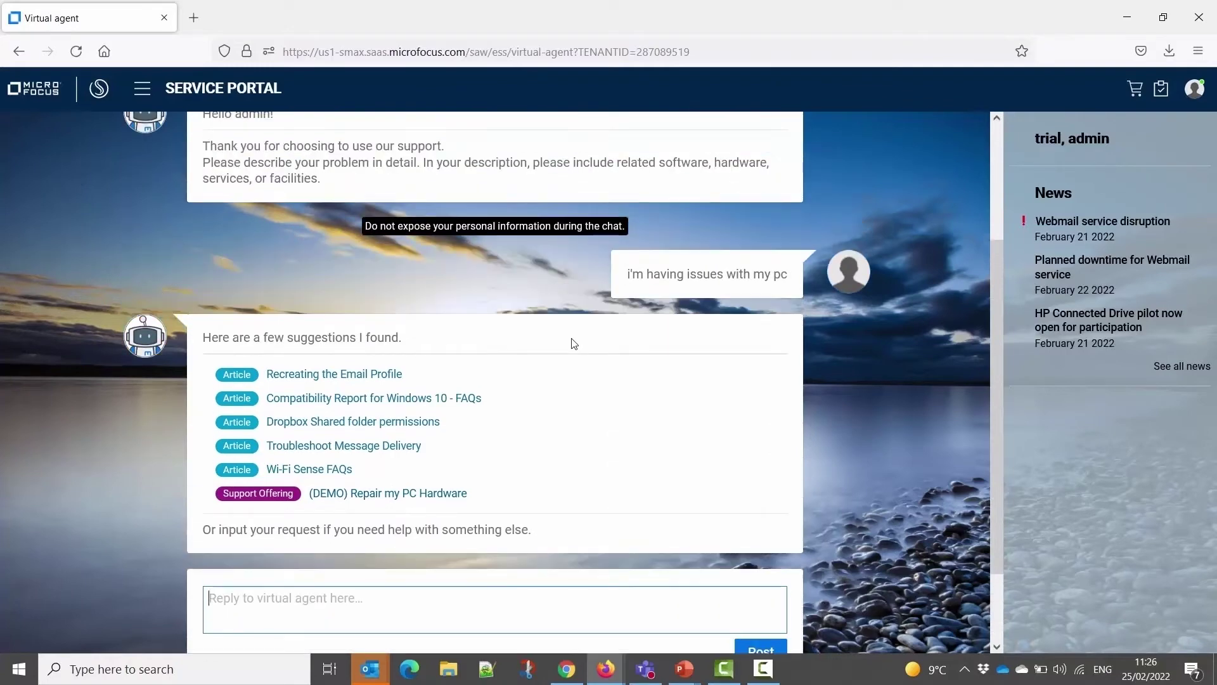
Choose the (DEMO) Repair my PC Hardware offering in the chat and submit the prefilled request.
scroll(587, 364, down, 3)
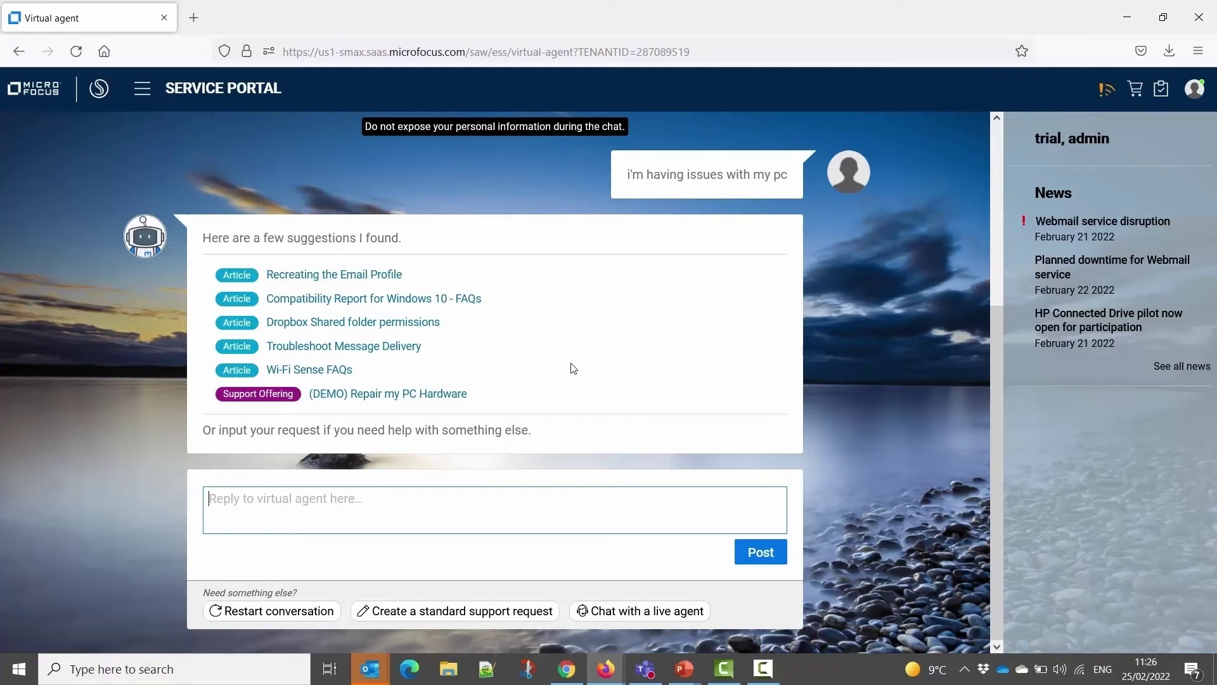
click(421, 401)
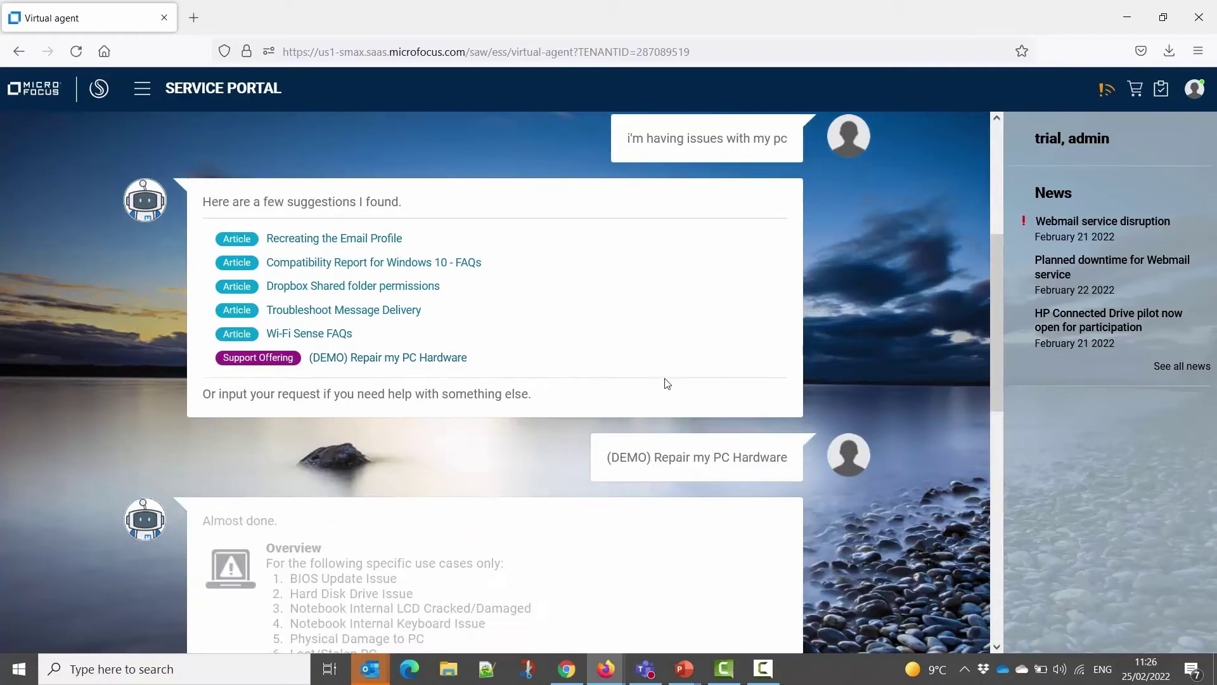
scroll(662, 382, down, 5)
scroll(667, 383, down, 3)
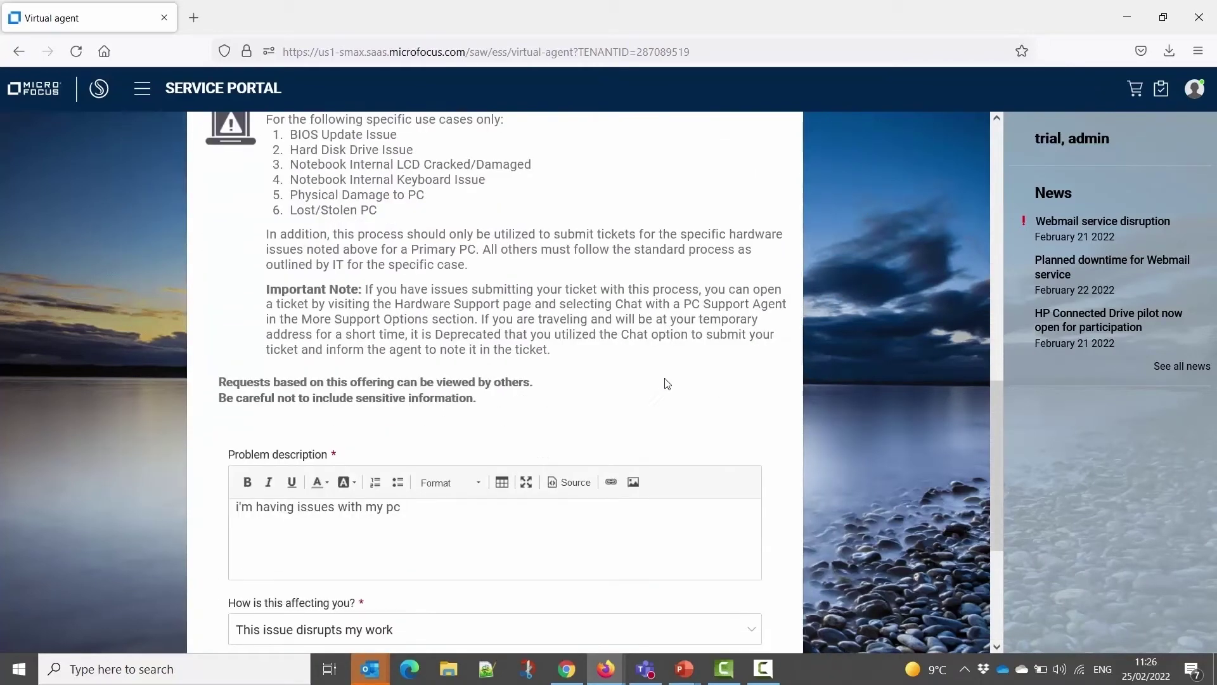
scroll(667, 383, down, 4)
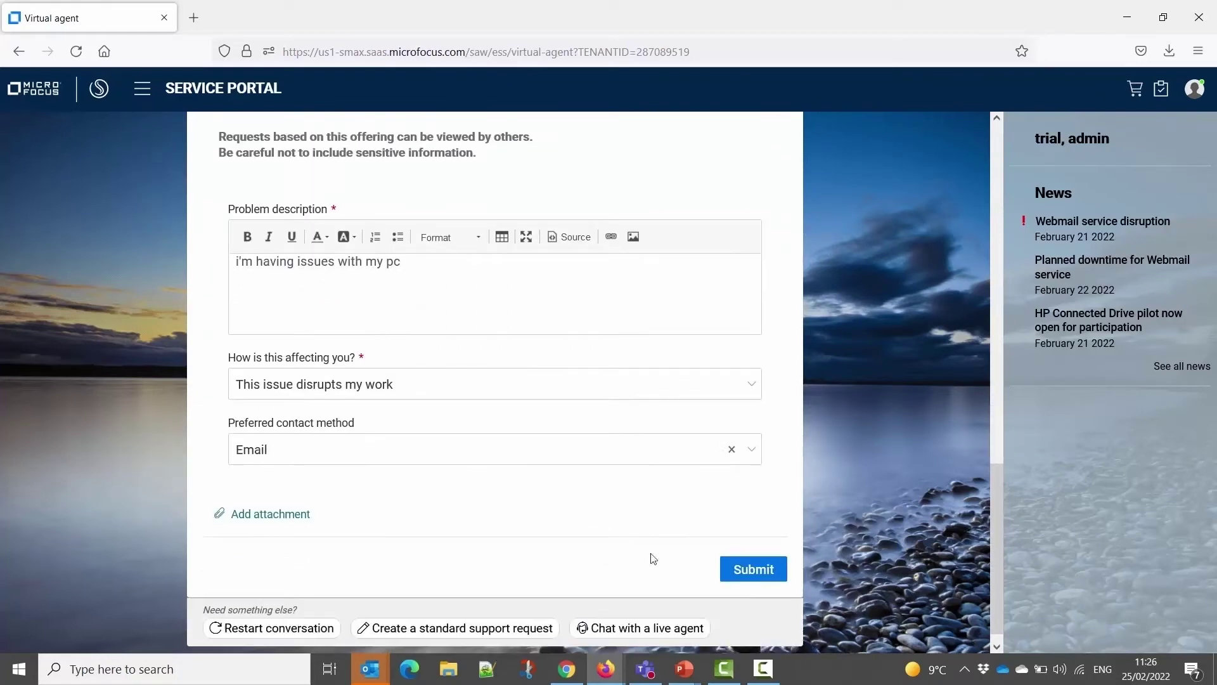
scroll(663, 570, down, 1)
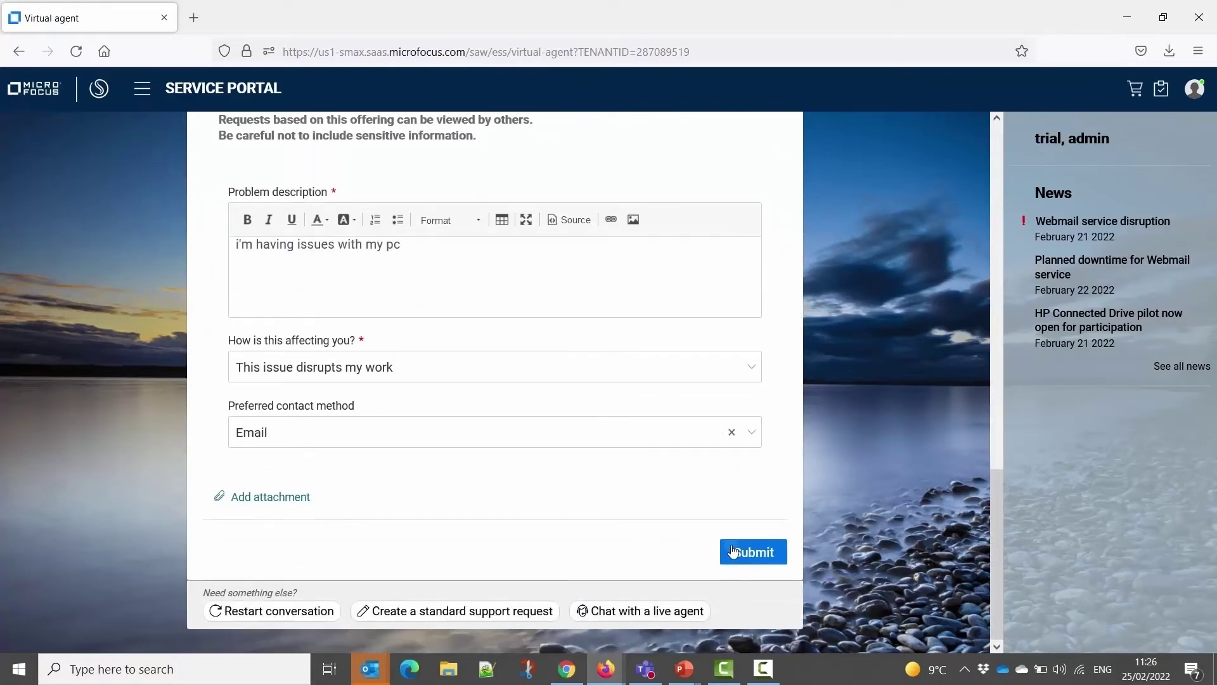
click(736, 552)
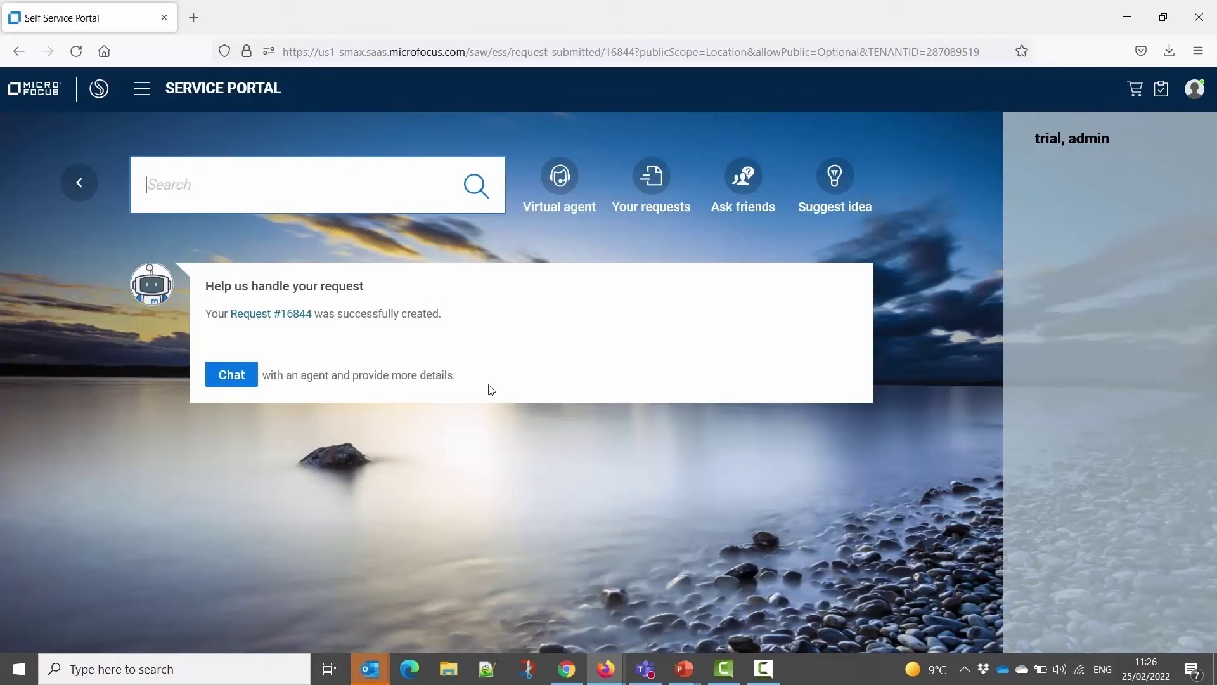
Return to the Service Portal home page and enter 'mail' in the portal search box.
click(191, 185)
click(206, 89)
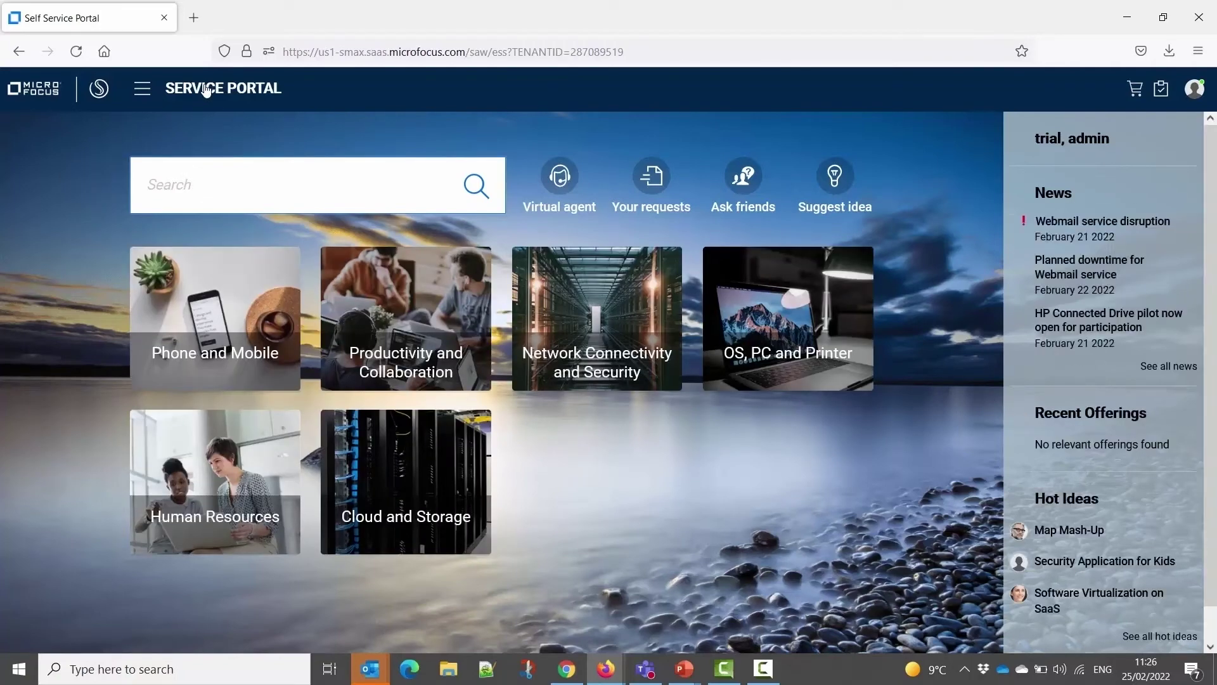
click(253, 178)
text(mail)
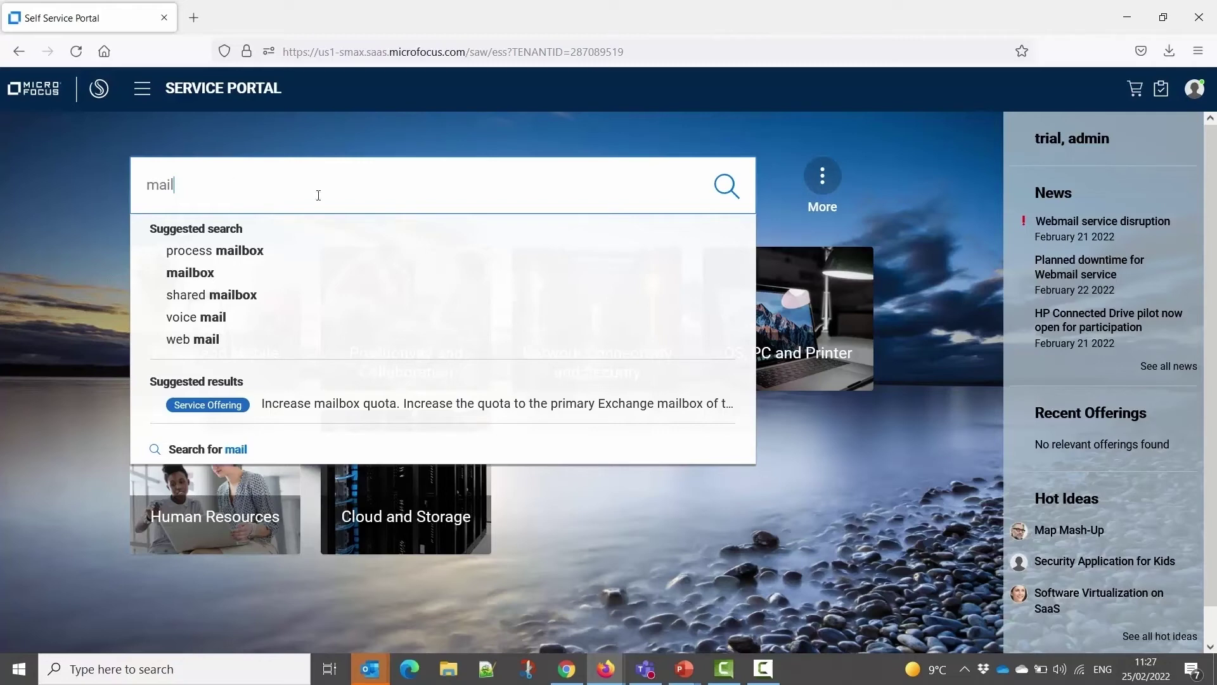
Run the 'mail' search and apply, then remove, the Offerings filter on the results.
key(Return)
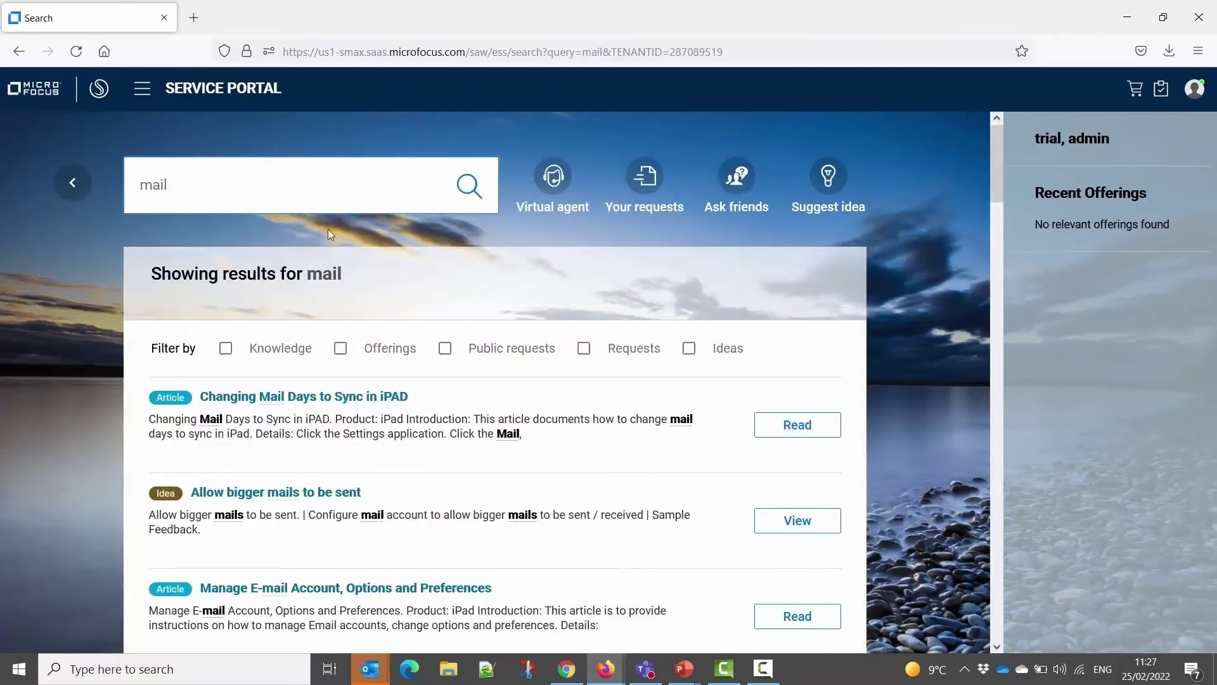
scroll(434, 291, down, 3)
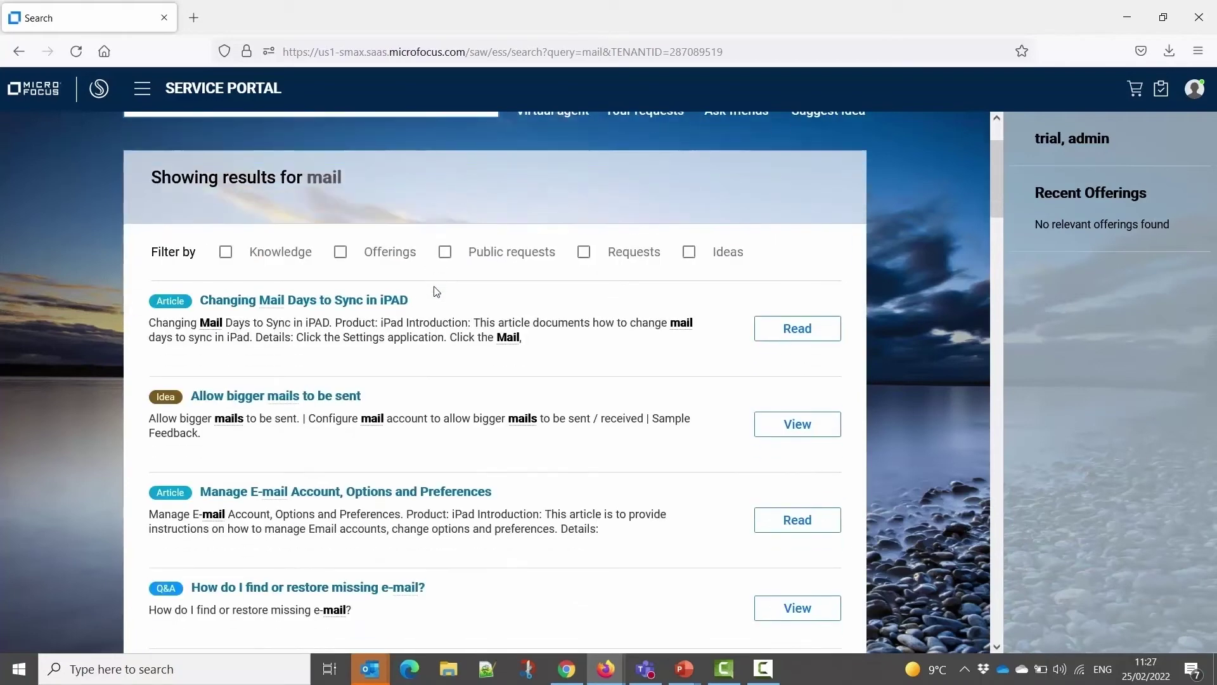
scroll(544, 354, up, 1)
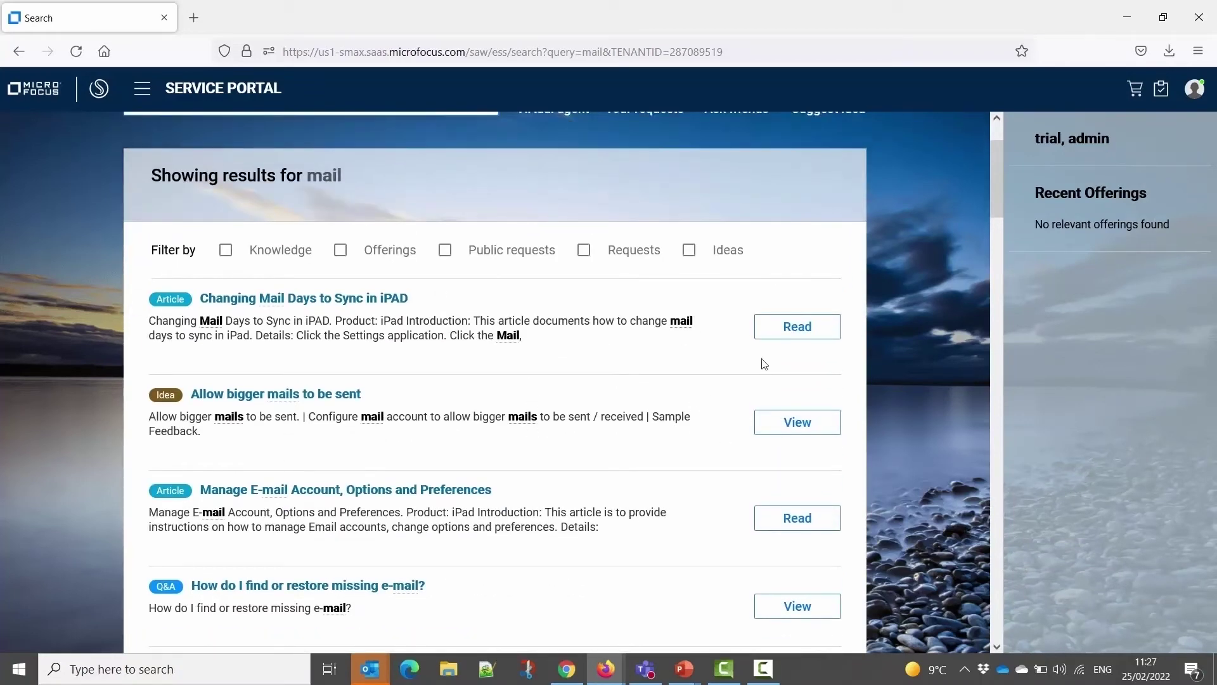
click(347, 253)
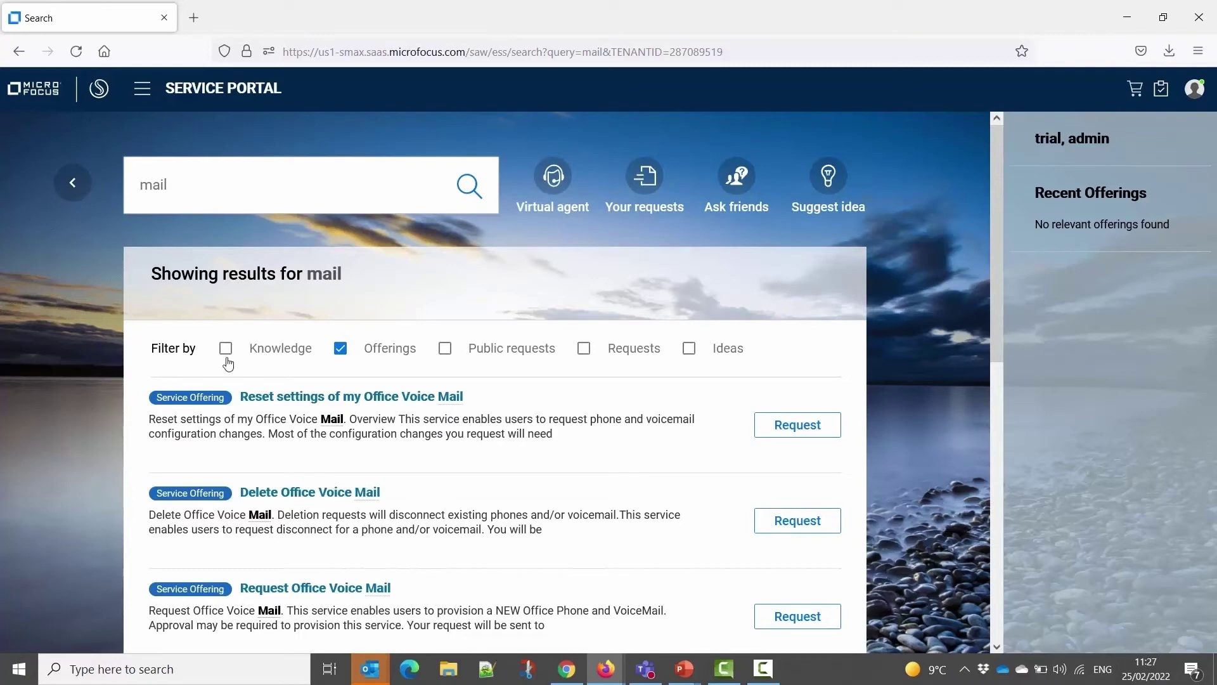
click(341, 348)
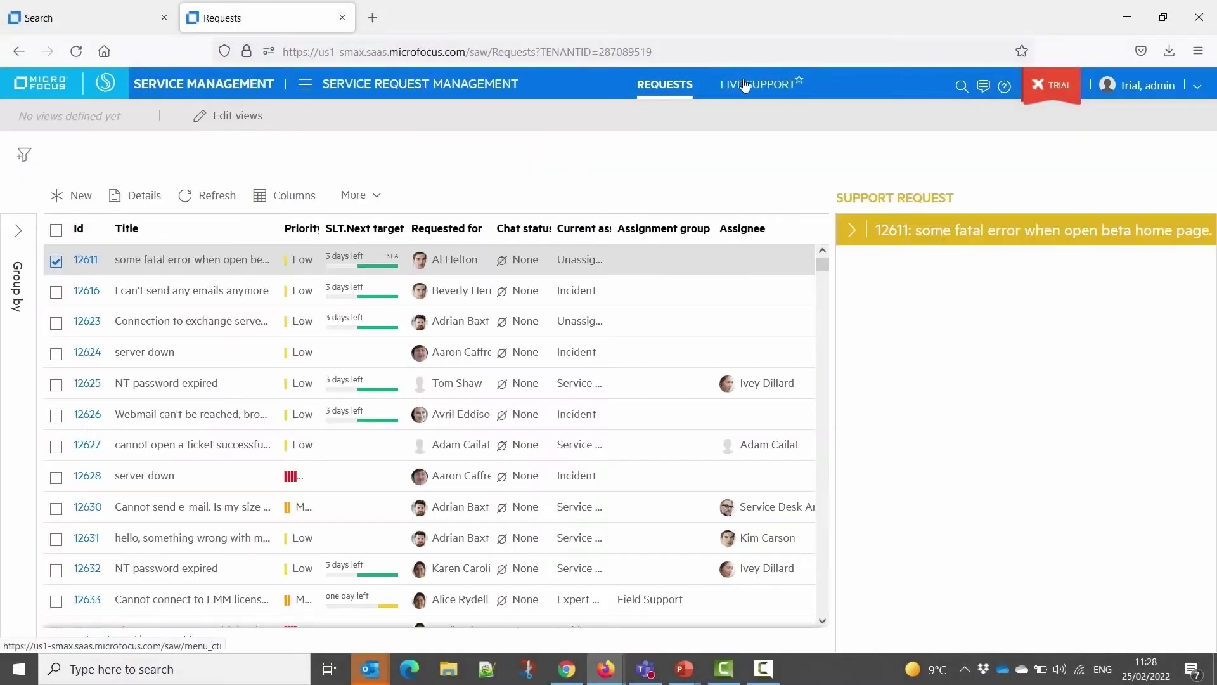
Open a new Live Support request and select the caller from the Person list.
click(744, 84)
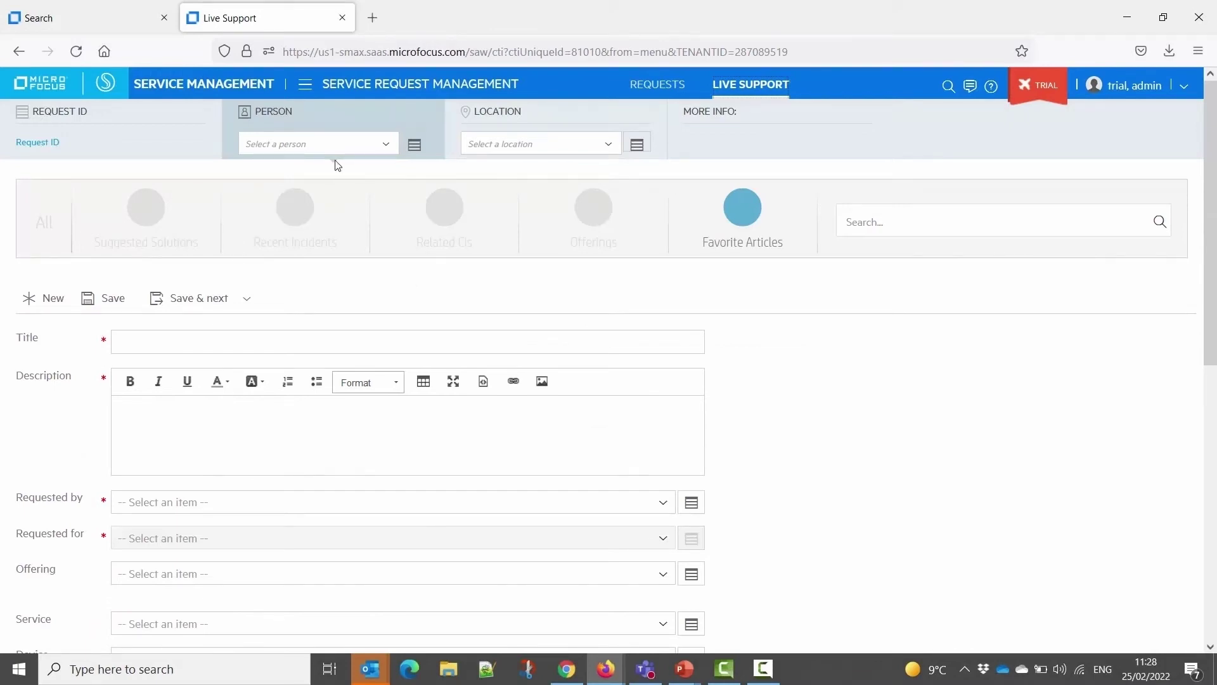
click(272, 145)
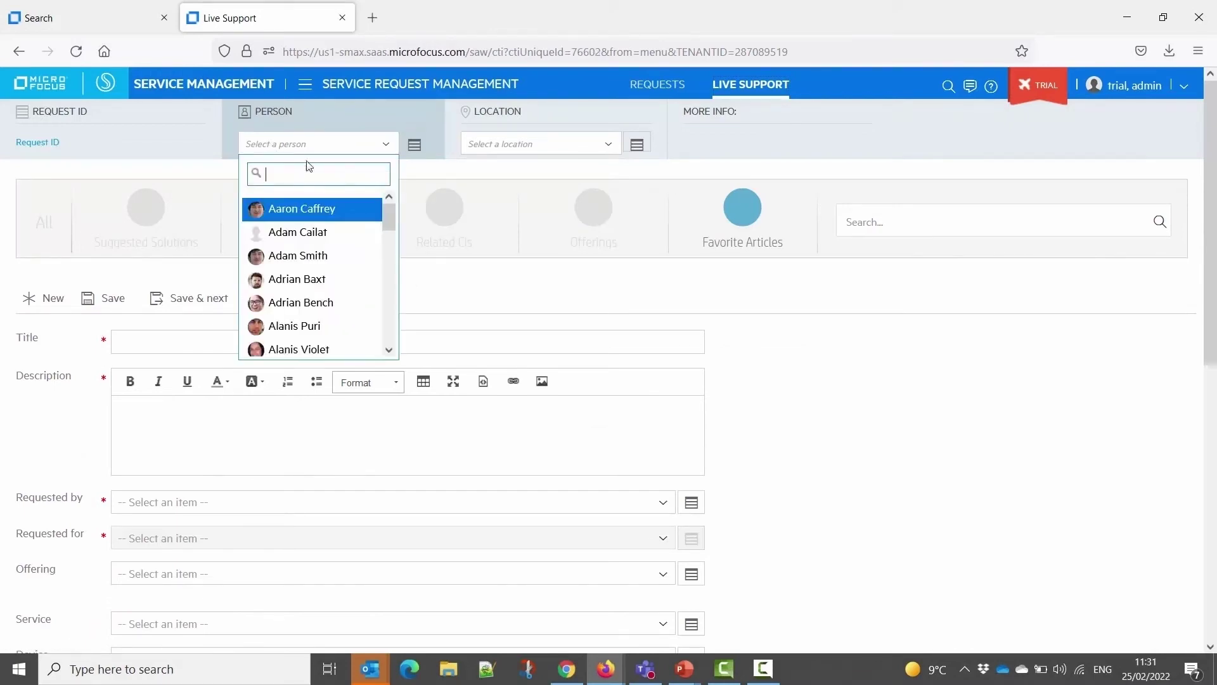
click(312, 206)
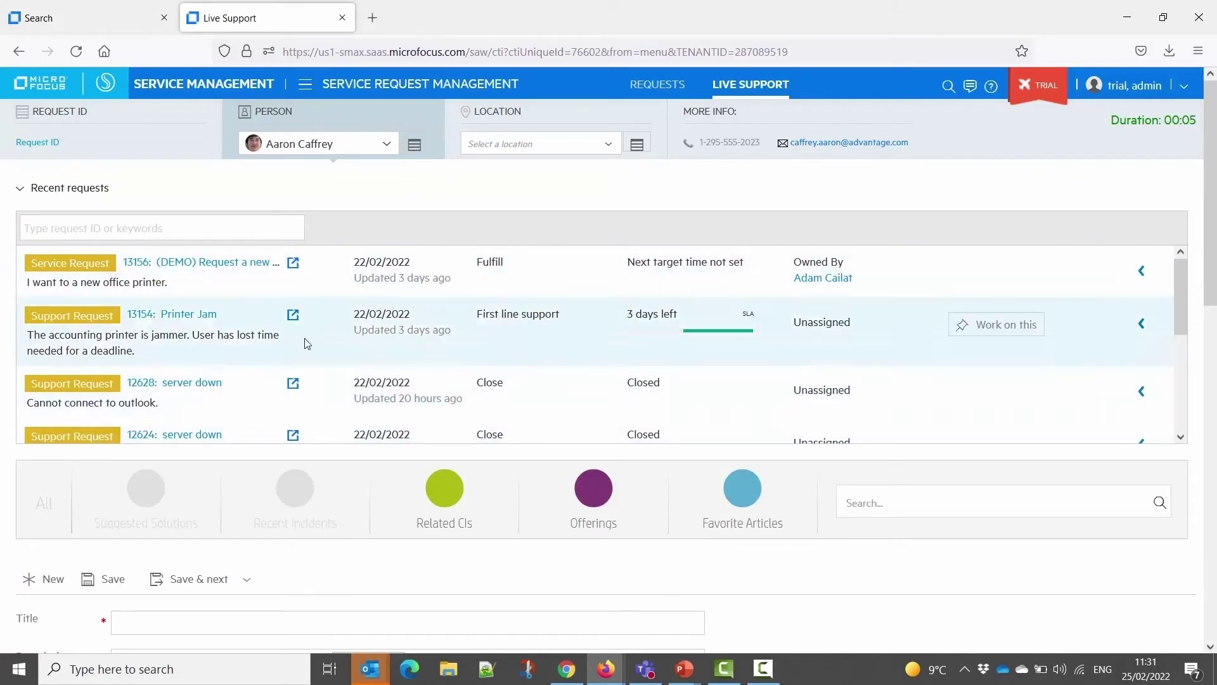
Give the request the title 'laptop issues' and the description 'issue with my laptop HPPC0030'.
click(18, 190)
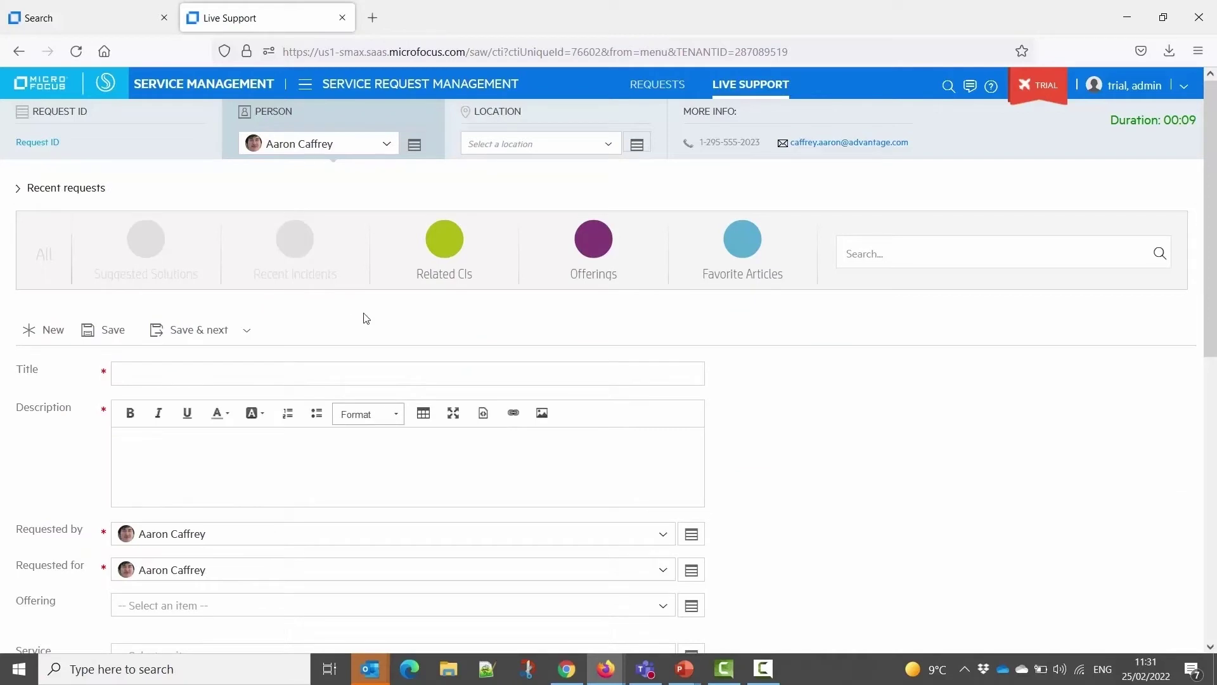
scroll(365, 317, down, 2)
click(248, 285)
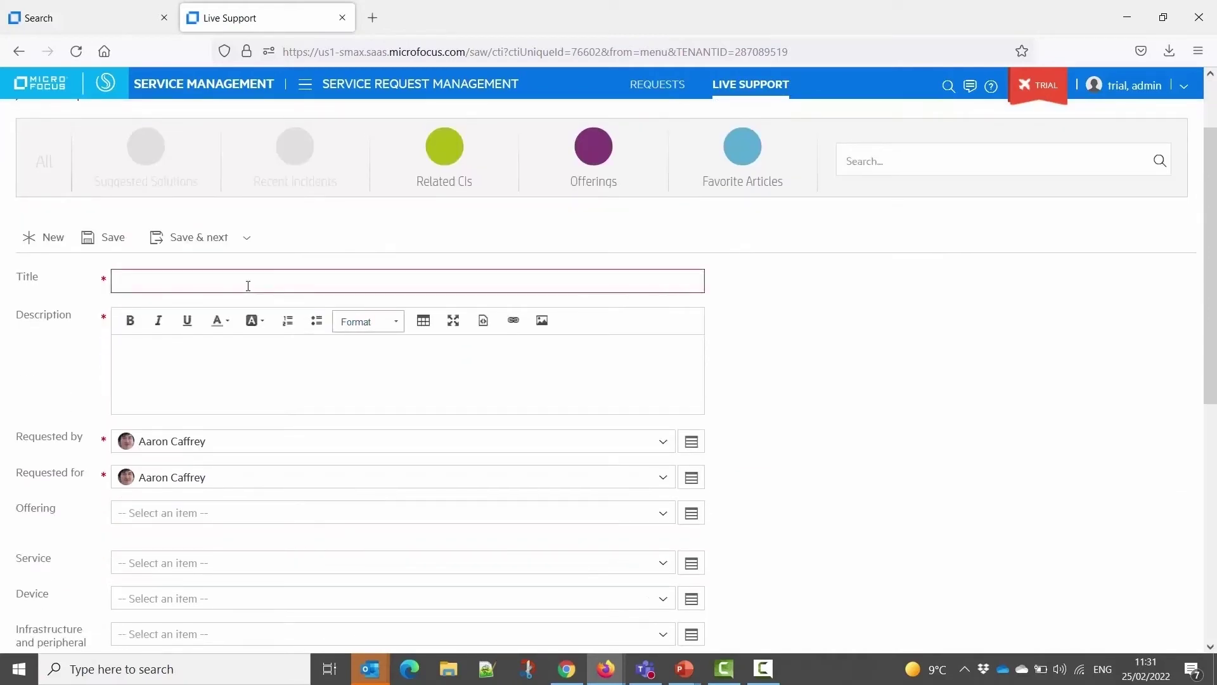
text(laptopn)
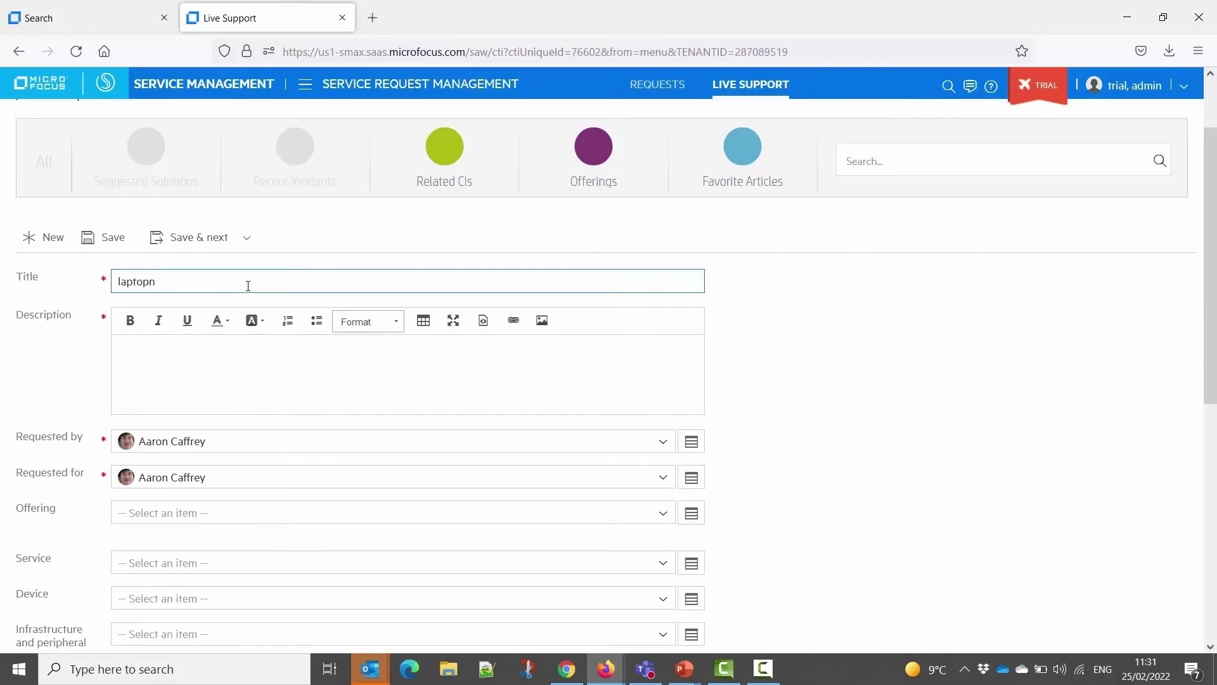
key(BackSpace)
text(issues)
click(195, 367)
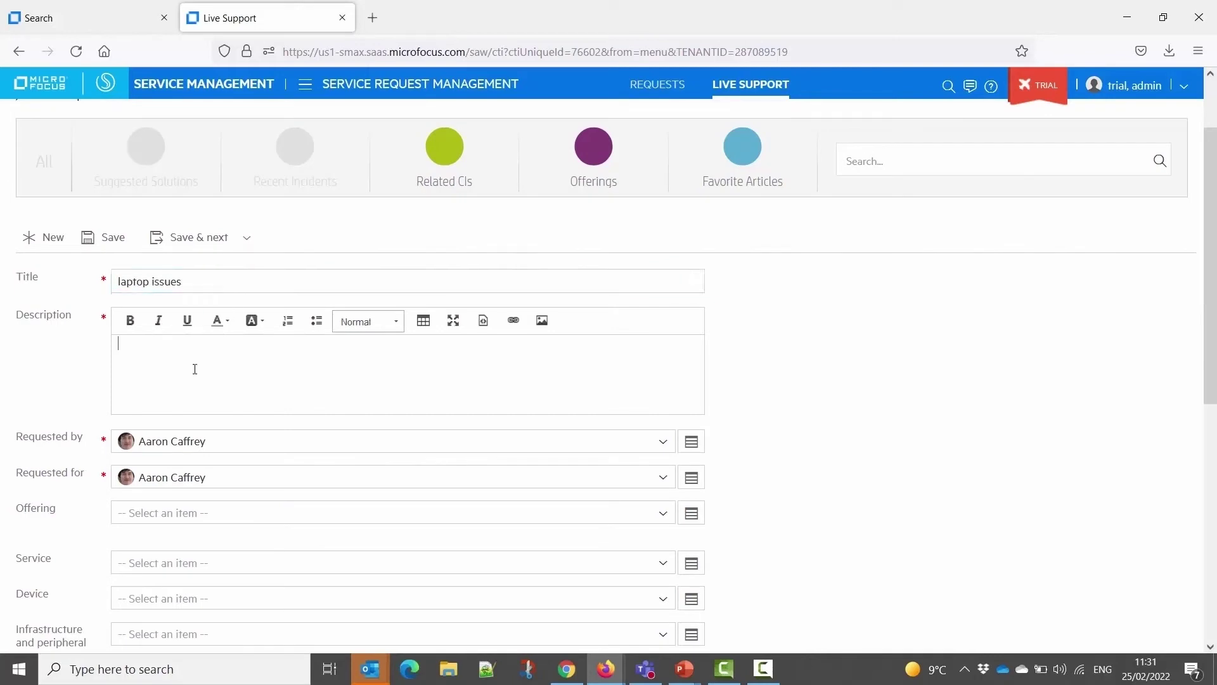
text(issue with my laptop)
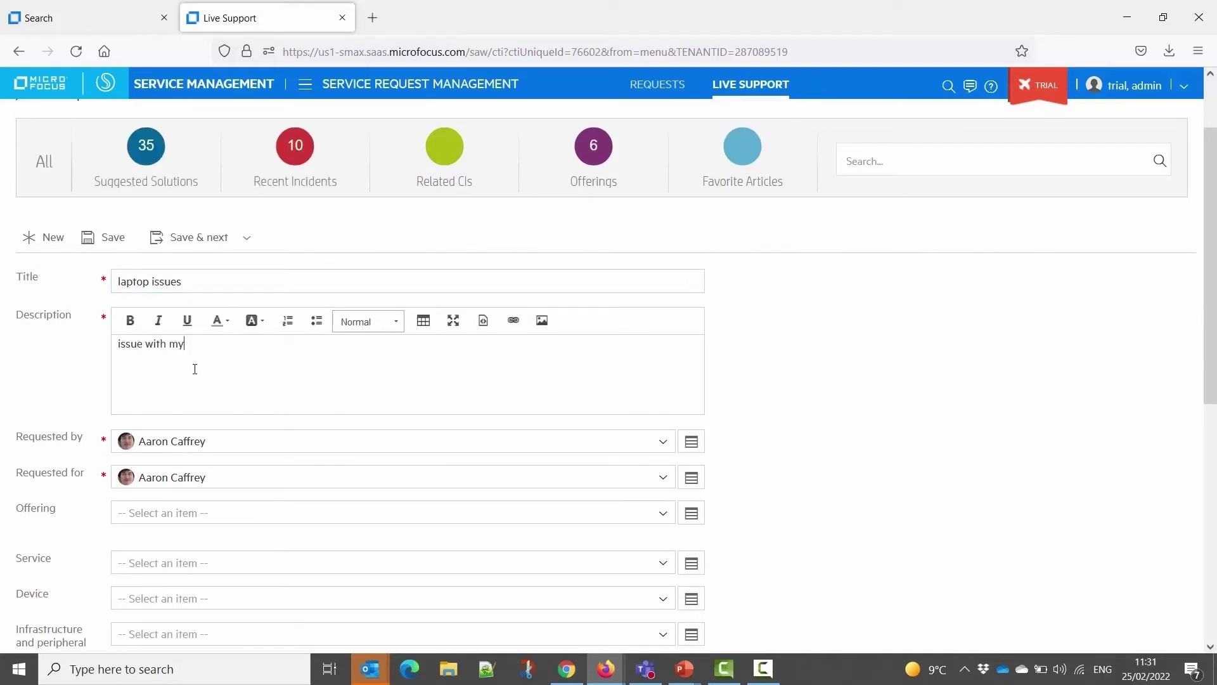
text(HPPC0030)
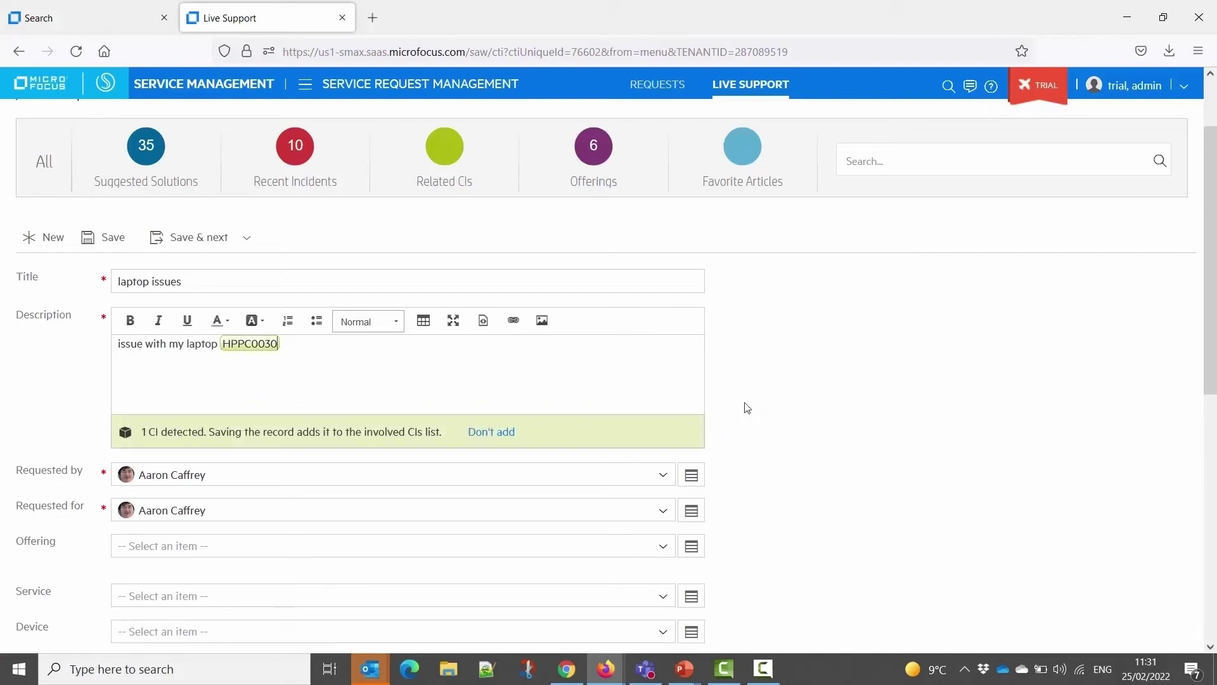
scroll(812, 421, up, 1)
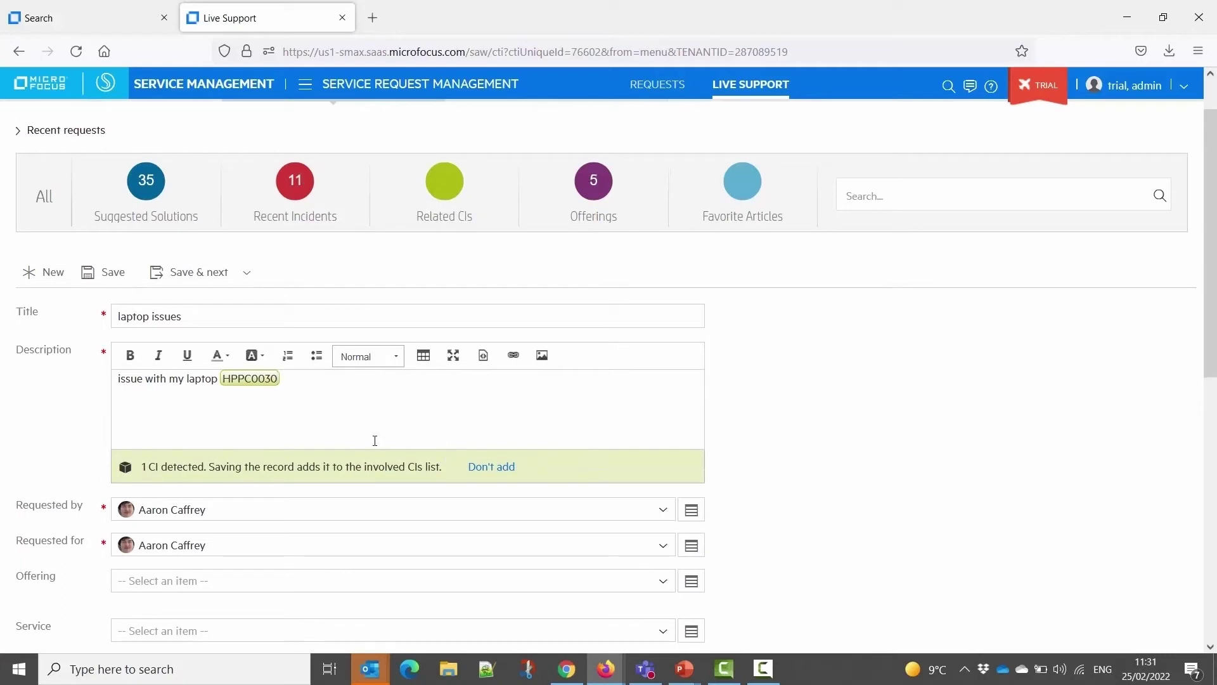
mouse_move(245, 377)
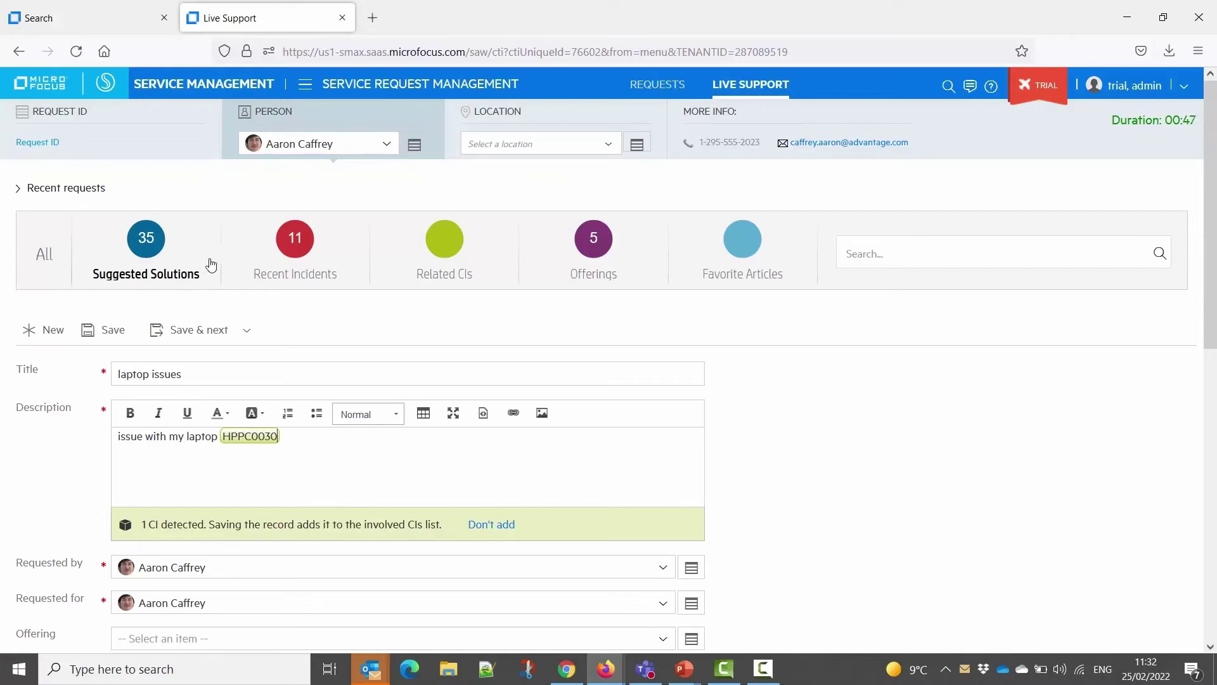
Browse the Suggested Solutions, Recent Incidents and matching Offerings for the laptop request.
click(163, 256)
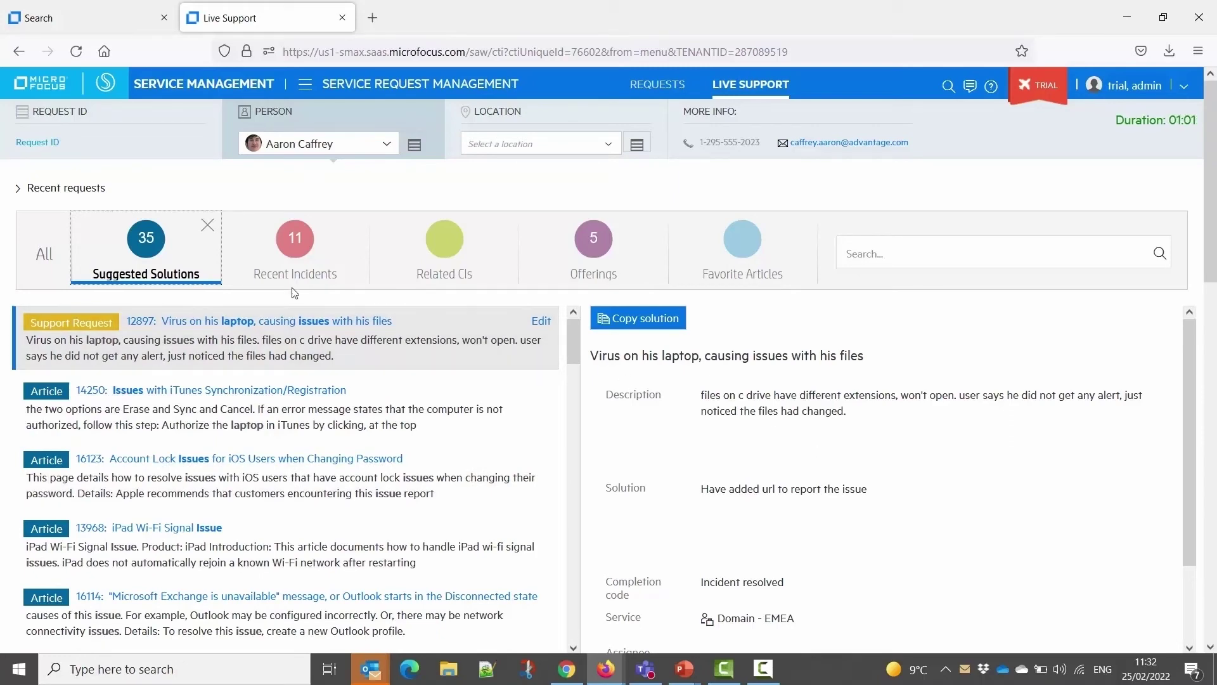
click(270, 268)
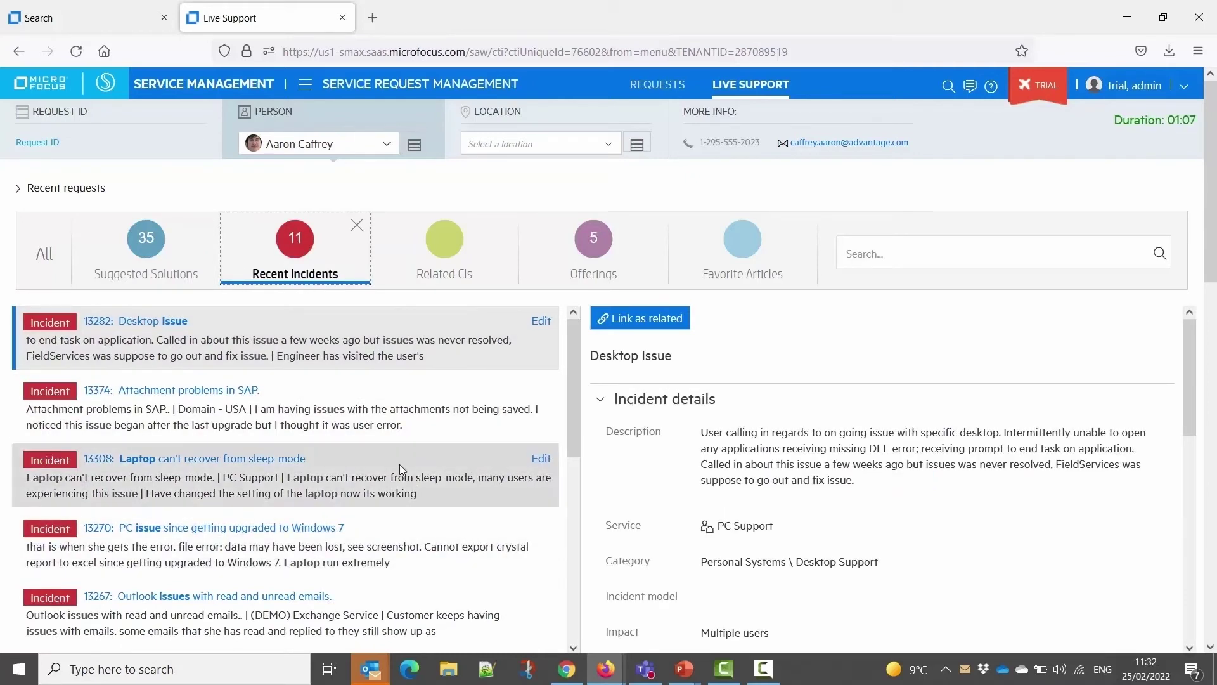
scroll(401, 469, down, 2)
scroll(401, 469, up, 2)
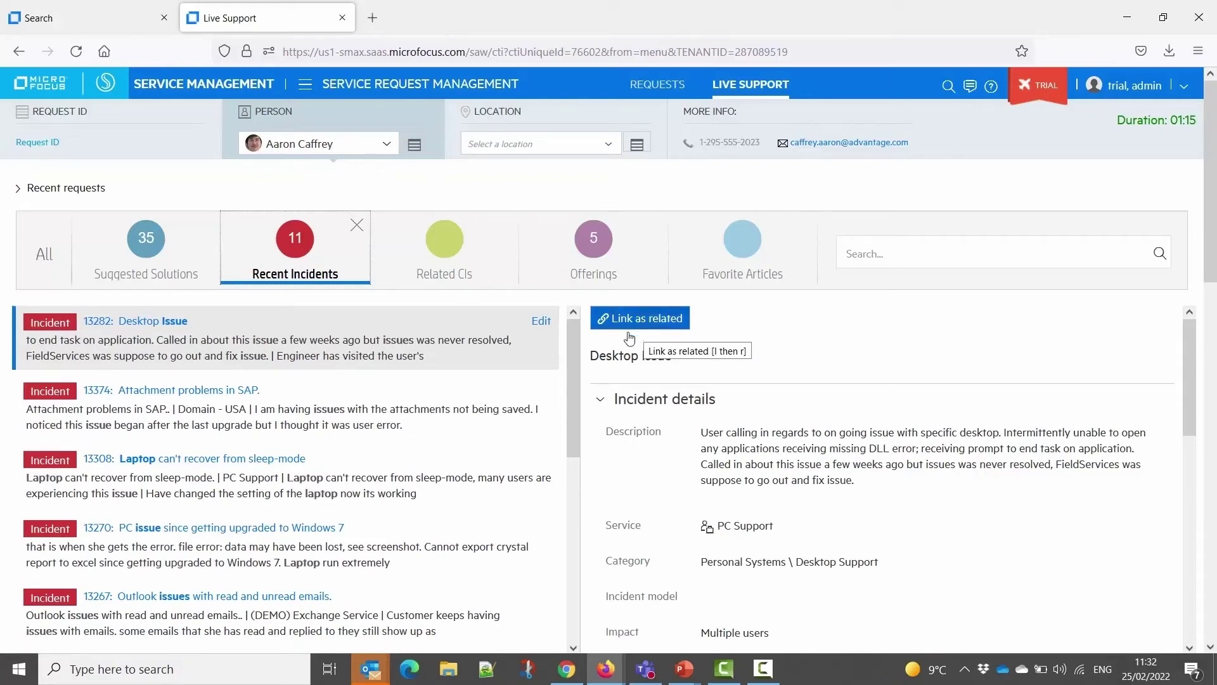
click(595, 237)
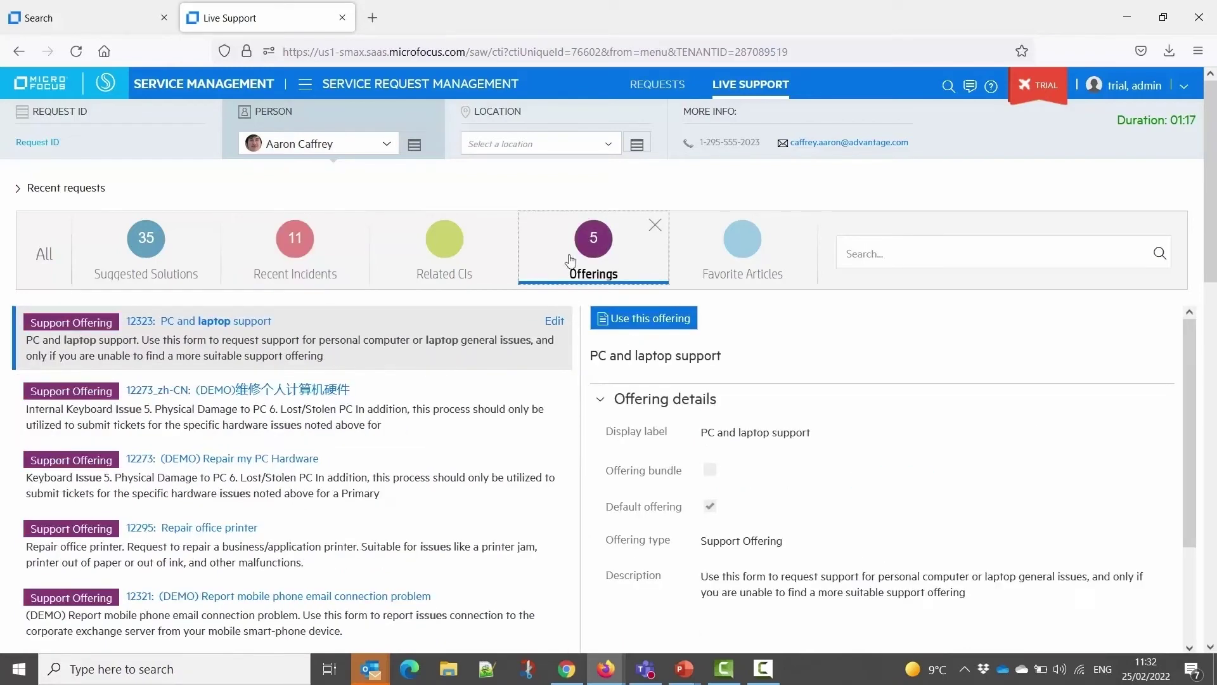
scroll(471, 479, down, 3)
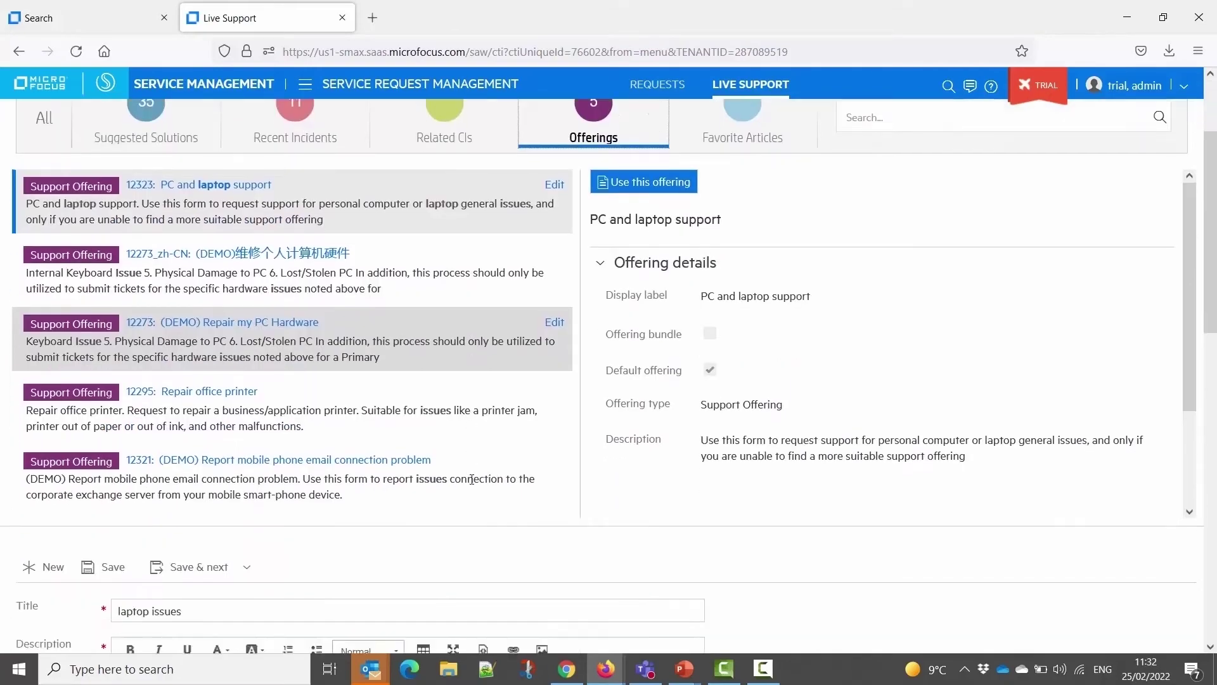
scroll(471, 479, up, 3)
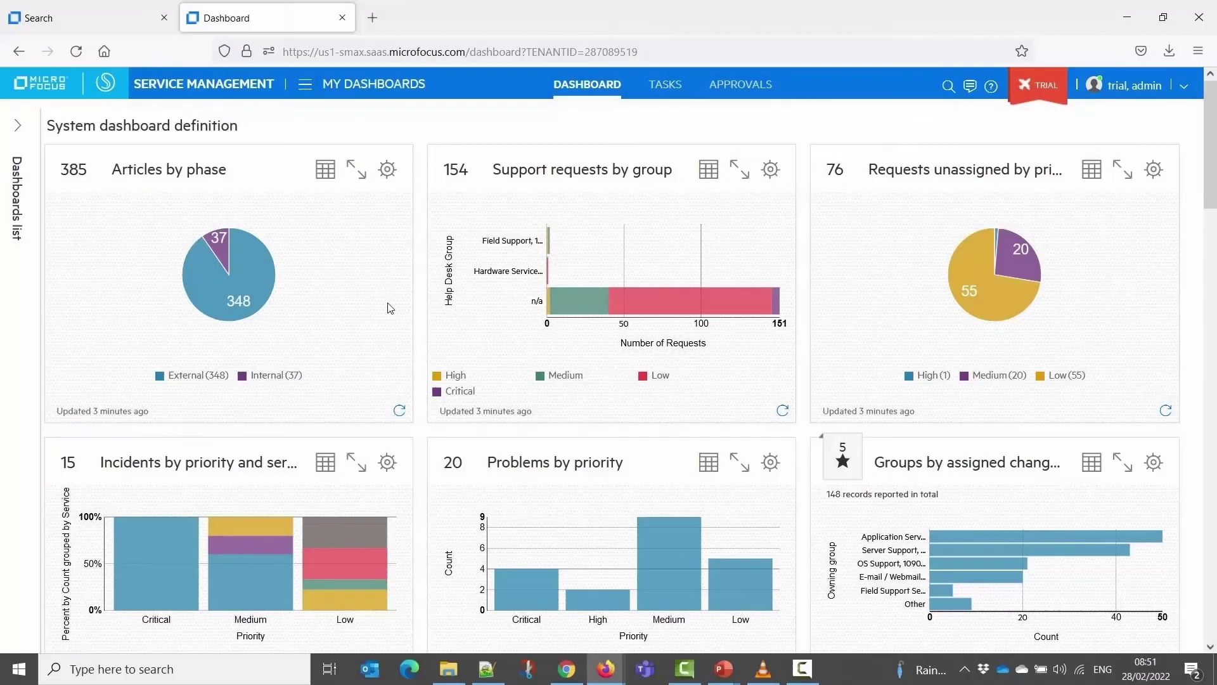
Go to Knowledge Management articles from the main menu and open Hot Topic Analytics.
click(308, 86)
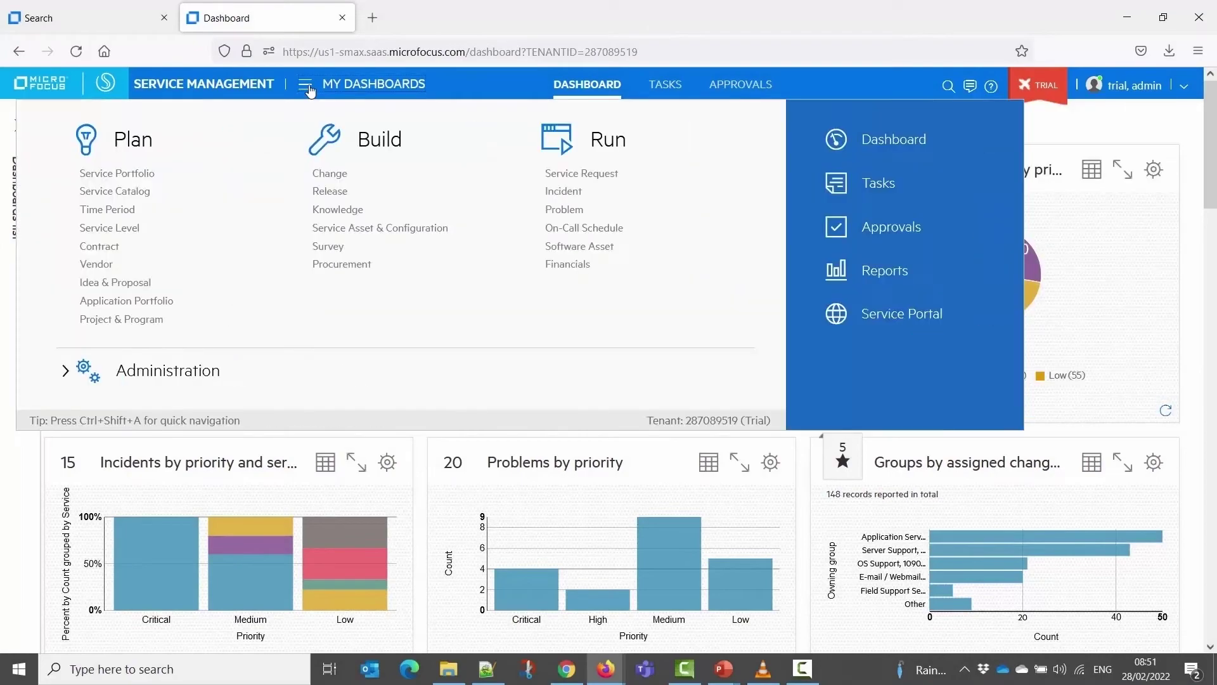
click(337, 210)
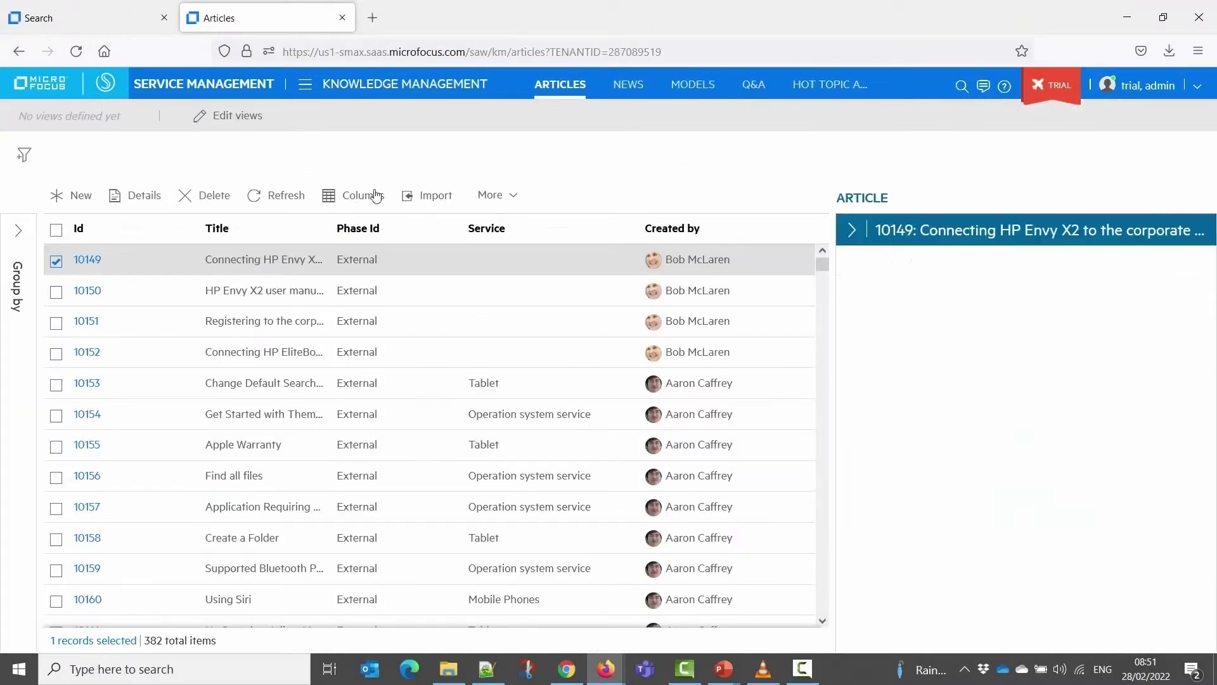
click(819, 85)
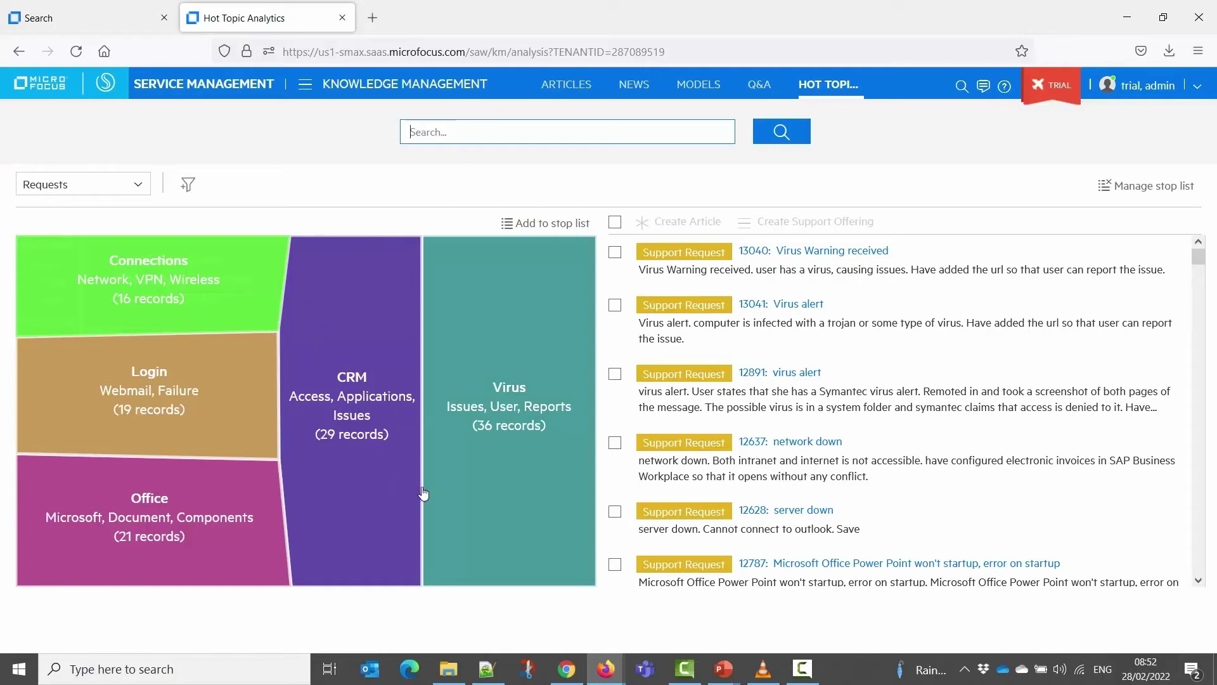
Drill into Virus, select requests 13063, 13066, 13064 and 13086, then analyse User questions.
click(480, 480)
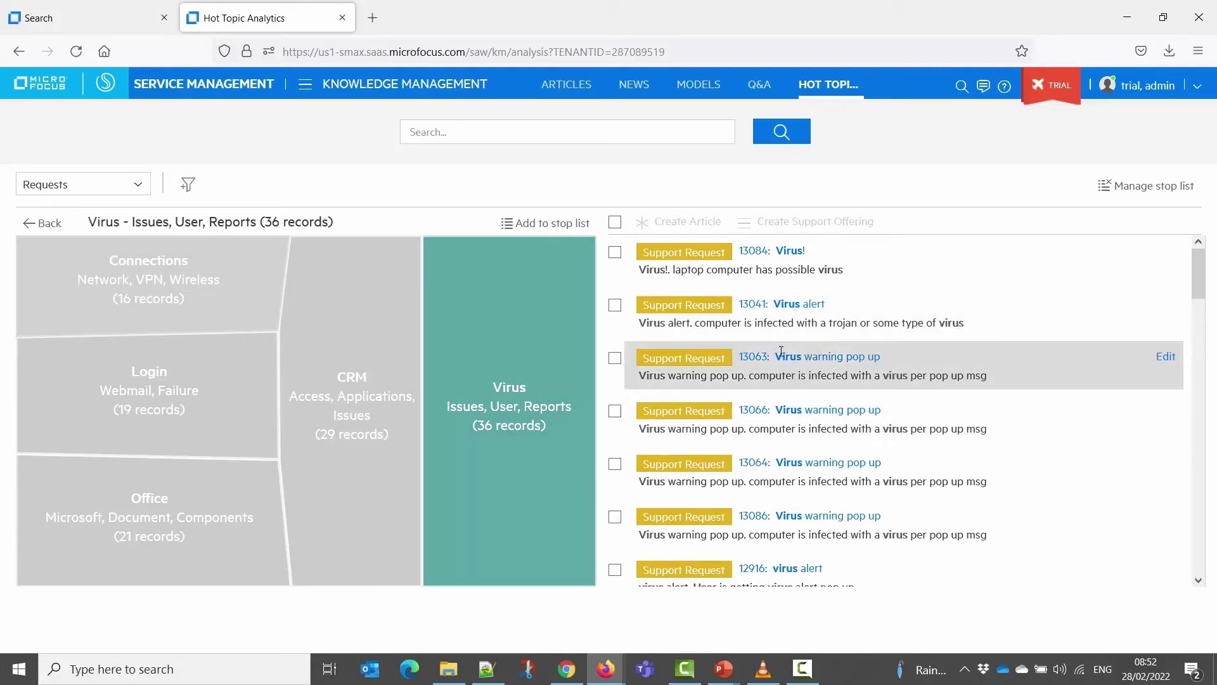
scroll(774, 436, down, 1)
scroll(774, 436, down, 3)
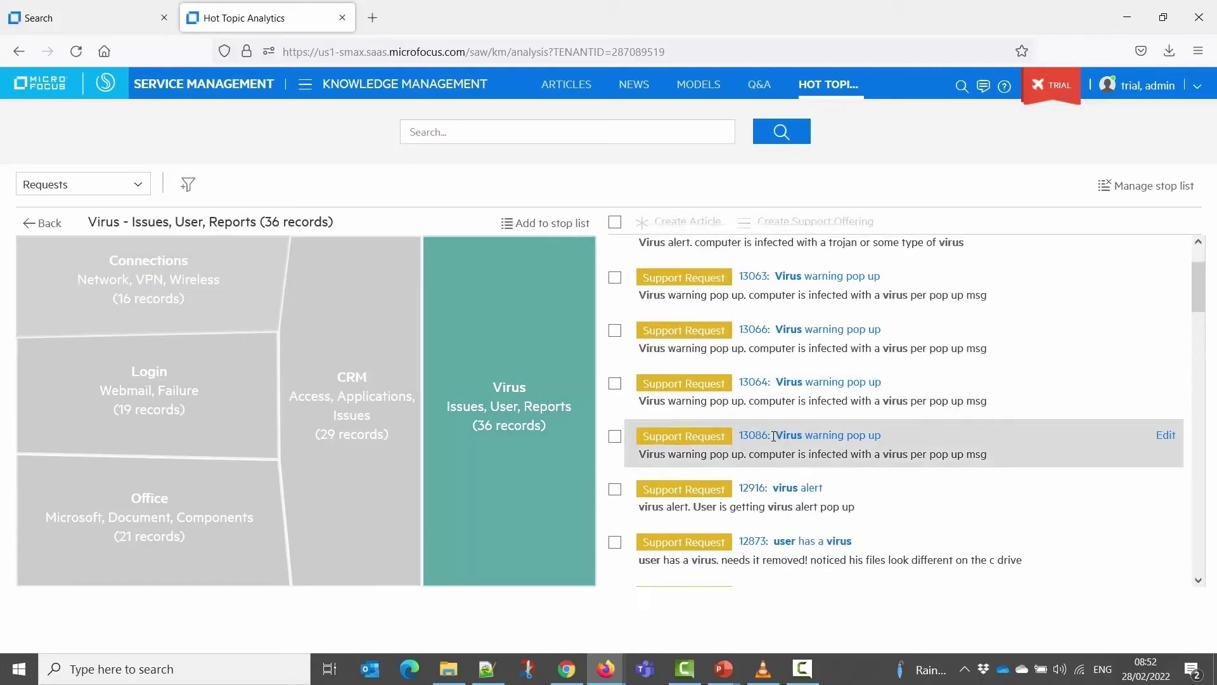
scroll(729, 507, up, 4)
click(615, 358)
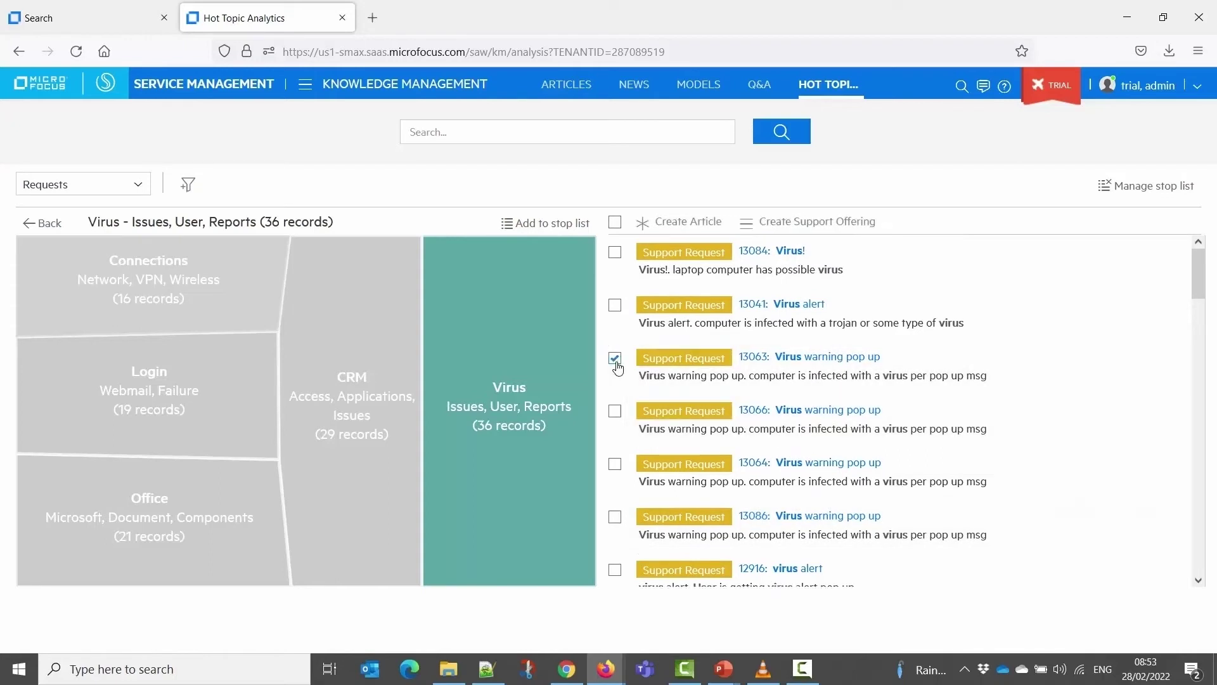
click(614, 412)
click(614, 465)
click(614, 517)
click(141, 187)
click(106, 273)
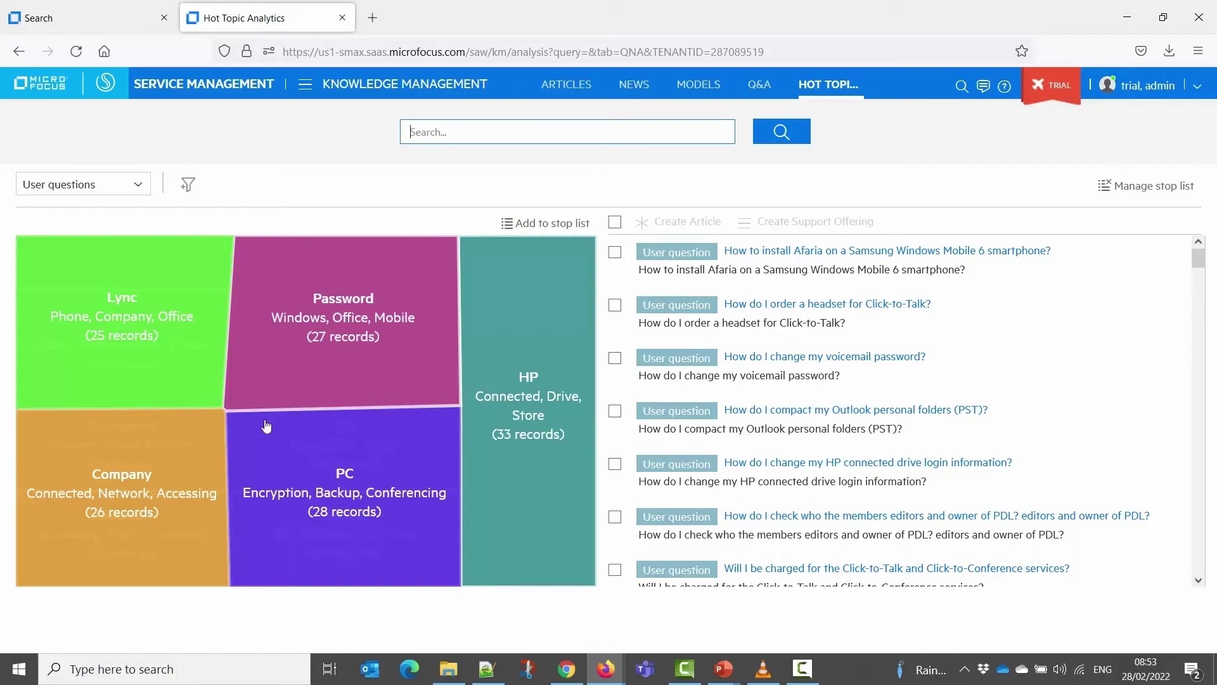
Drill into the Lync and then Password question topics, then switch the analysis to User searches.
click(115, 315)
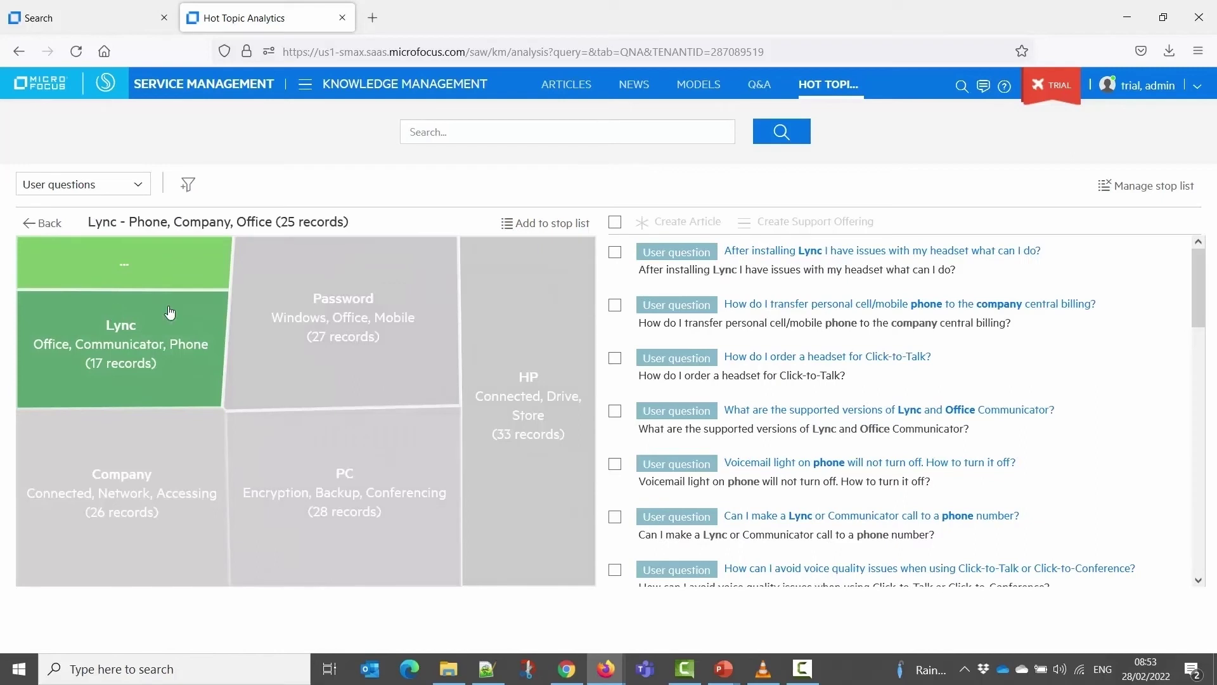
click(319, 319)
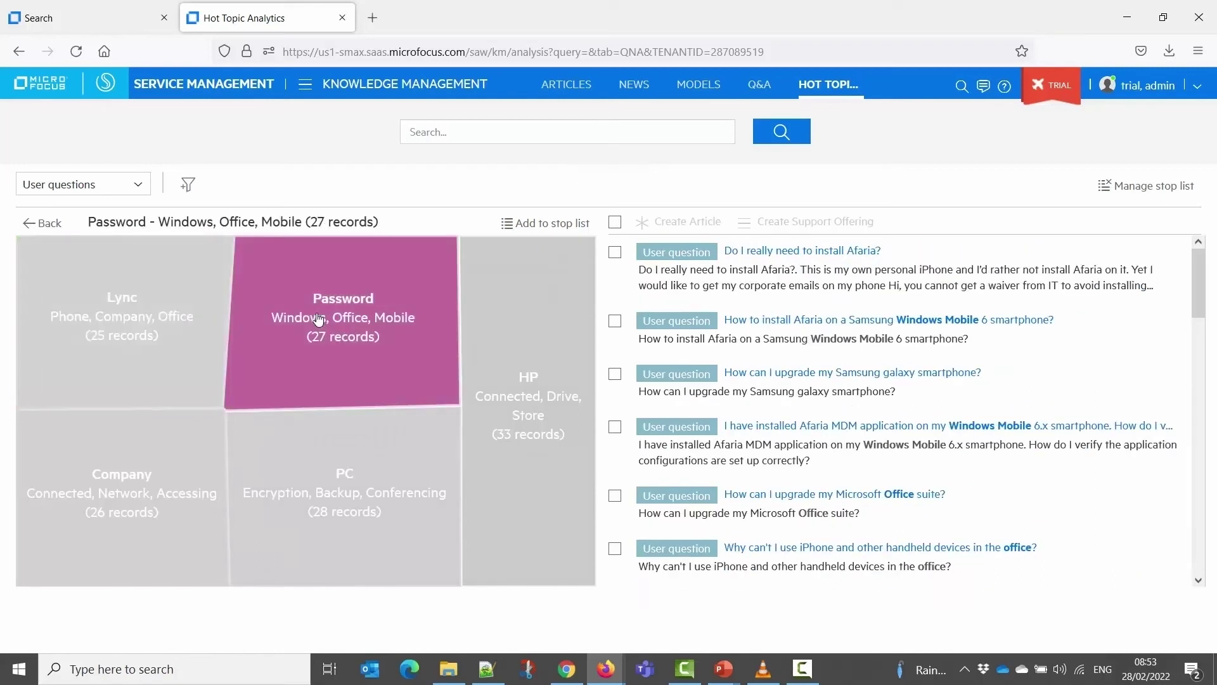
click(114, 189)
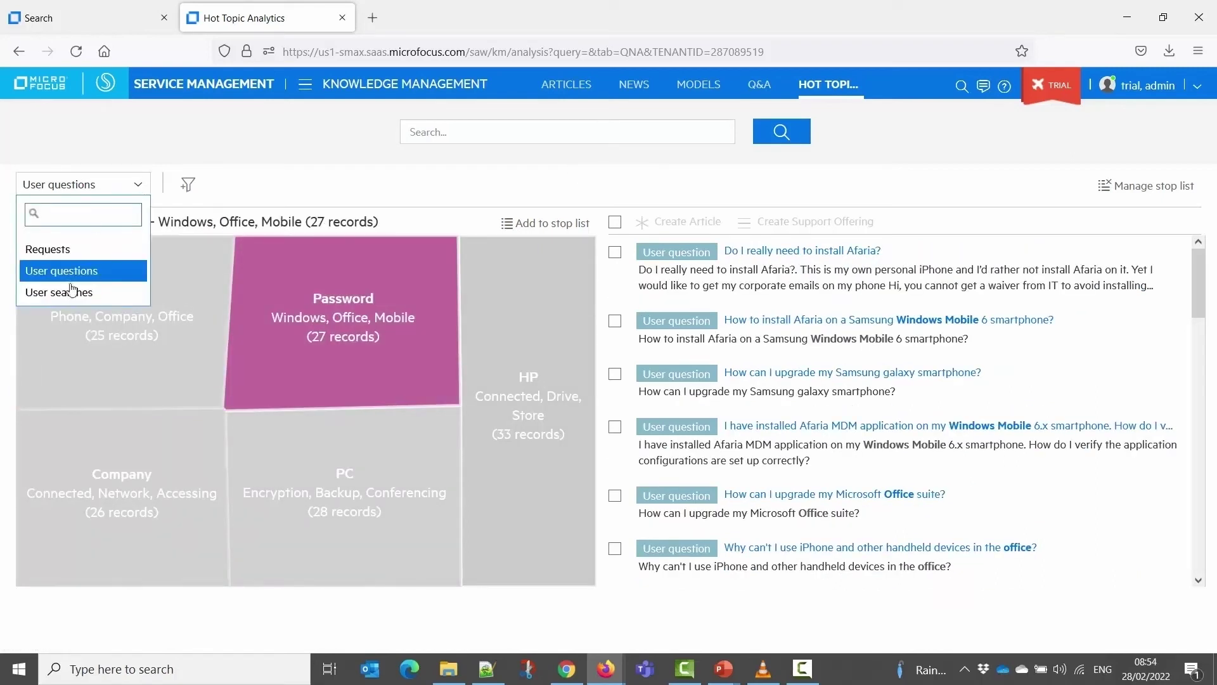
click(71, 293)
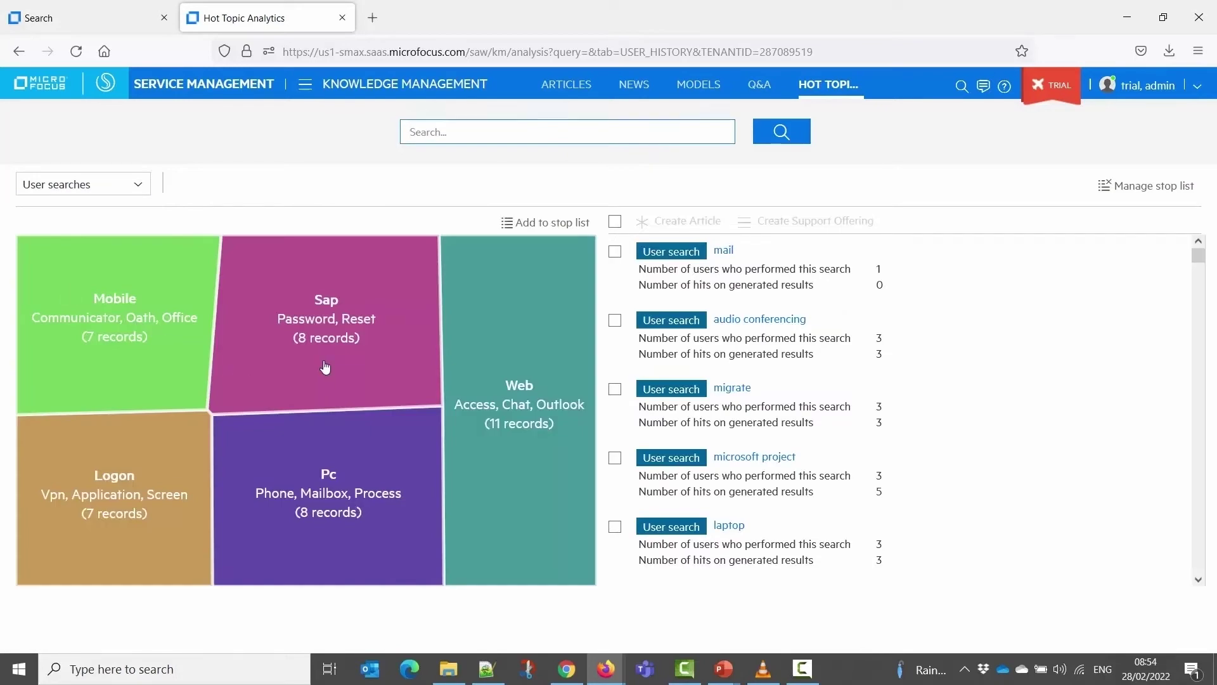
Drill into the Web search topic to list its chat-related searches, then open the main navigation.
click(483, 426)
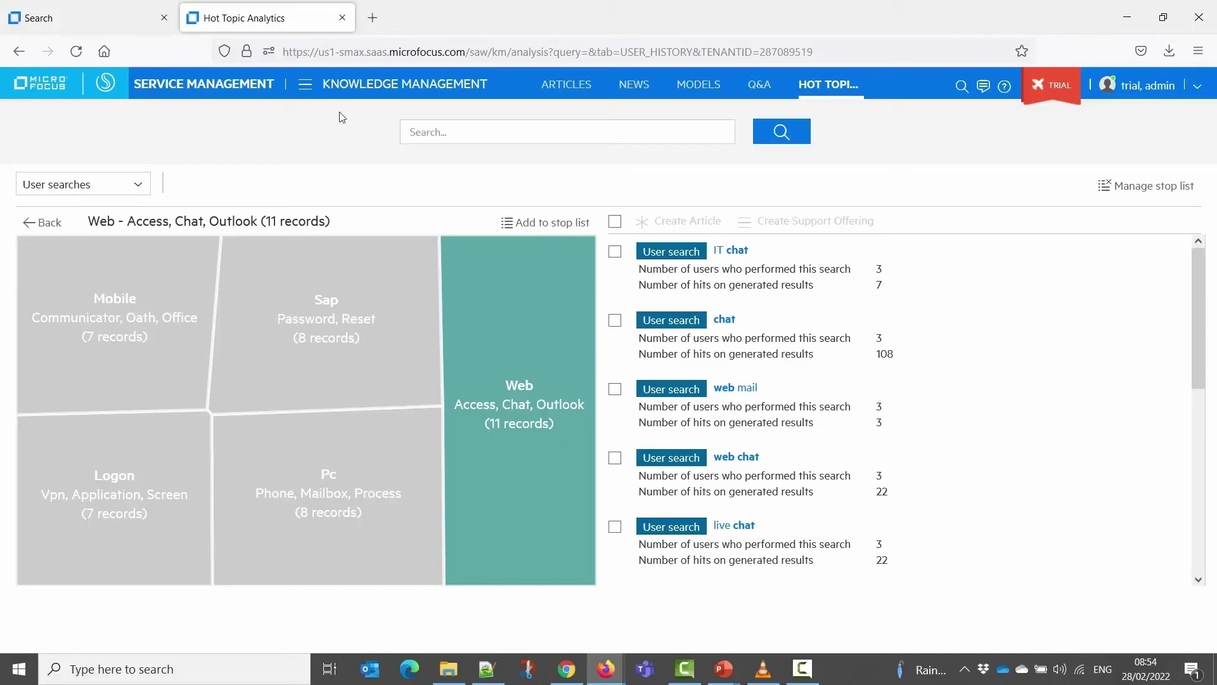
click(305, 86)
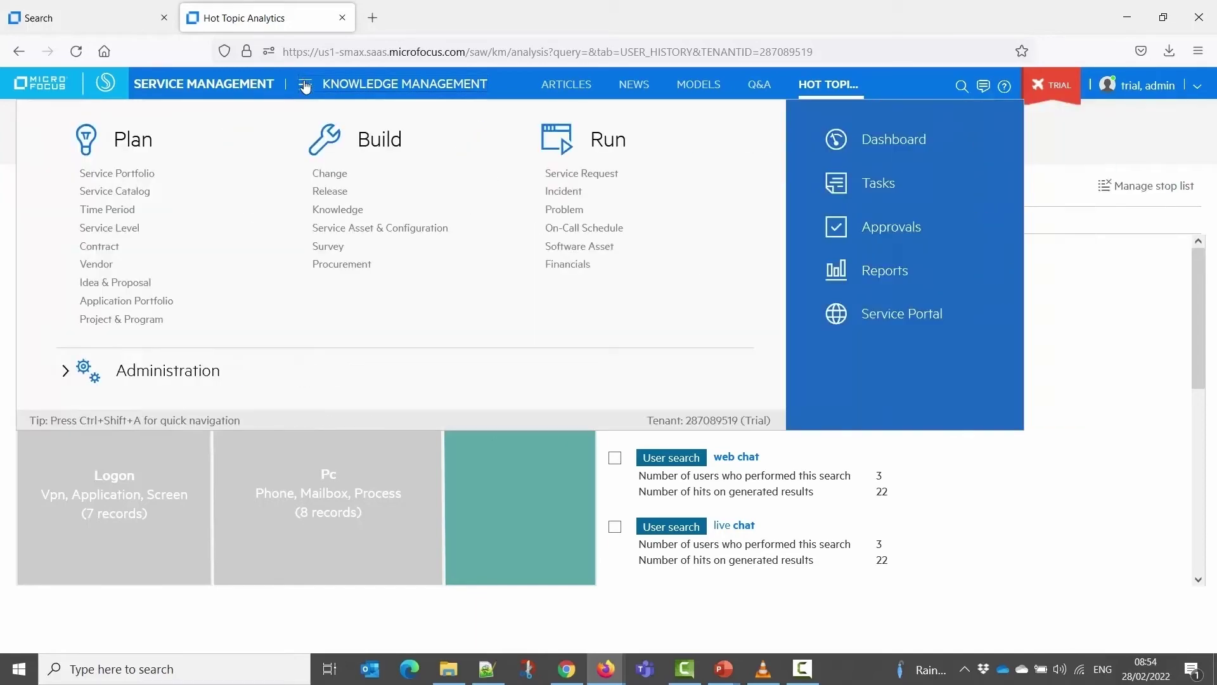
Reopen the main navigation and go to Build > Change to list the 6 Active Breach Changes.
click(306, 87)
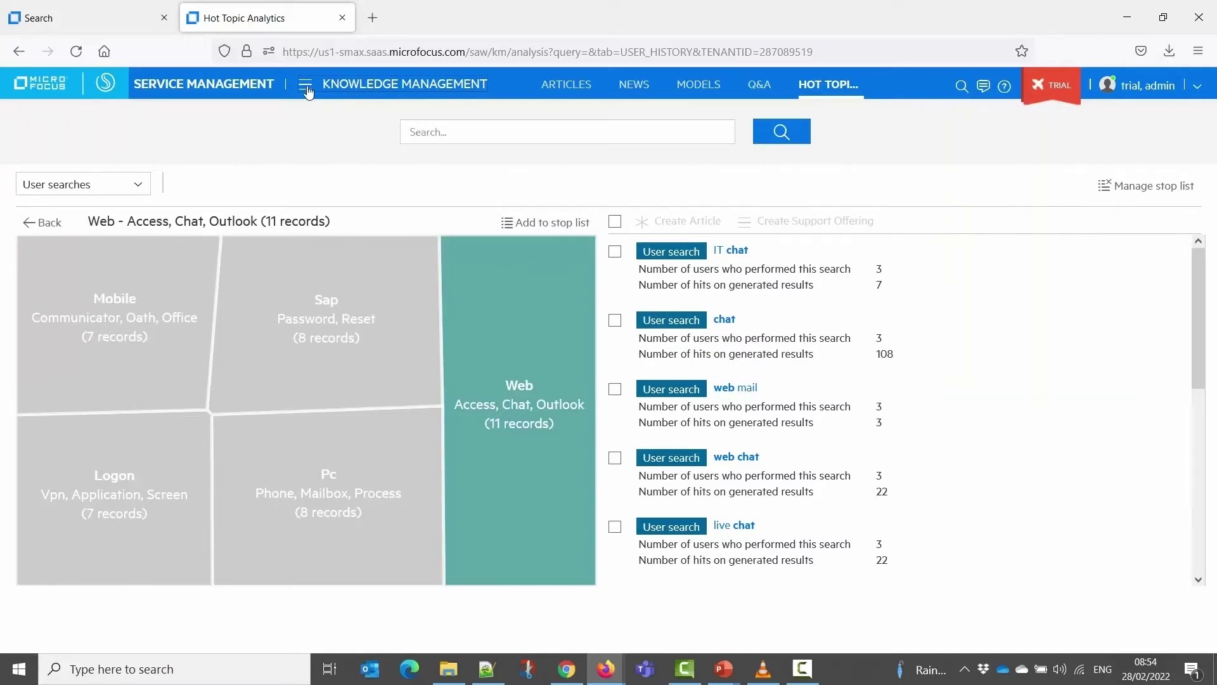
click(306, 89)
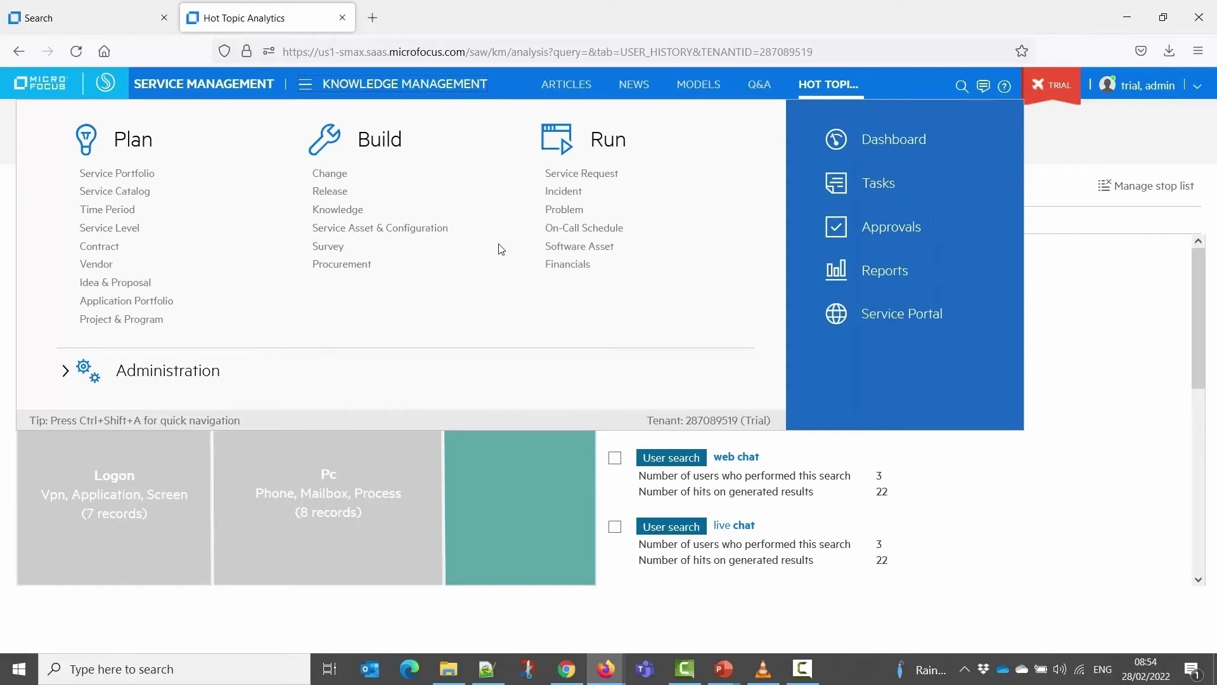
click(340, 174)
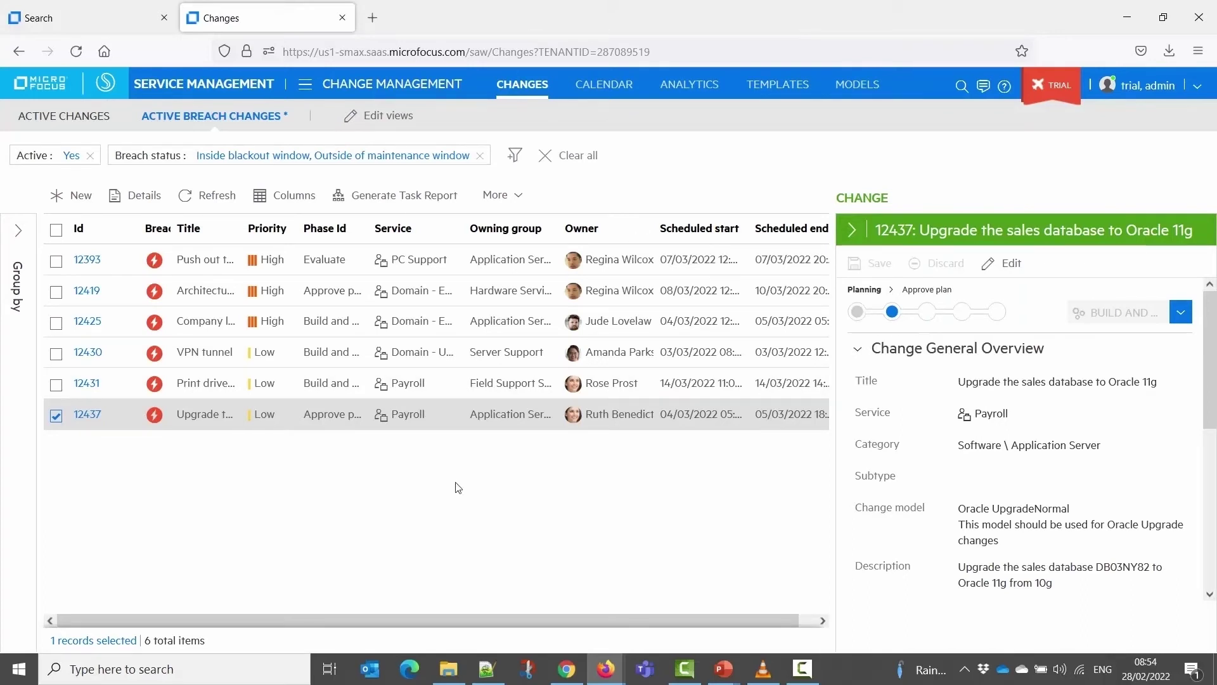
Open the full record of change 12437, 'Upgrade the sales database to Oracle 11g'.
click(85, 418)
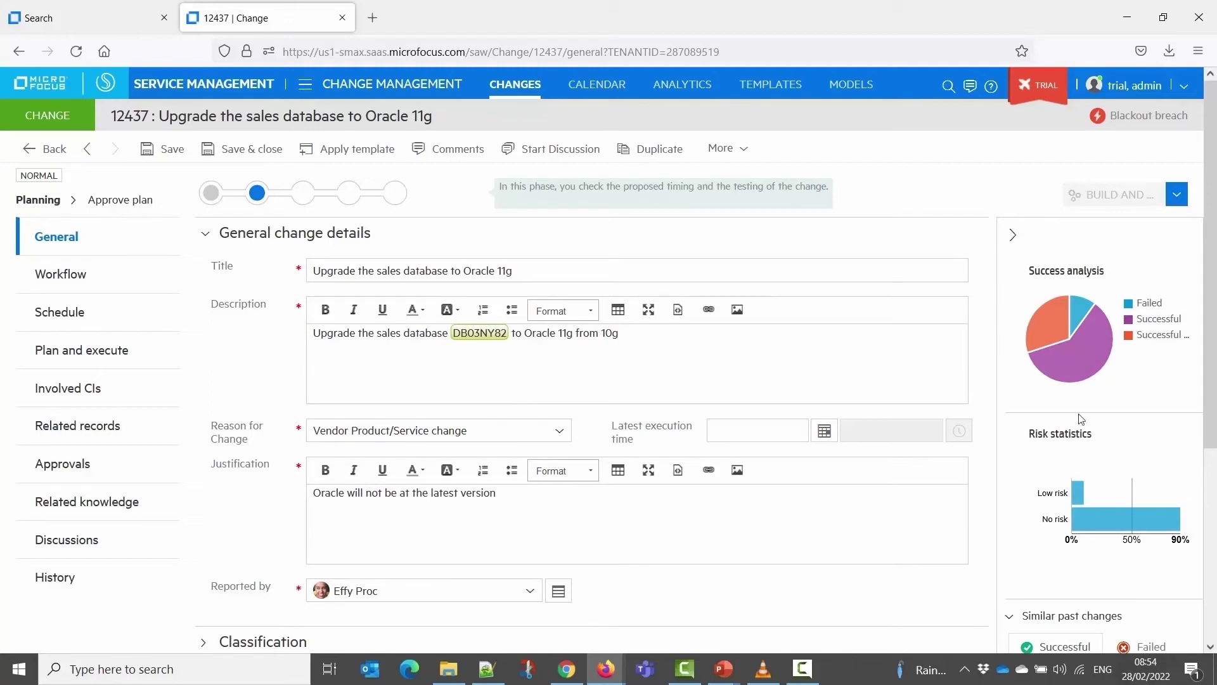
Review change 12437's failed similar past changes, then switch to the Change Analytics dashboard.
scroll(998, 352, down, 2)
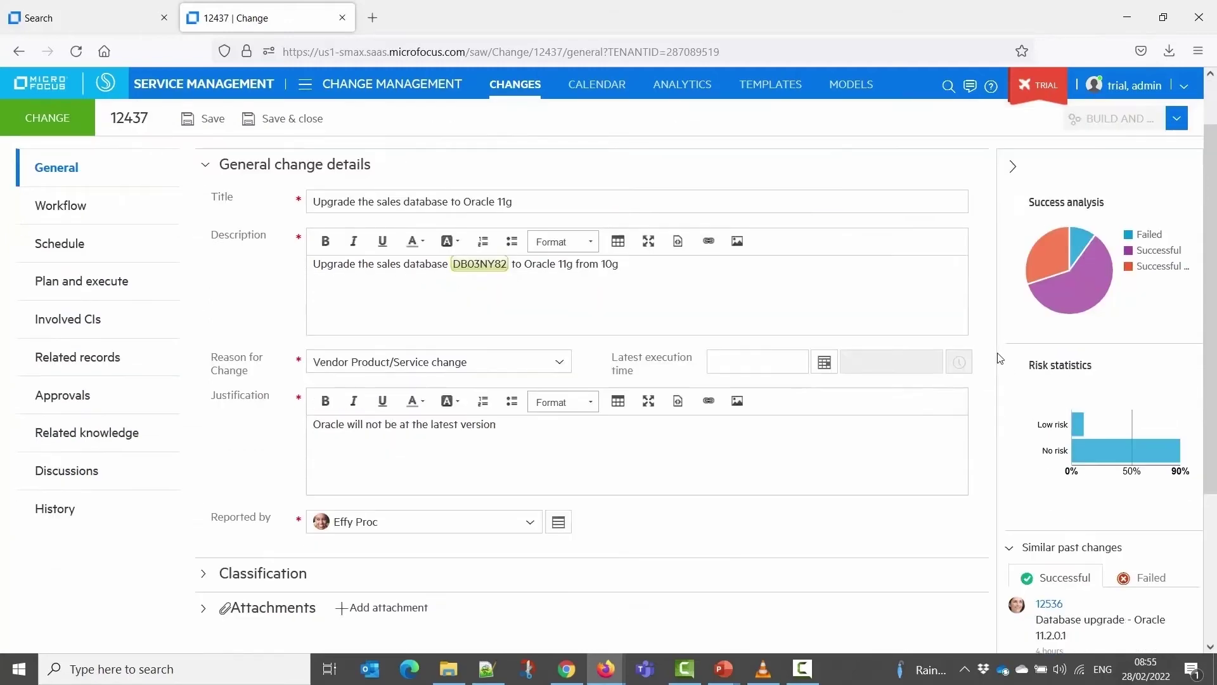
scroll(998, 353, up, 2)
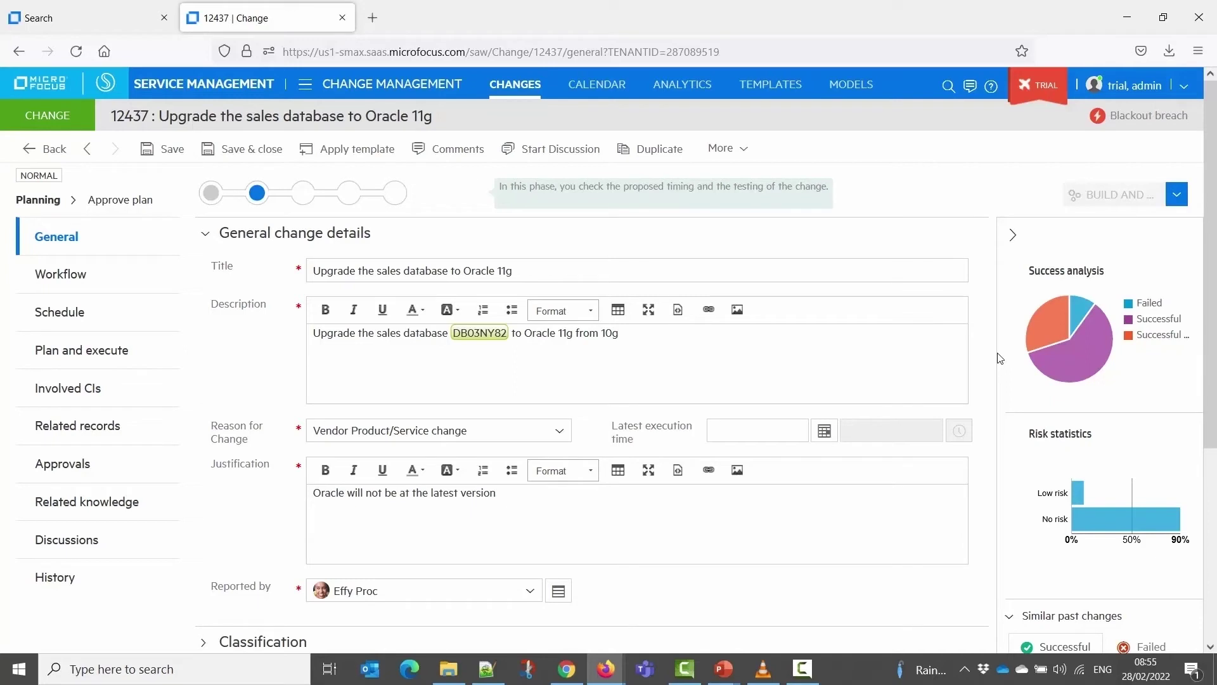
scroll(998, 359, down, 1)
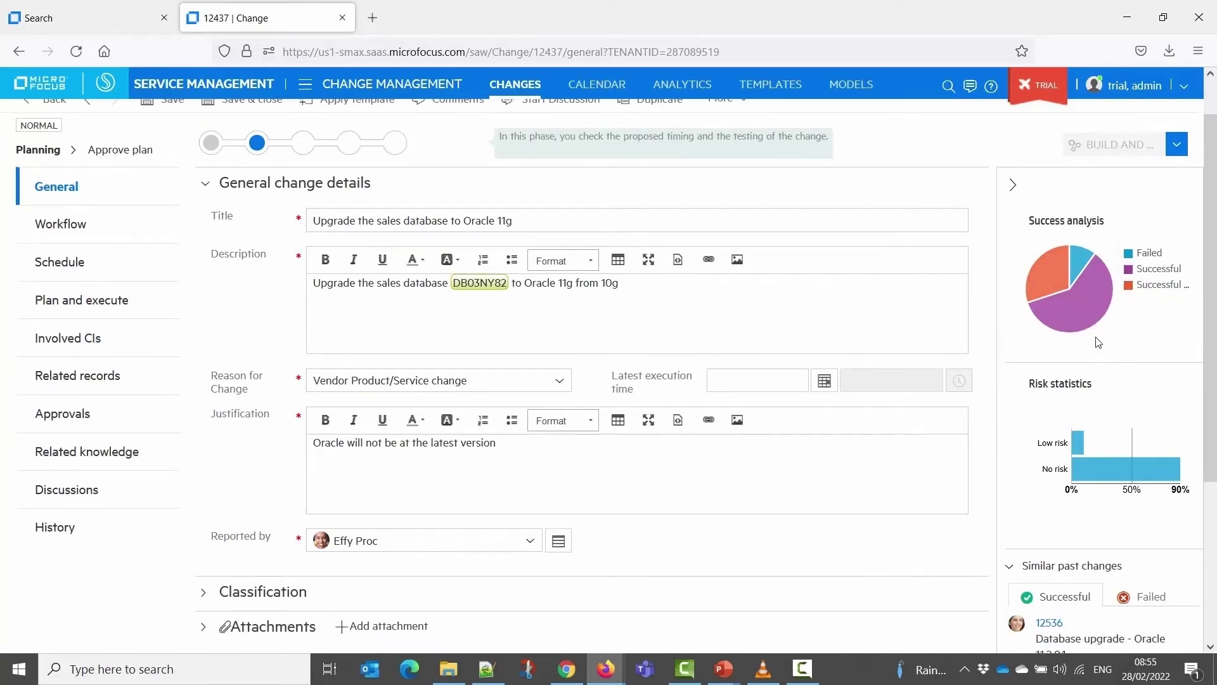
scroll(1109, 343, down, 2)
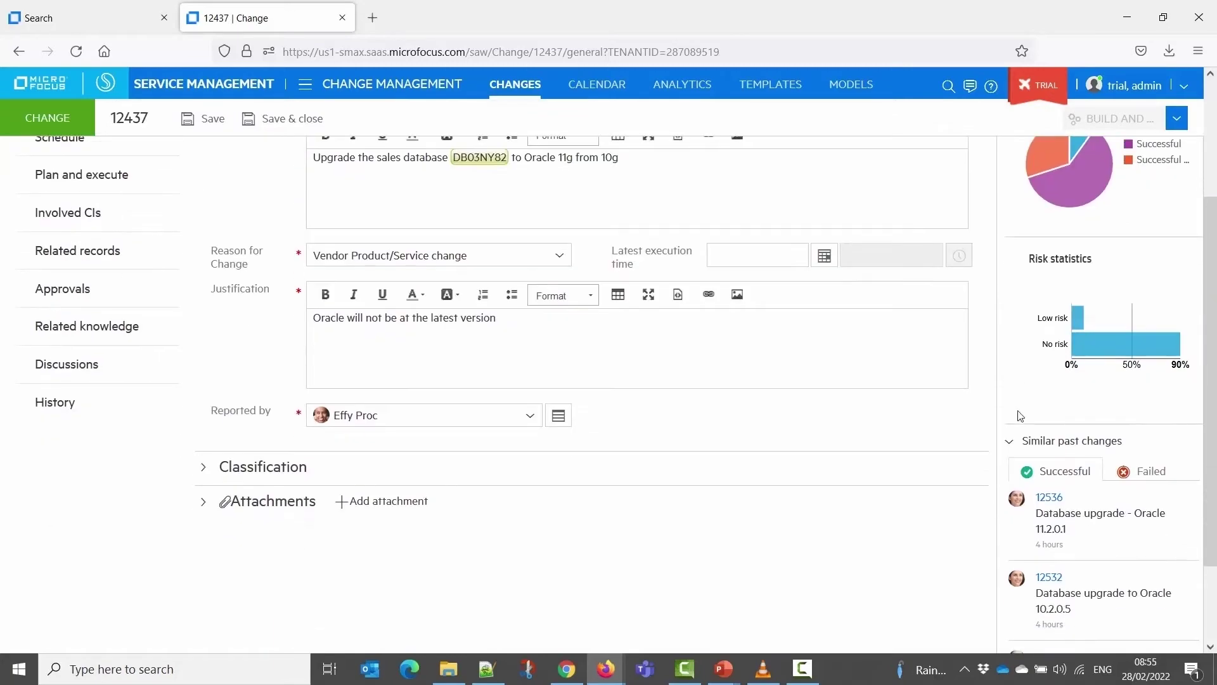
scroll(1020, 404, down, 1)
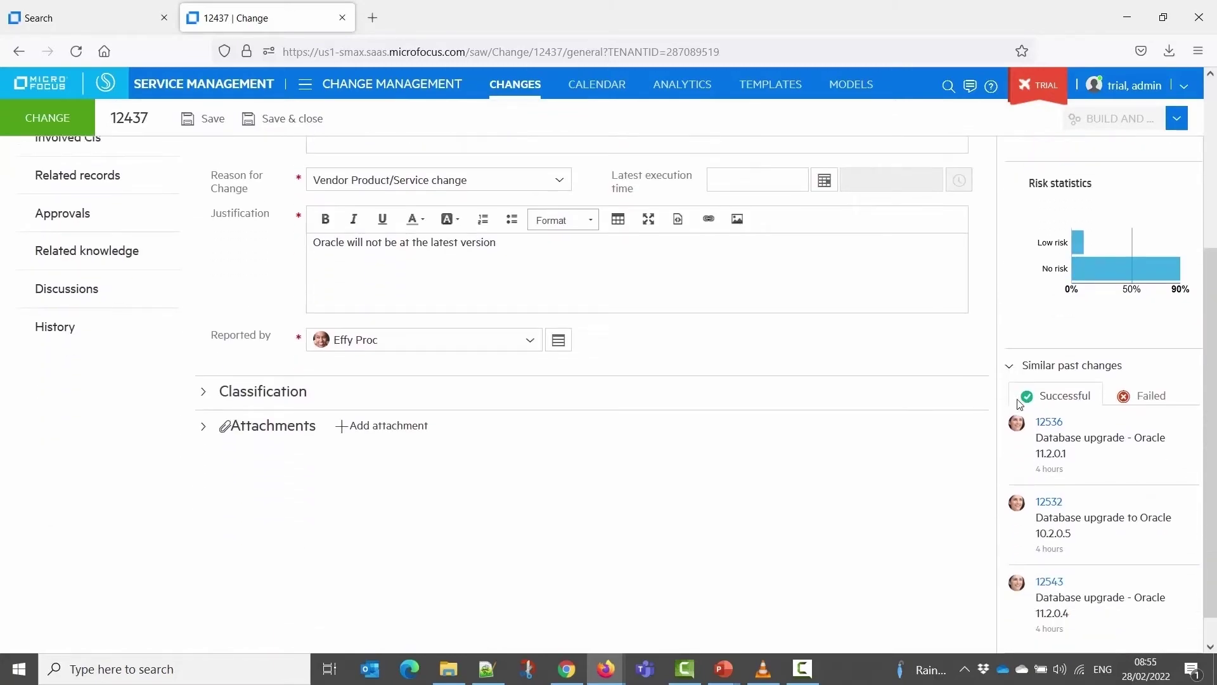
click(1154, 396)
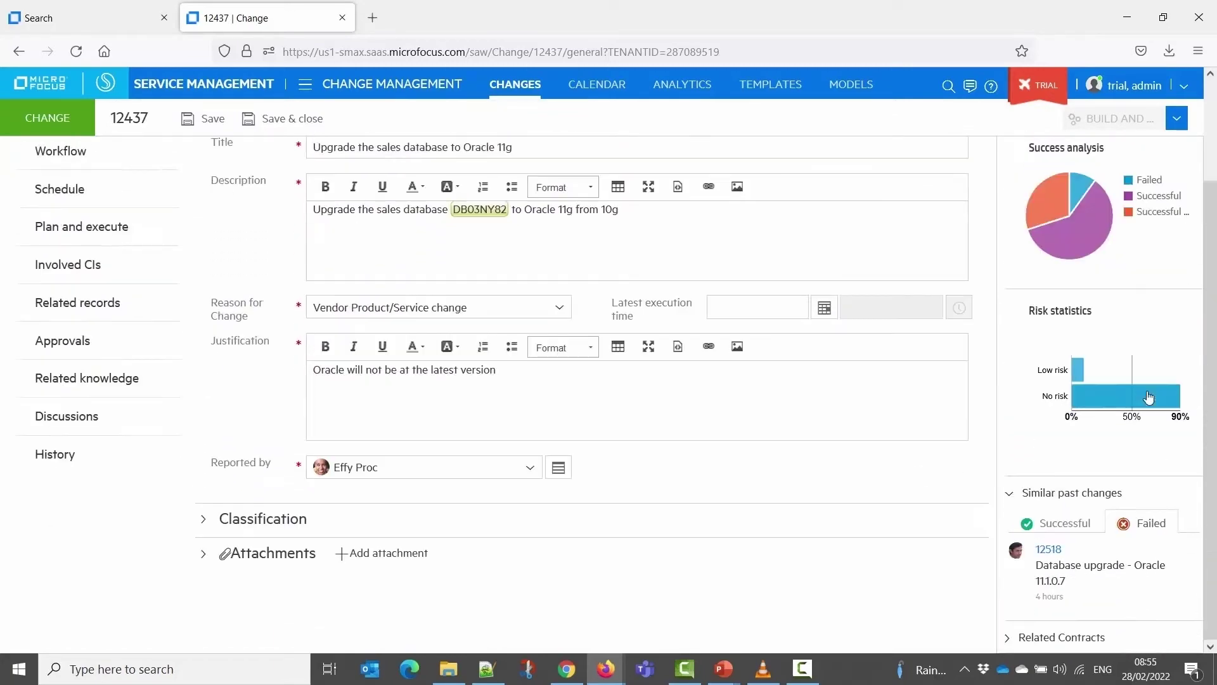
mouse_move(1064, 538)
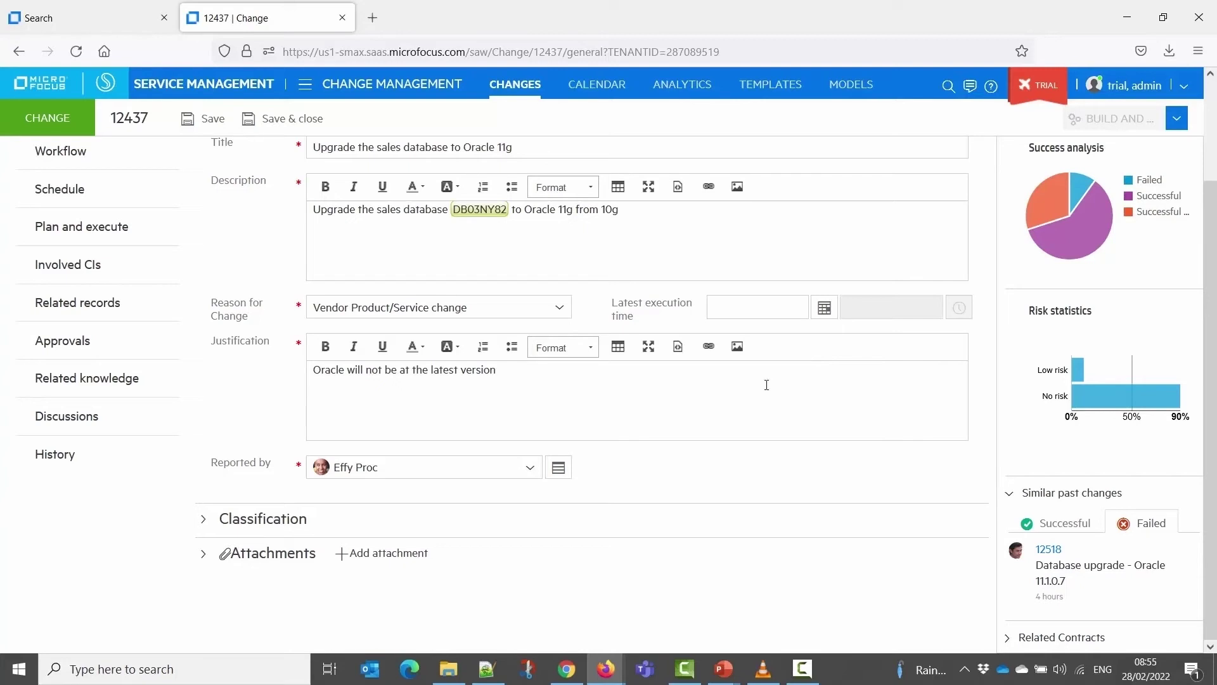
click(682, 87)
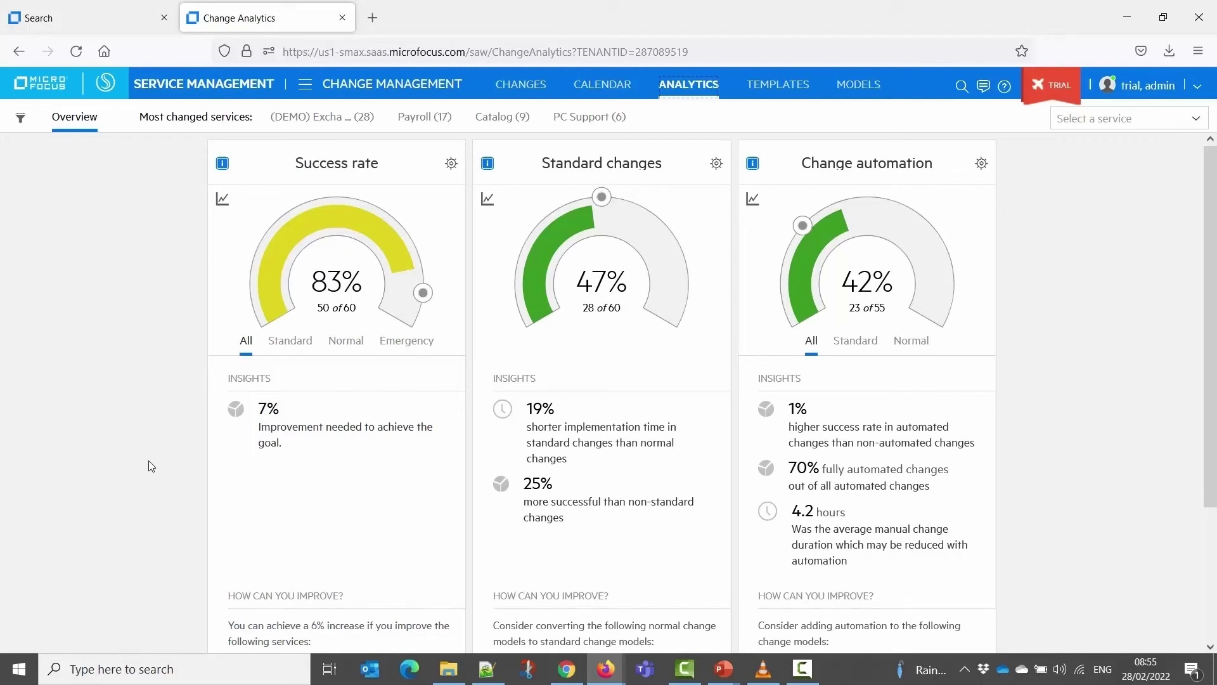
Compare Standard, Normal and Emergency success rates and bring up the Success rate KPI settings (goal 90%).
click(285, 343)
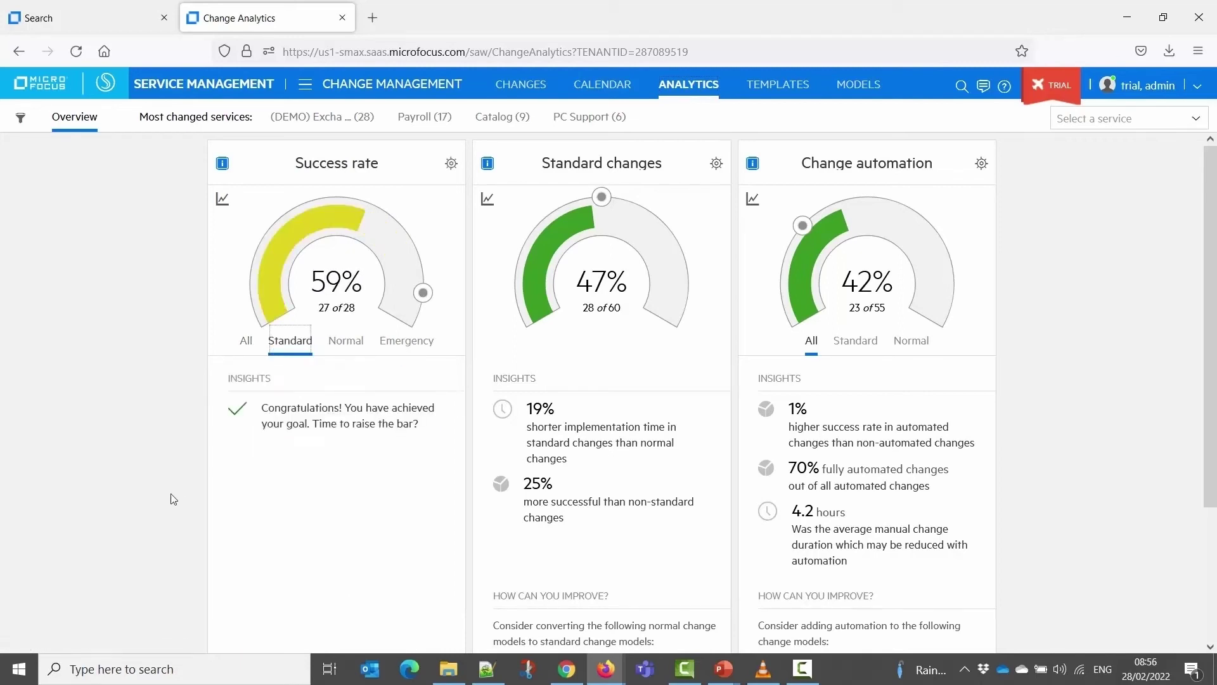
scroll(171, 497, down, 2)
scroll(285, 355, up, 4)
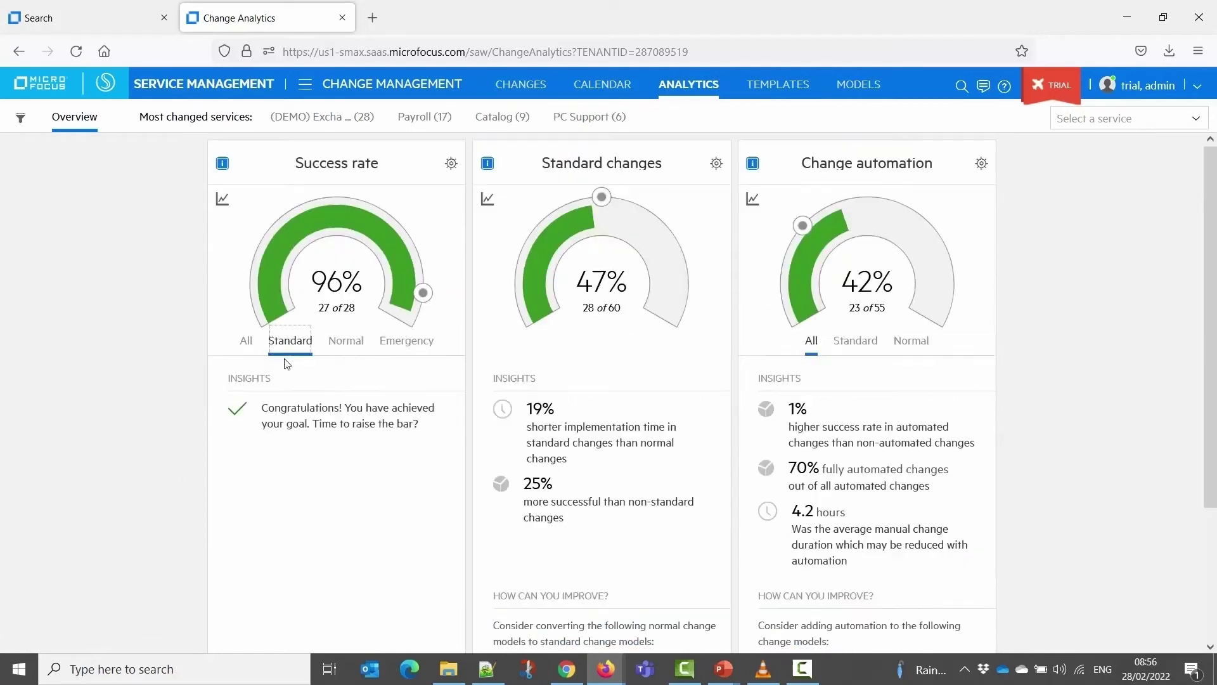
click(356, 343)
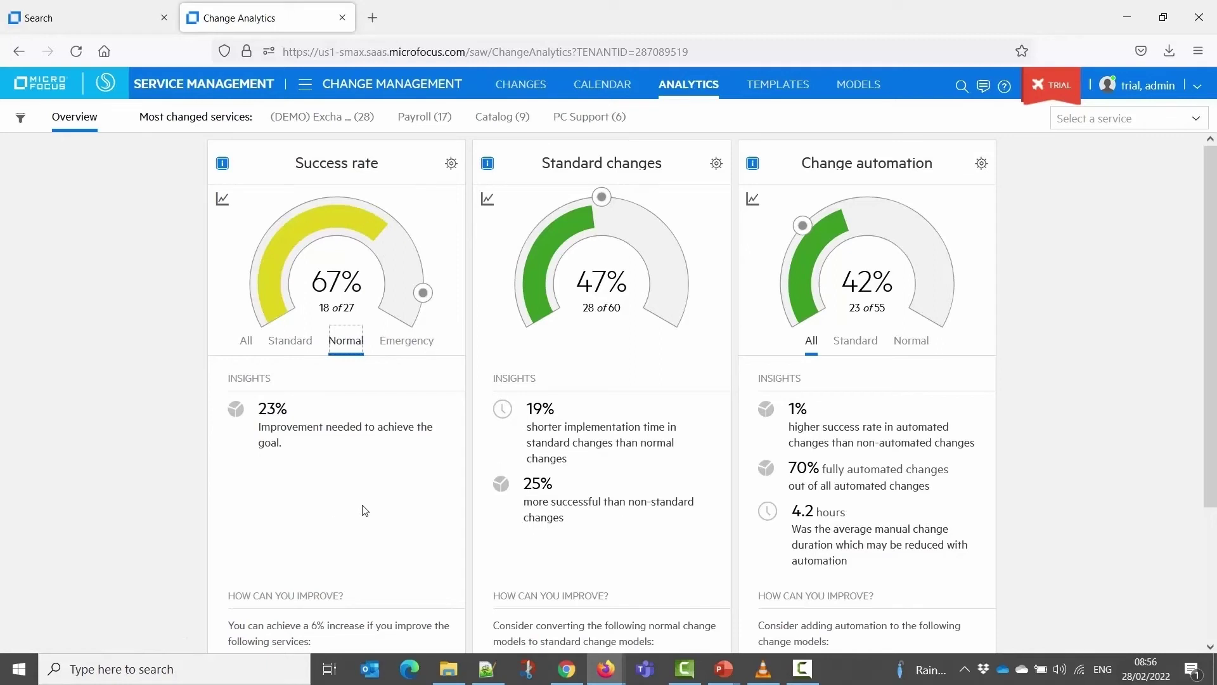
click(398, 351)
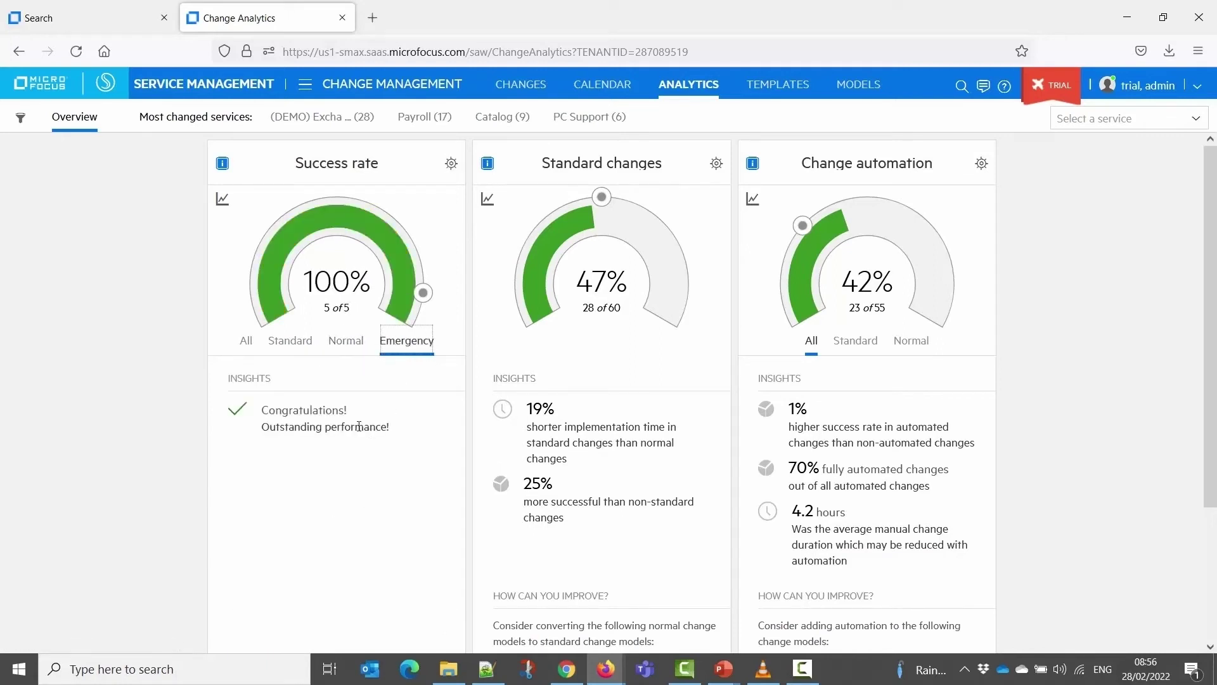
click(451, 164)
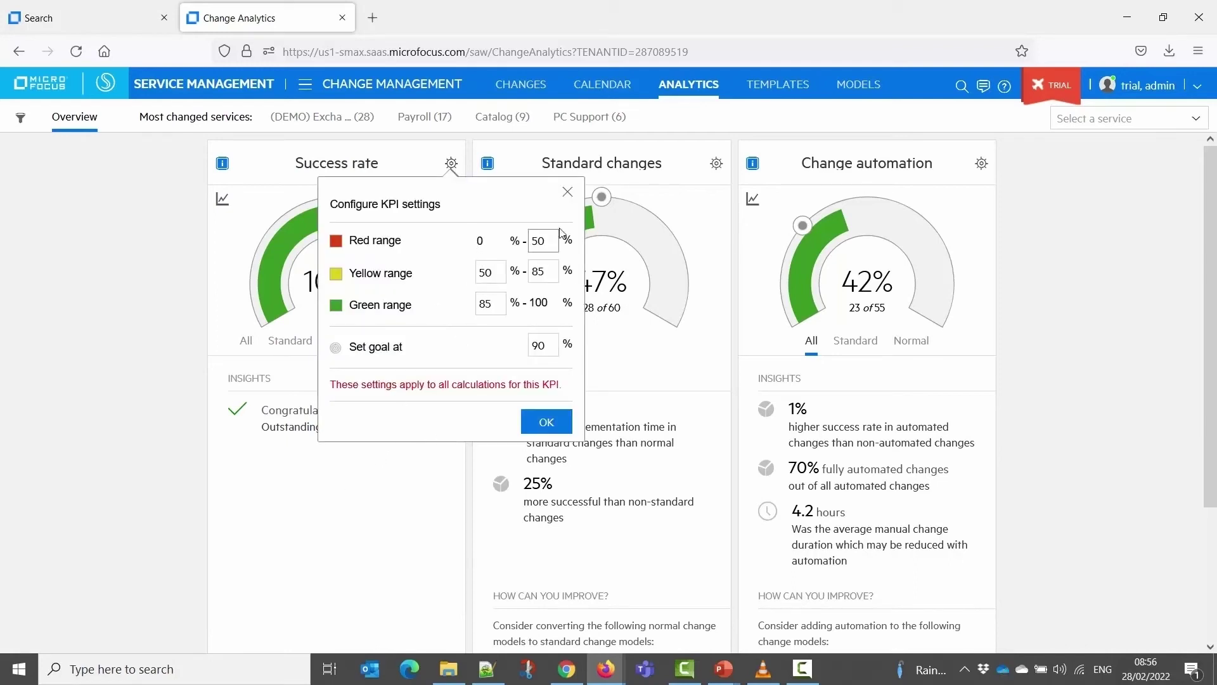
Dismiss the KPI settings unchanged and view the Normal 67% success rate (18 of 27) with improvement suggestions.
click(568, 192)
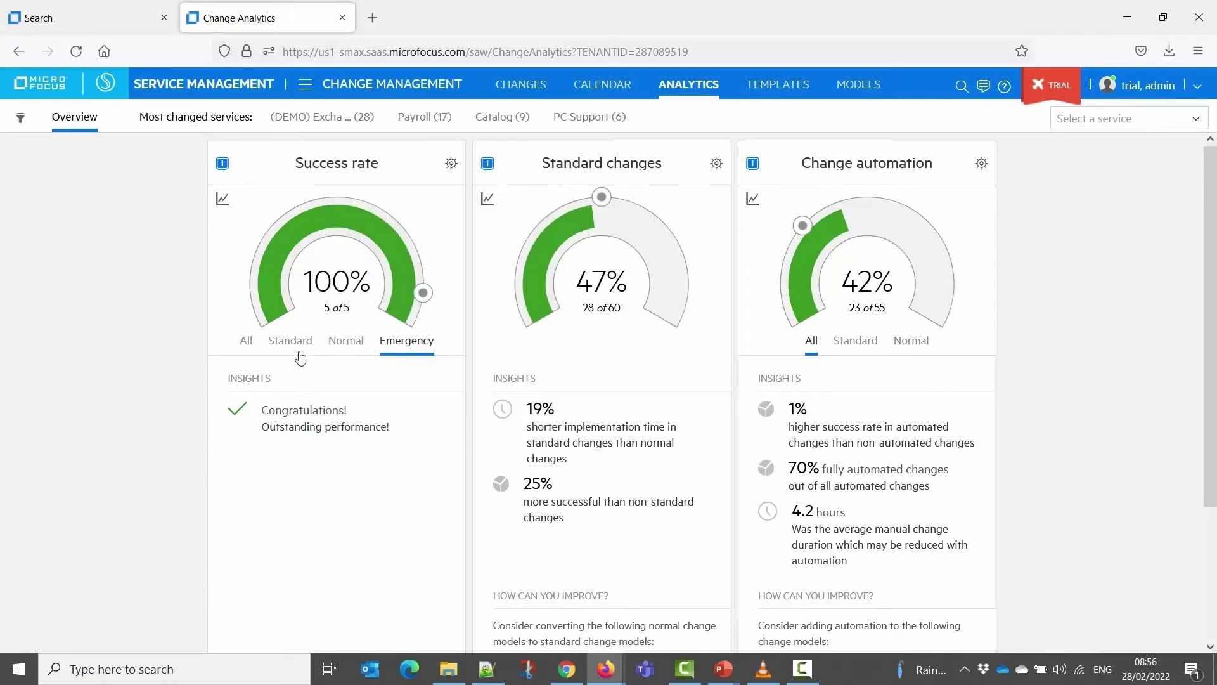
click(344, 342)
scroll(330, 467, down, 1)
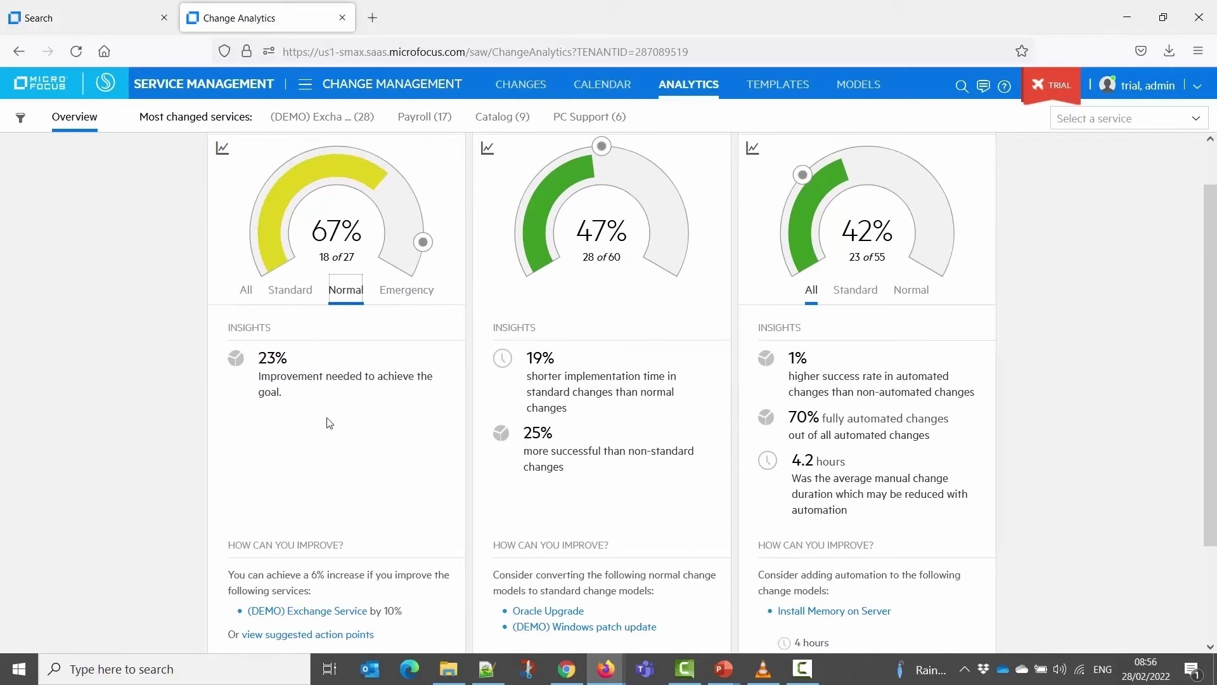
scroll(329, 423, down, 2)
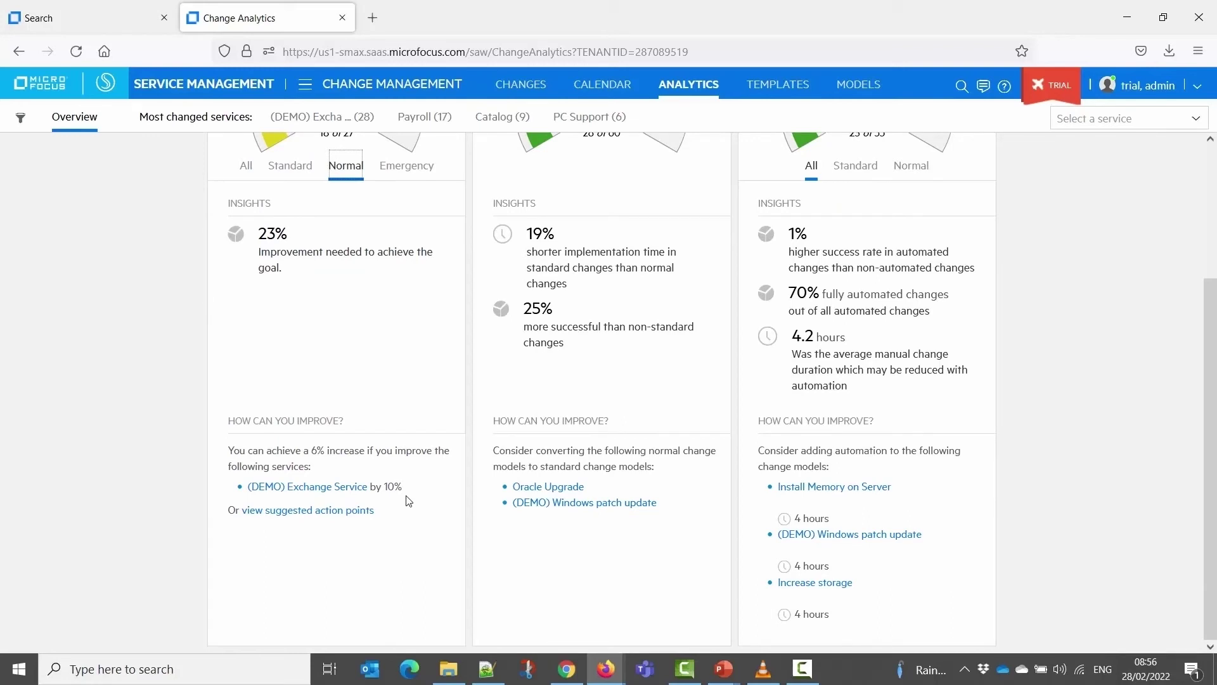
click(303, 522)
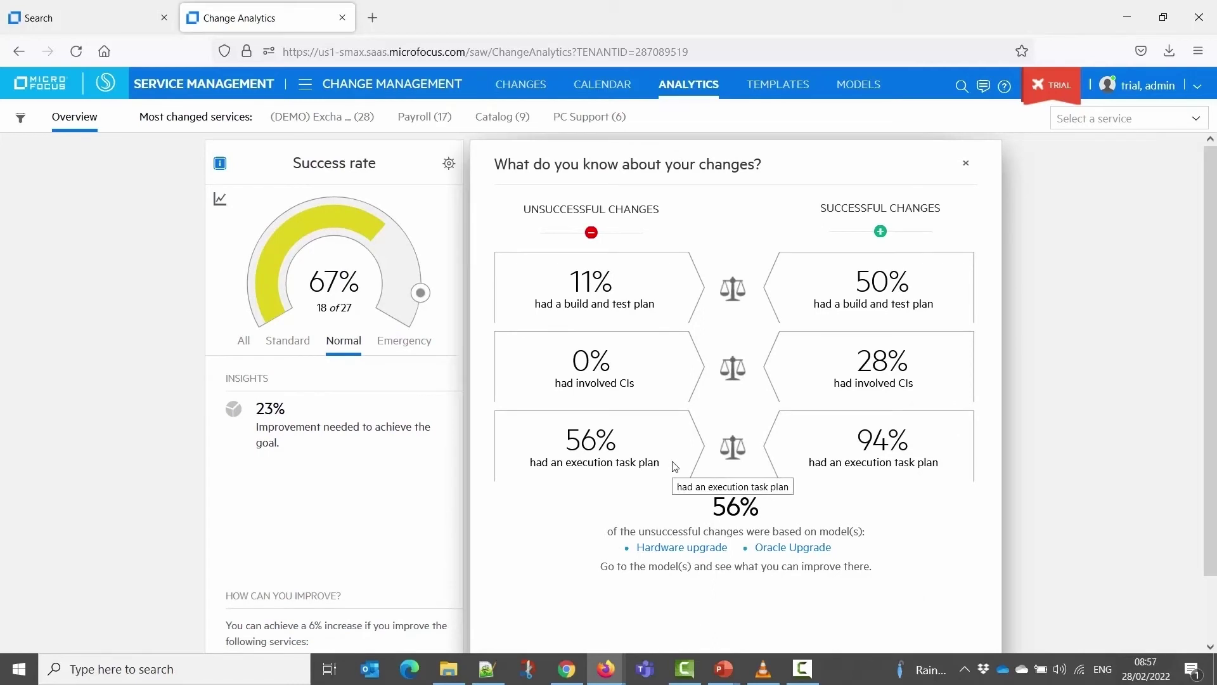
scroll(592, 554, down, 2)
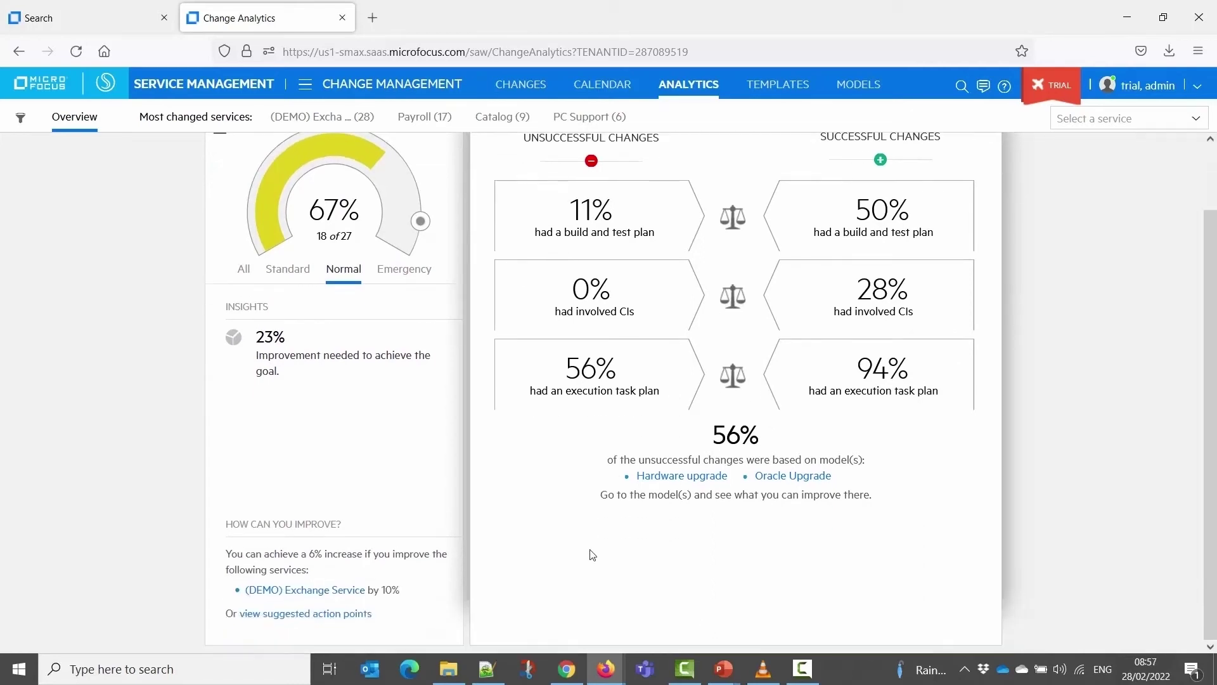
scroll(591, 555, up, 2)
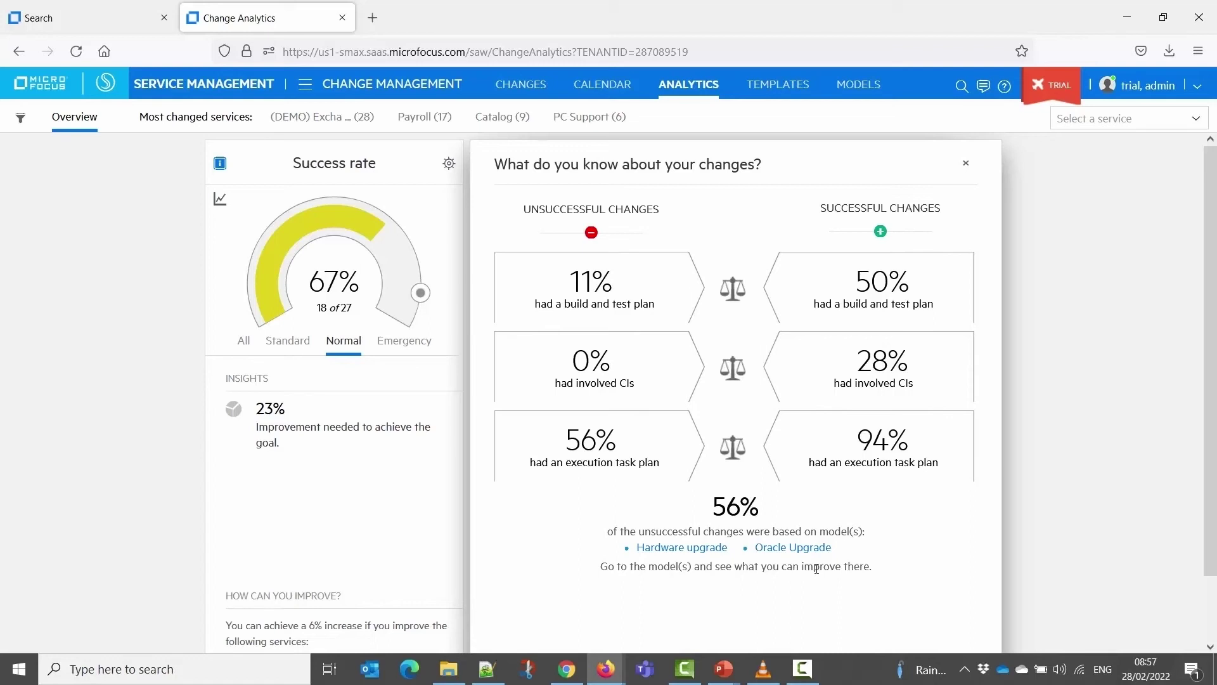
click(966, 163)
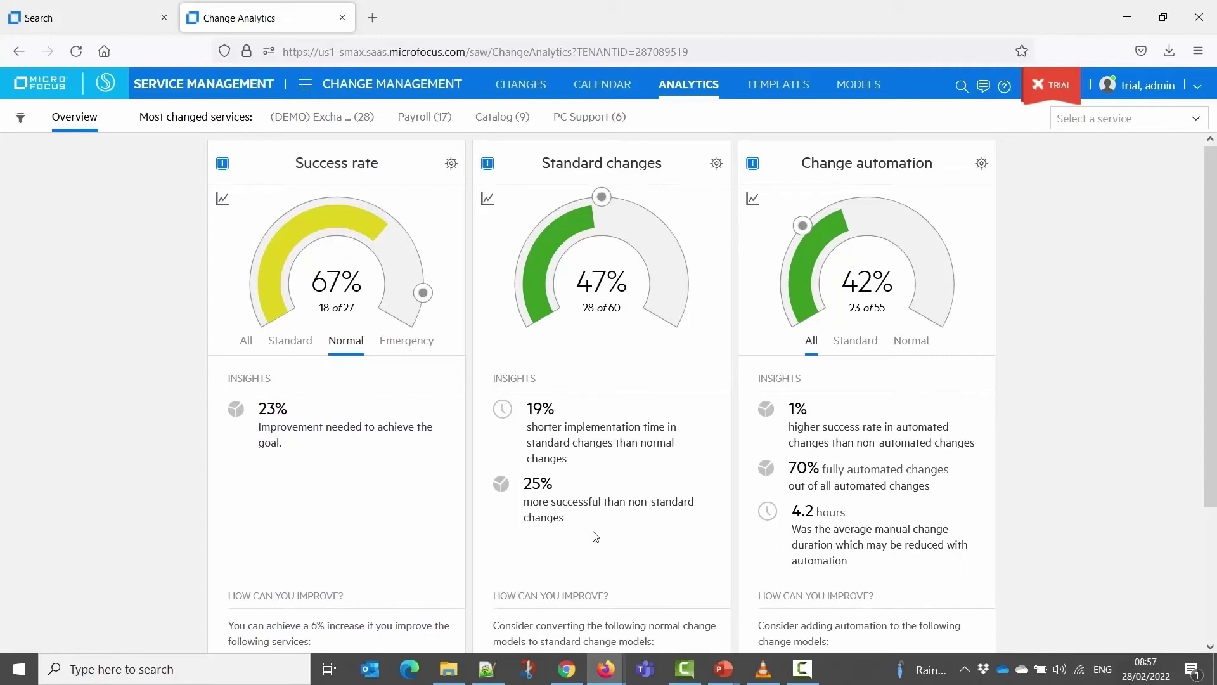
scroll(595, 536, down, 2)
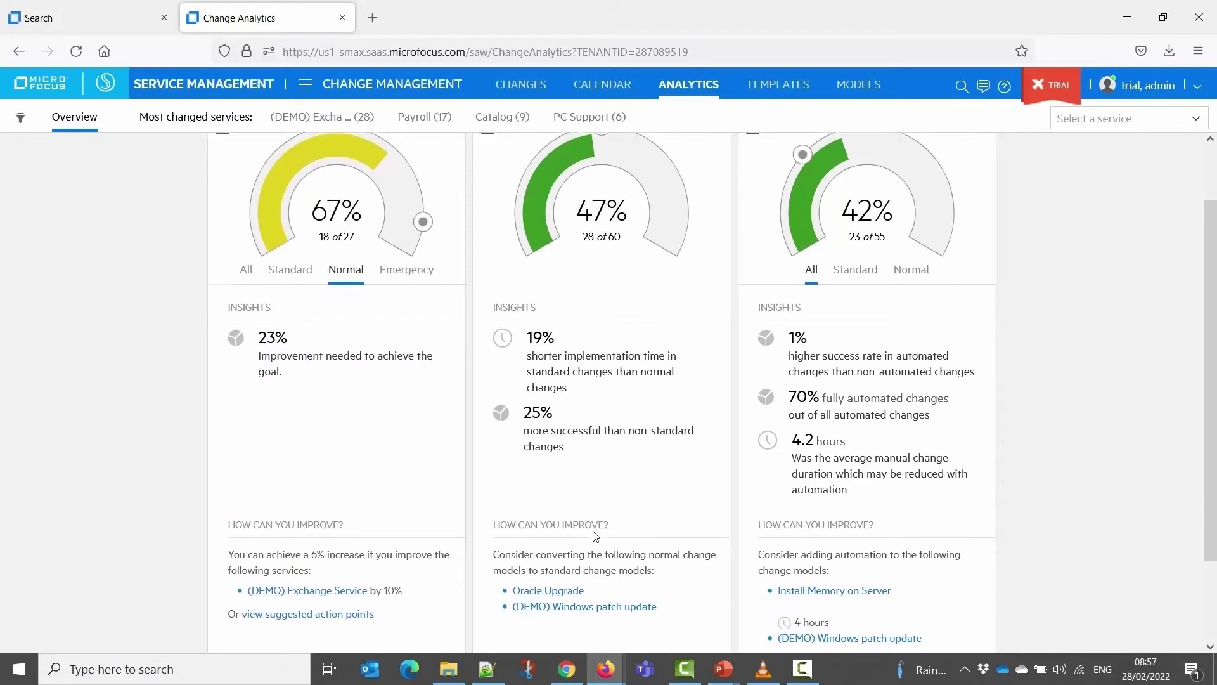
scroll(677, 540, down, 1)
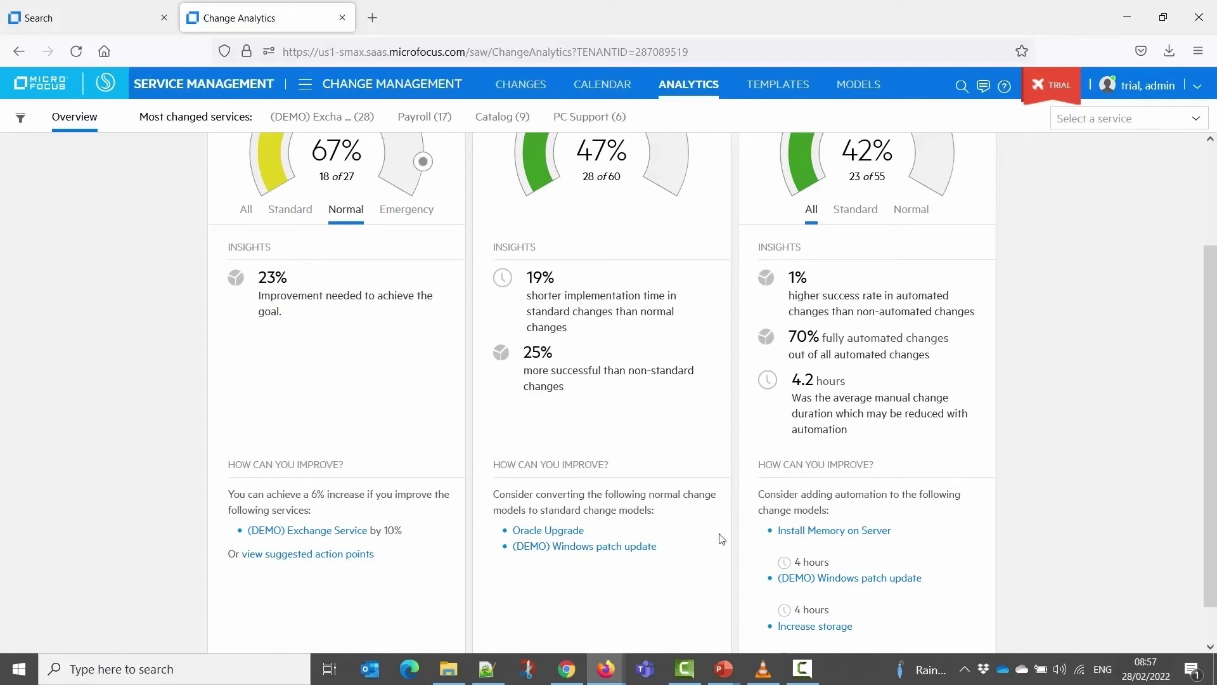
scroll(686, 428, up, 3)
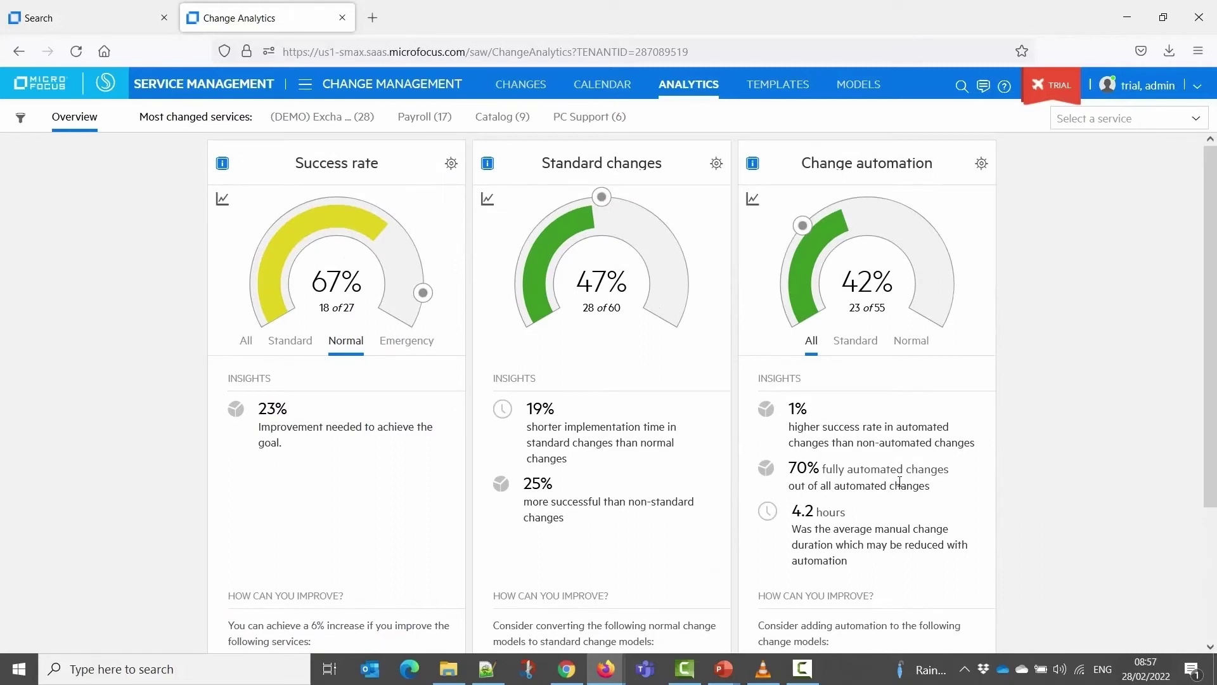
scroll(900, 482, down, 1)
scroll(900, 482, up, 1)
scroll(899, 481, down, 1)
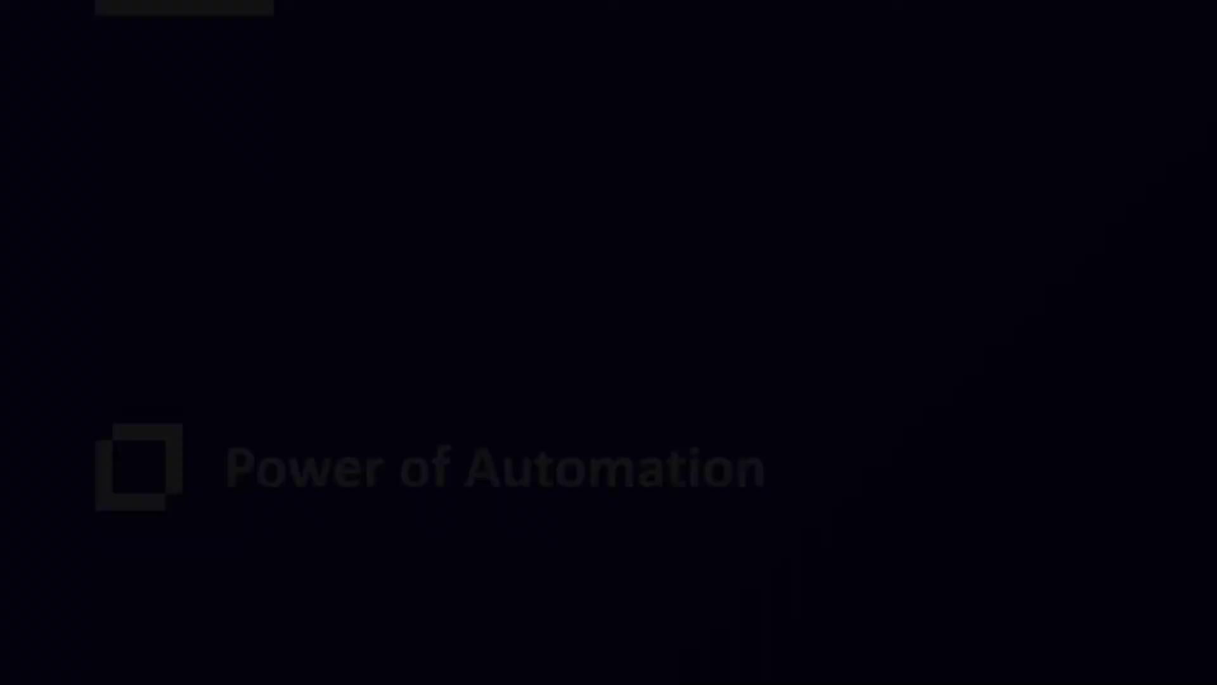
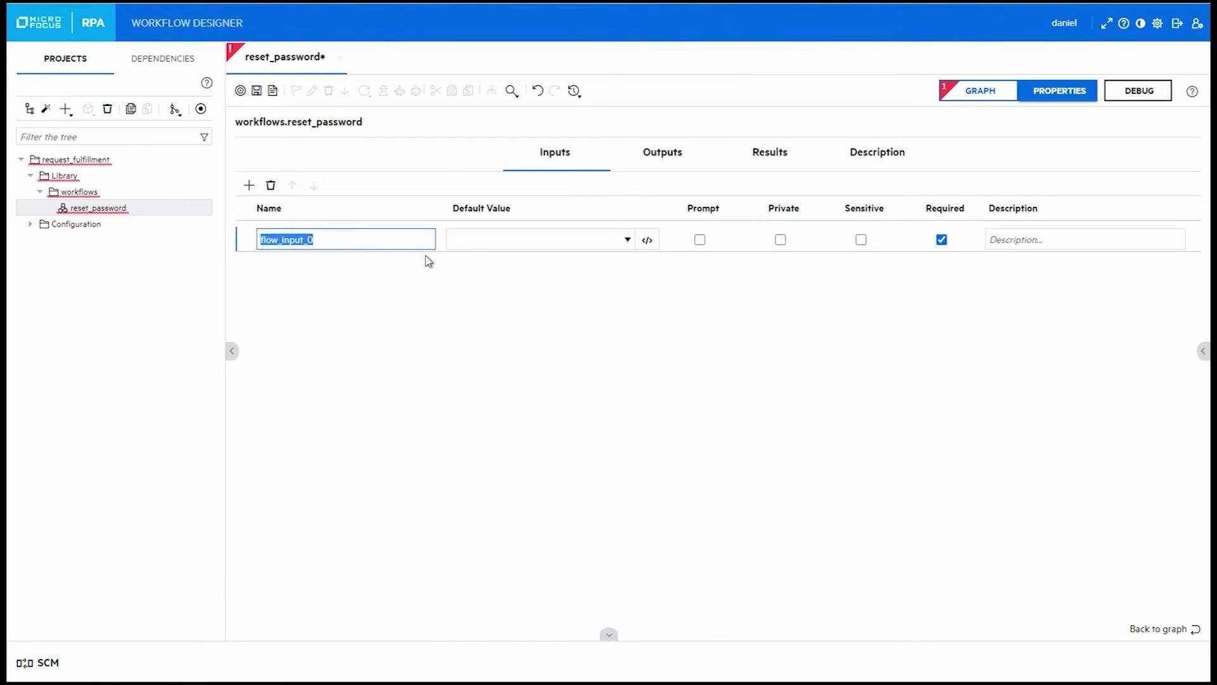
Name the two workflow inputs user and newPassword, then show the empty flow graph.
text(user)
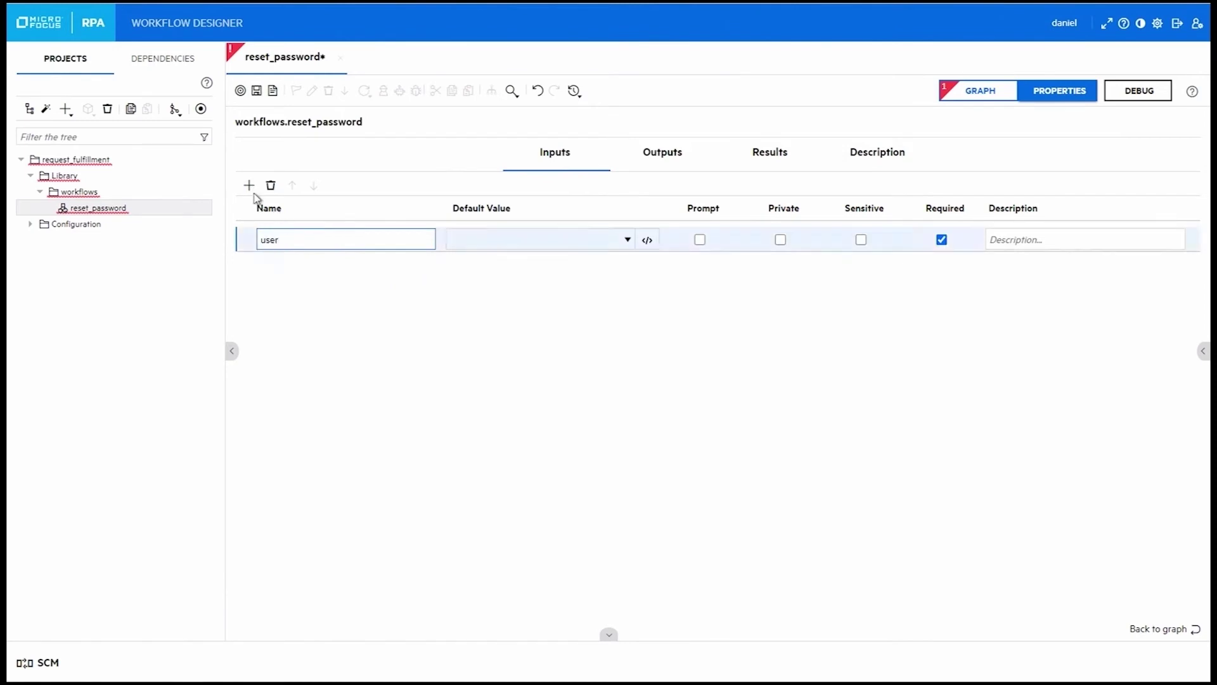
click(250, 187)
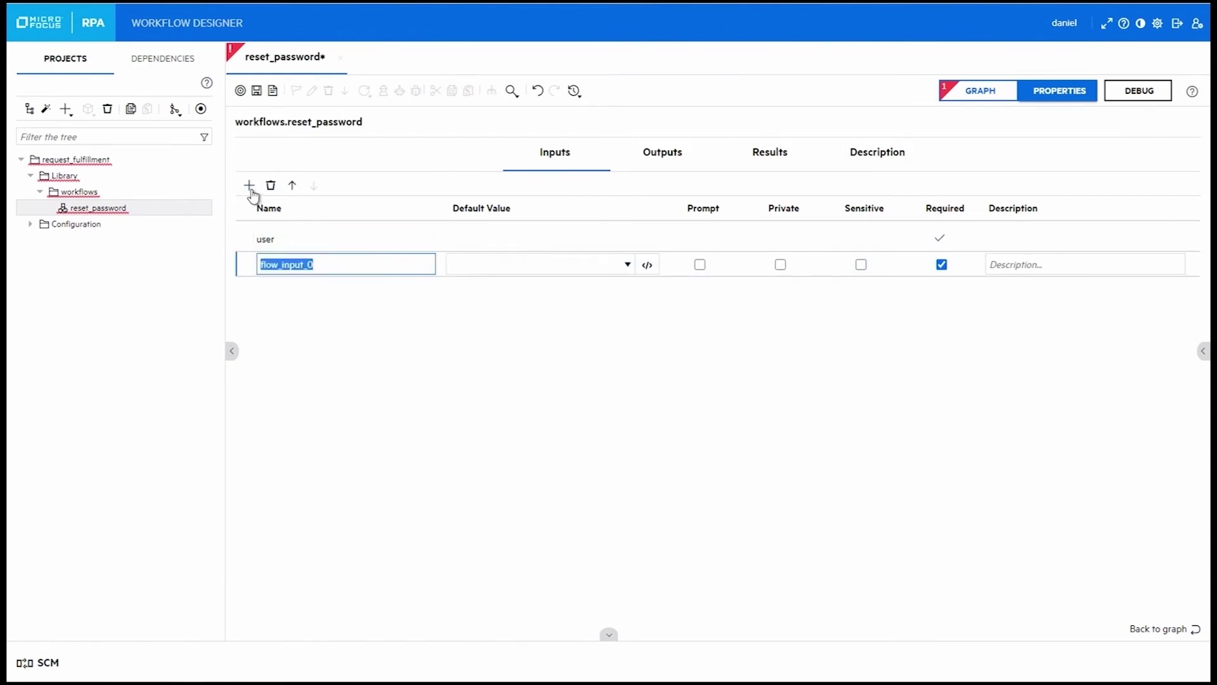
text(r)
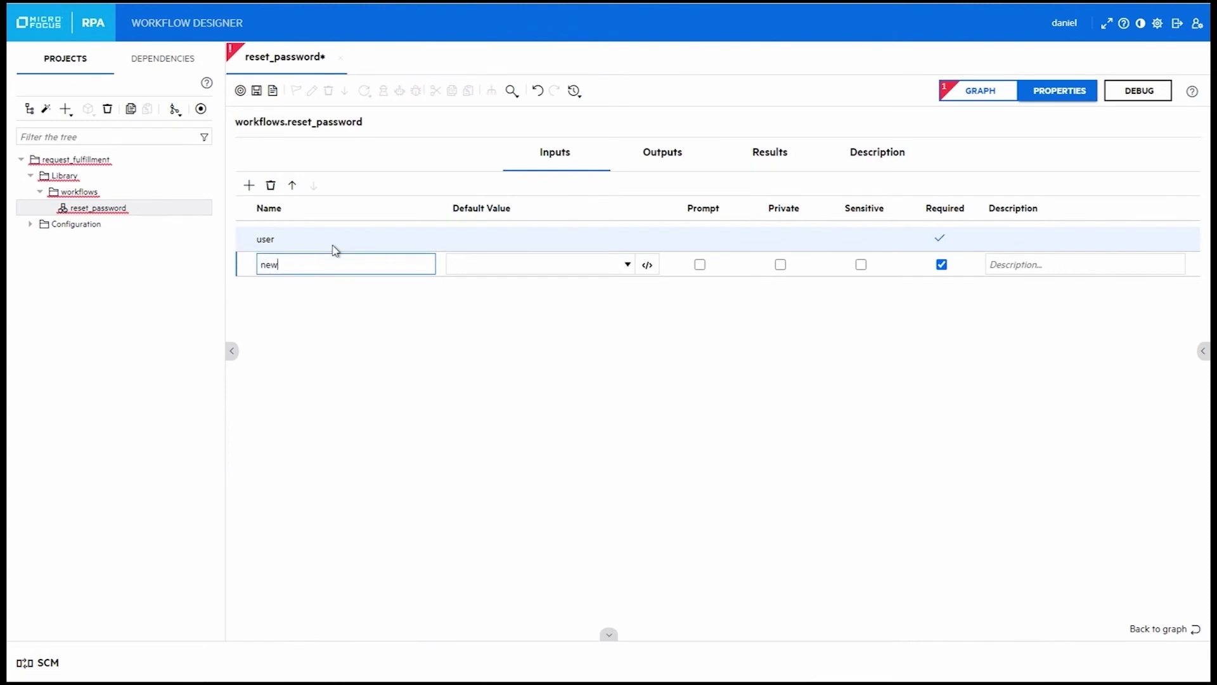
text(ewPassword)
click(991, 87)
click(991, 87)
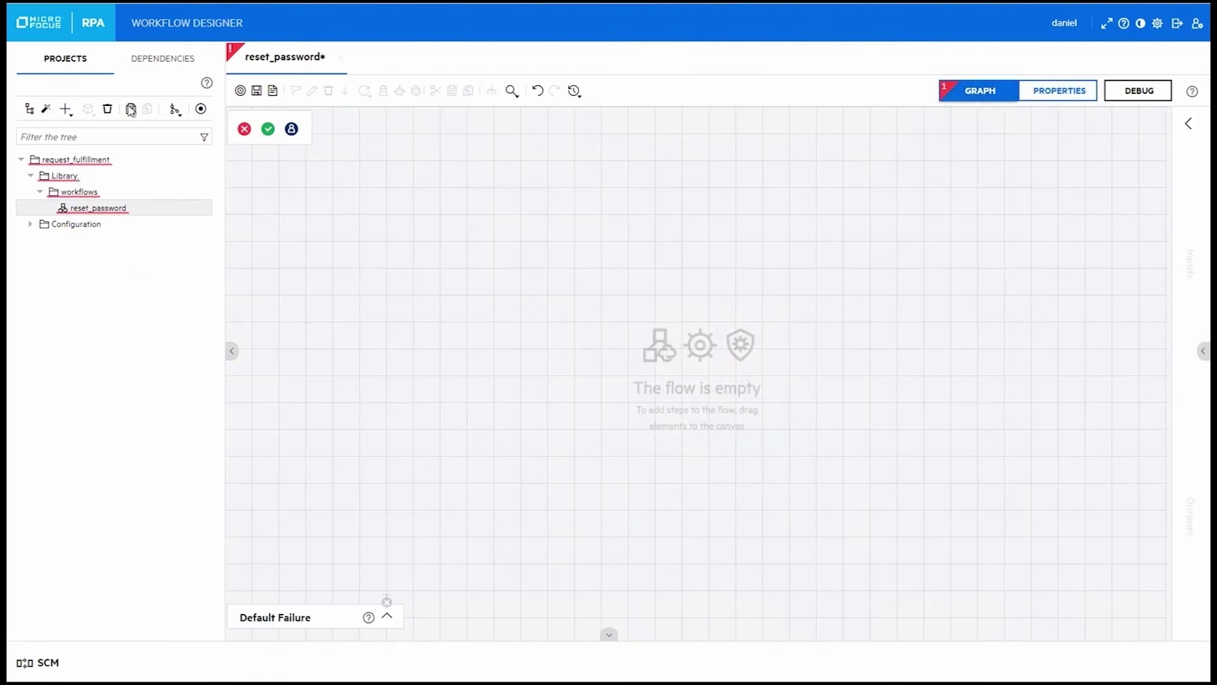
Import Documents\cyberark-swagger.json as a Swagger definition and load its endpoints.
click(47, 111)
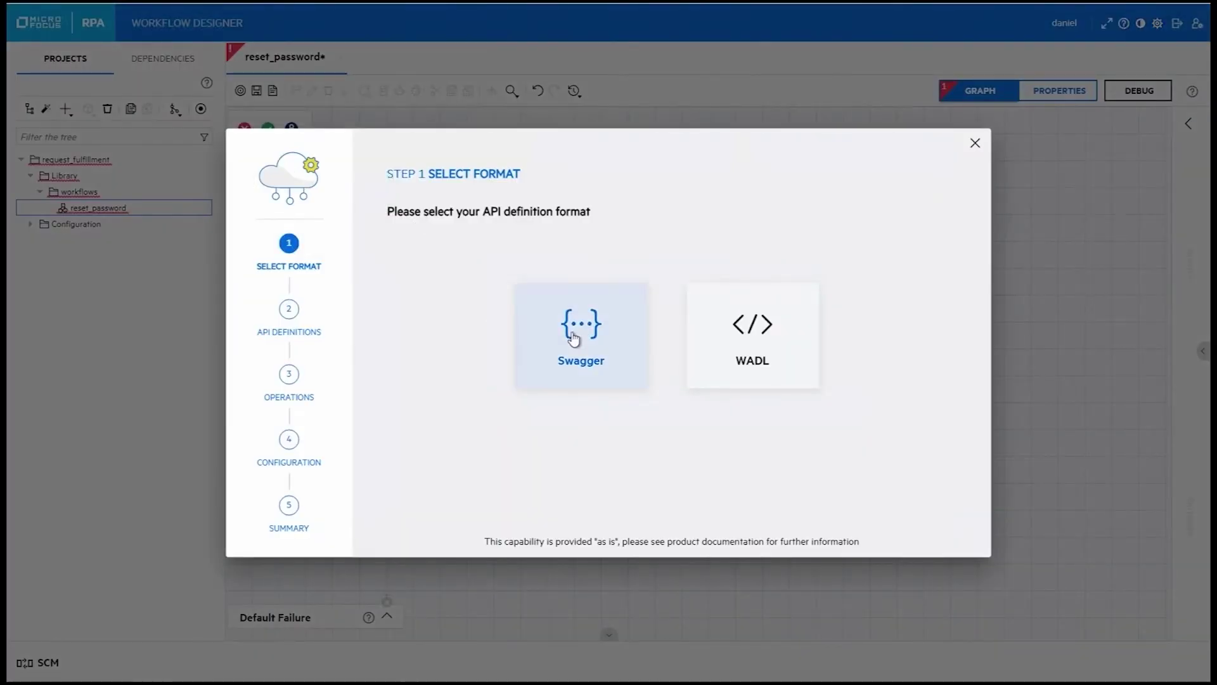
click(574, 338)
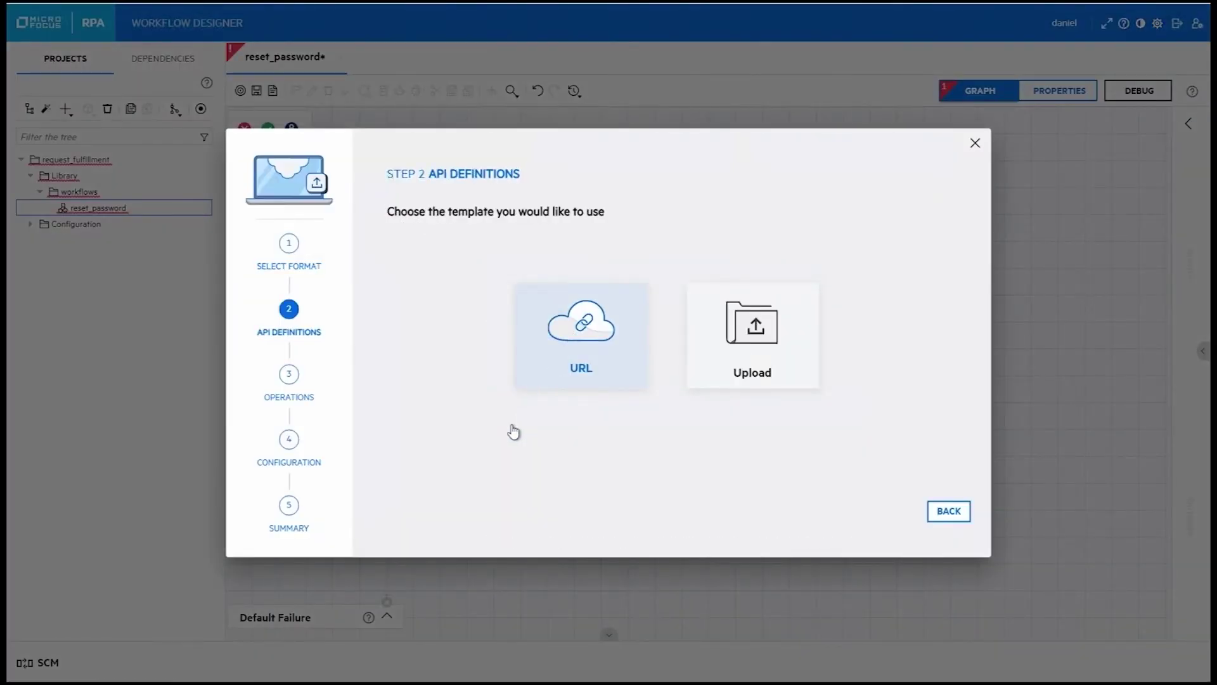
click(769, 342)
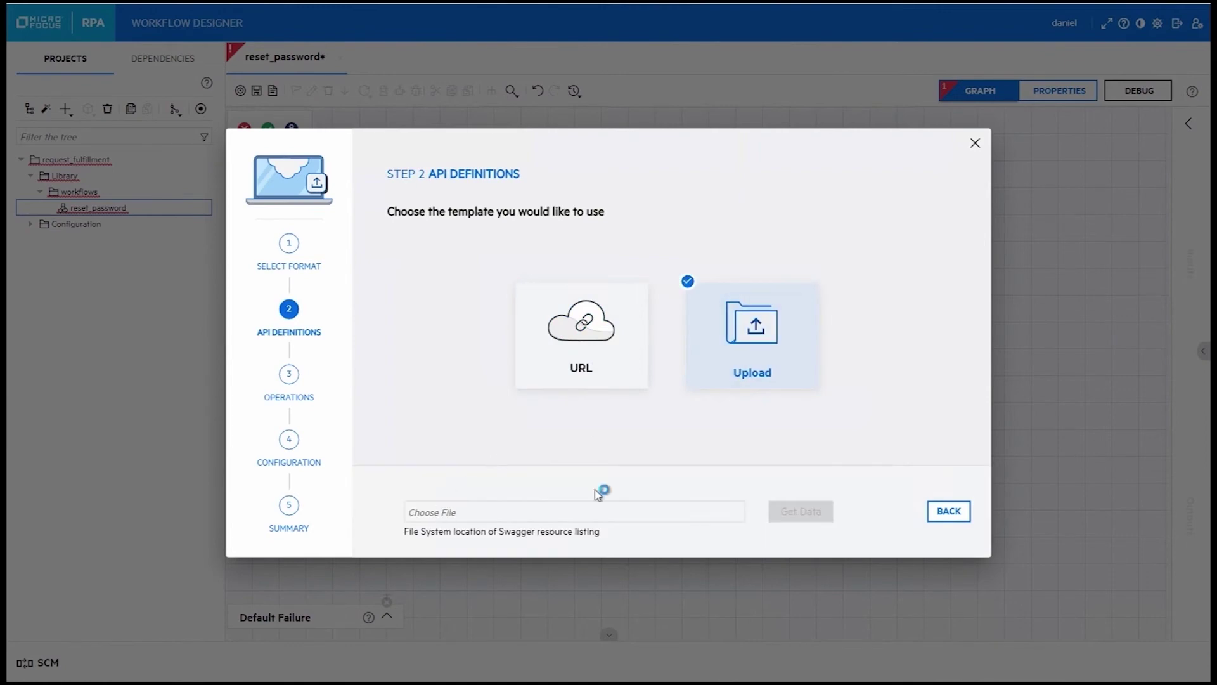
click(715, 507)
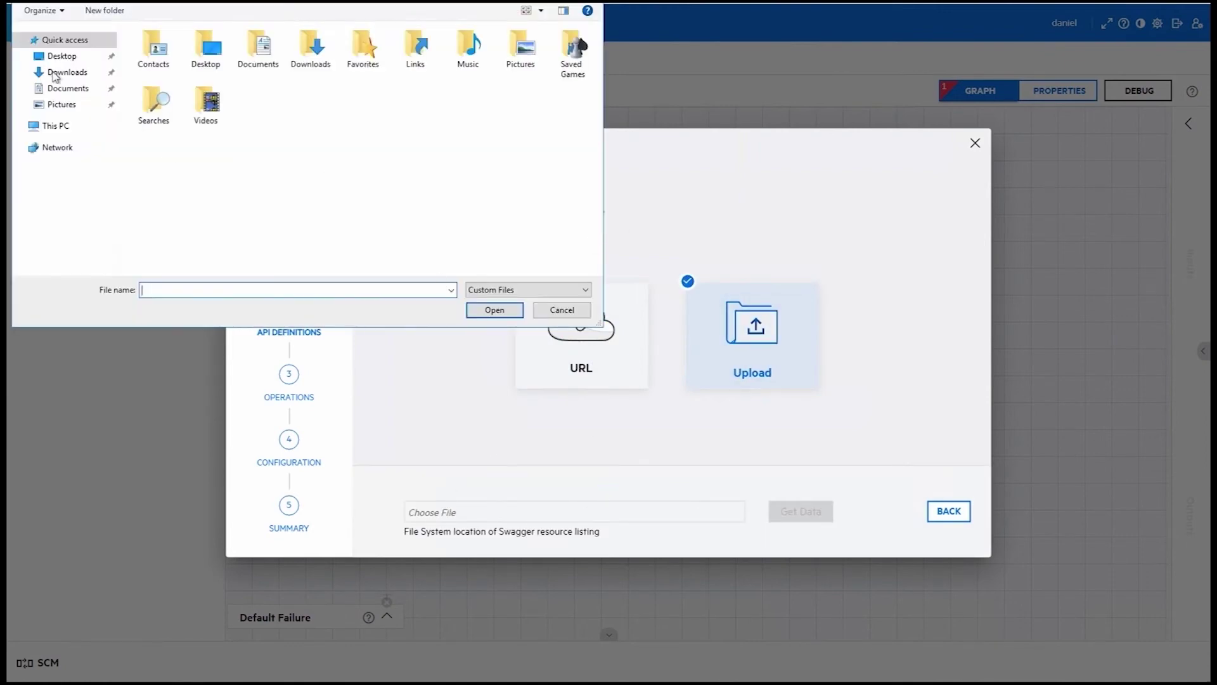
click(62, 90)
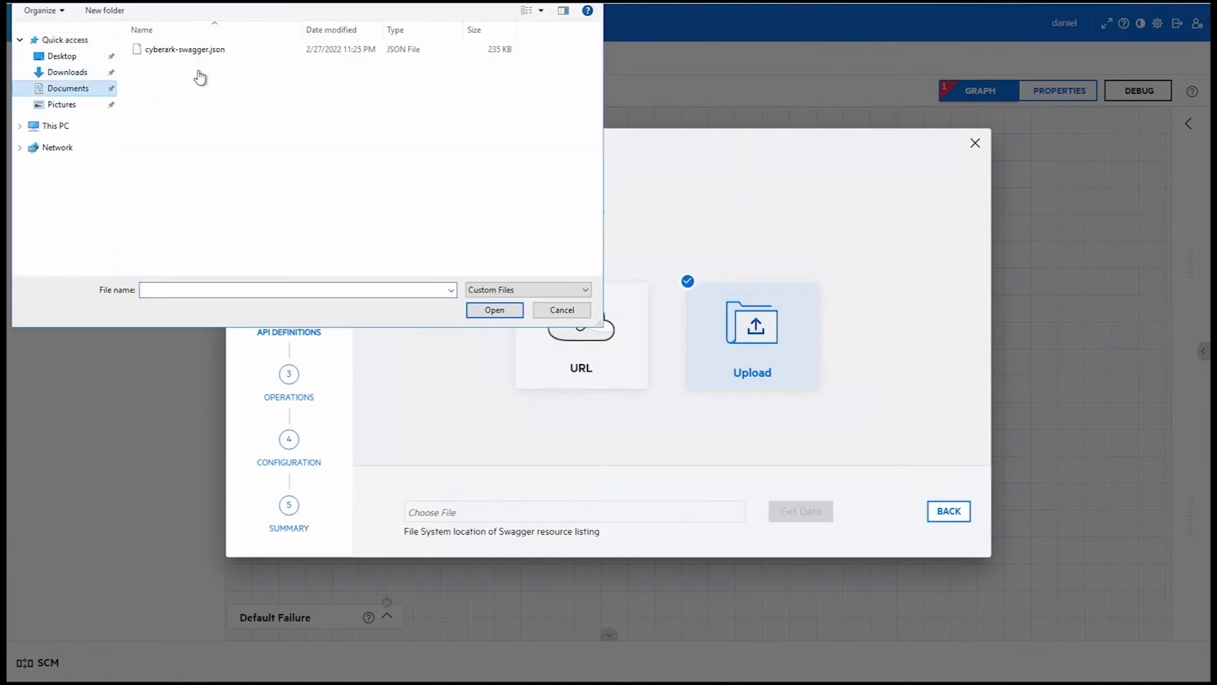
click(196, 51)
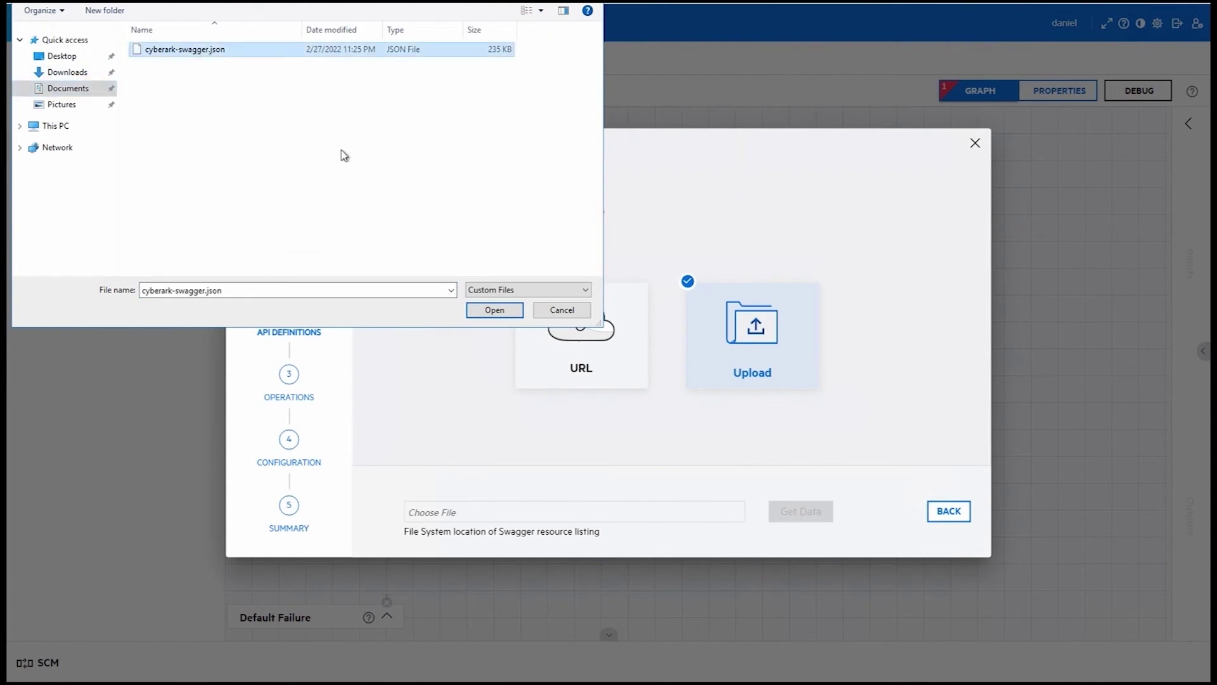
click(516, 315)
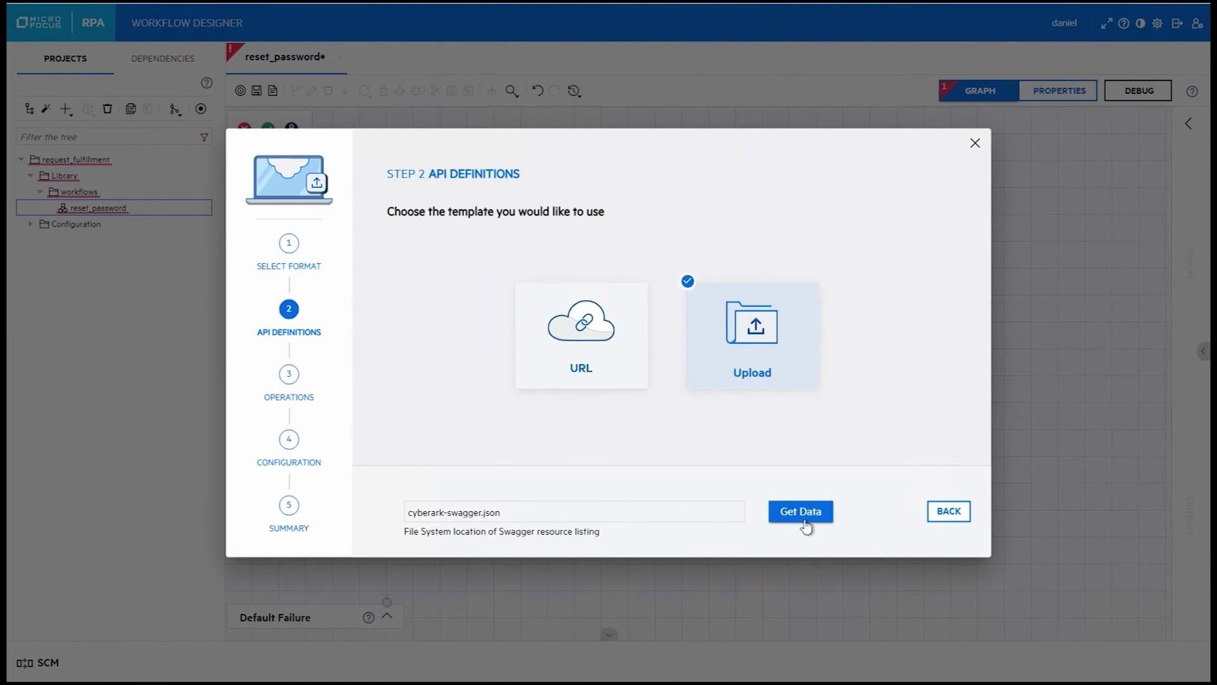
click(793, 519)
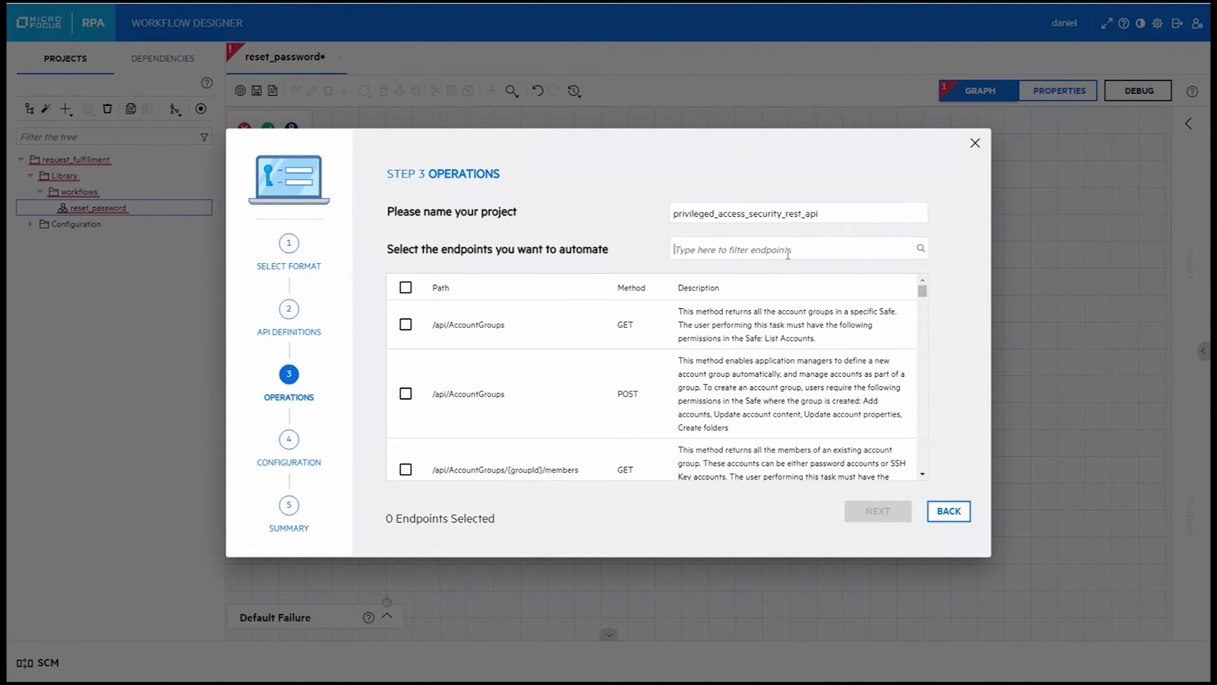
Select the Password/Retrieve and Password/Update endpoints using the retr and upda filters.
text(retr)
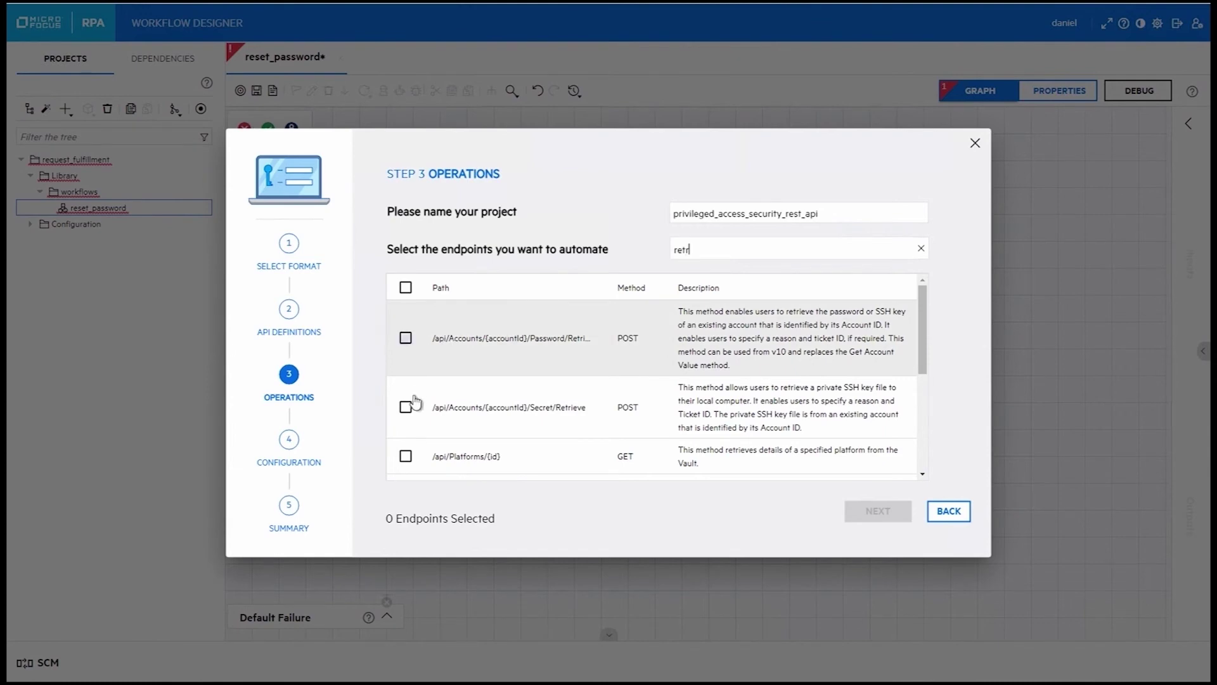
click(709, 318)
double_click(723, 251)
text(upd)
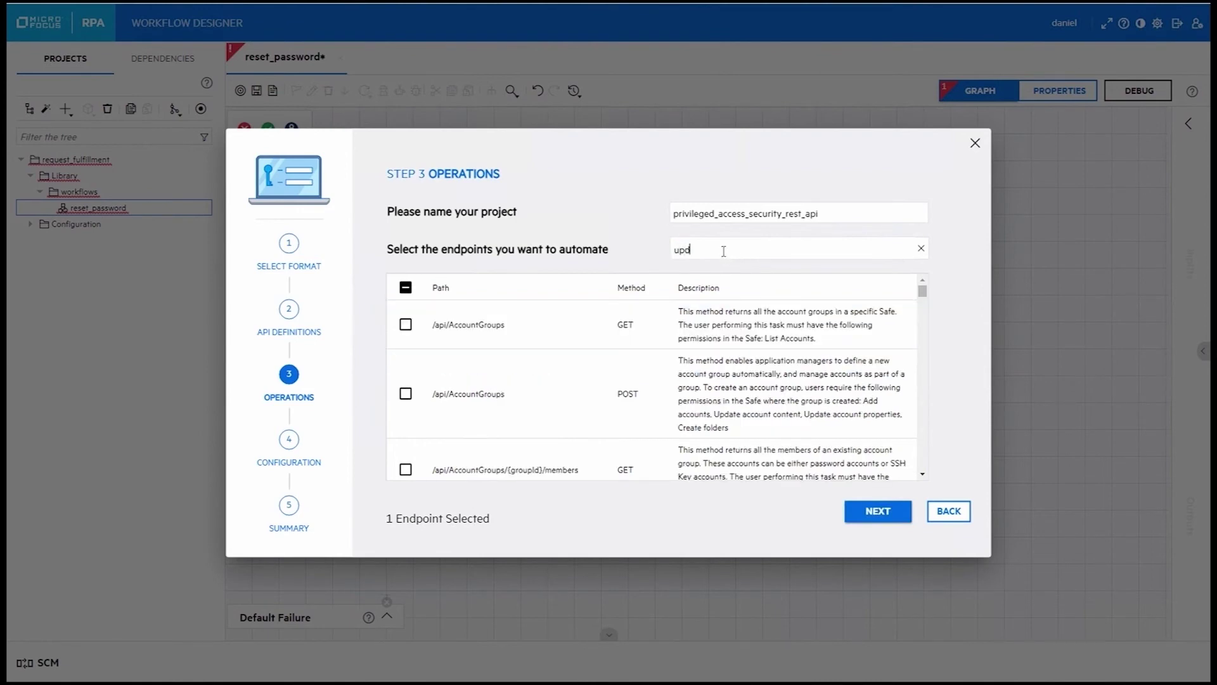
text(ate)
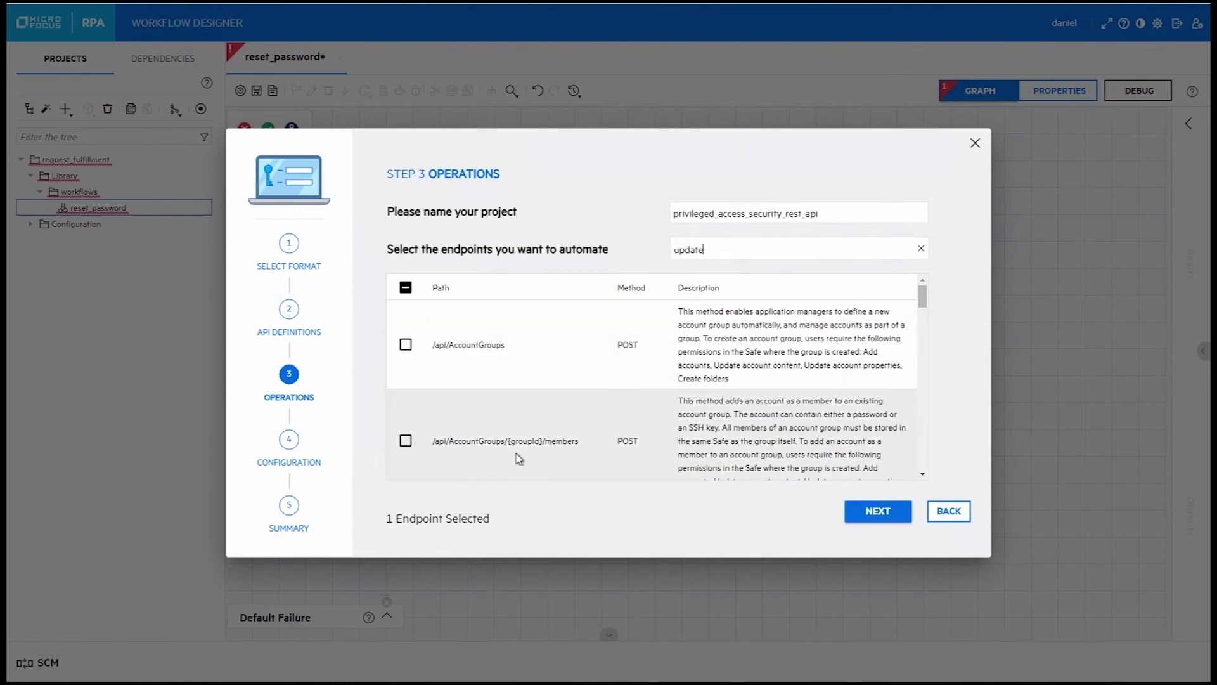
scroll(519, 457, down, 2)
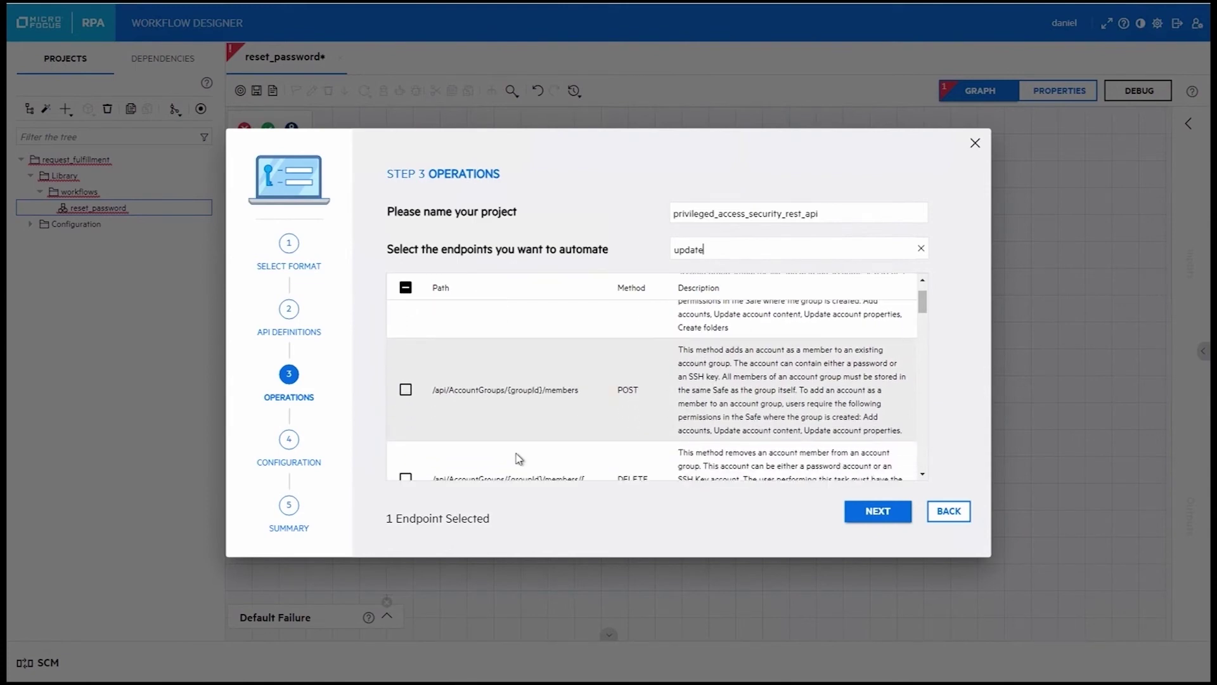
scroll(526, 456, down, 1)
scroll(535, 456, down, 1)
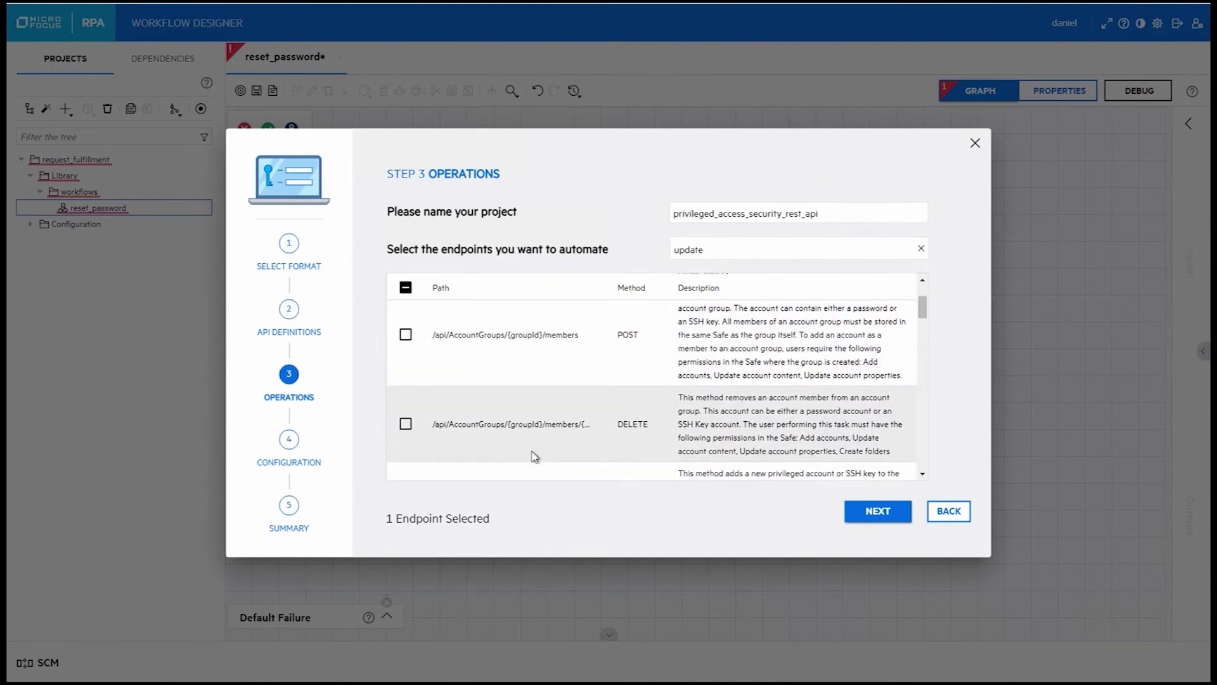
scroll(535, 456, down, 1)
scroll(527, 431, down, 2)
scroll(528, 432, down, 1)
scroll(527, 431, down, 1)
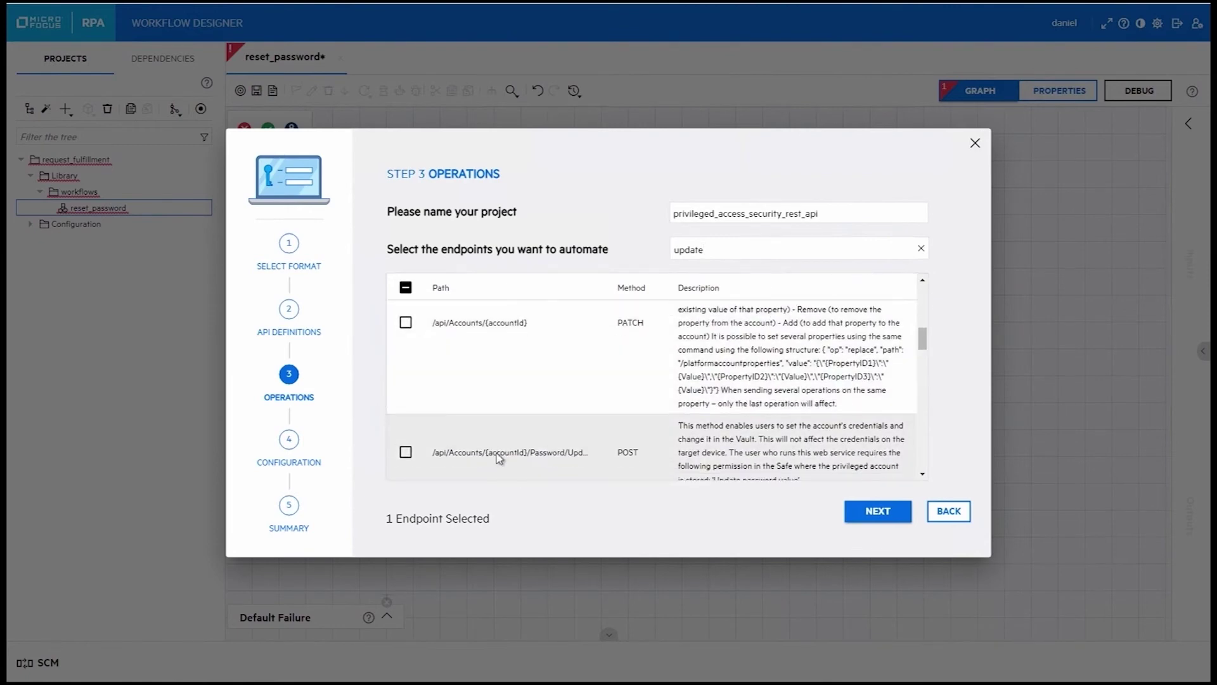
click(419, 439)
Rename the import project to cyberark_pam and advance to Configuration.
double_click(853, 212)
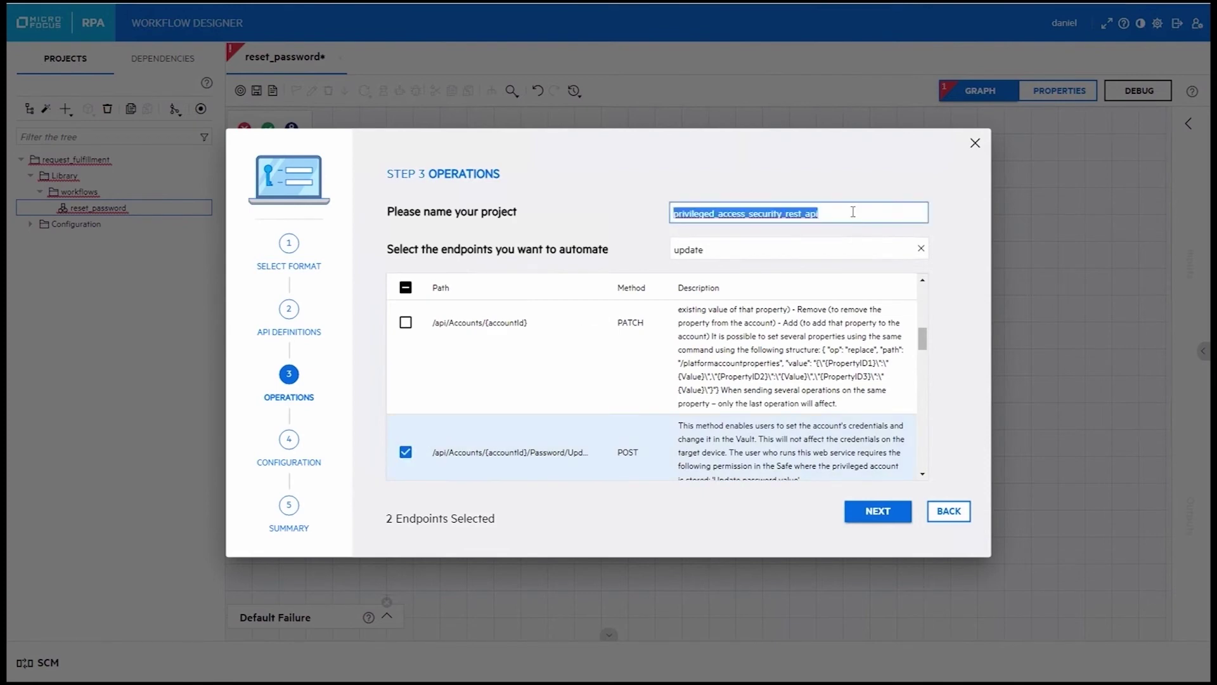
key(BackSpace)
text(cyberark_p)
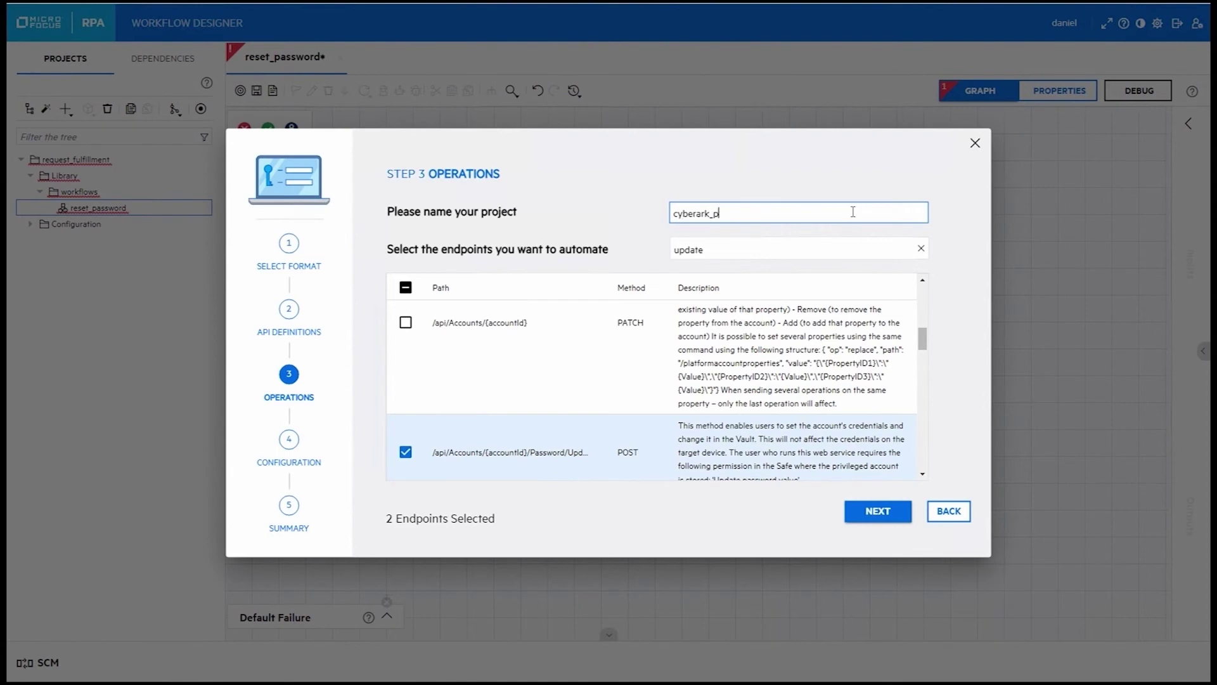
text(am)
click(877, 516)
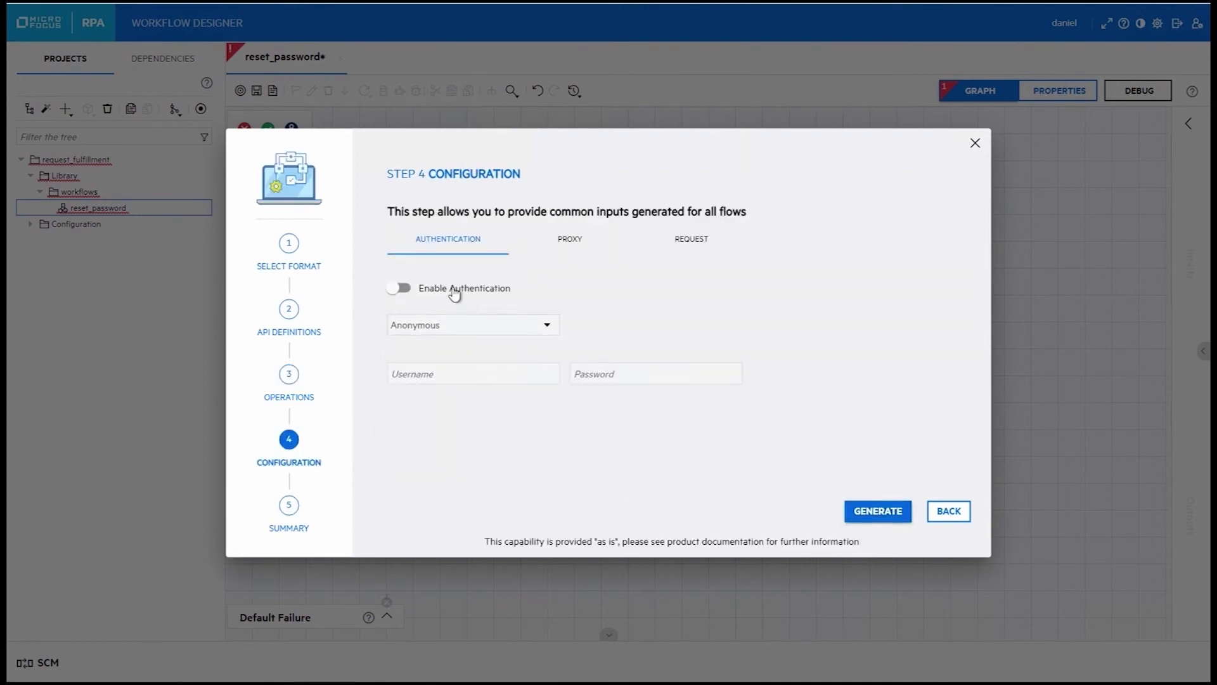
Keep authentication off, review Request and Proxy settings, and generate the cyberark_pam flows.
click(397, 289)
click(398, 290)
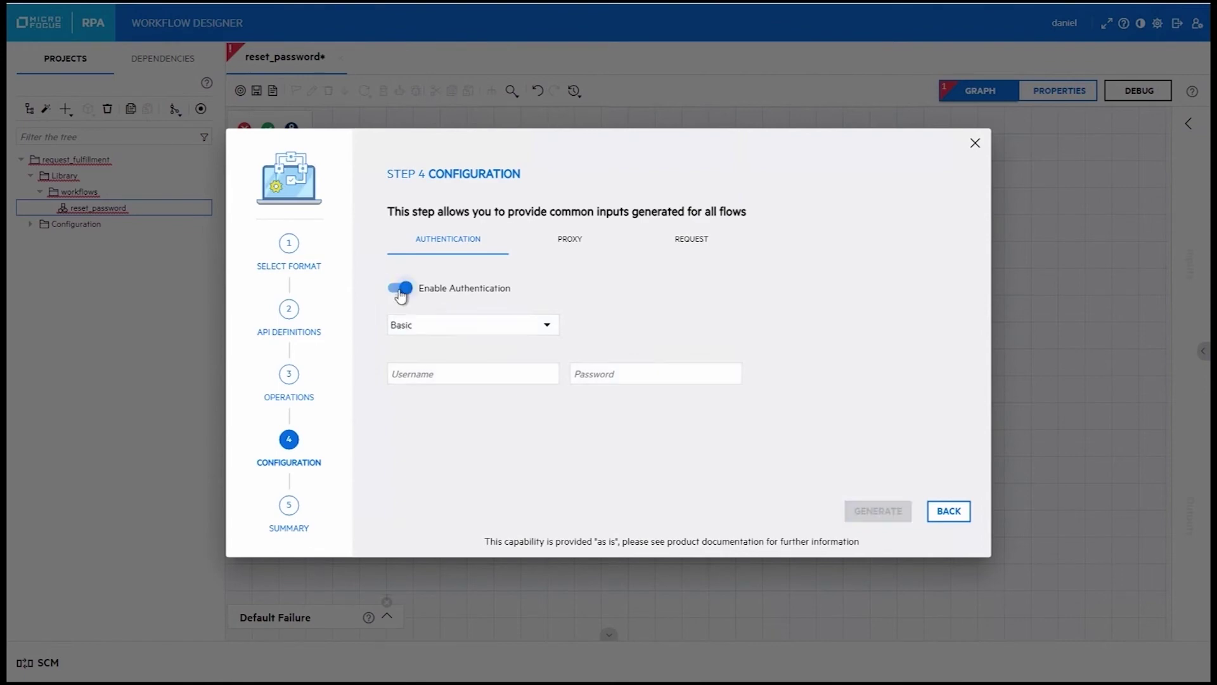
click(470, 324)
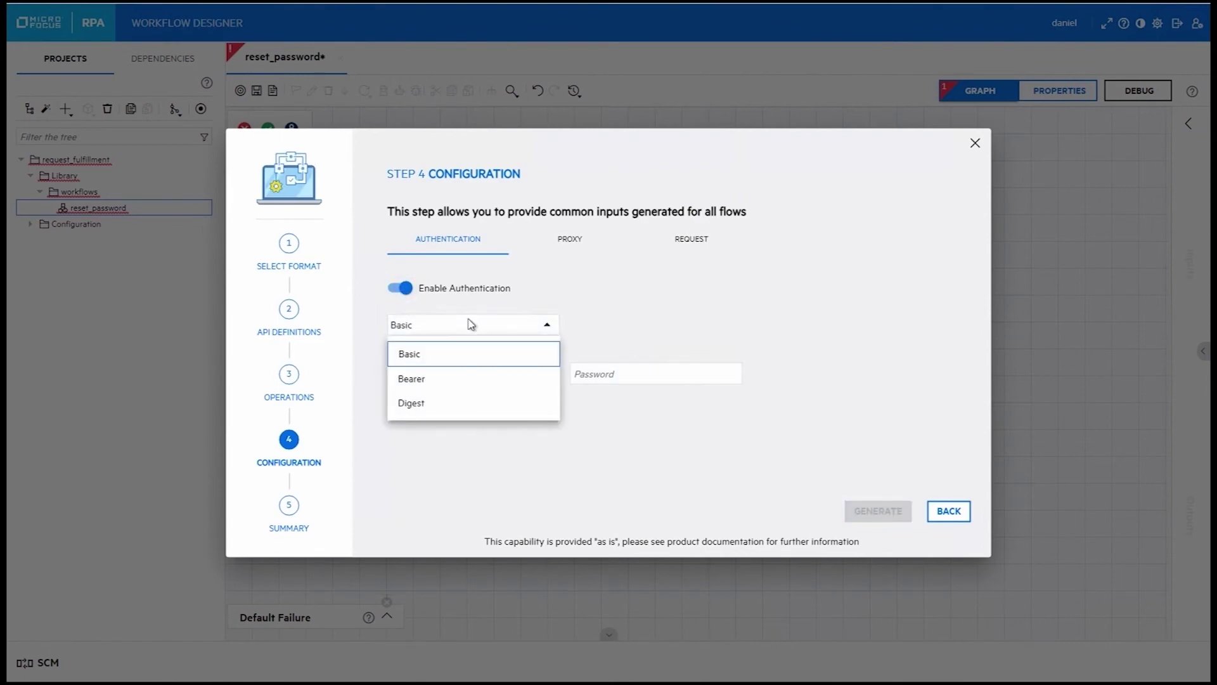
click(402, 289)
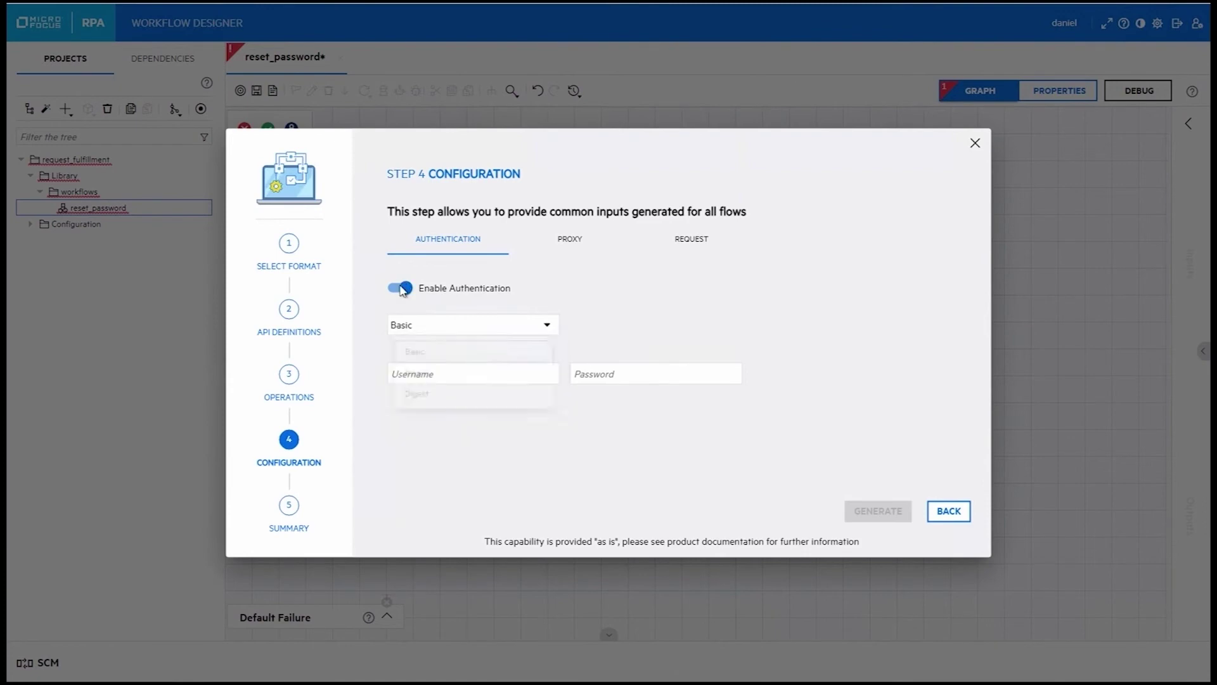
click(402, 289)
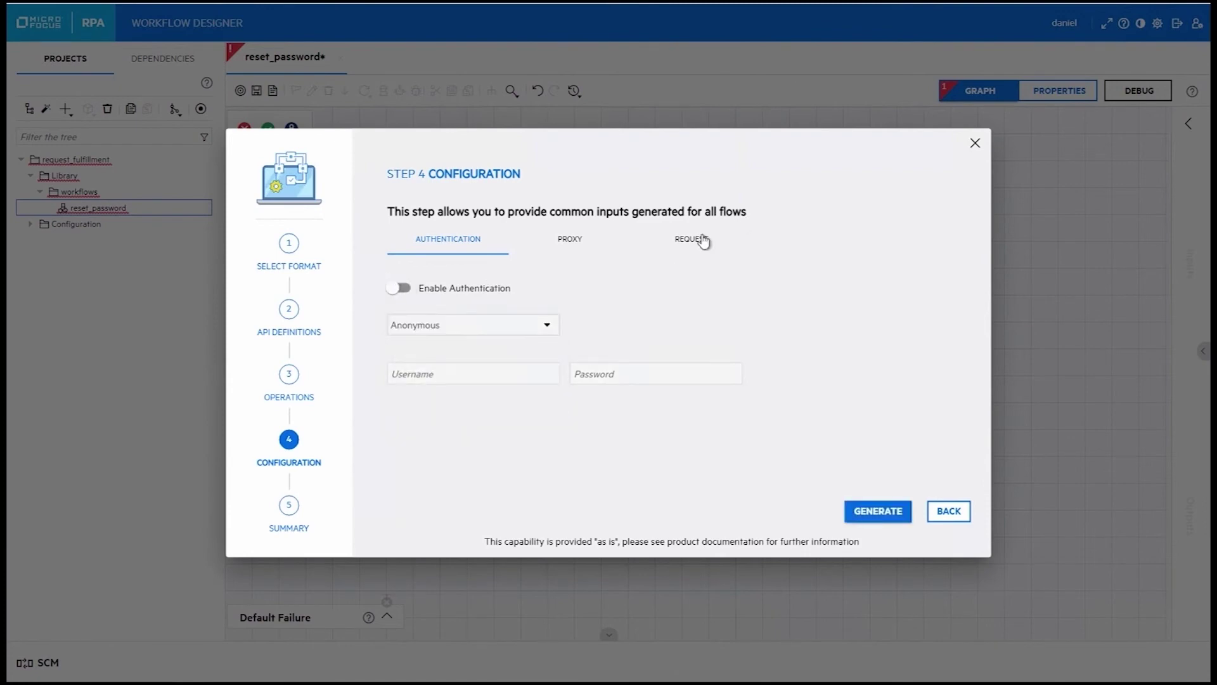
click(701, 242)
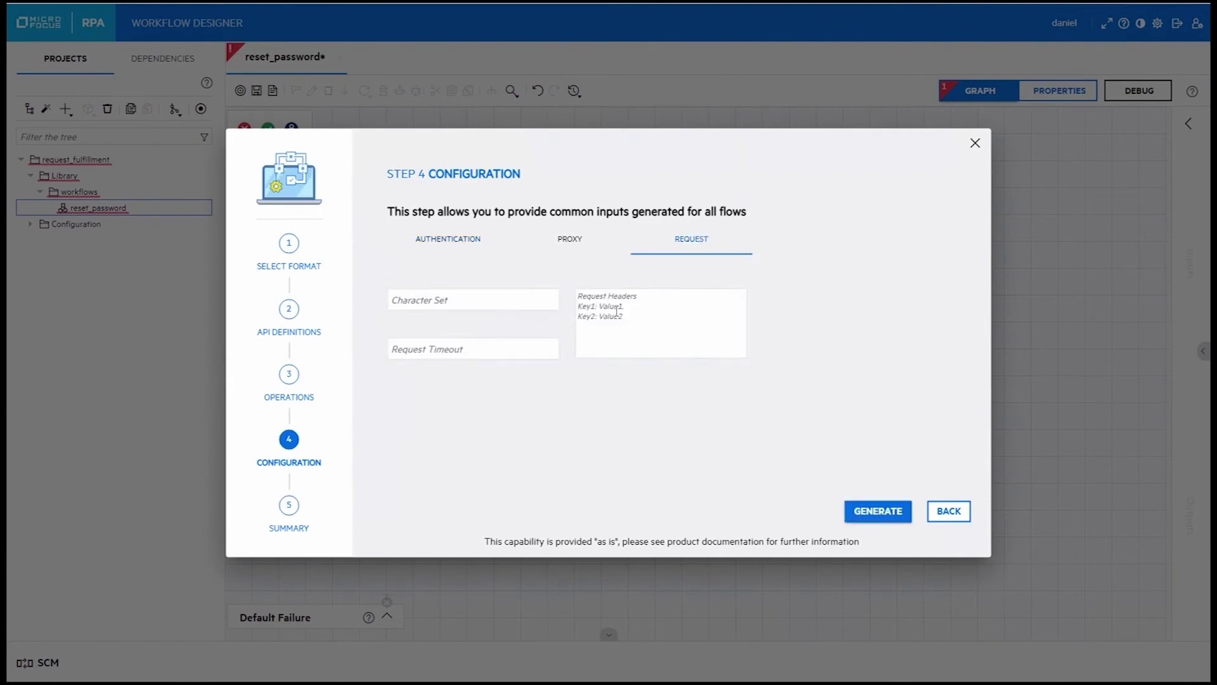
click(573, 244)
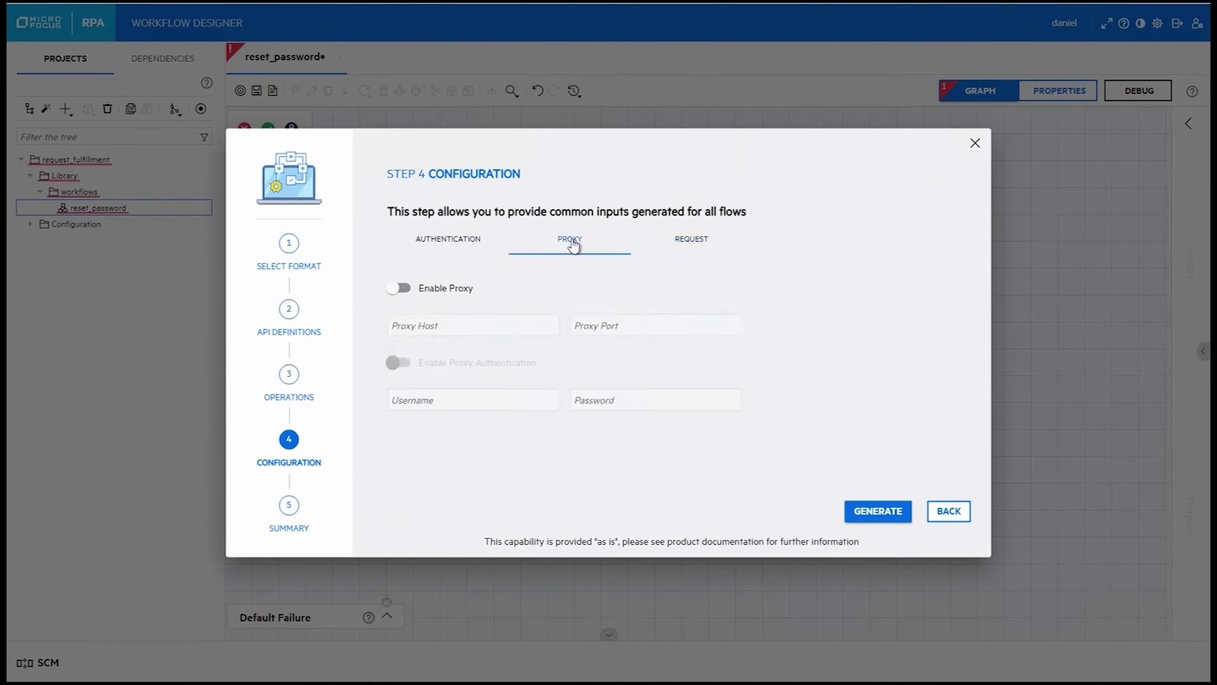
click(873, 511)
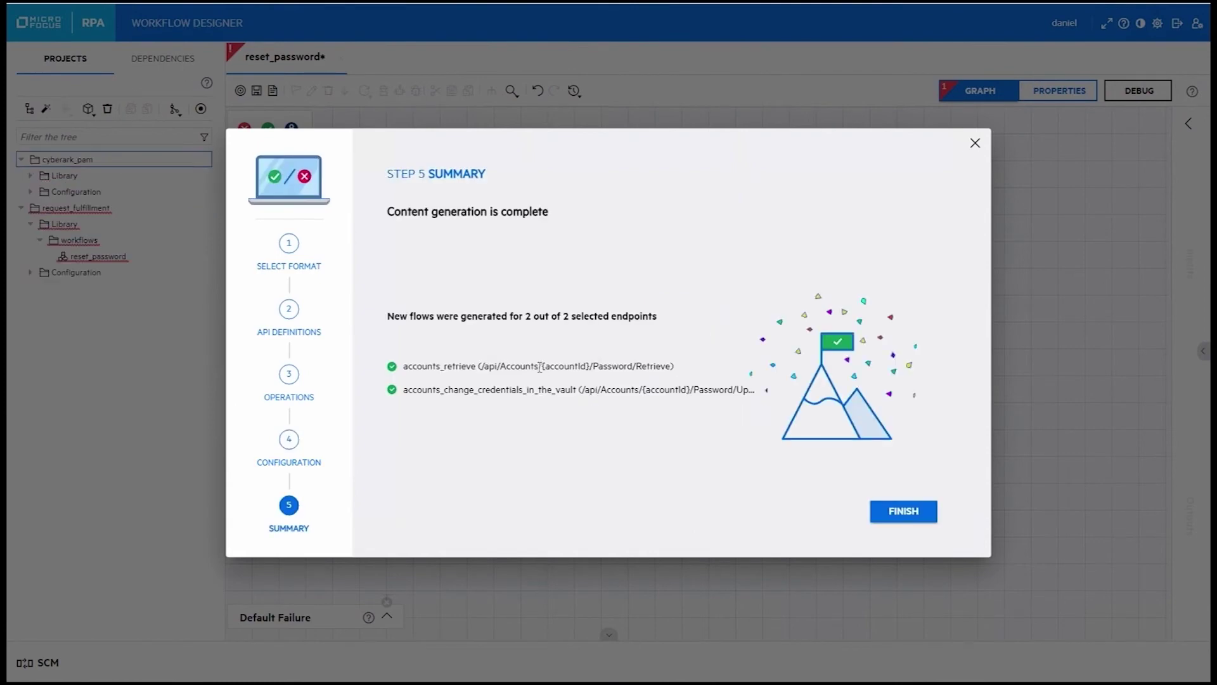
click(886, 512)
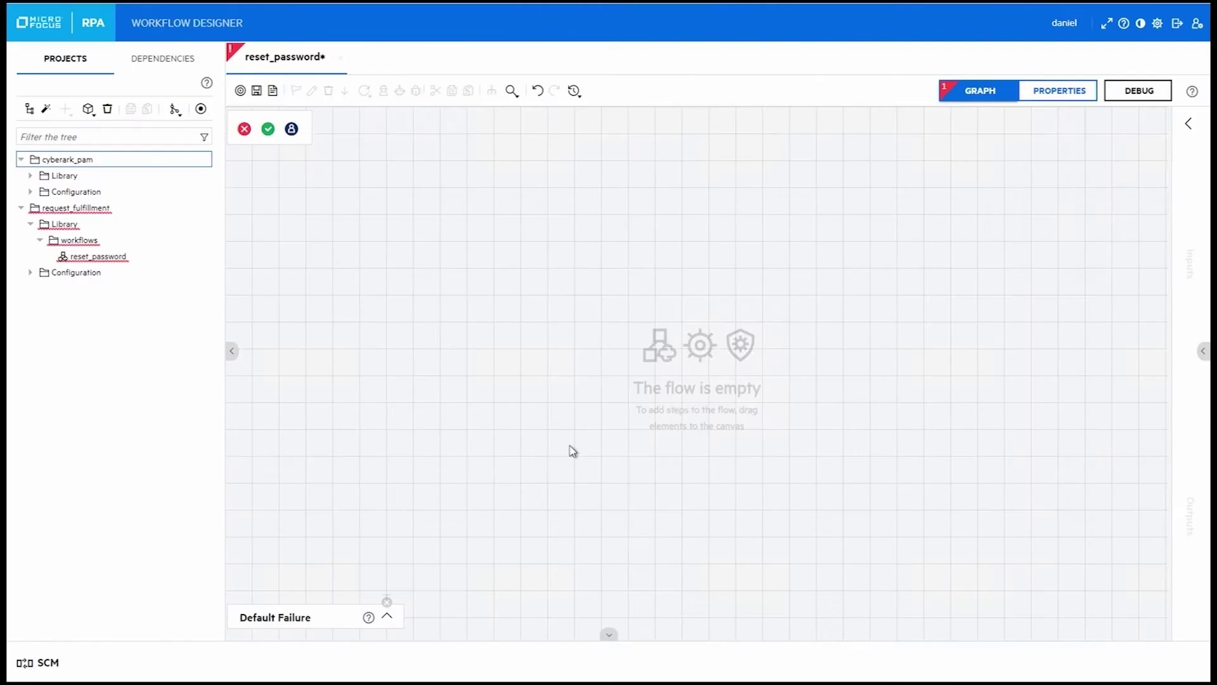
Expand cyberark_pam Library > privileged_access_security_rest_api > api > accounts > account_id > password.
click(31, 176)
click(39, 192)
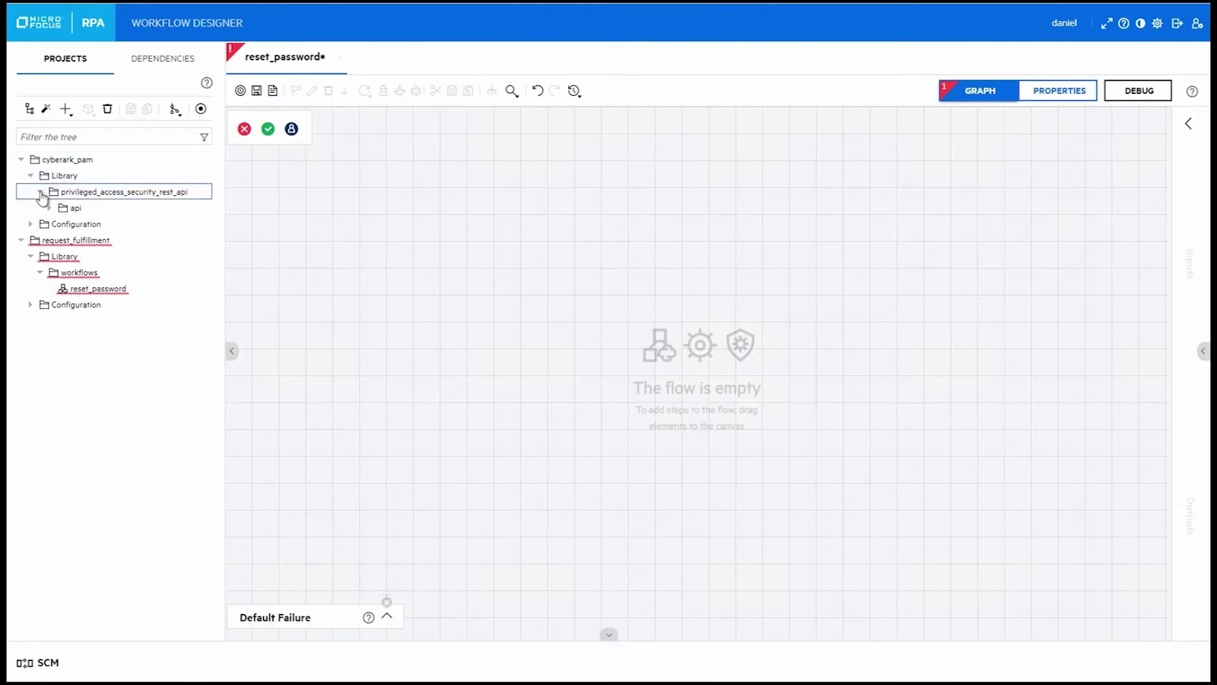
click(49, 208)
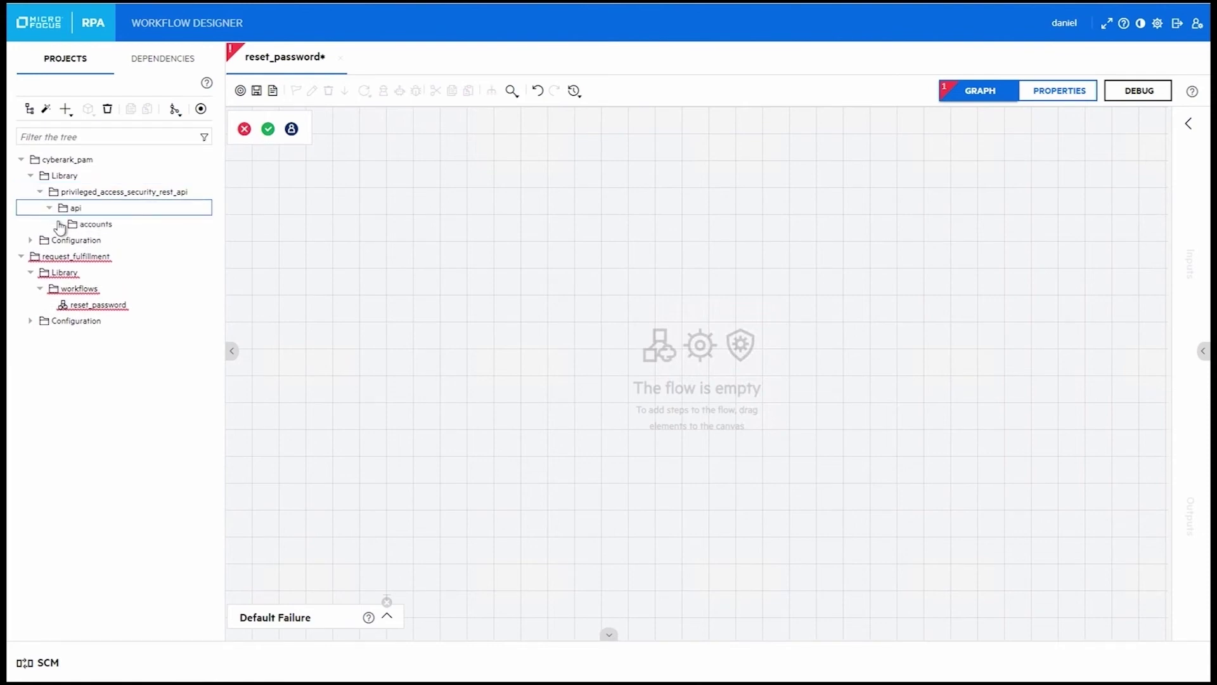
click(59, 225)
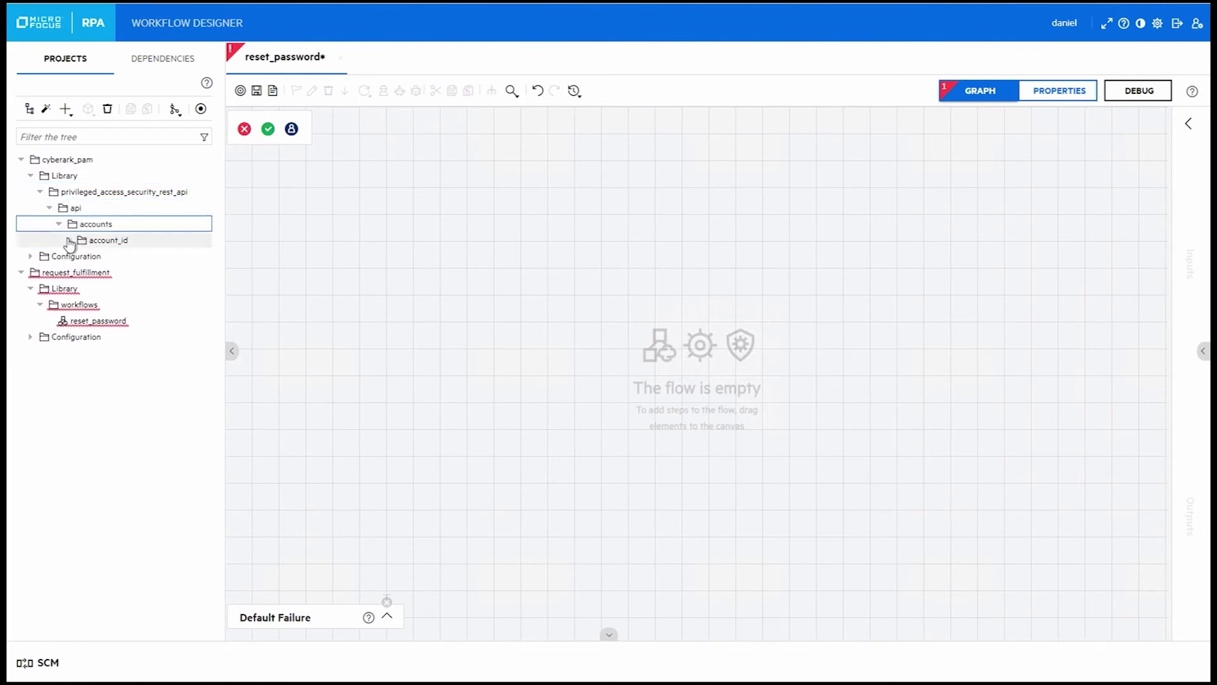
click(69, 242)
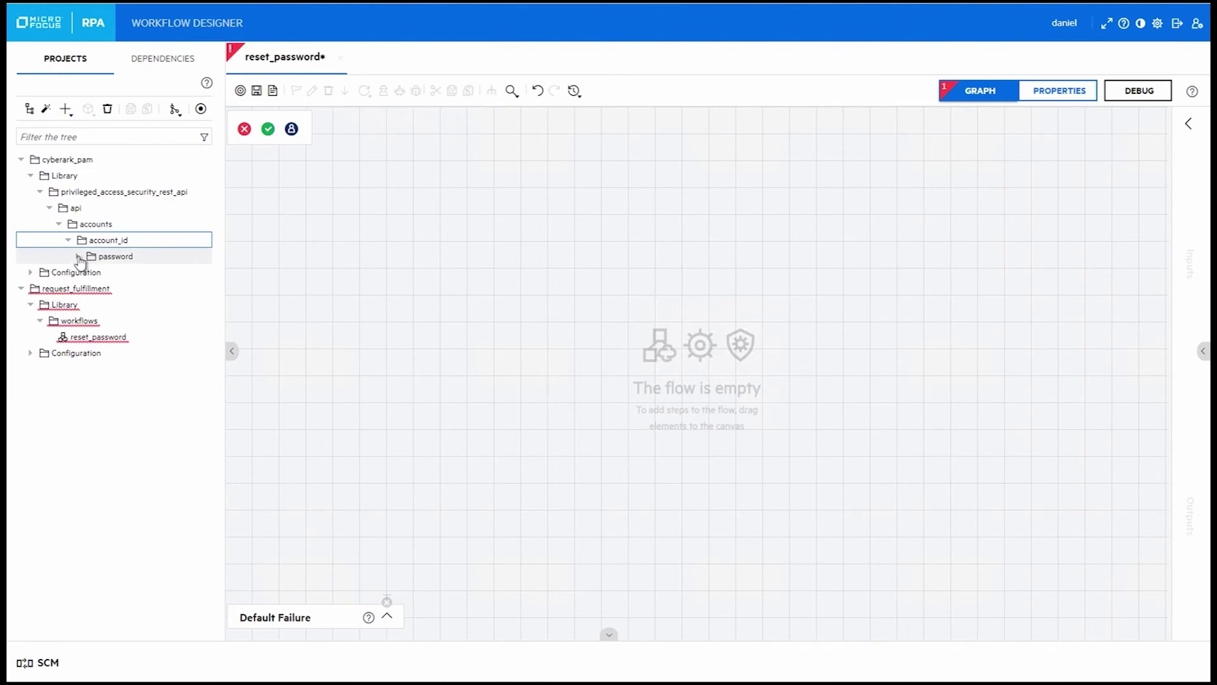
click(78, 258)
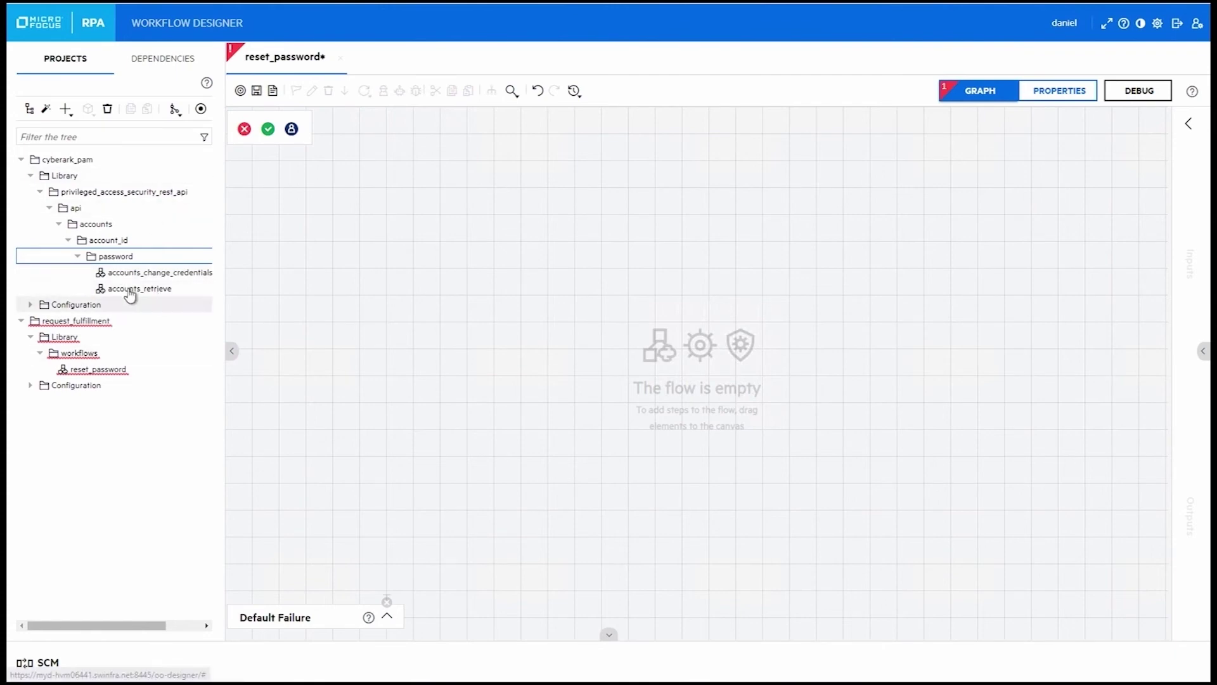
Add an accounts_retrieve step with account_id 29_7 and the user variable as input.
drag(130, 293, 307, 248)
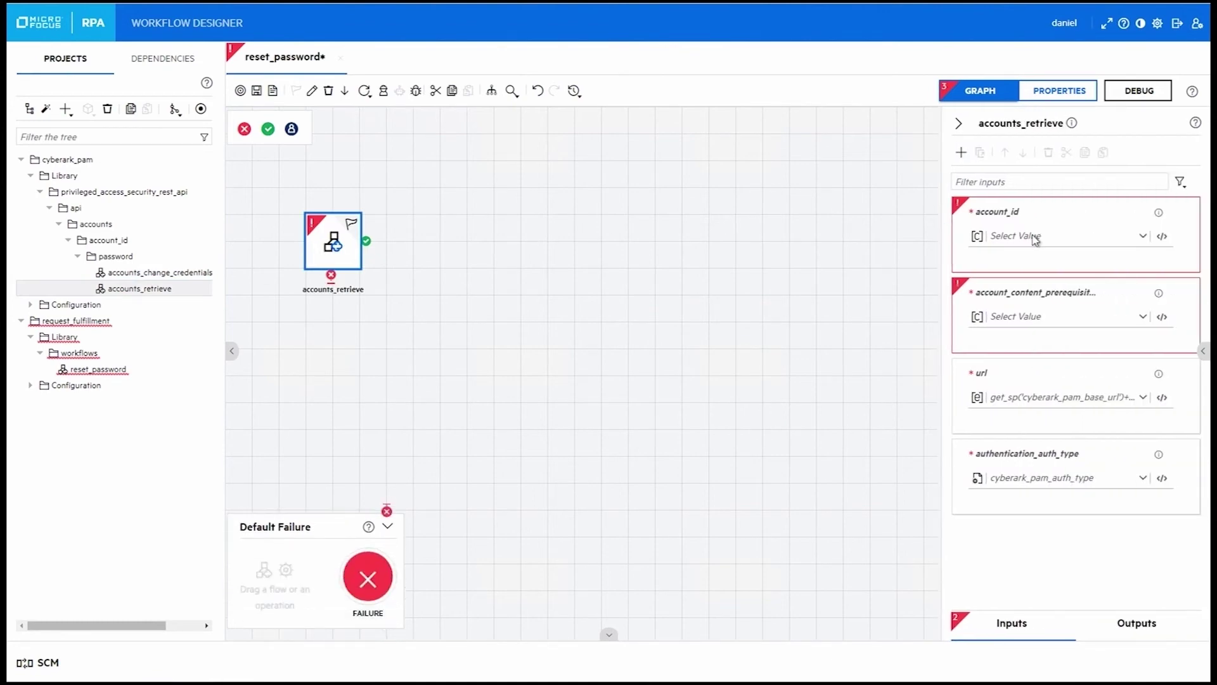
click(1032, 235)
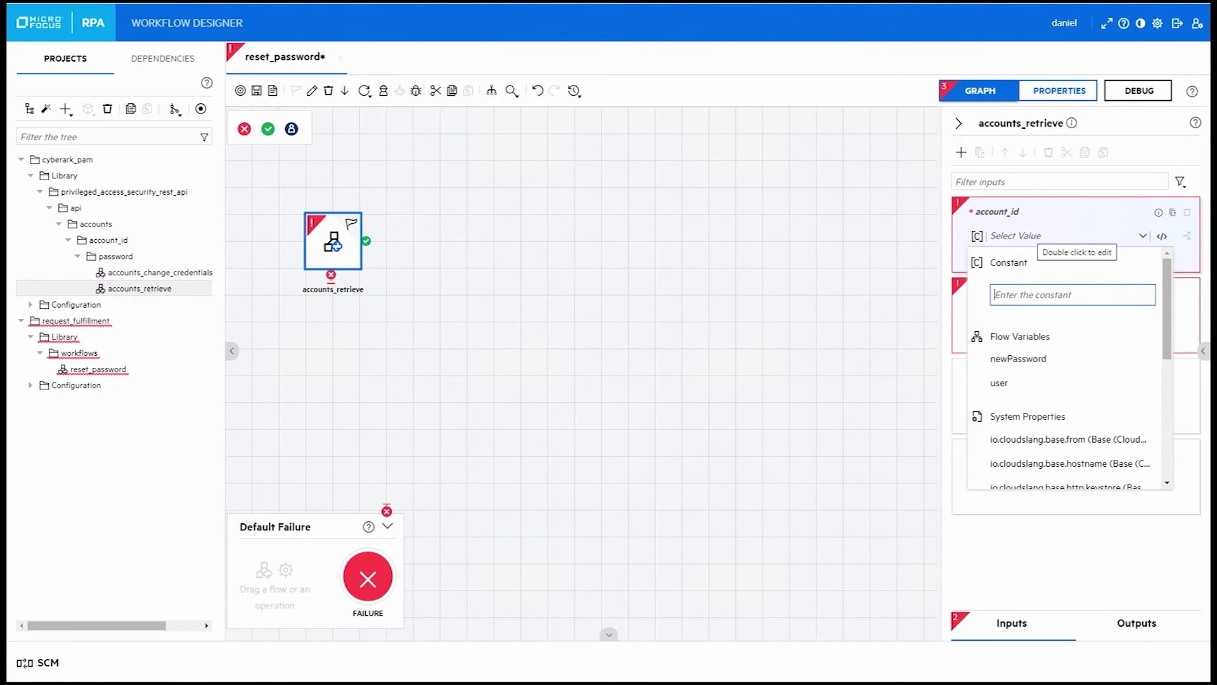
text(29_7)
key(Return)
click(1014, 316)
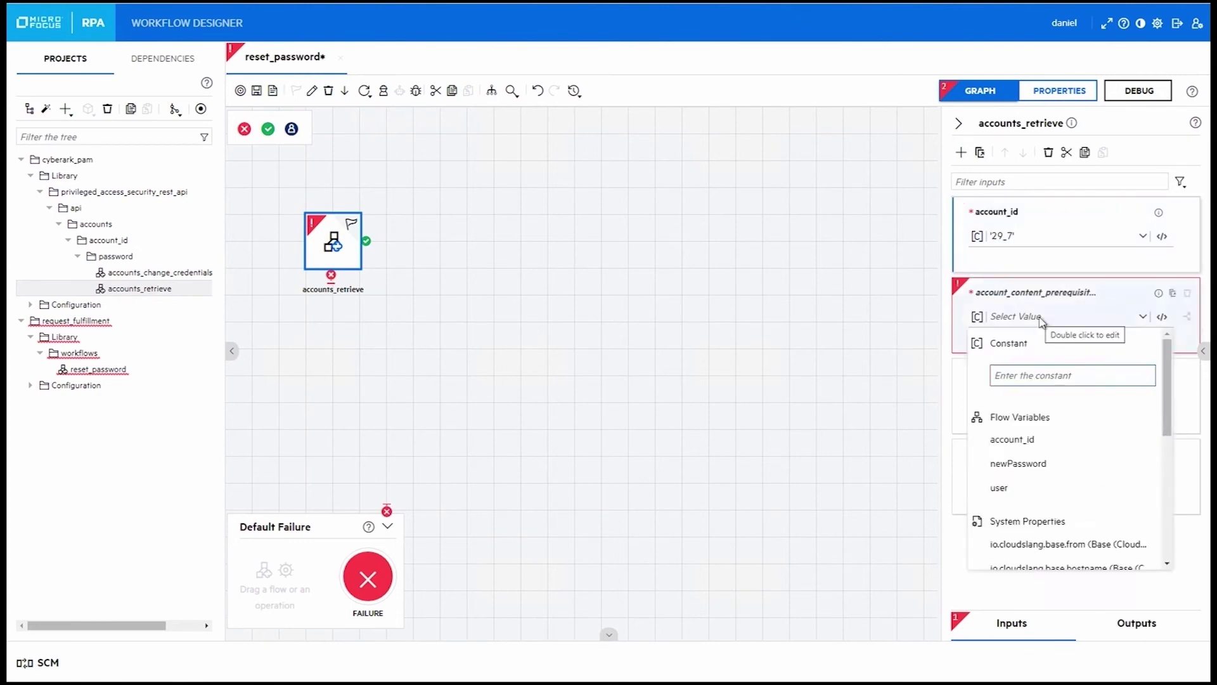
click(998, 490)
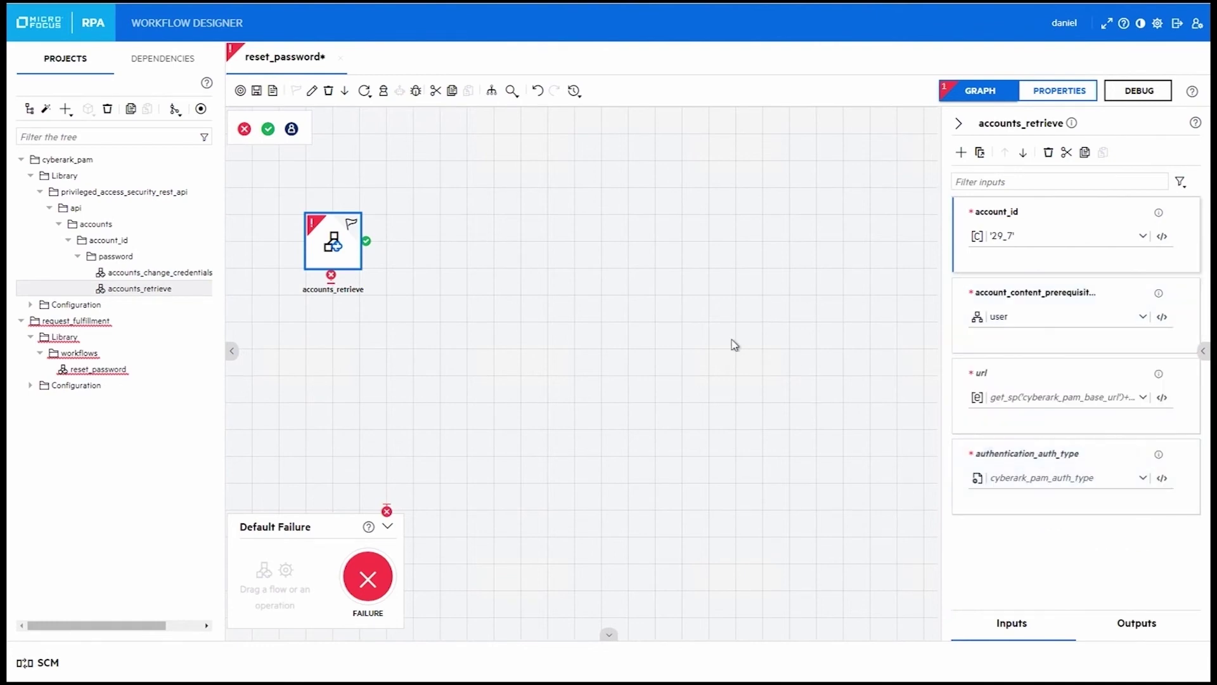
Give accounts_retrieve an output named current_password taking return_result.
click(1136, 623)
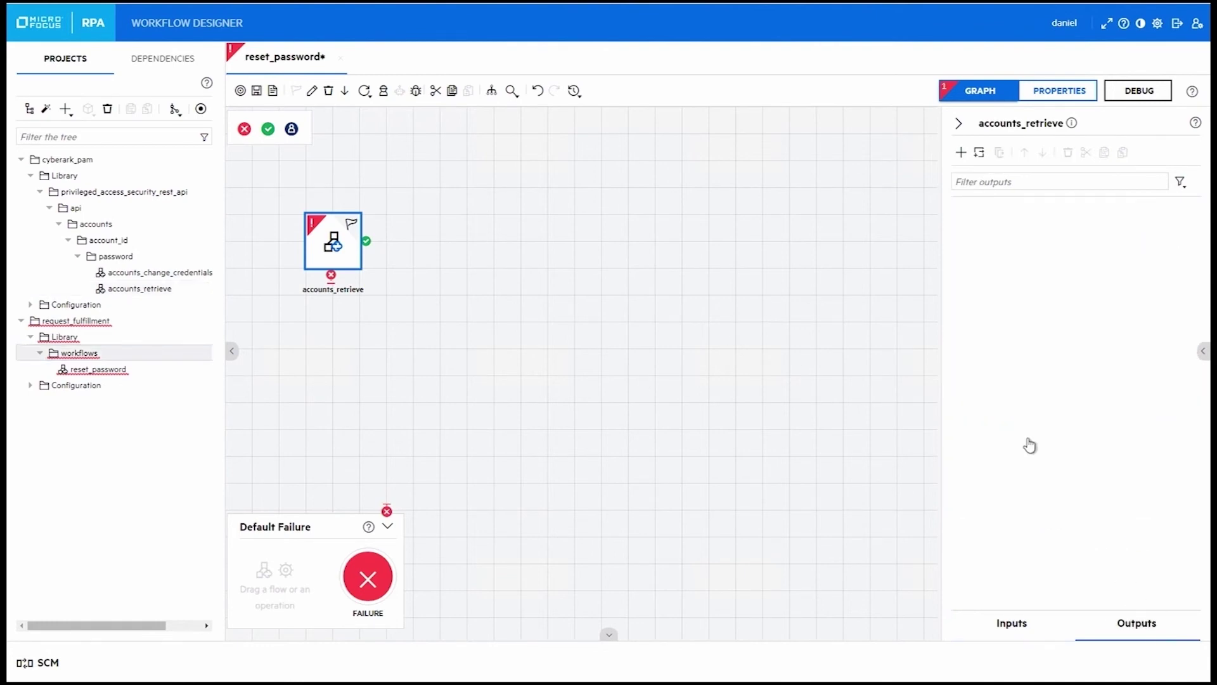
click(961, 157)
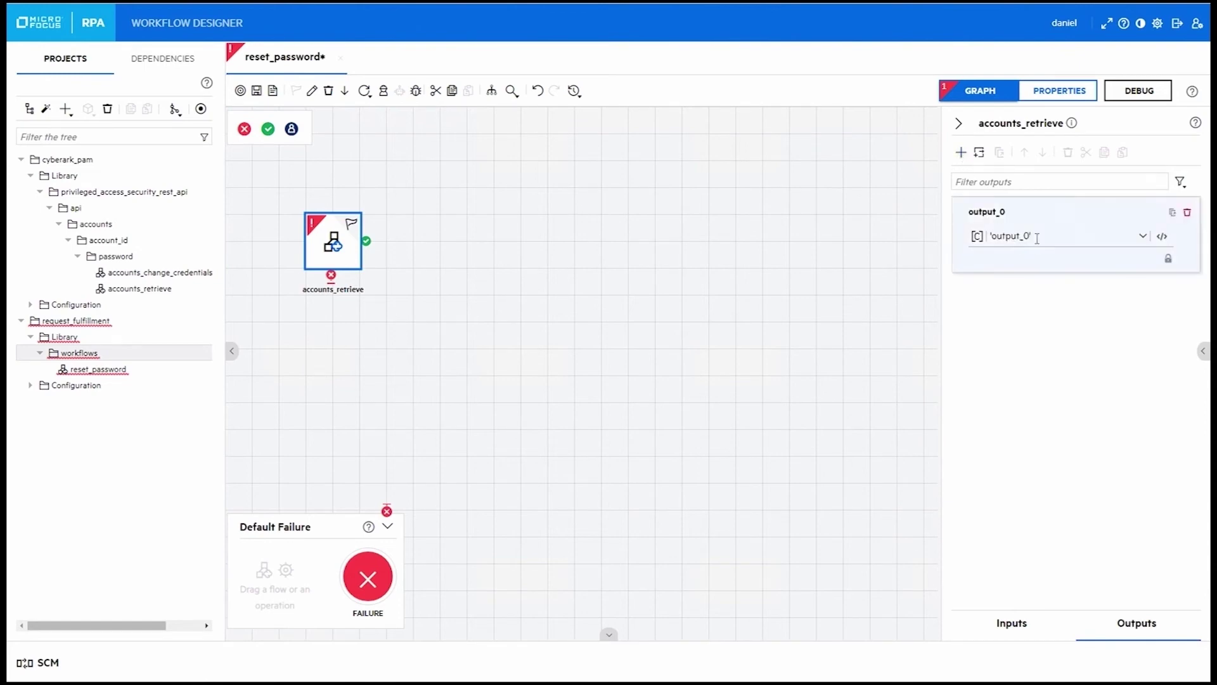
click(1143, 238)
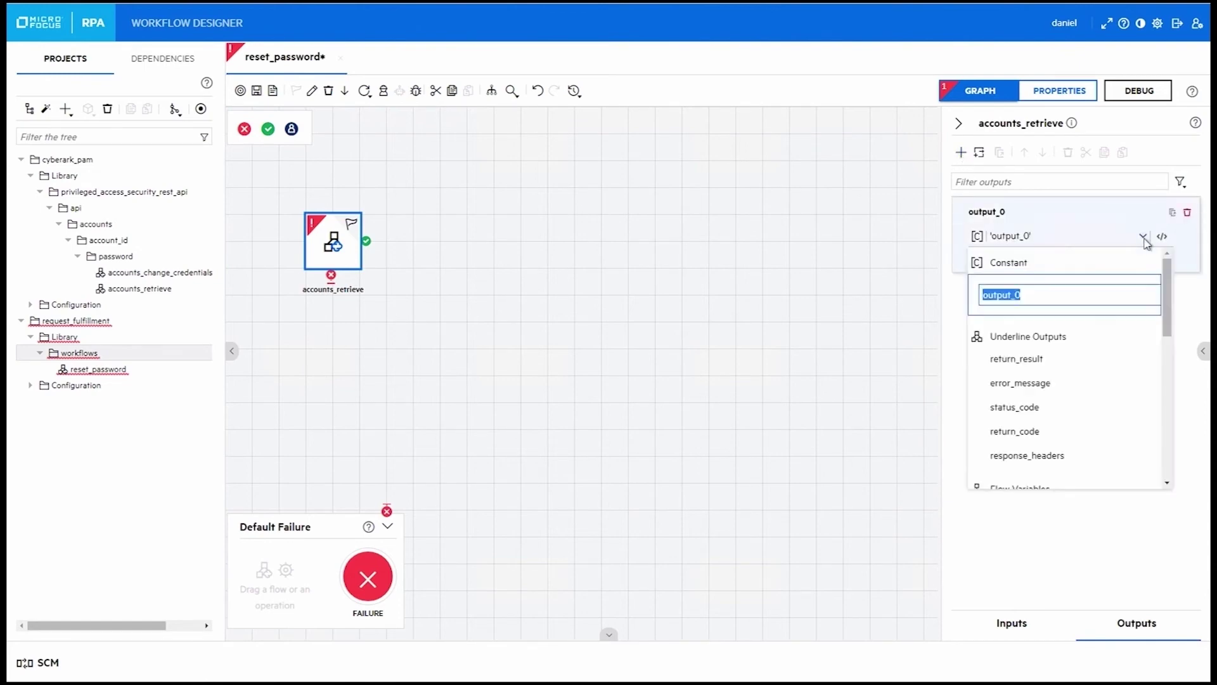
click(1009, 360)
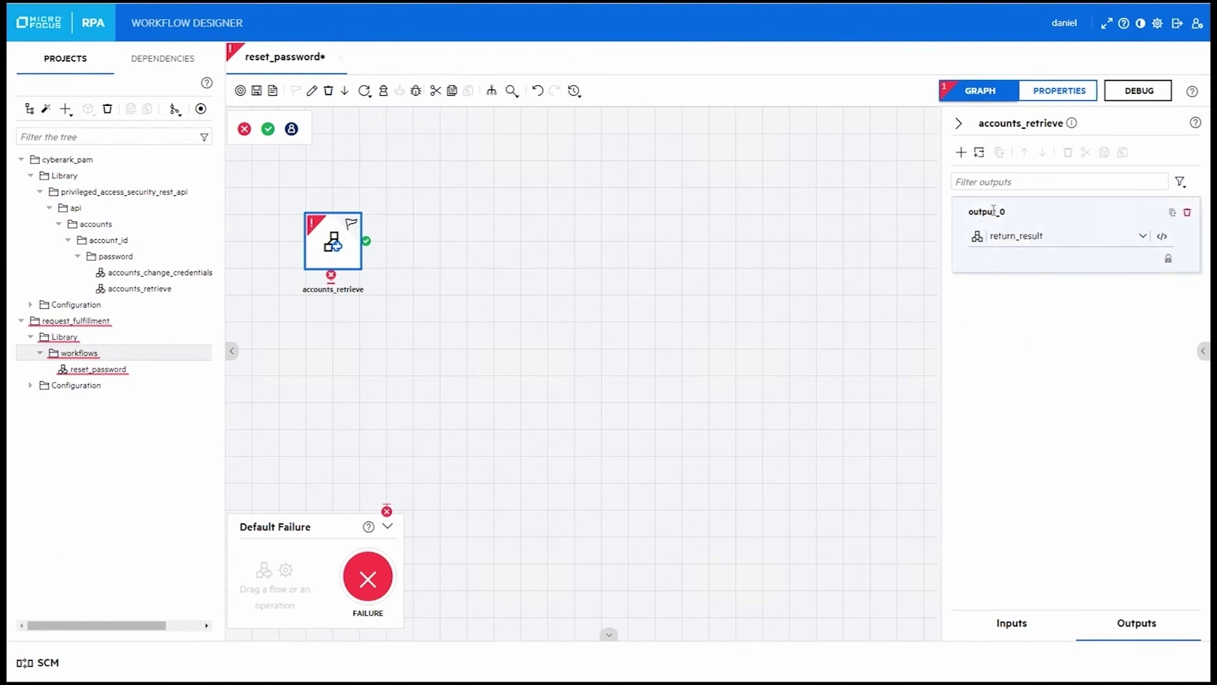
click(993, 211)
click(993, 212)
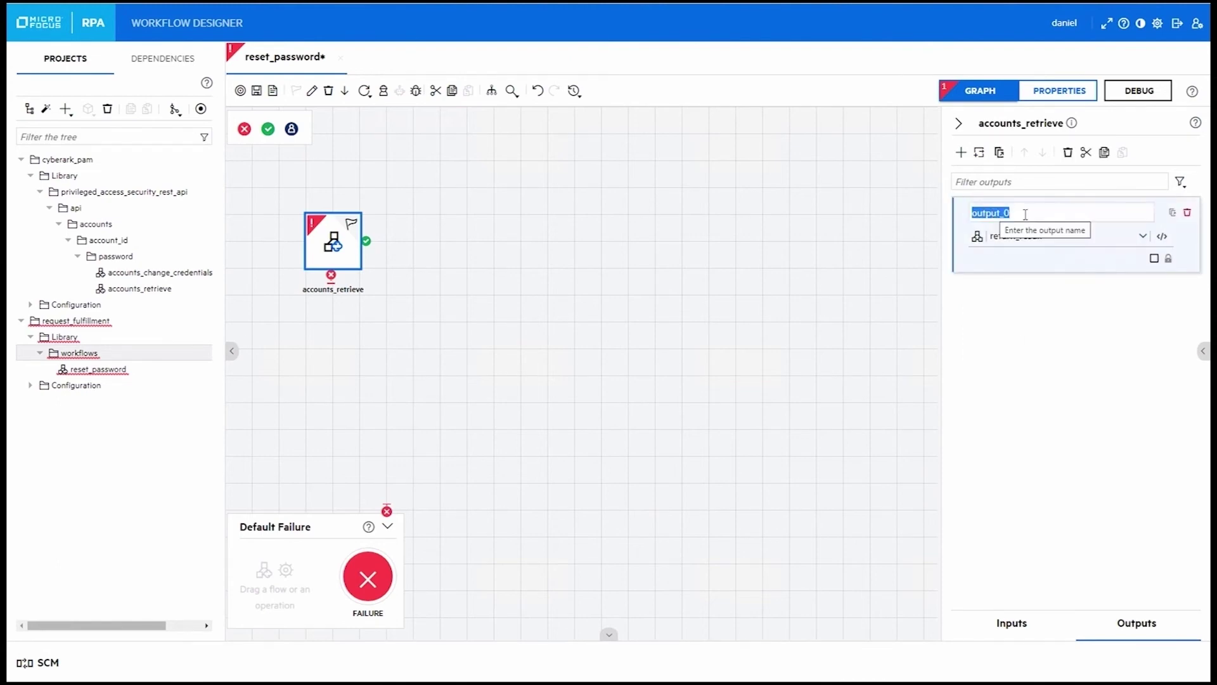
click(1025, 214)
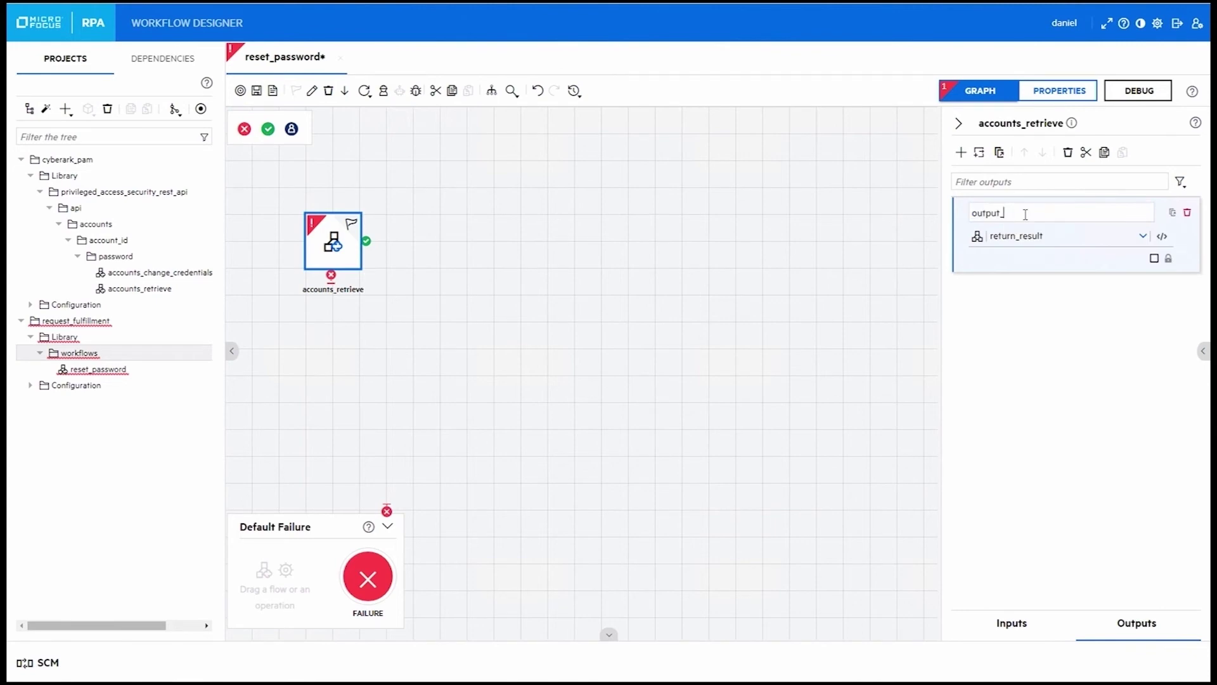
key(BackSpace)
key(BackSpace)
key(BackSpace)
key(BackSpace)
key(BackSpace)
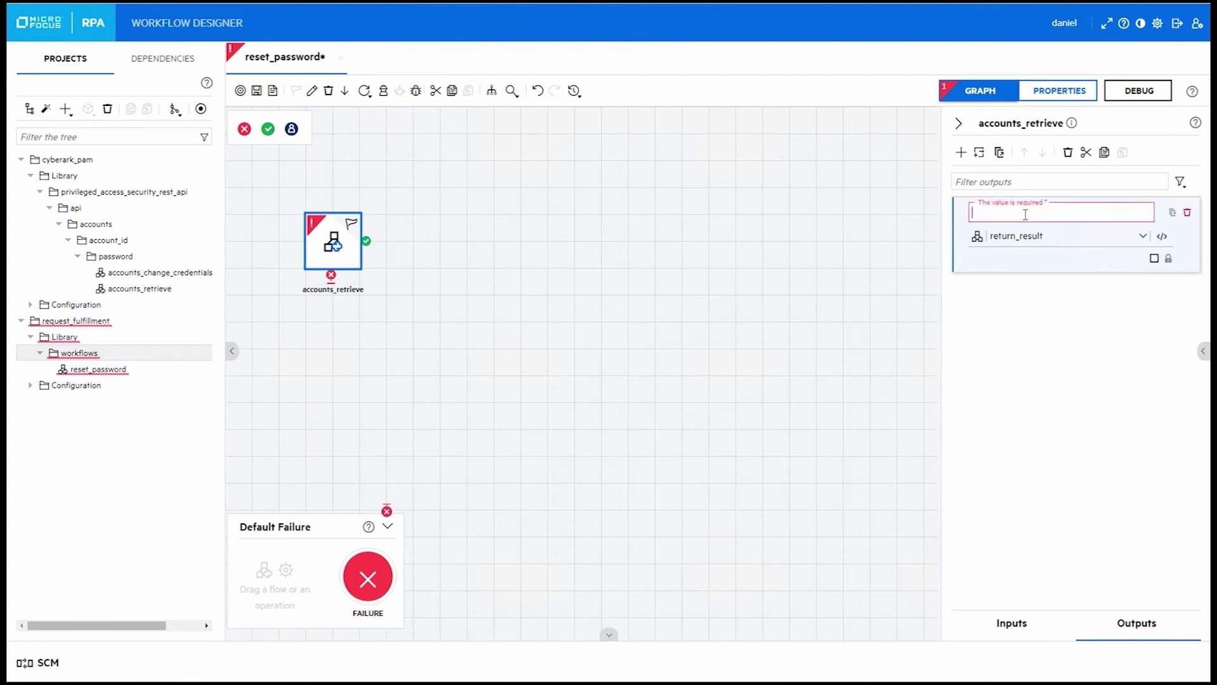
text(current_password)
key(Return)
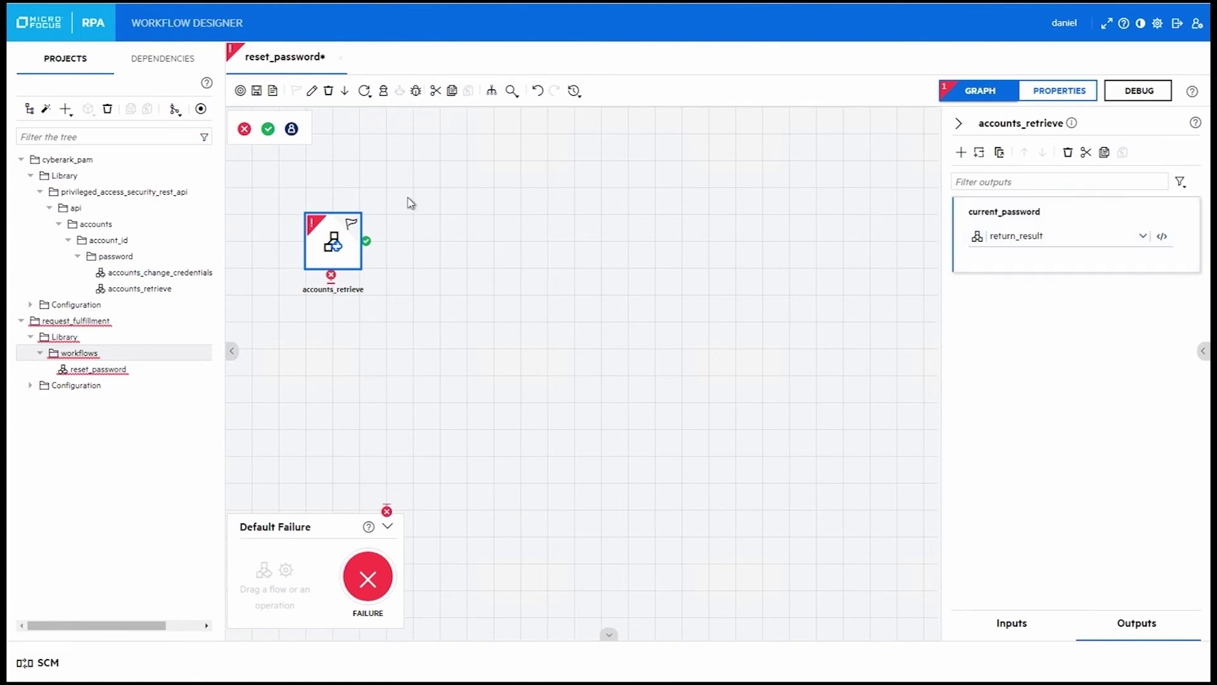
click(147, 328)
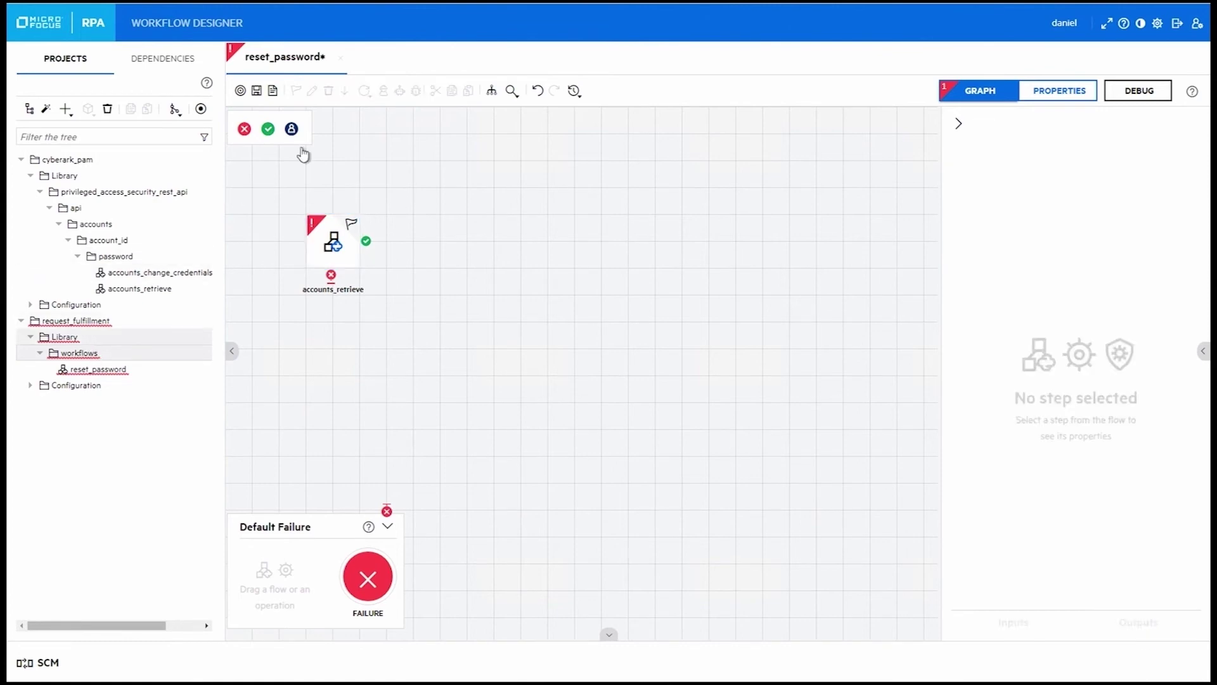
Create a recorded RPA activity named reset_salesforce_password in the workflows folder.
right_click(85, 359)
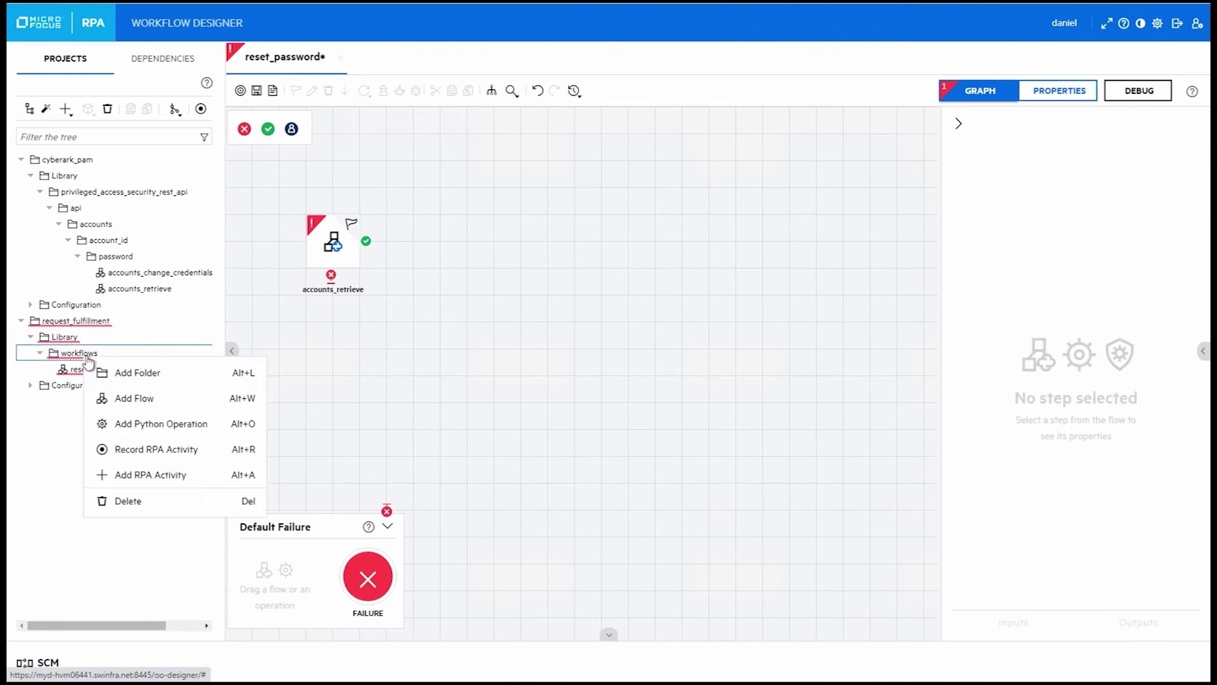
click(144, 451)
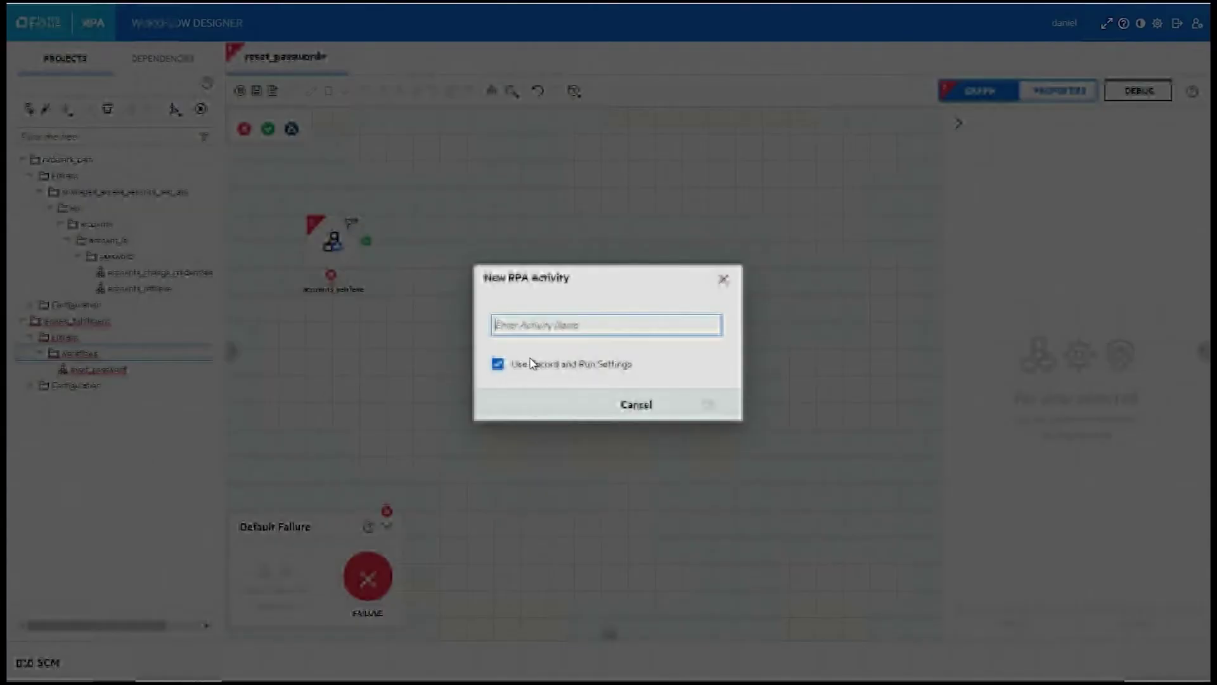
text(reset_)
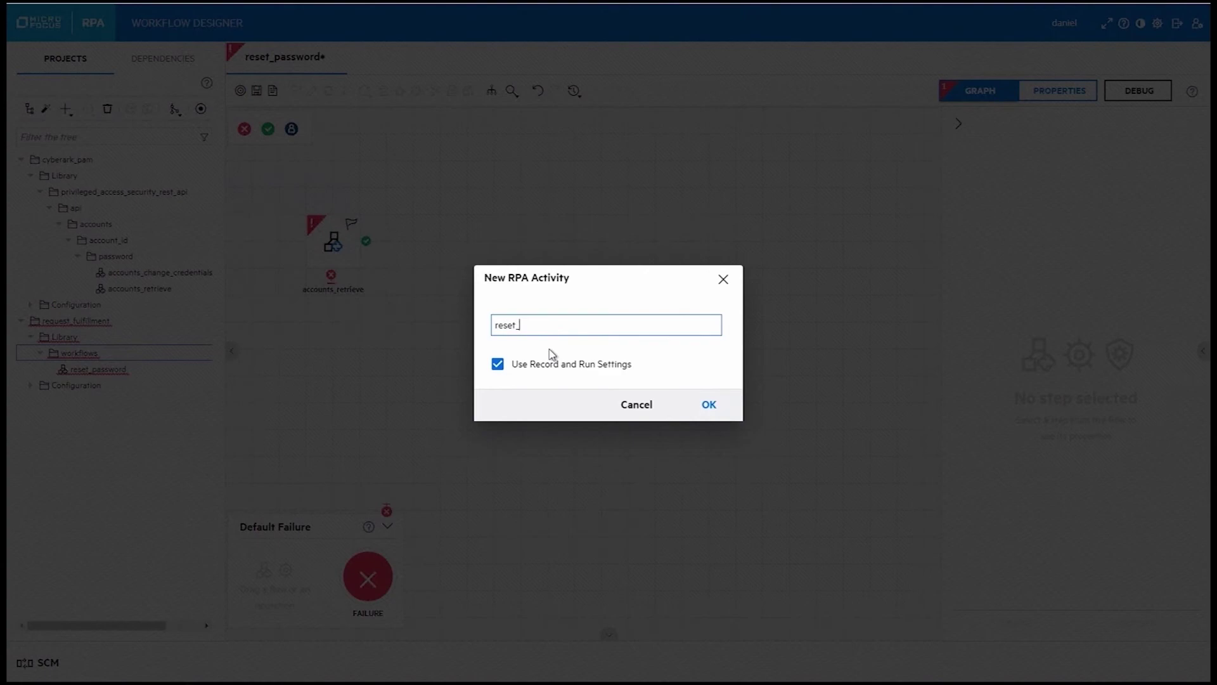
text(salesforce_password)
click(705, 404)
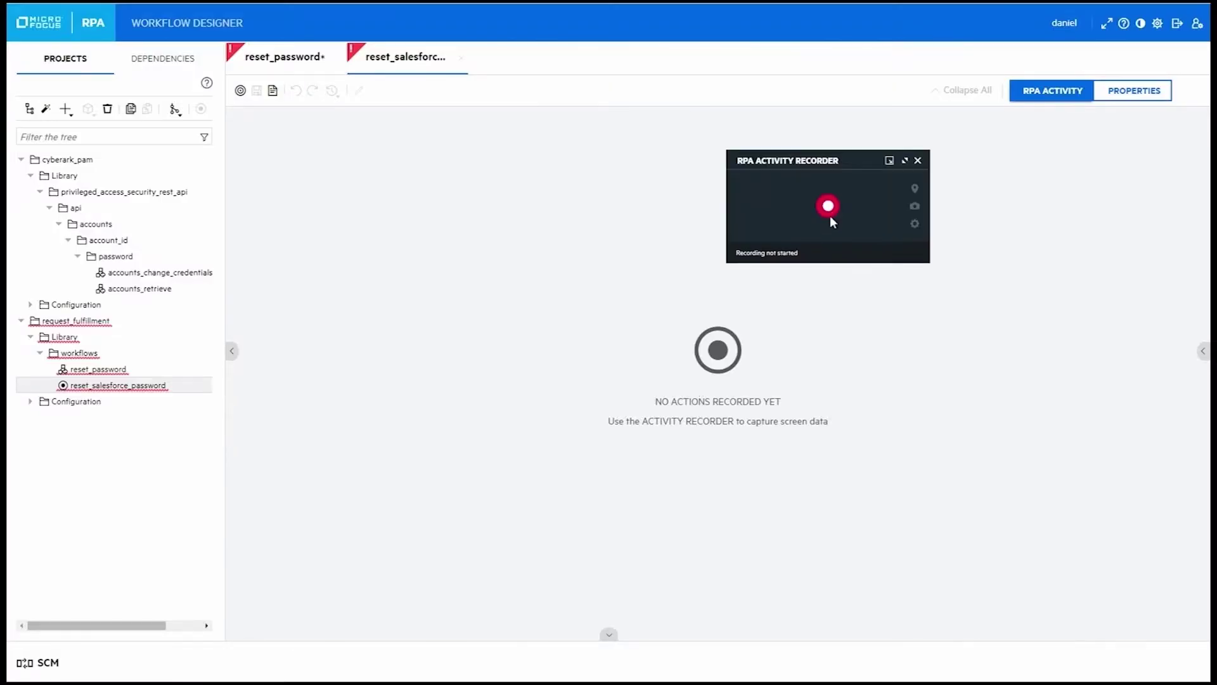
Start recording and log into Salesforce with the user's credentials, declining browser password saving.
click(827, 206)
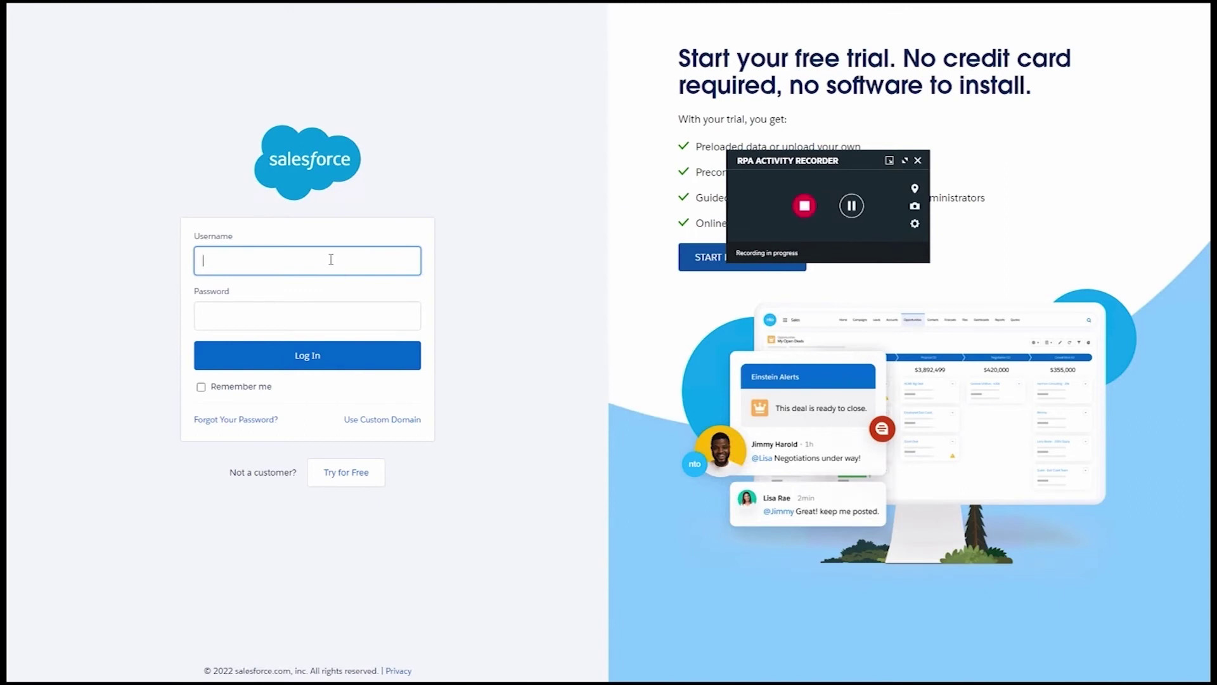
key(Tab)
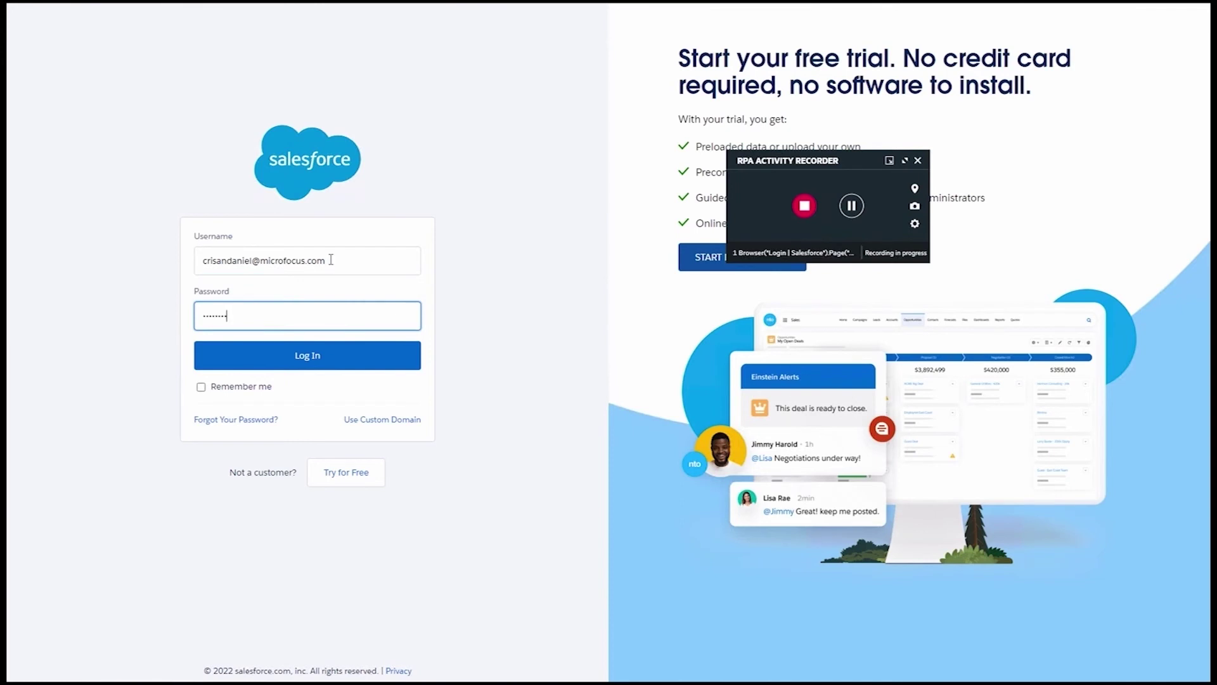
click(298, 359)
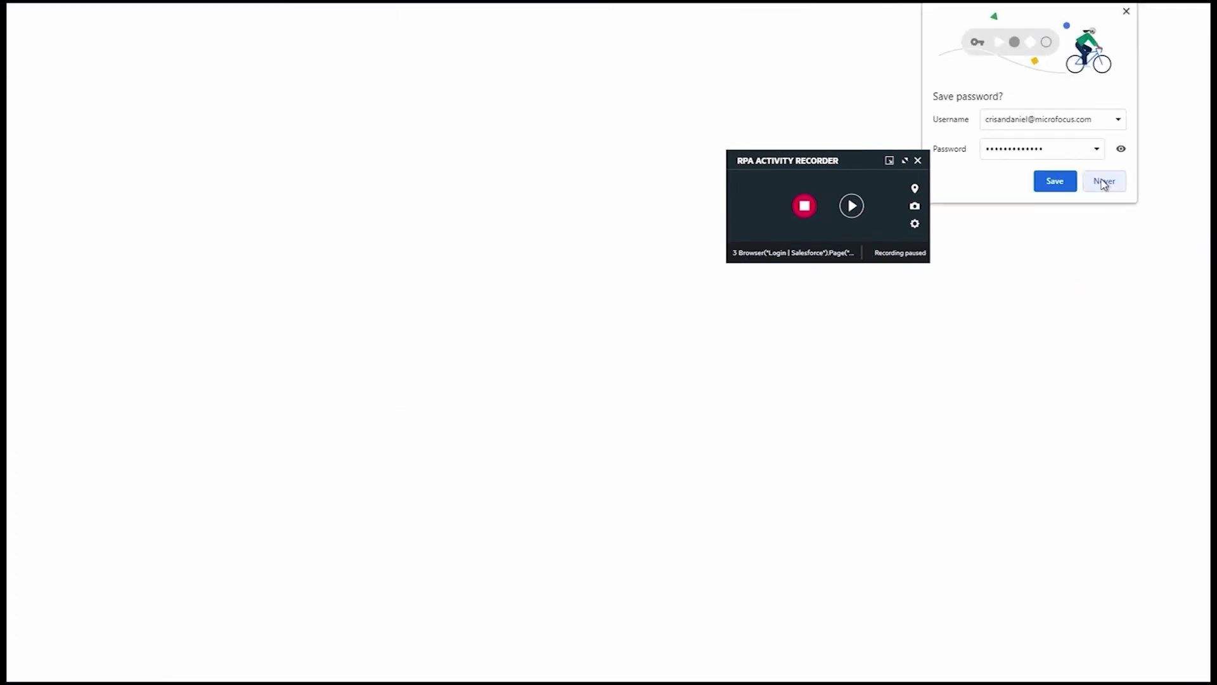
click(1104, 182)
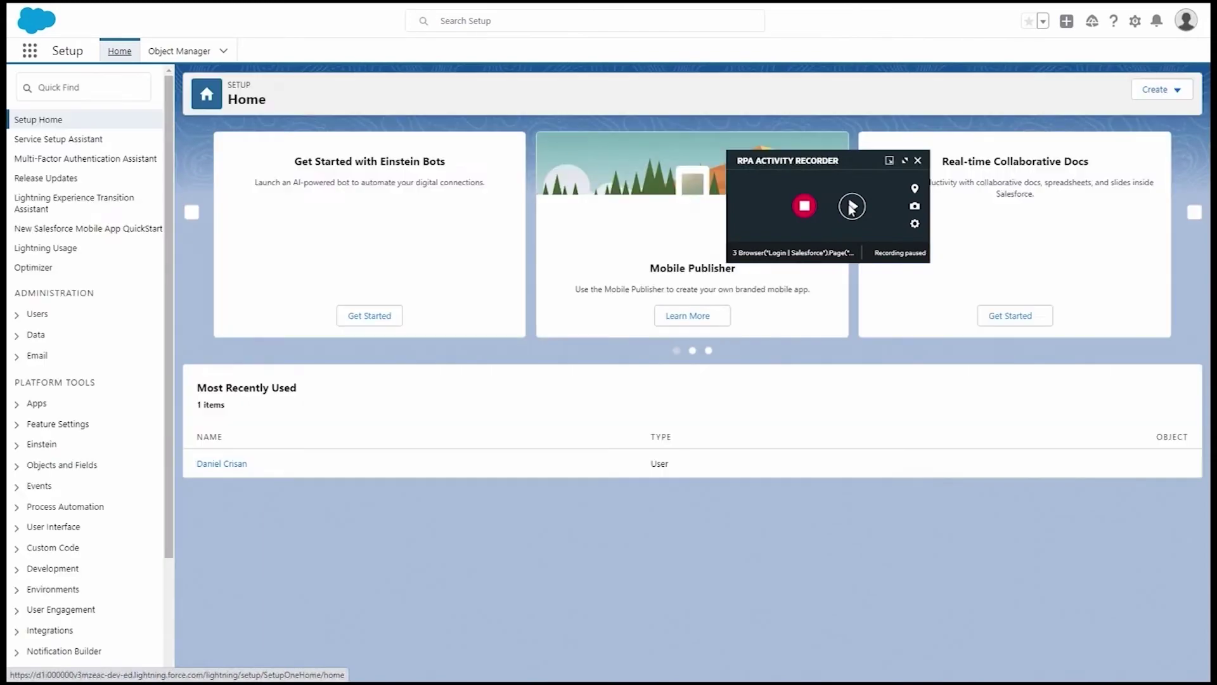
click(851, 206)
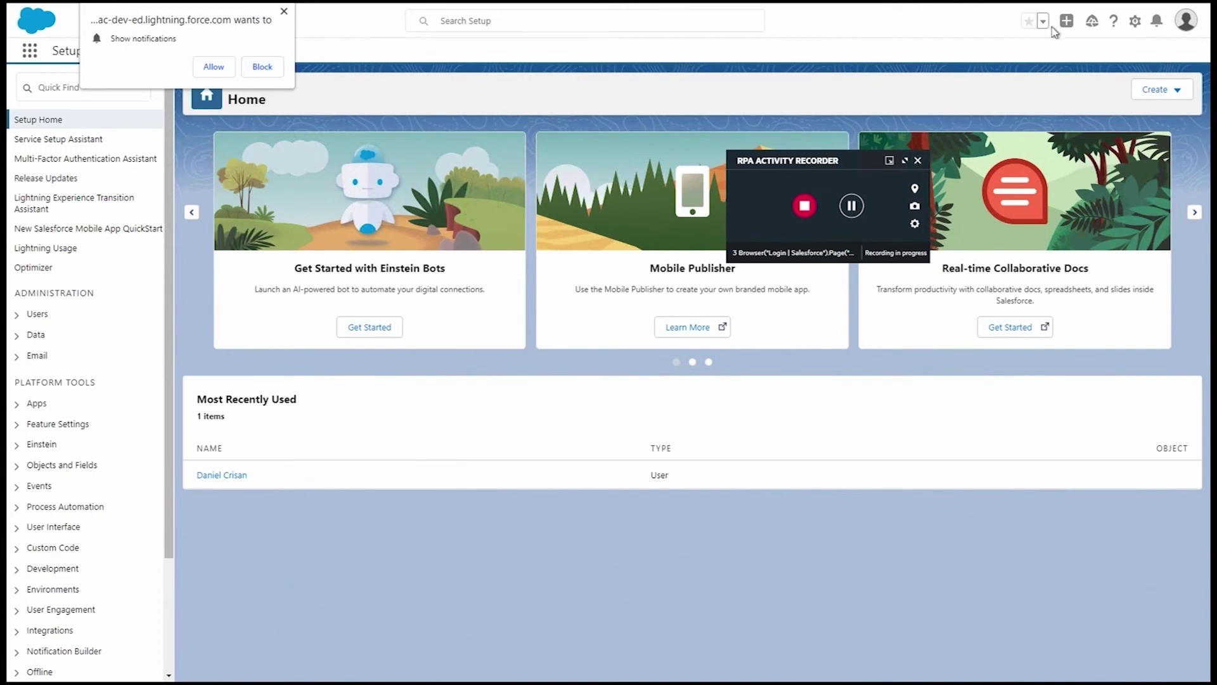
Navigate from the profile menu's Settings to the Change My Password page.
click(1183, 25)
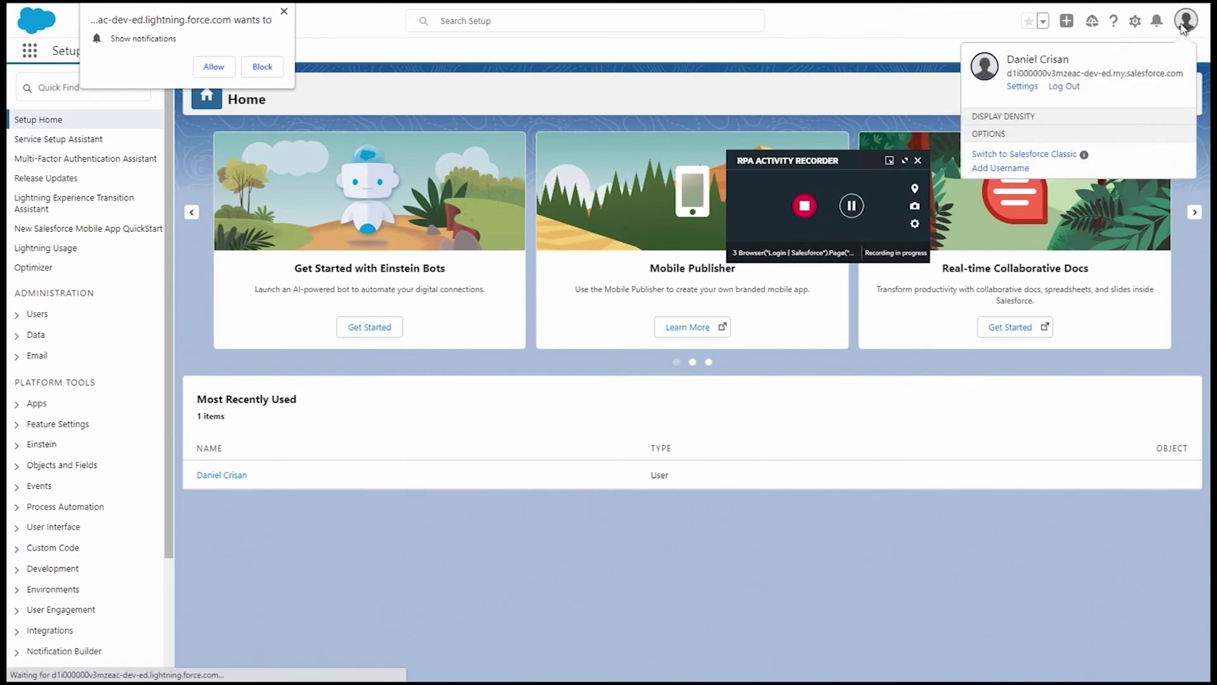
click(1017, 89)
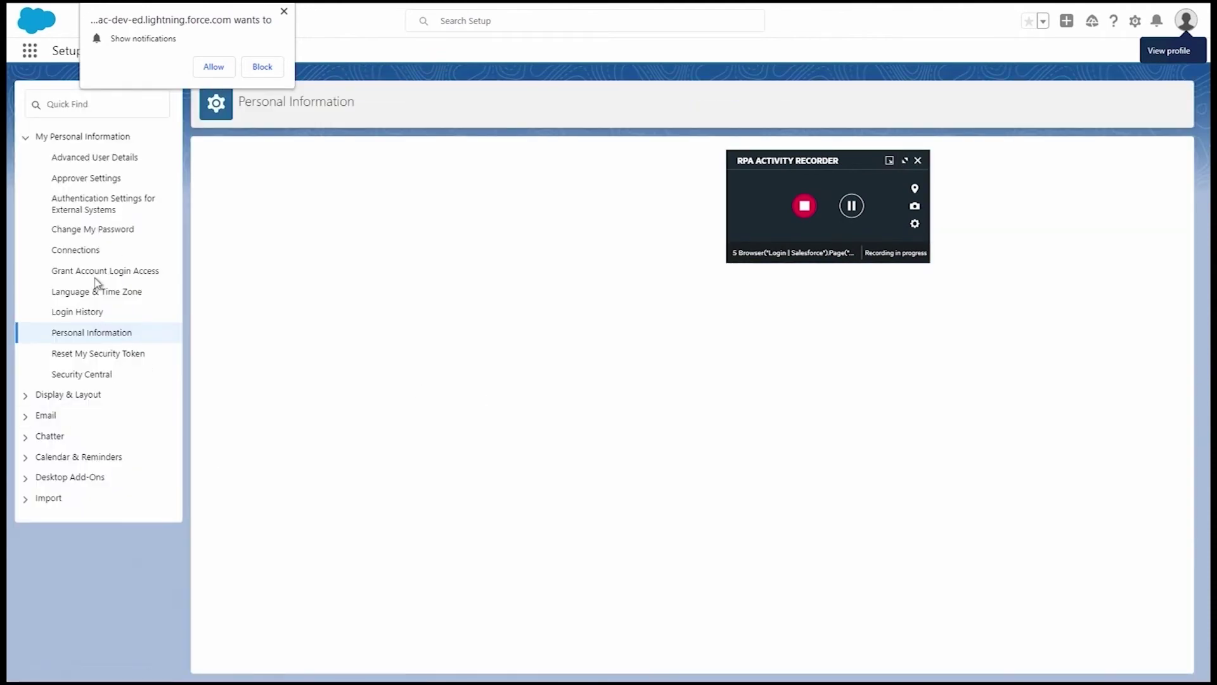
click(99, 231)
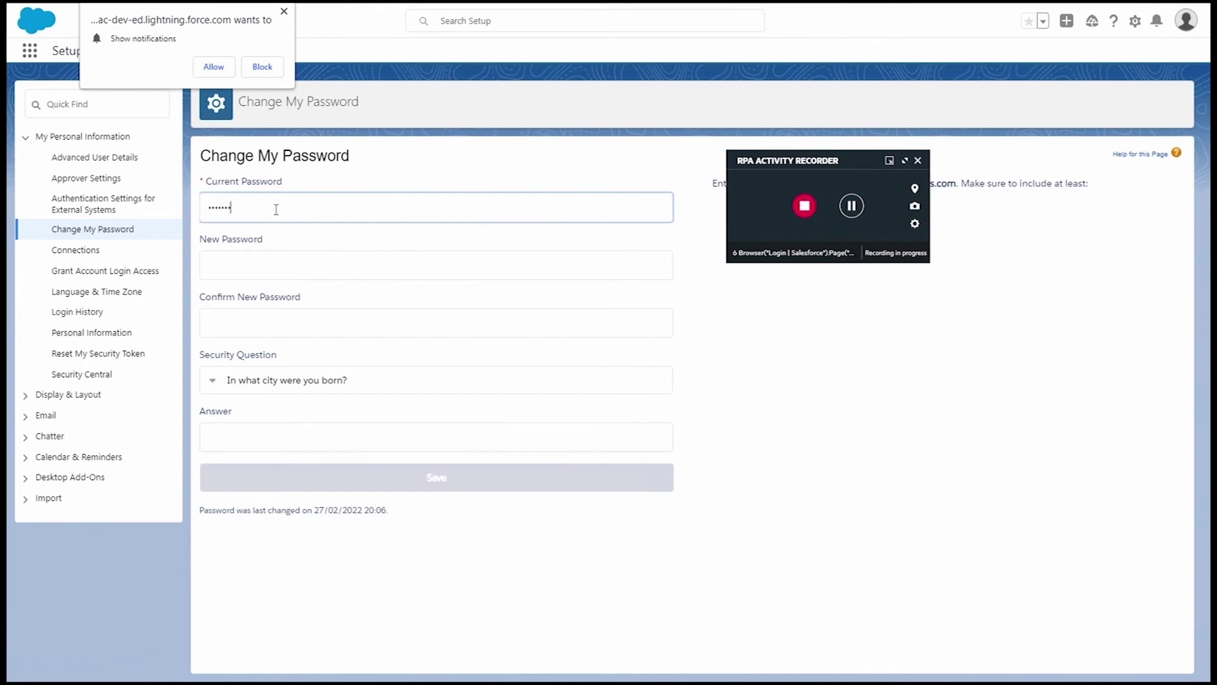
Enter the new password, its confirmation, and the security question answer.
click(290, 265)
text(•)
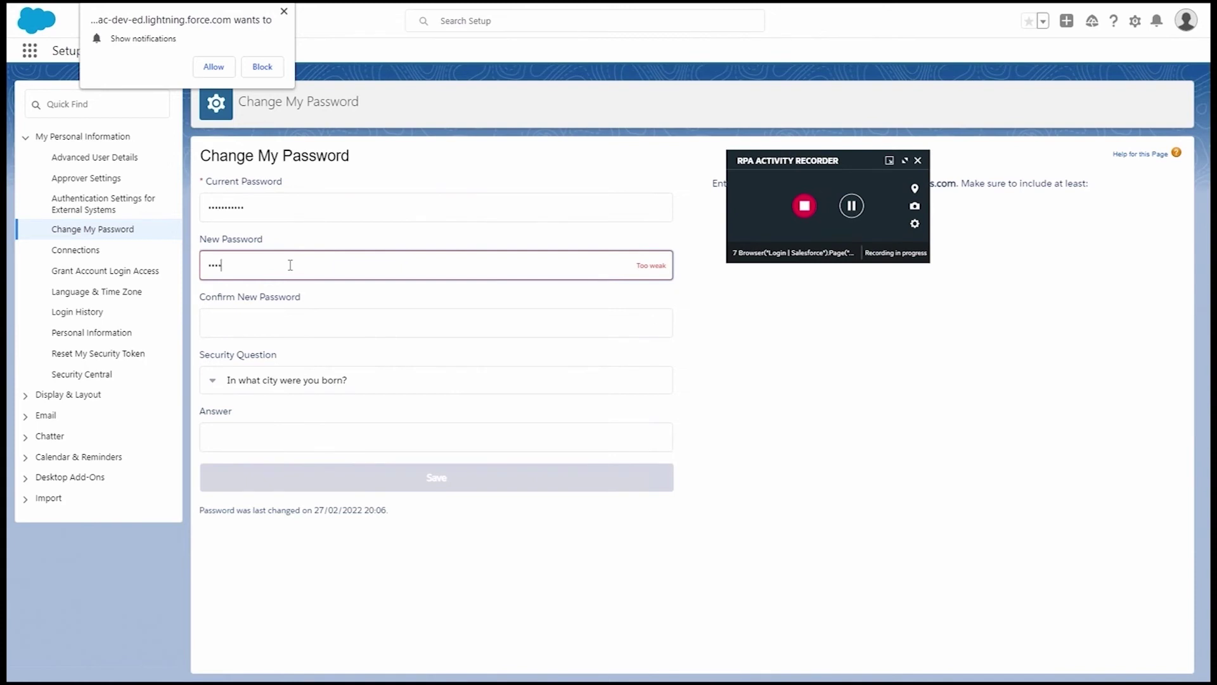
text(•)
click(268, 320)
text(•)
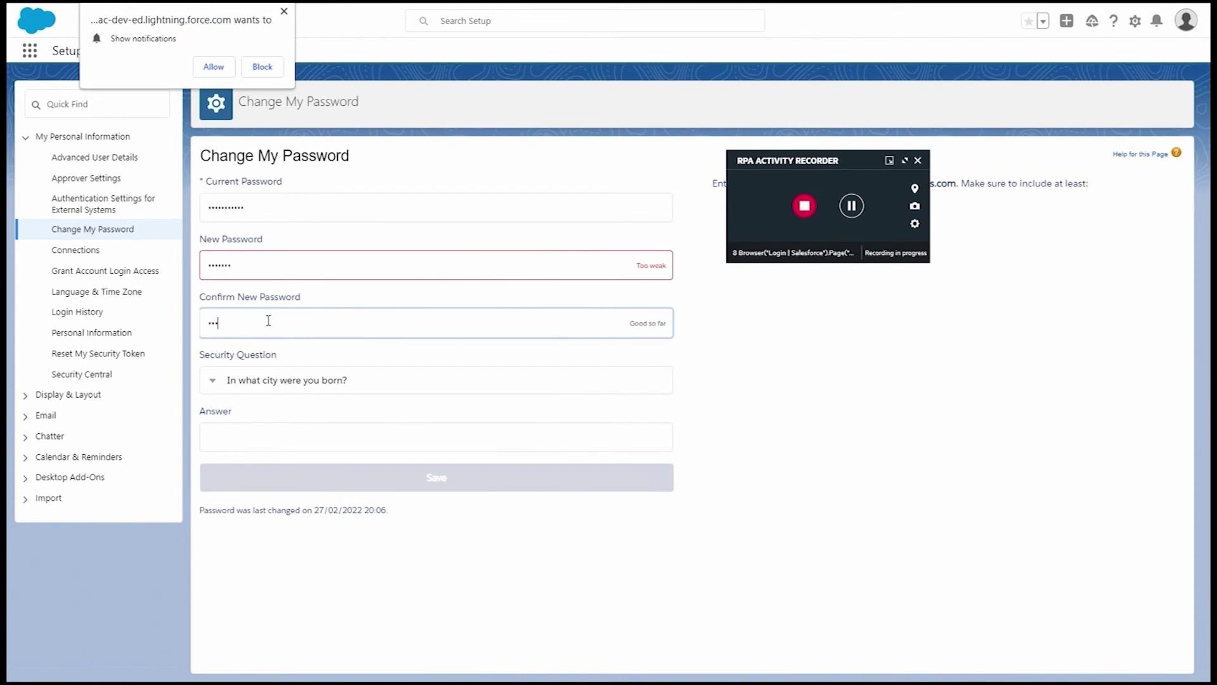
text(••••••)
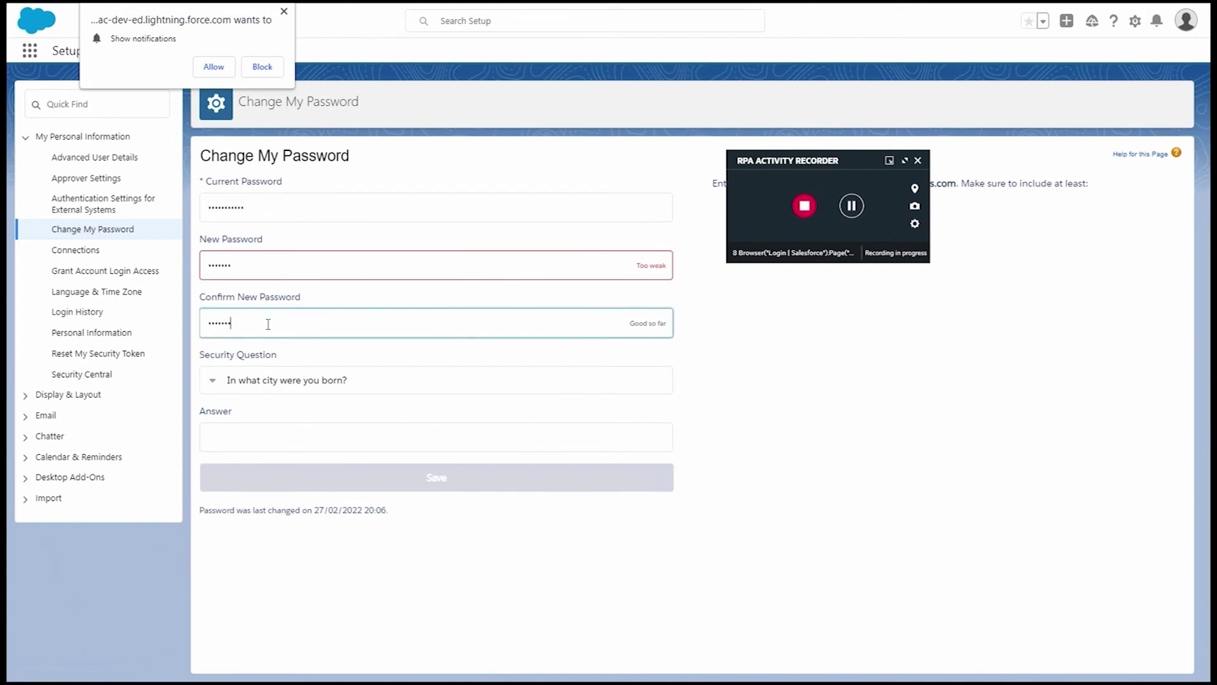
click(258, 439)
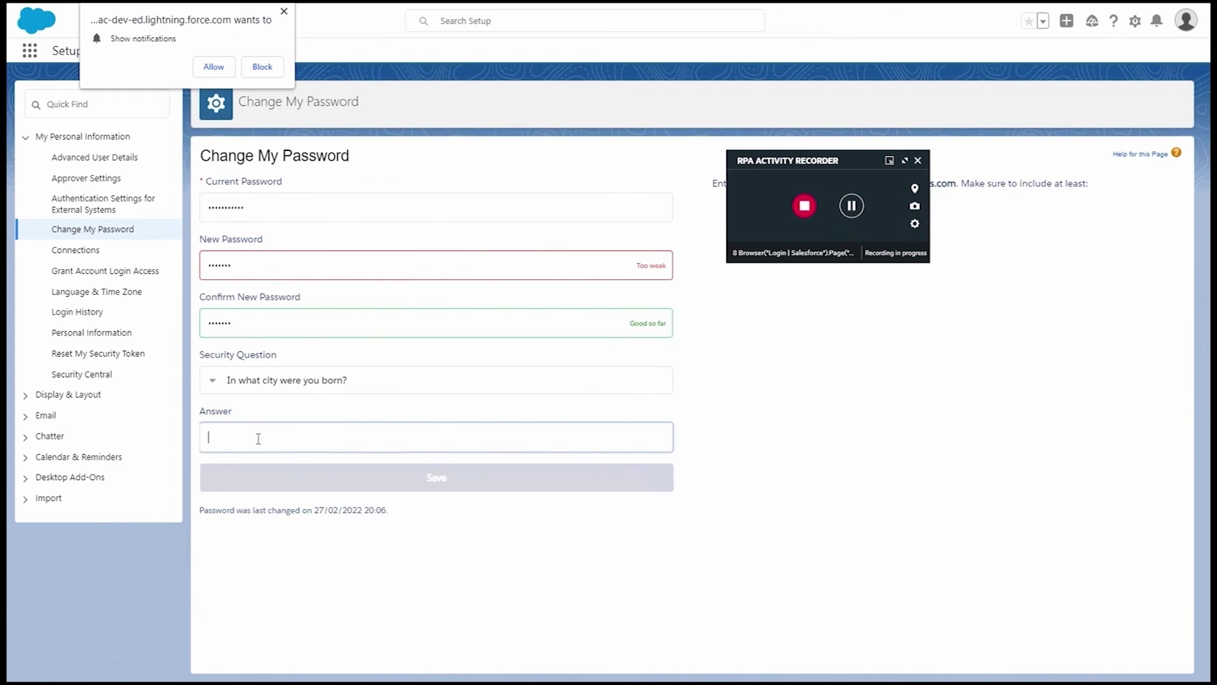
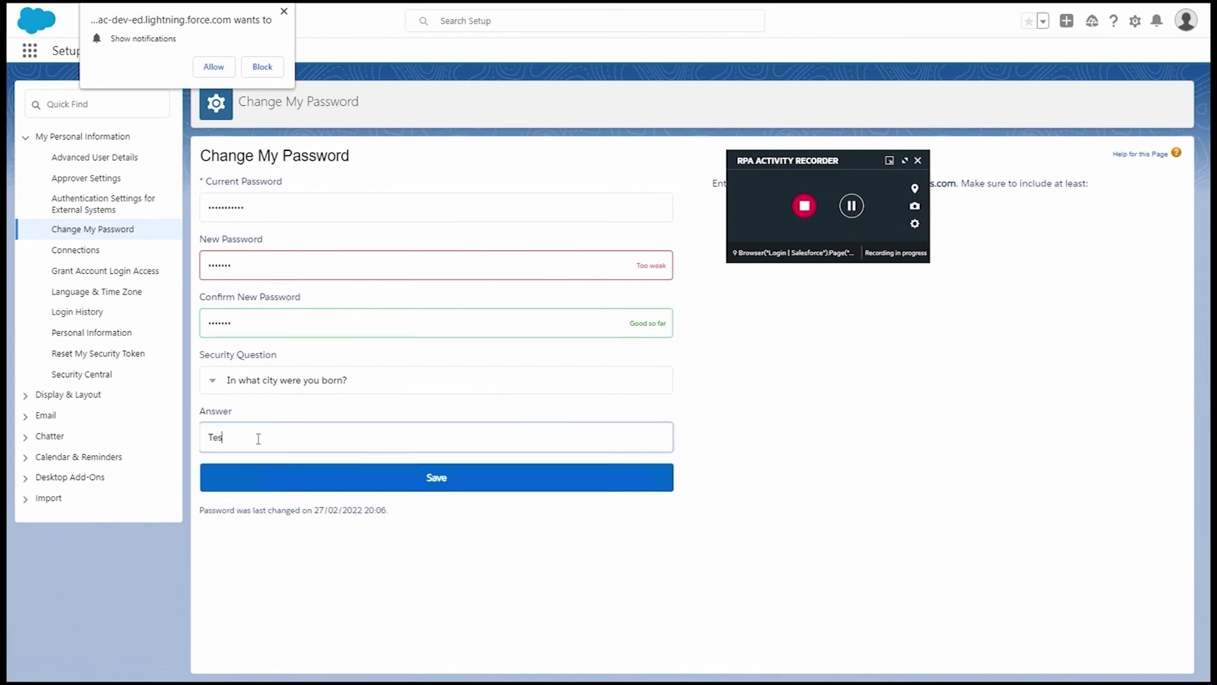
Save the password change, then stop and save the activity recording.
click(436, 485)
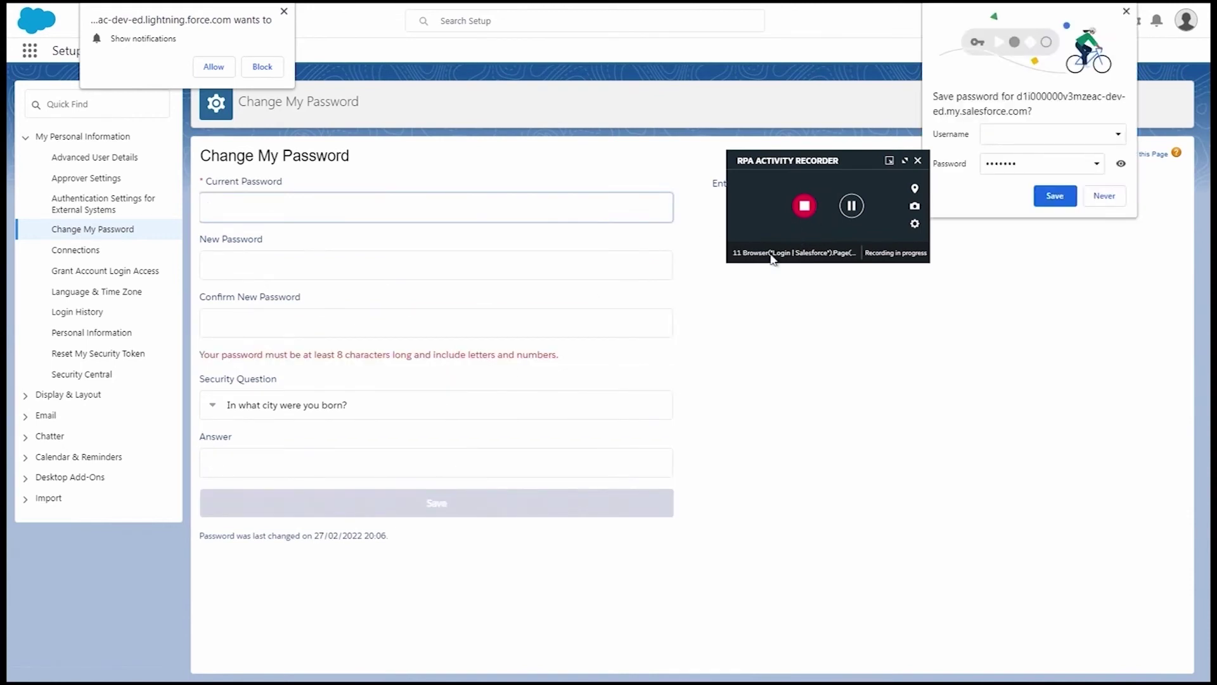
click(803, 210)
click(1037, 567)
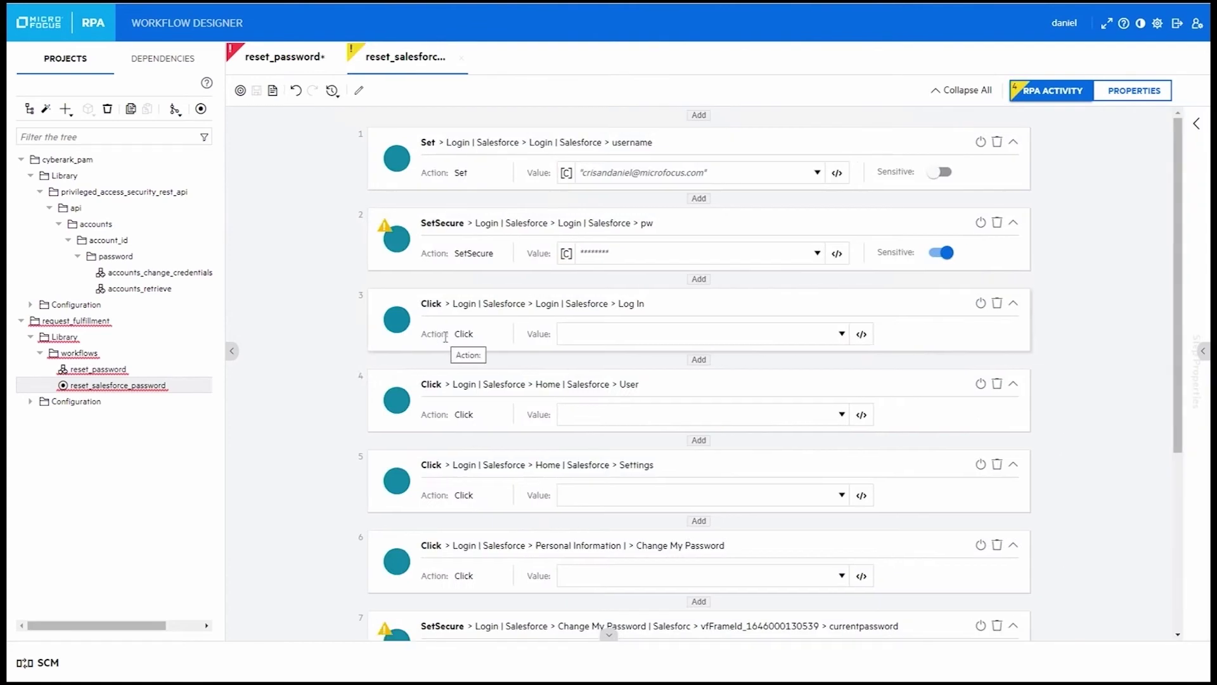
Add inputs user, currentPassword and newPassword to the reset_salesforce_password properties.
click(1128, 96)
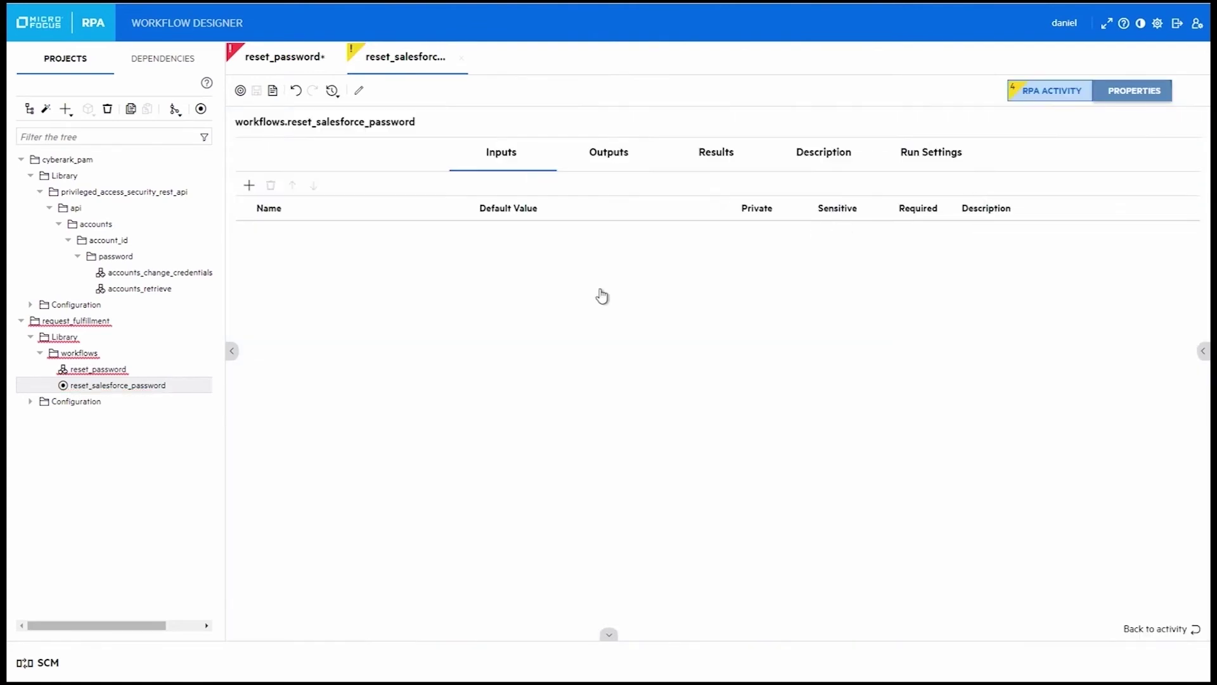
click(248, 187)
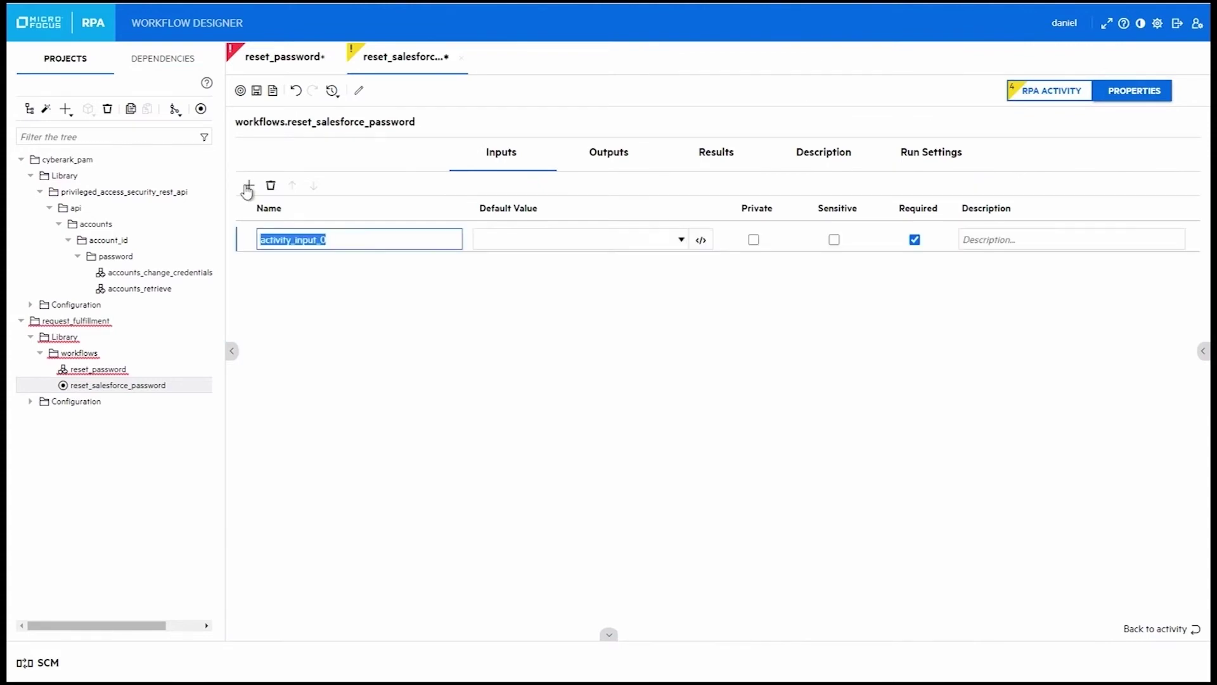
text(user)
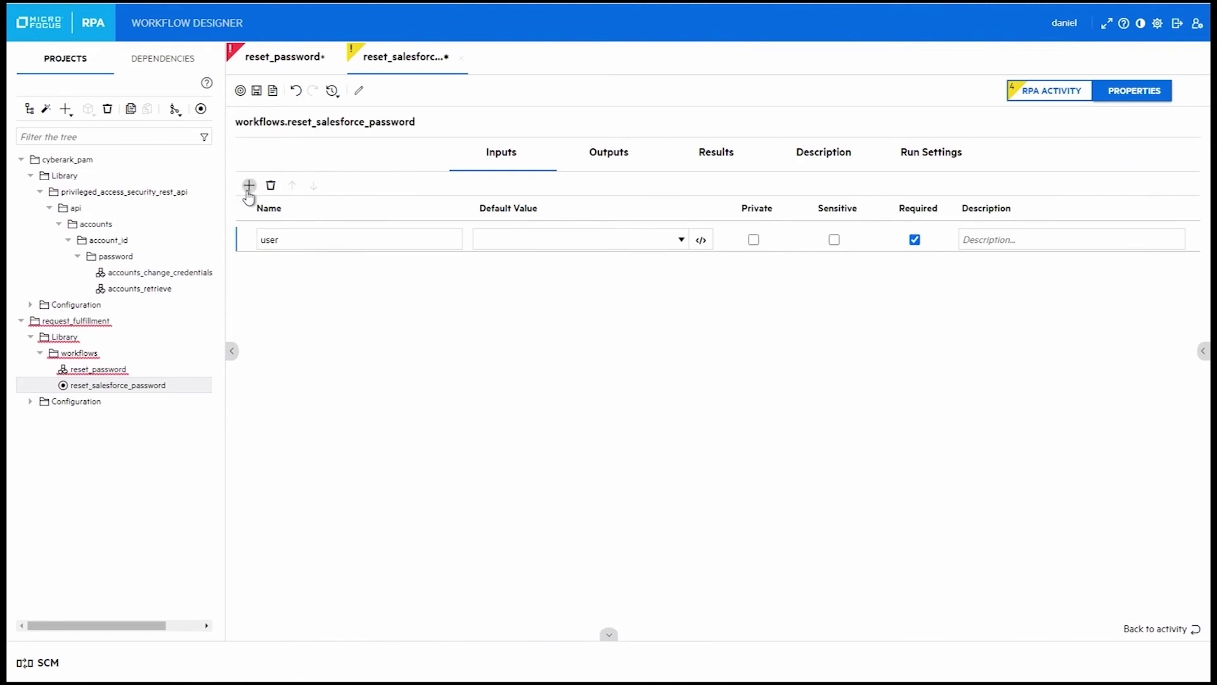
click(248, 185)
text(currentPassword)
click(250, 186)
text(newPassword)
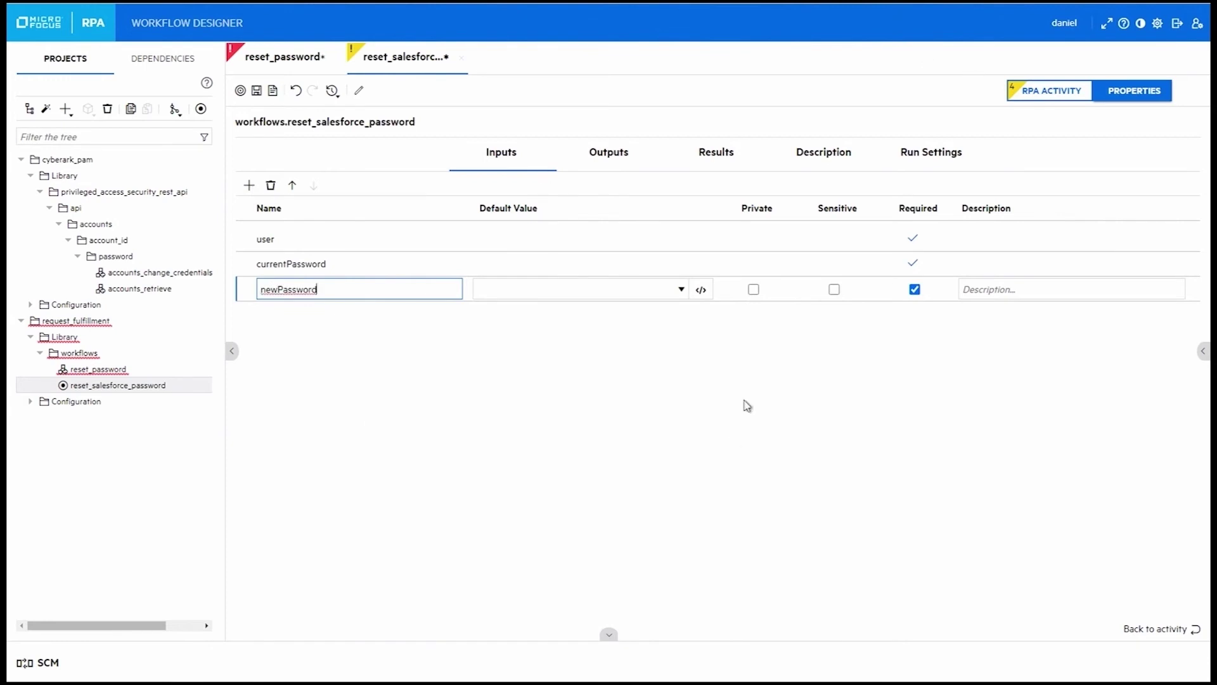
click(745, 409)
click(1040, 93)
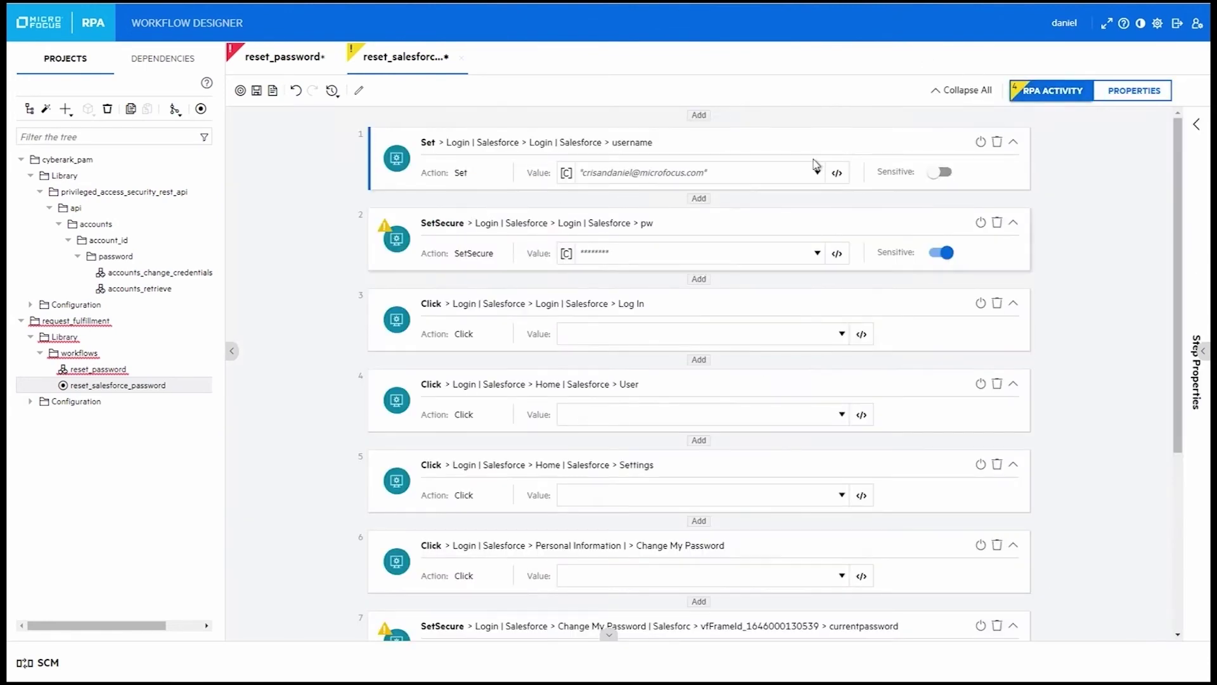
Set step 1's username to the user variable and step 2's password to currentPassword.
click(816, 172)
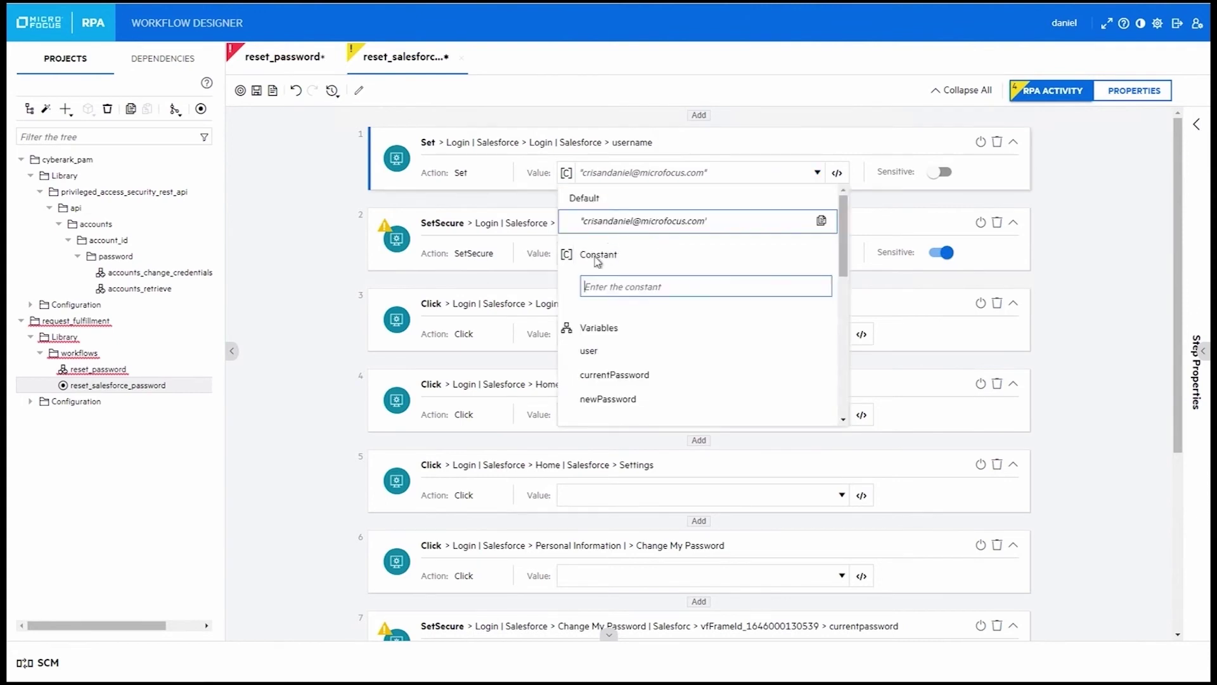
click(596, 355)
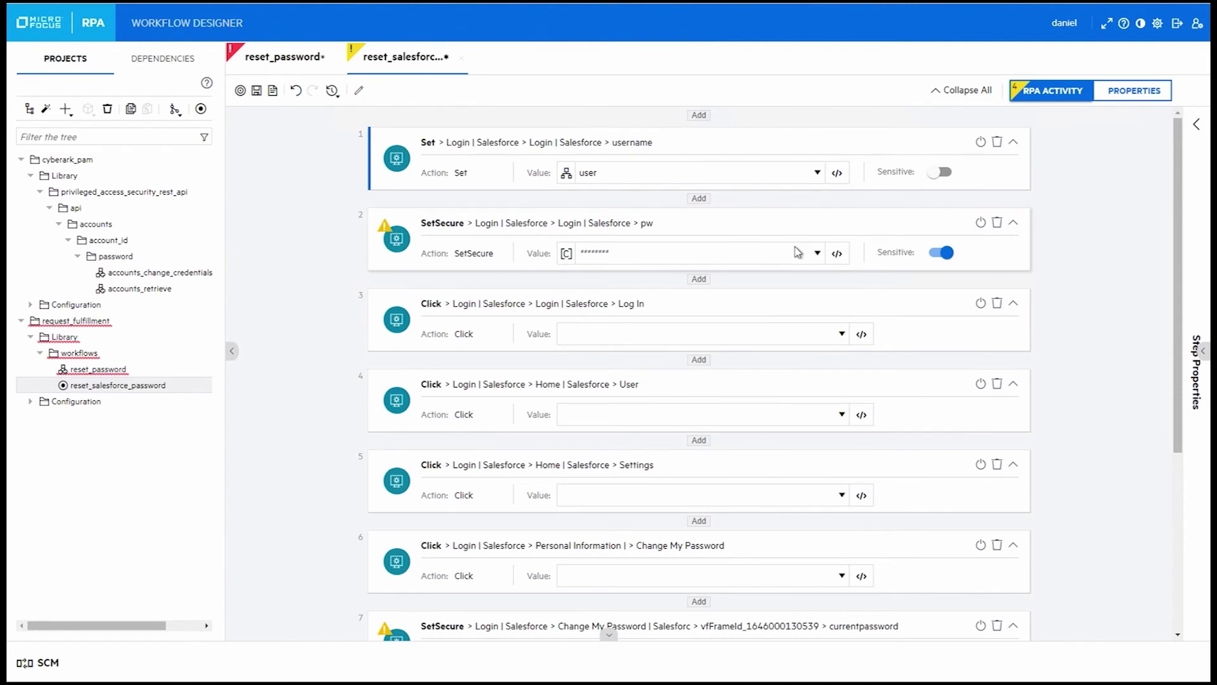
click(817, 254)
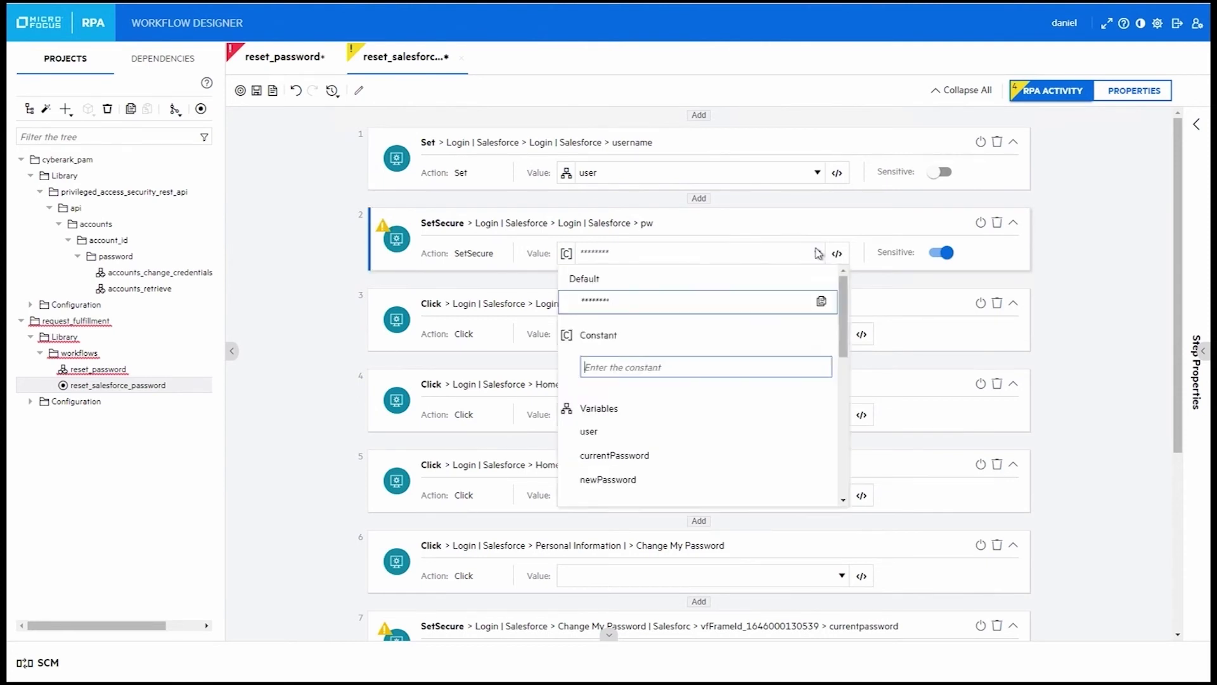
click(605, 455)
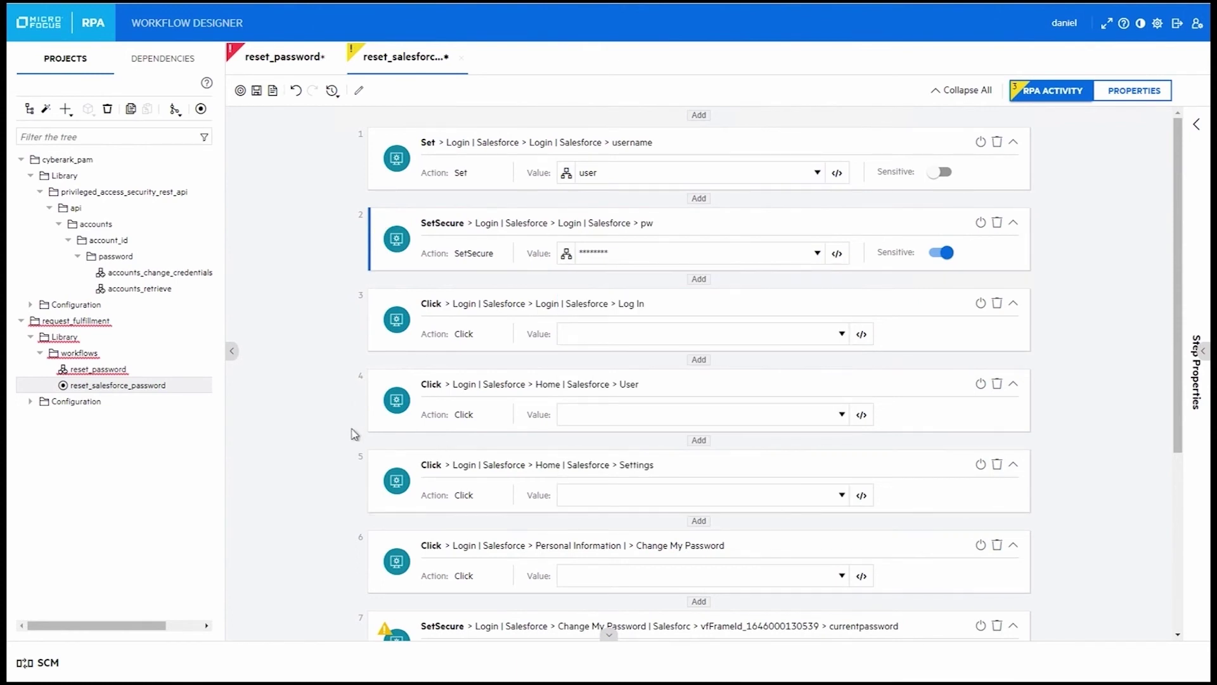
Map steps 7–9 to currentPassword, newPassword and a flow variable, then save reset_salesforce_password.
scroll(353, 433, down, 1)
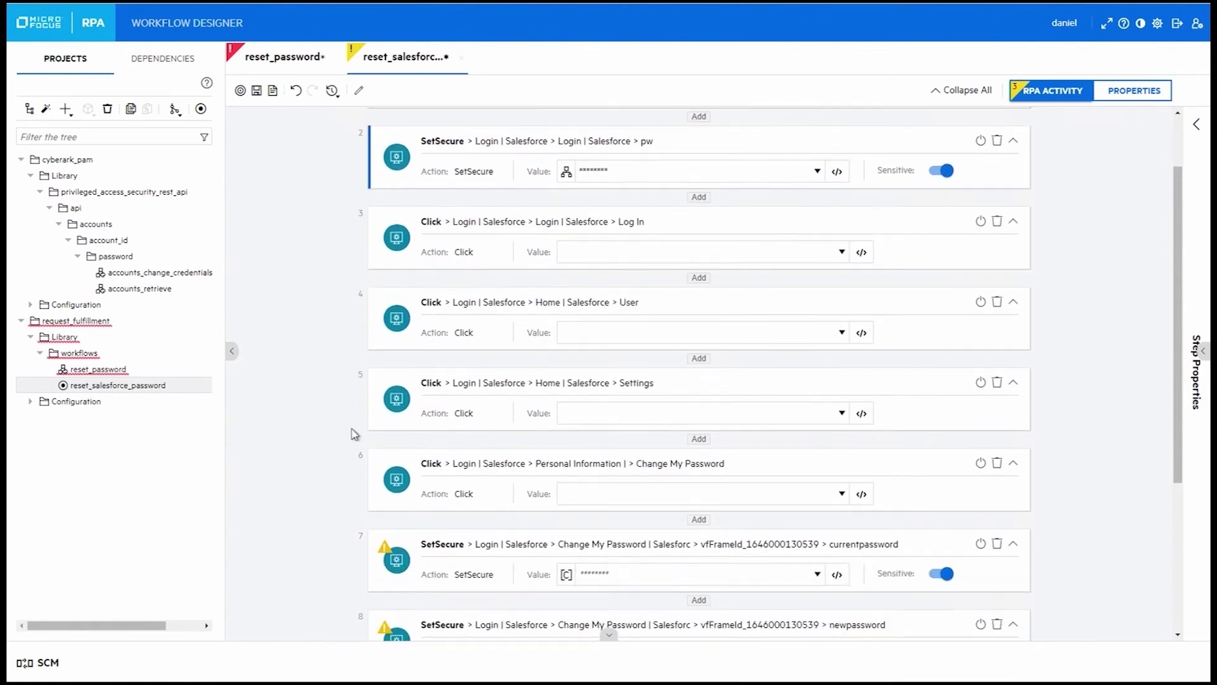
scroll(353, 434, down, 1)
scroll(353, 434, down, 2)
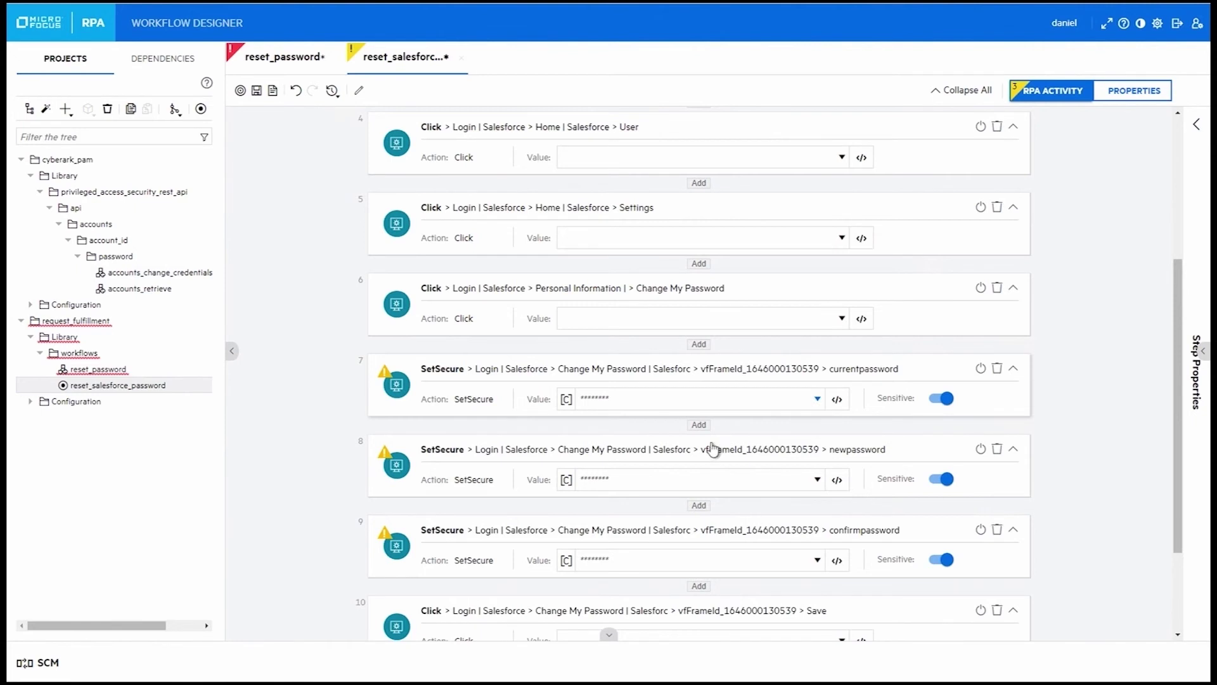
click(694, 400)
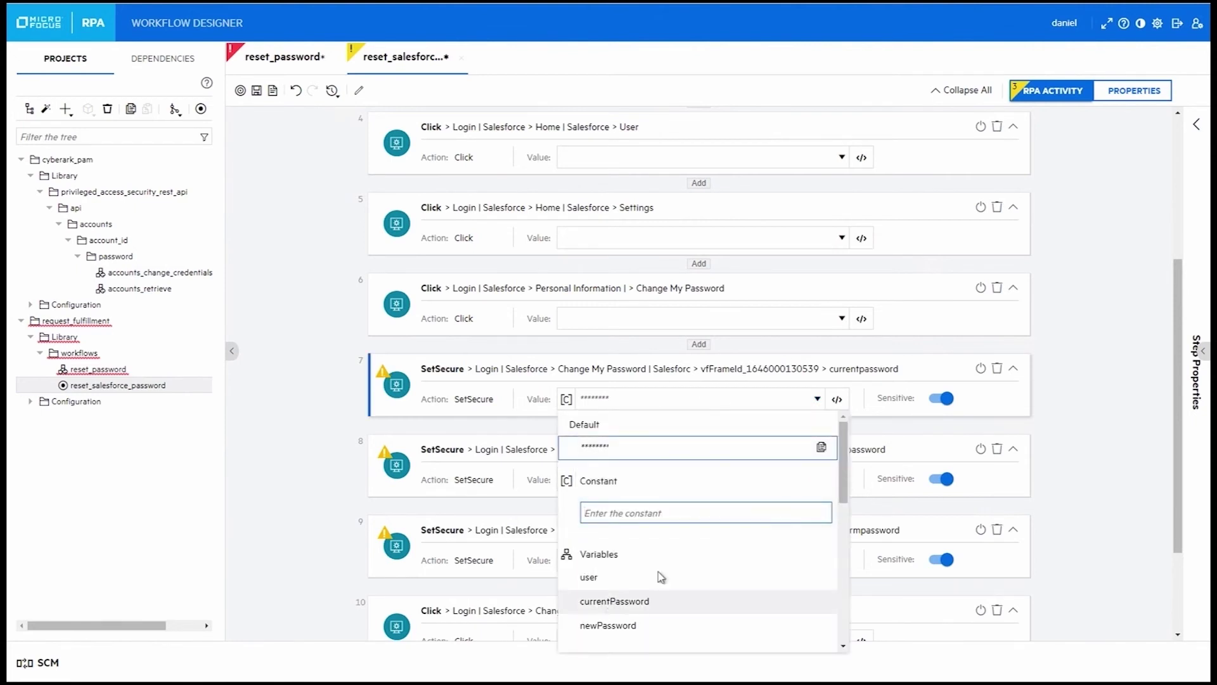
click(613, 605)
click(817, 479)
click(608, 441)
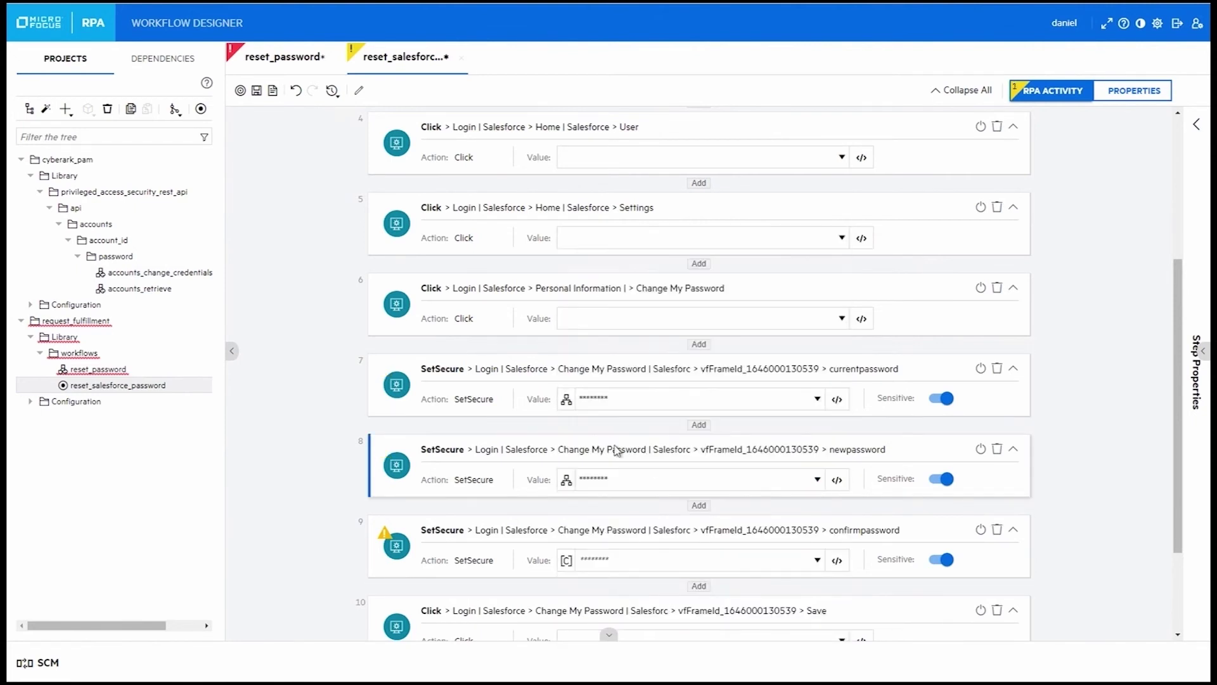
click(818, 560)
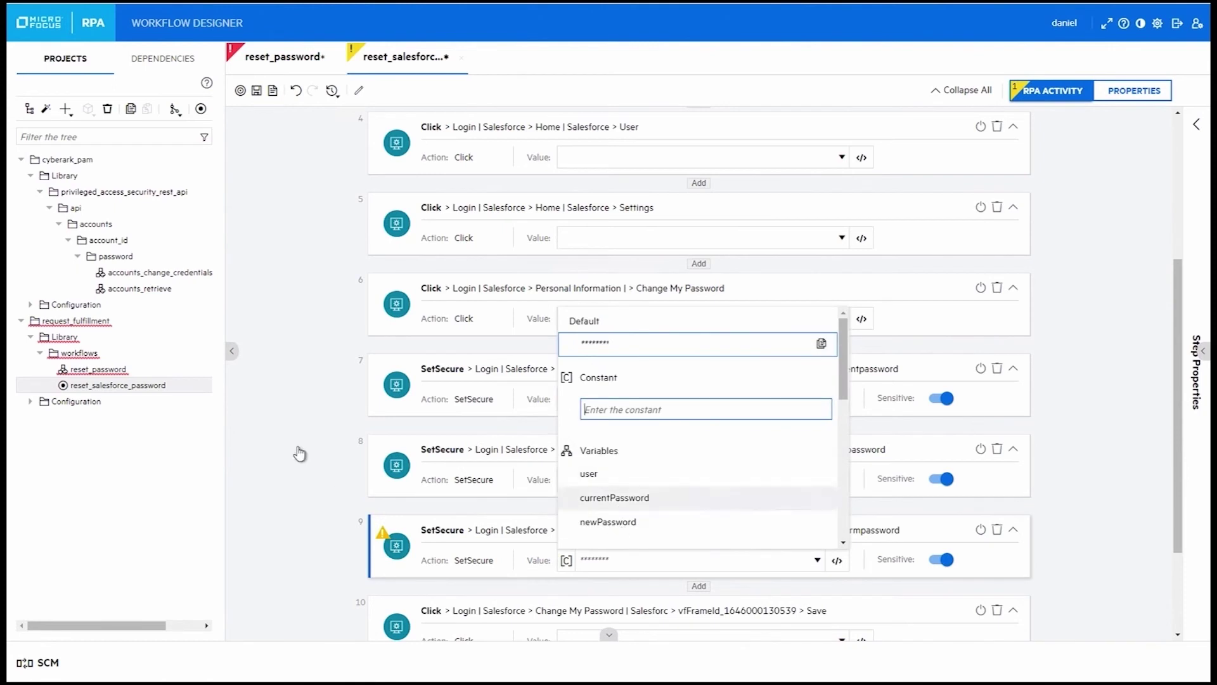
click(339, 480)
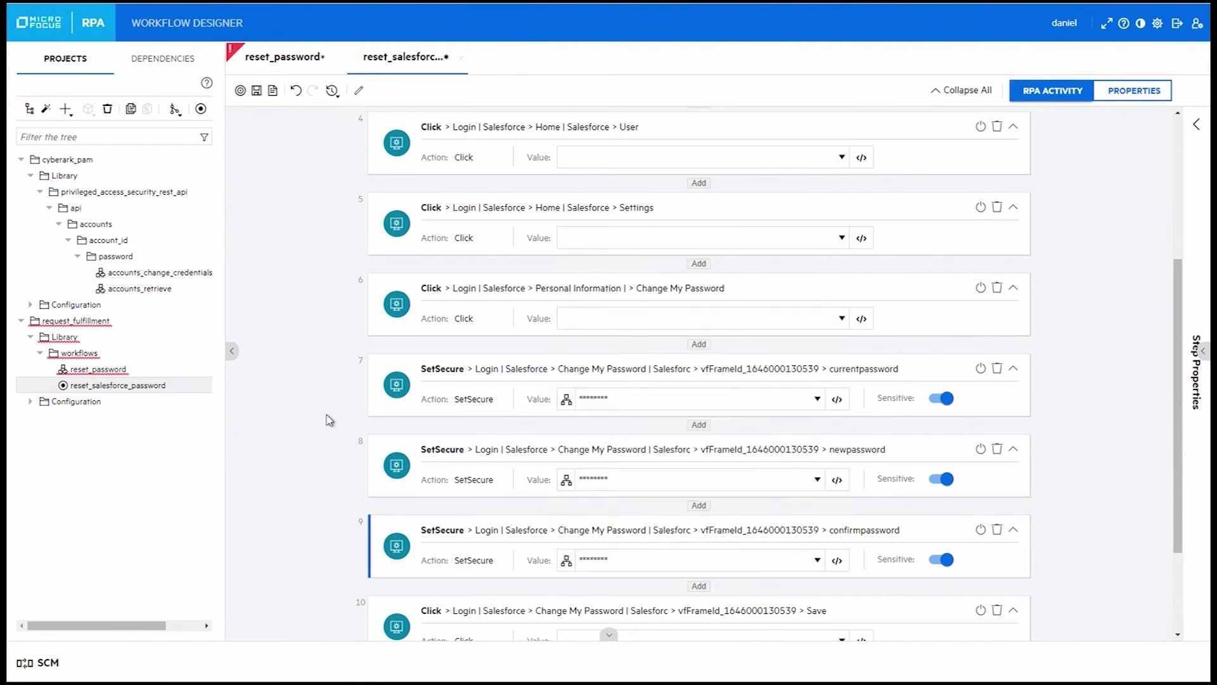
click(255, 91)
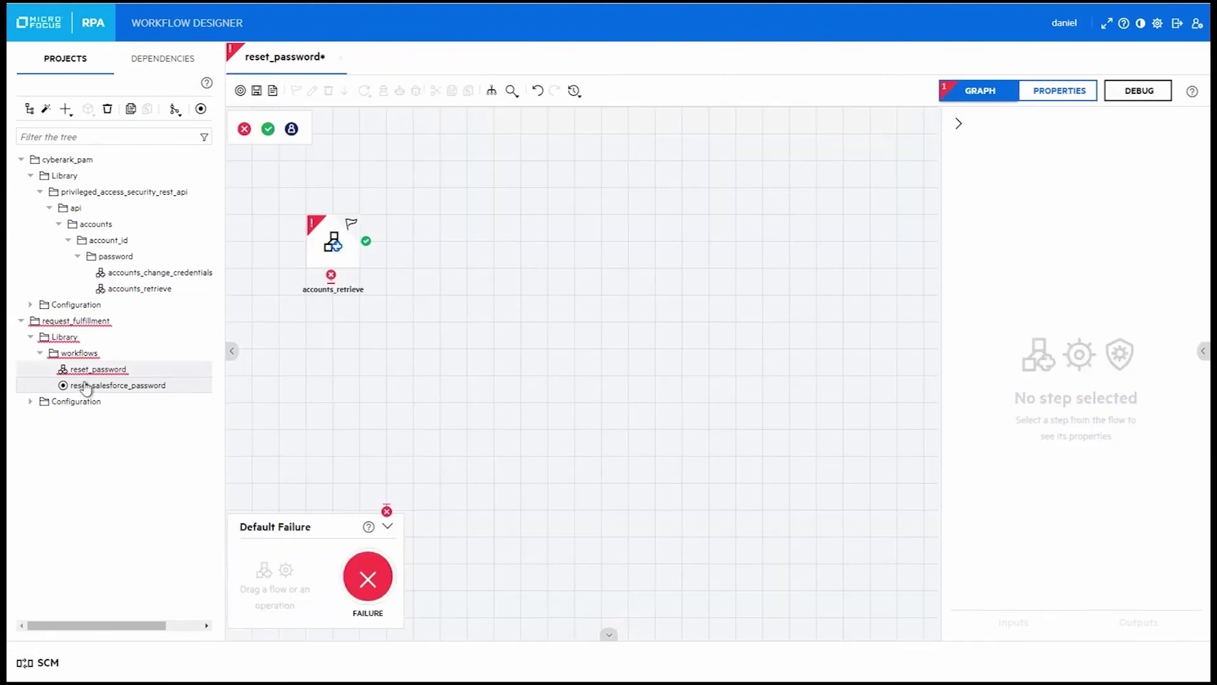
Add reset_salesforce_password and accounts_change_credentials steps to the reset_password flow and save it.
drag(363, 289, 473, 285)
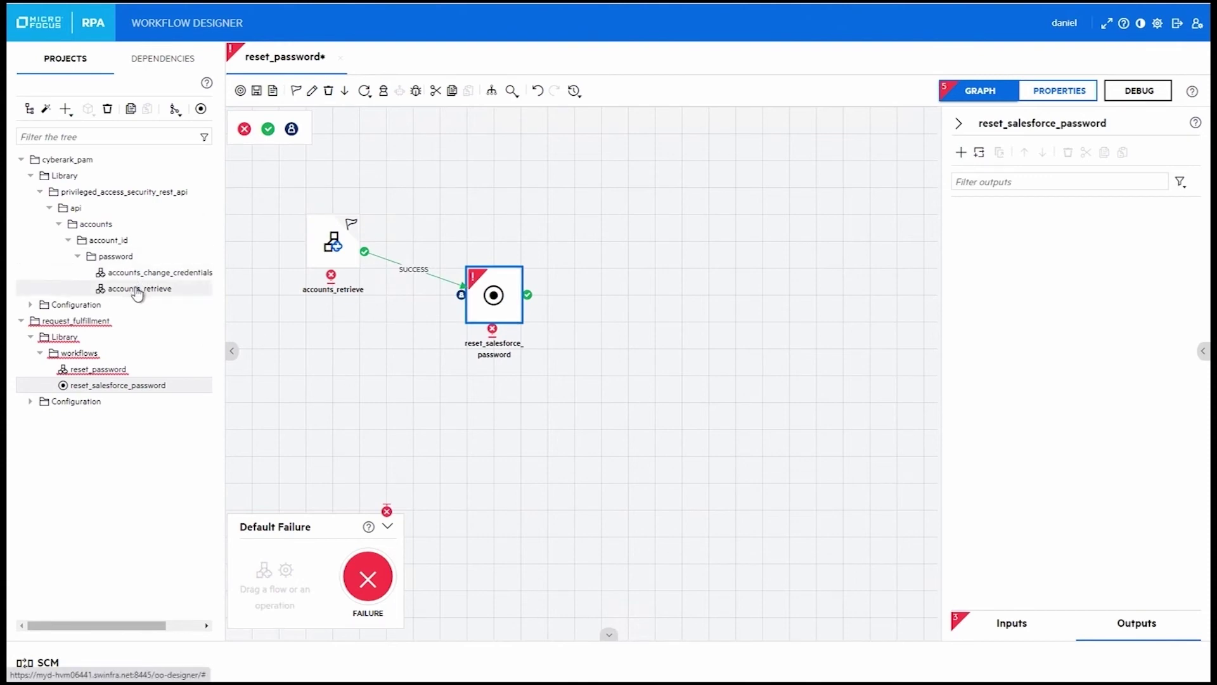
drag(163, 277, 647, 255)
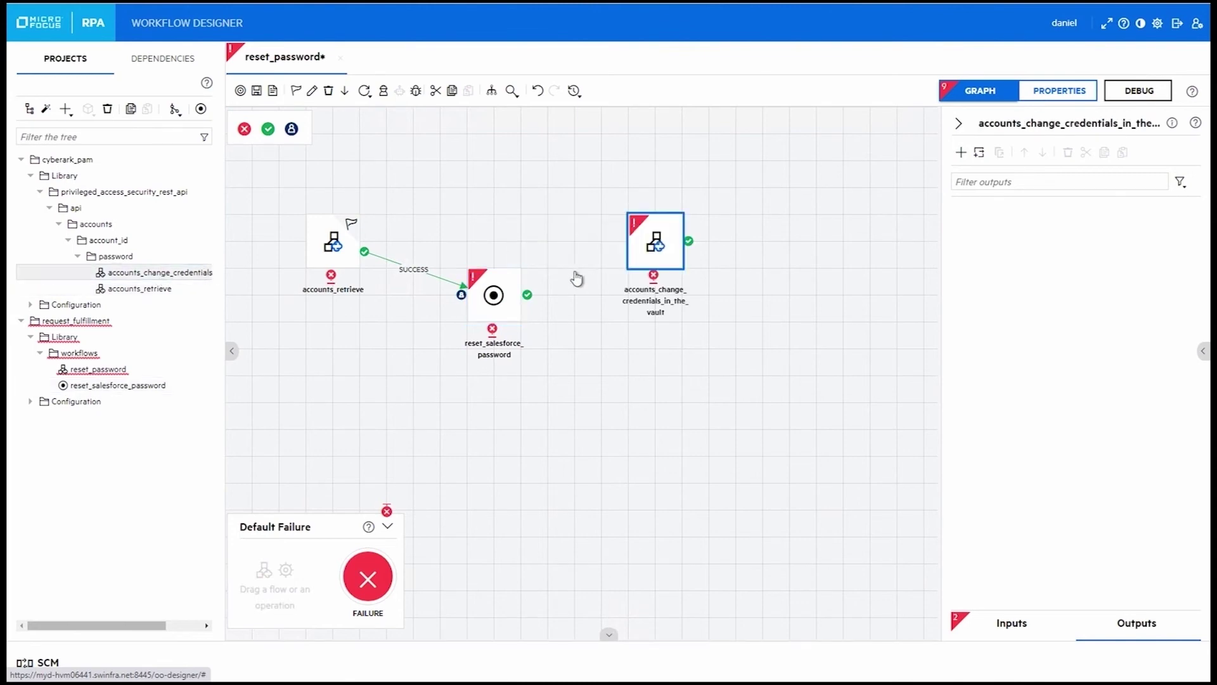
key(ctrl+s)
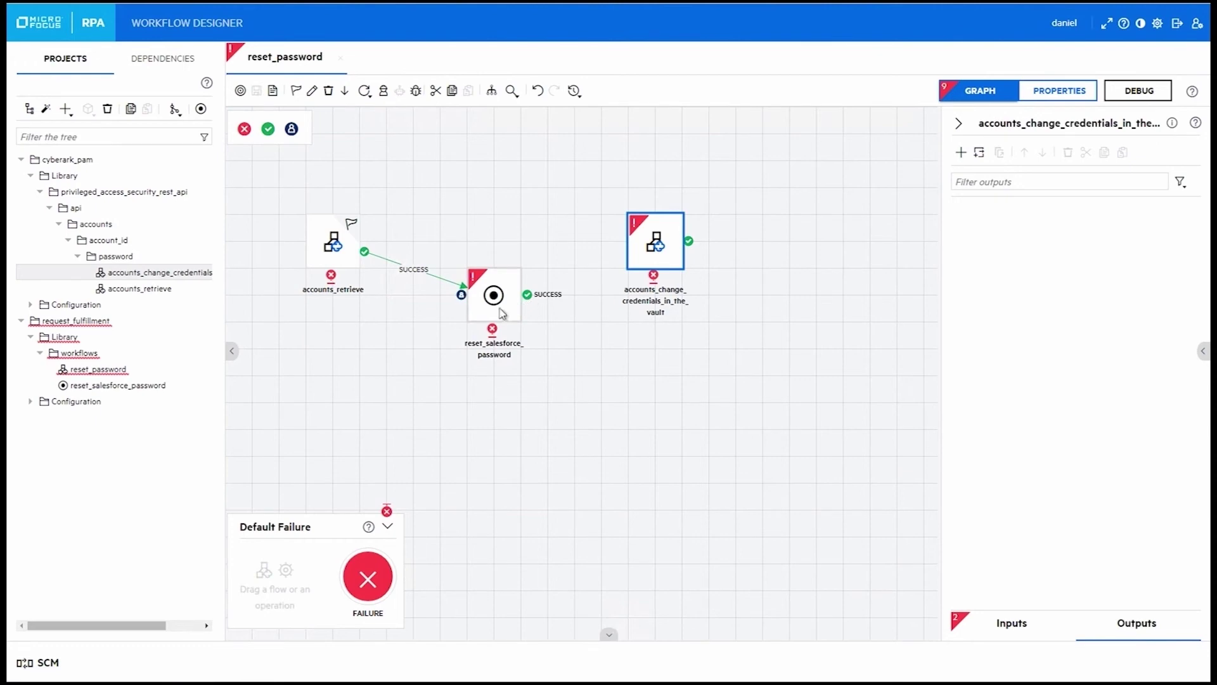
Bind reset_salesforce_password's inputs to the user, current_password and newPassword flow variables.
click(496, 313)
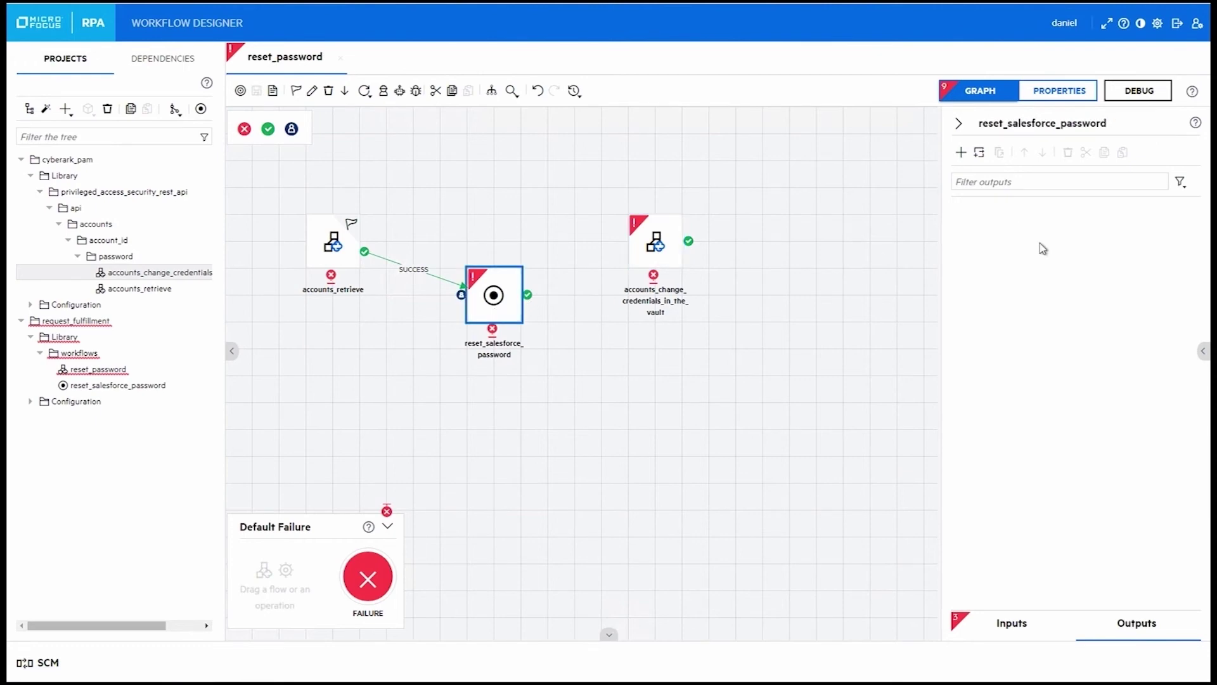
click(1023, 624)
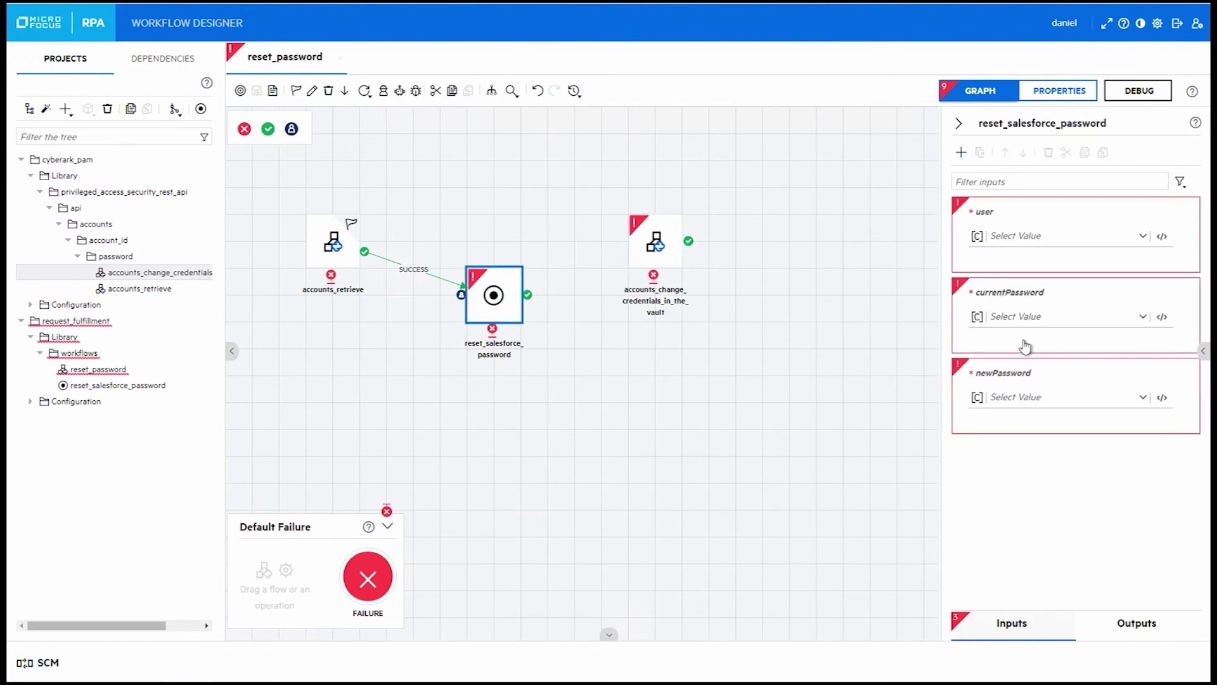
click(1055, 238)
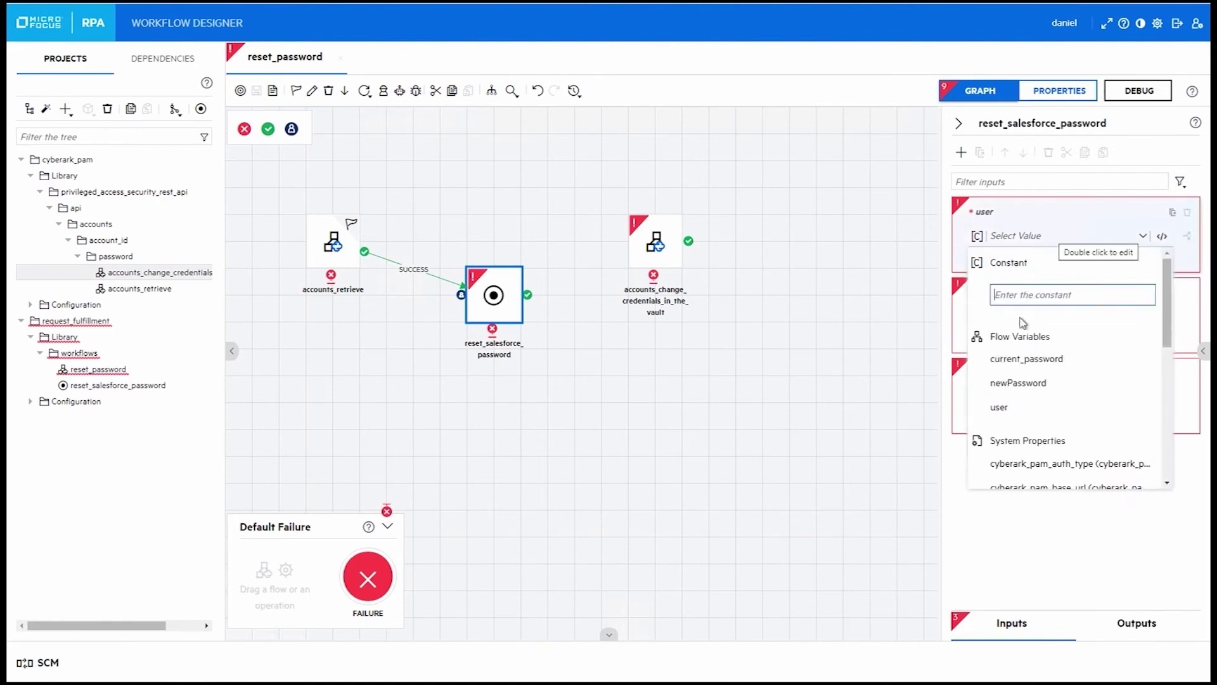
click(1022, 412)
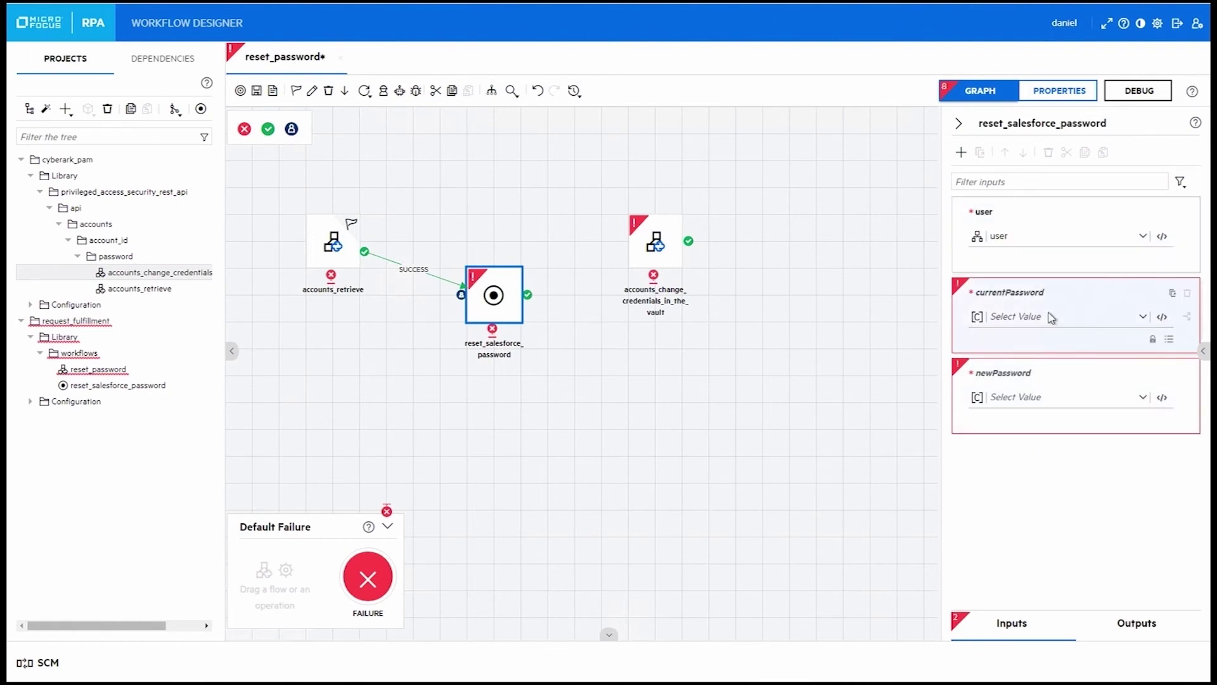
click(1051, 318)
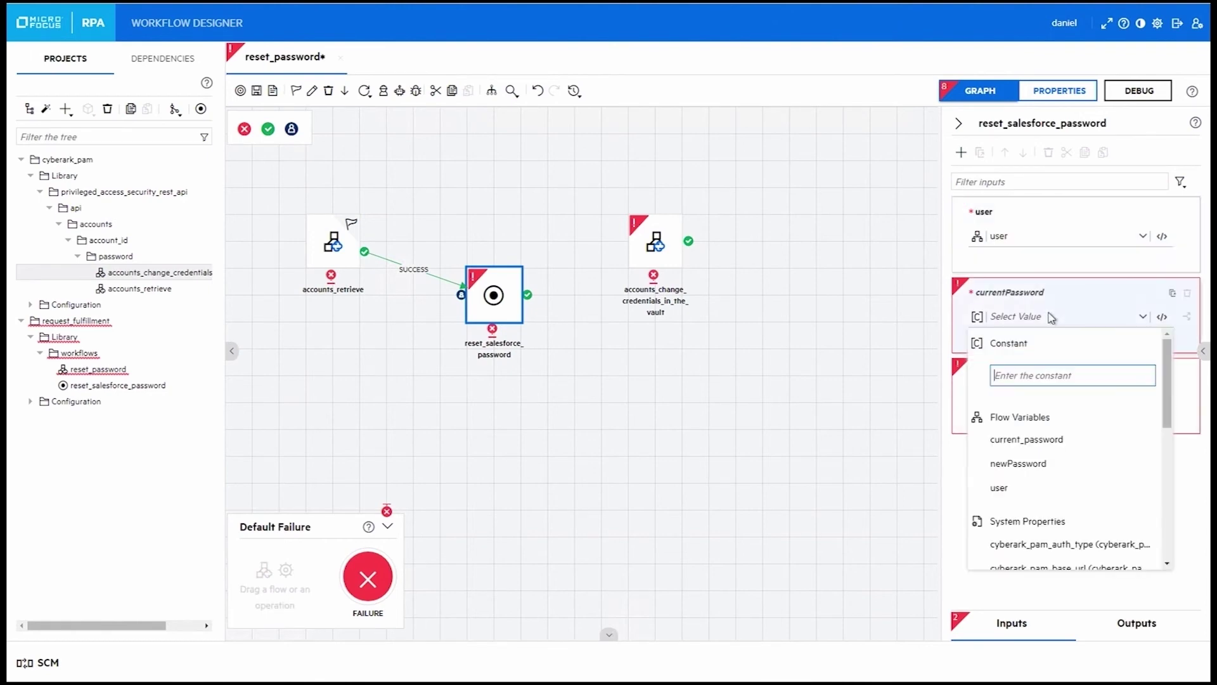
click(1032, 444)
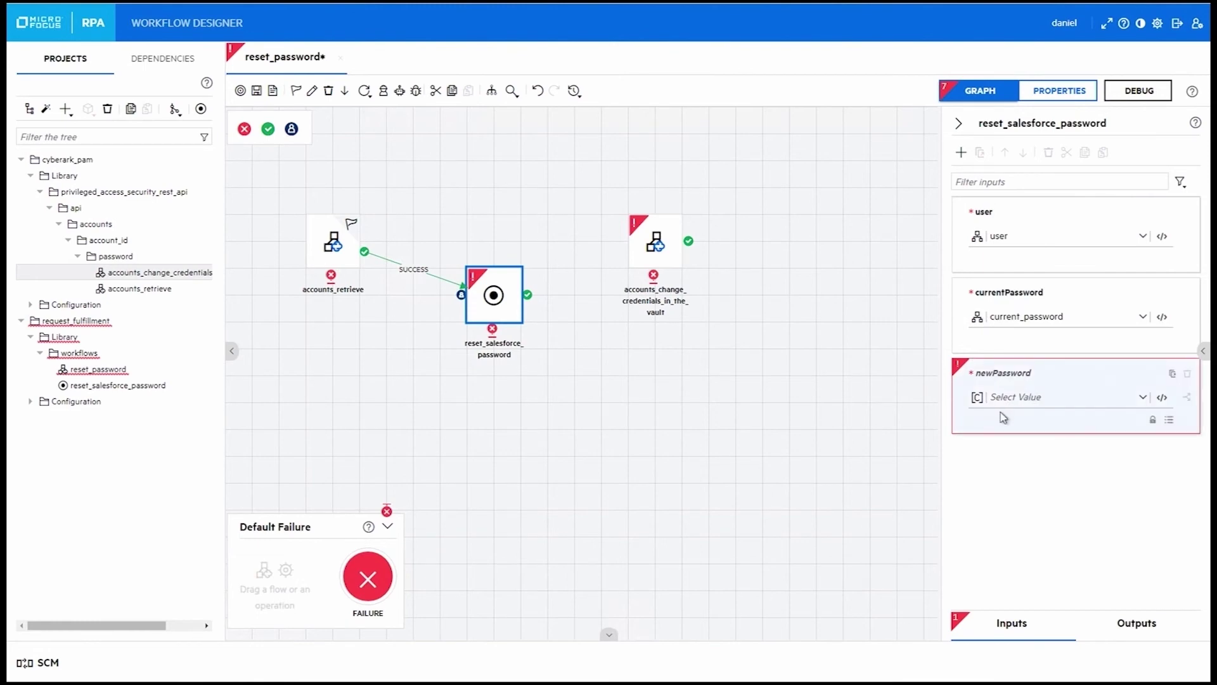
click(1135, 401)
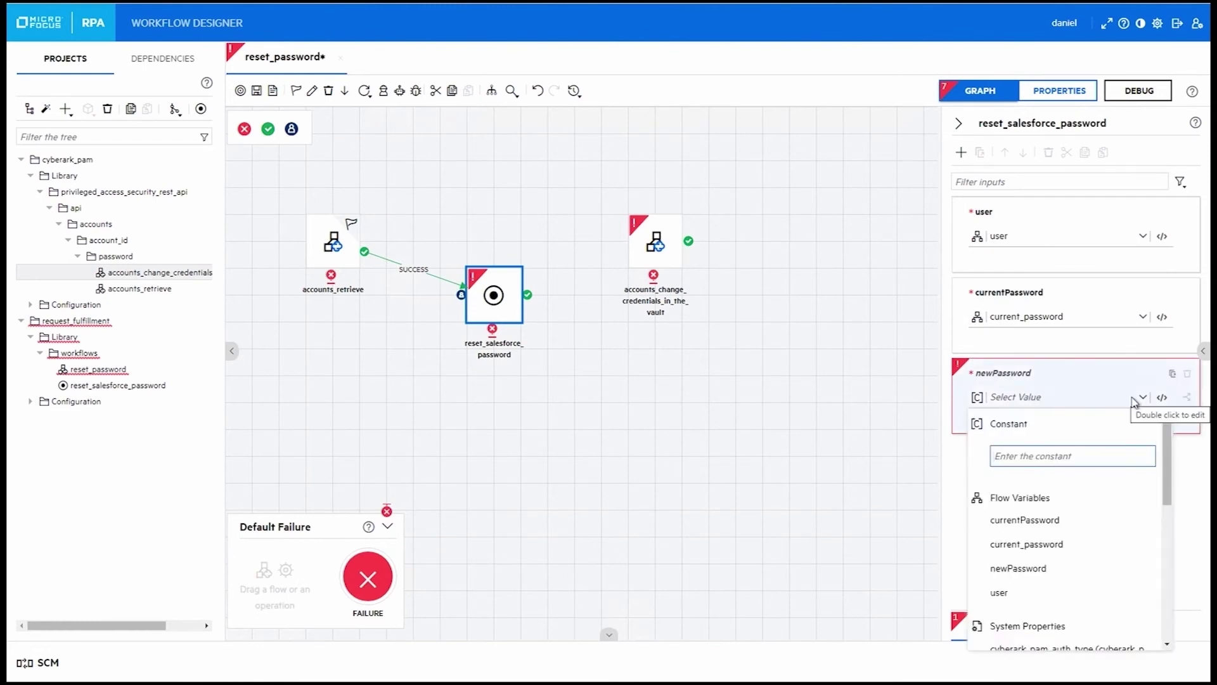
click(1013, 573)
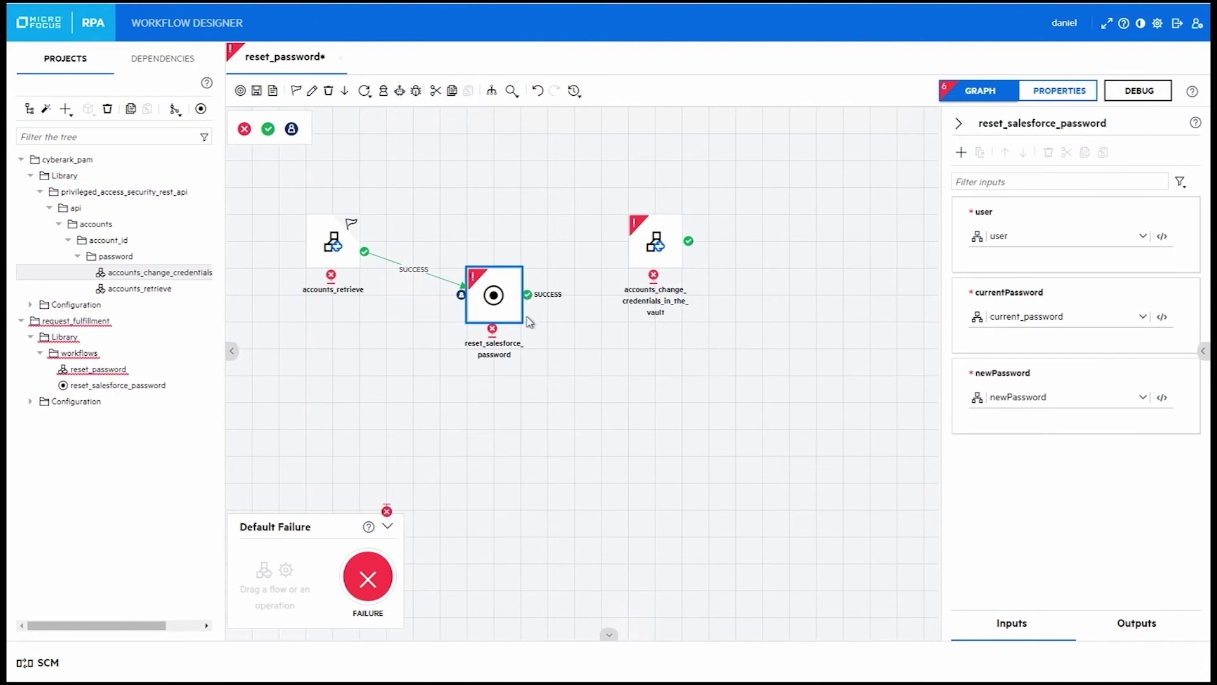
Connect reset_salesforce_password to the vault step and set its account_id to '29_7'.
drag(529, 302, 645, 245)
click(1063, 237)
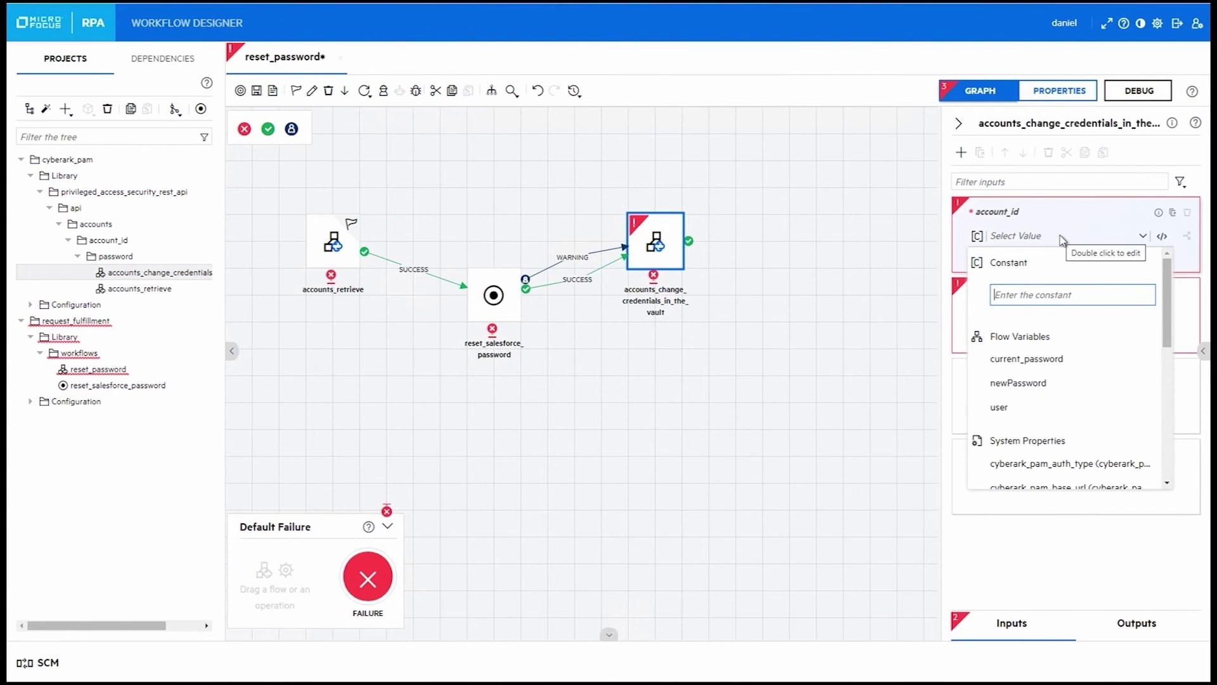
text(29_7)
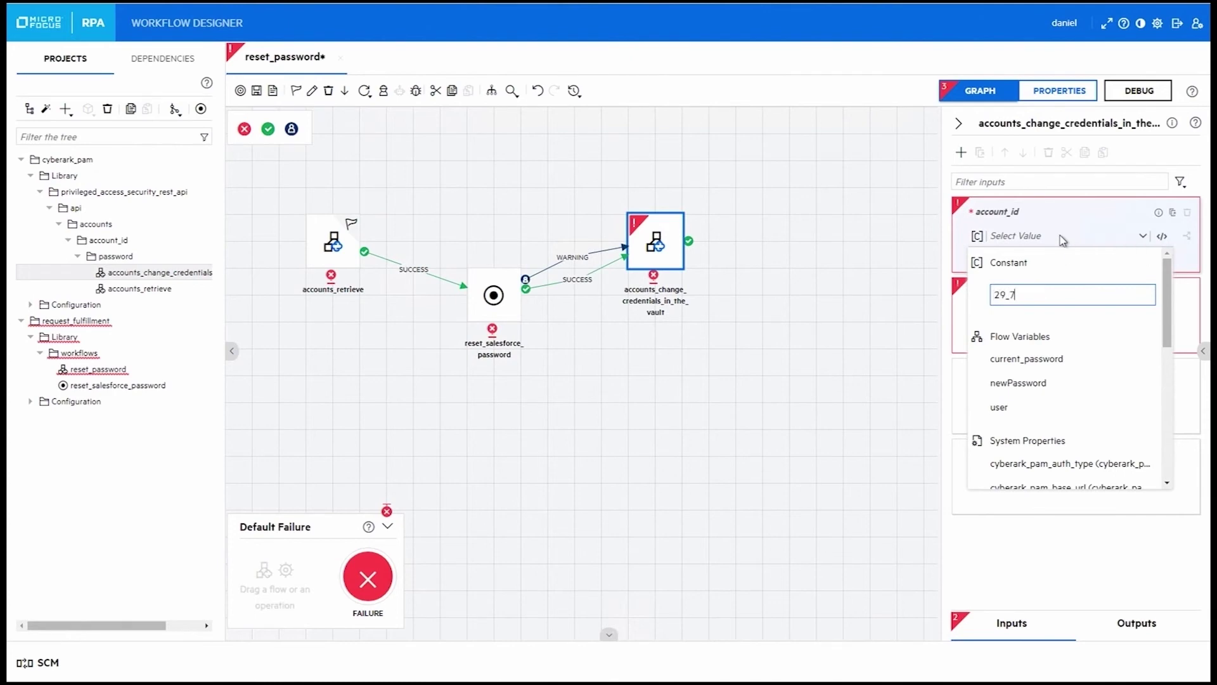
key(Return)
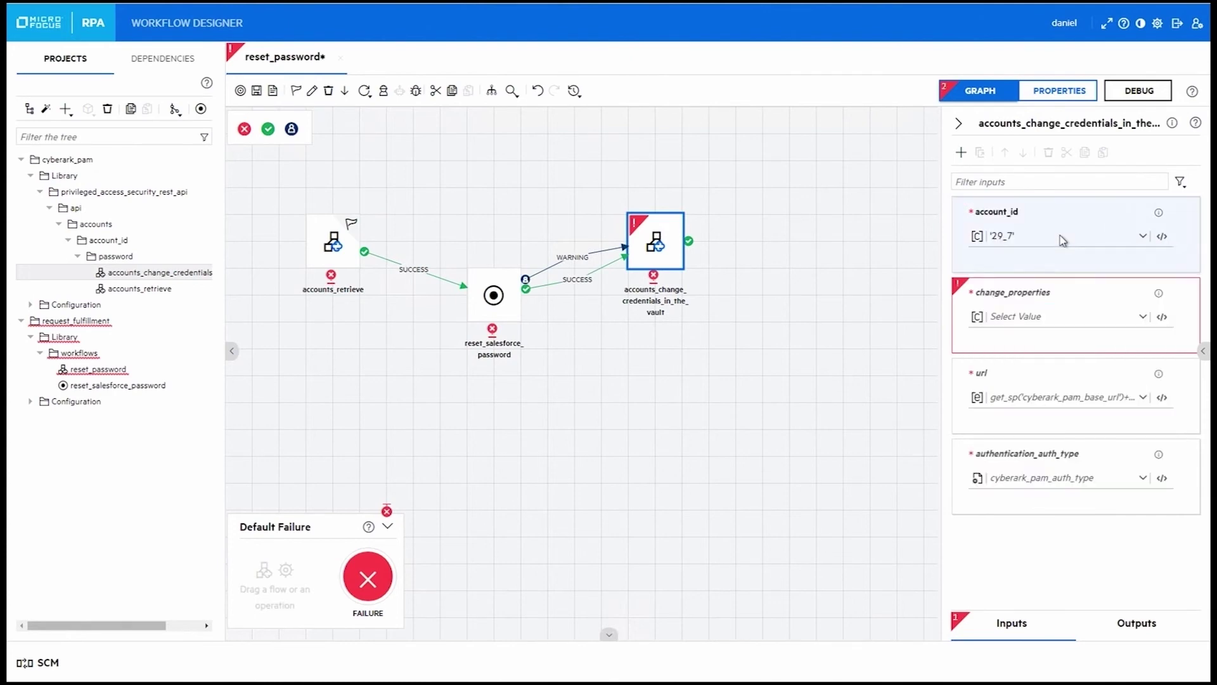
Set change_properties to constant 'password_change' and place a success end right of the vault step.
click(1024, 321)
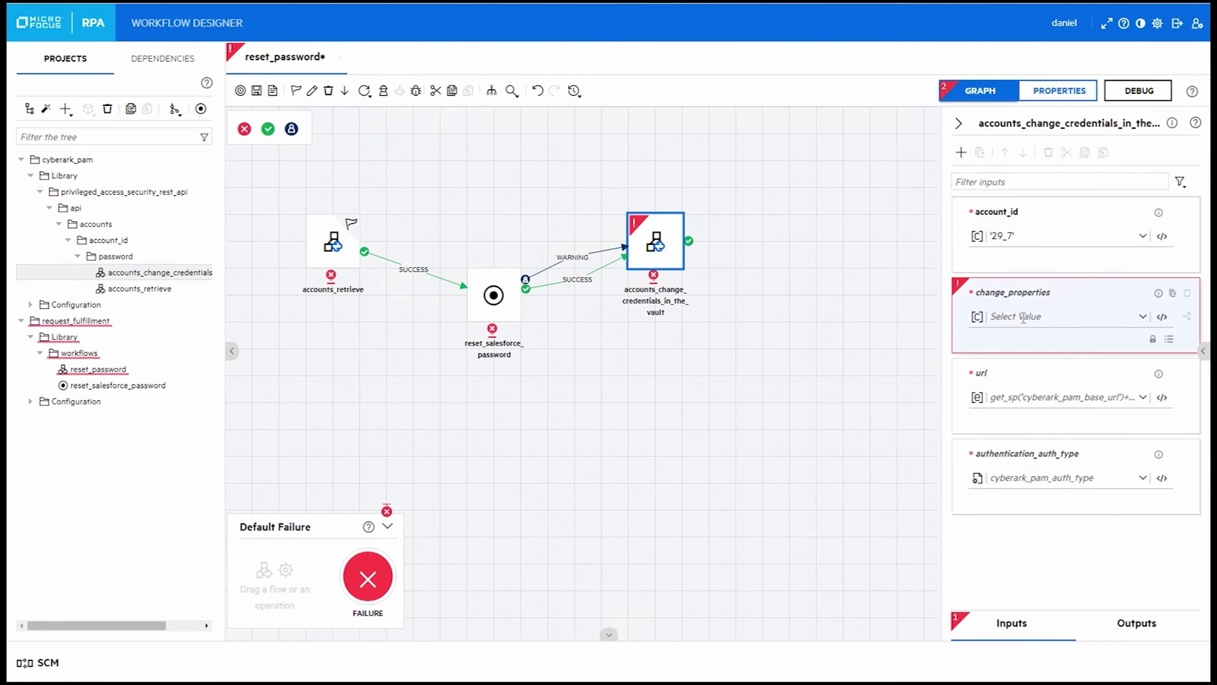
double_click(1039, 318)
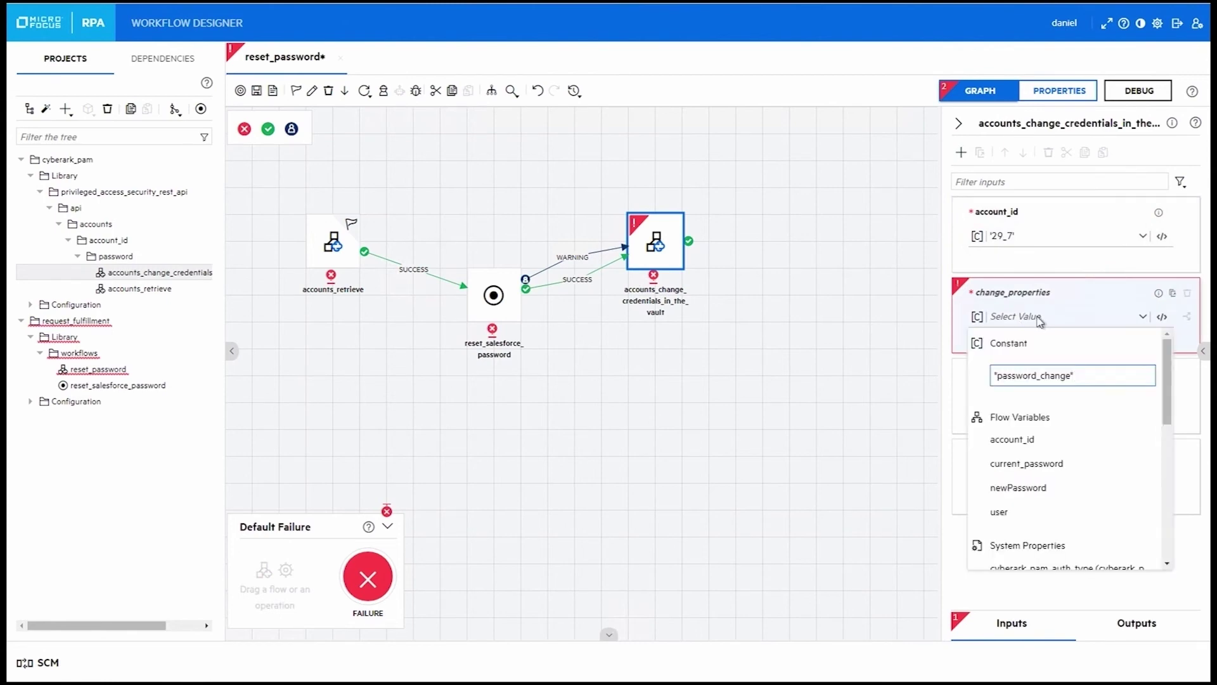
key(Return)
drag(268, 129, 873, 254)
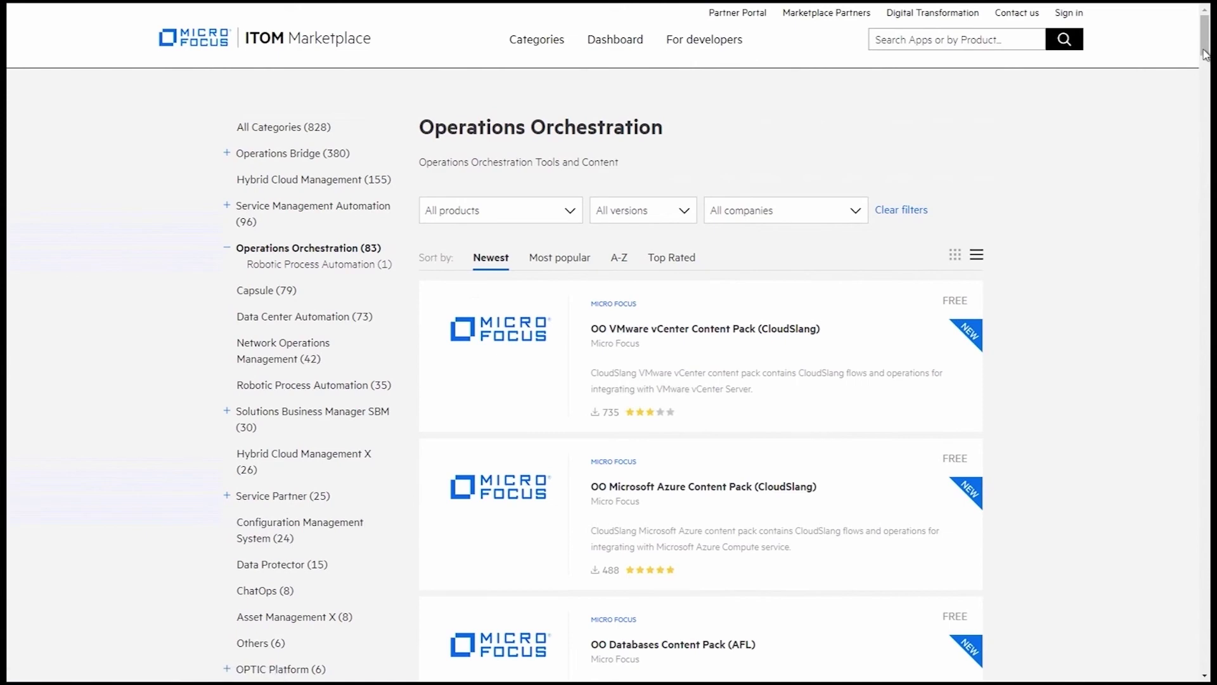
Download the OO Micro Focus SMAX Content Pack (CloudSlang) jar from the ITOM Marketplace.
drag(1203, 49, 1206, 425)
click(702, 331)
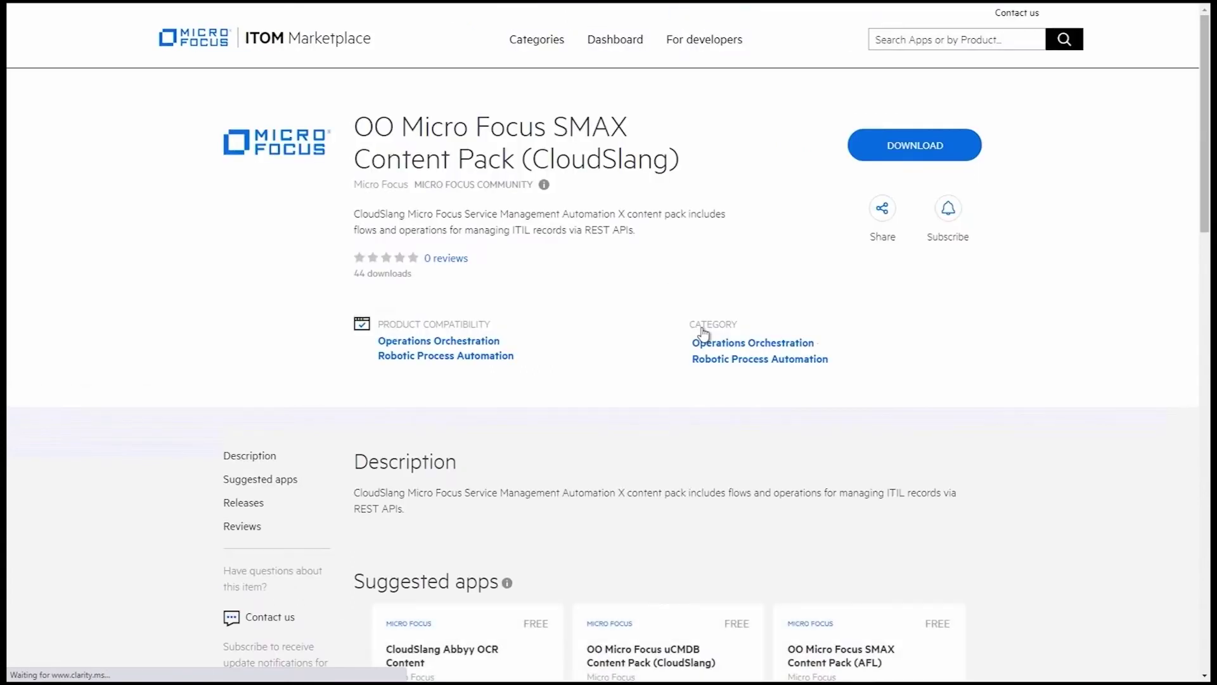
click(901, 156)
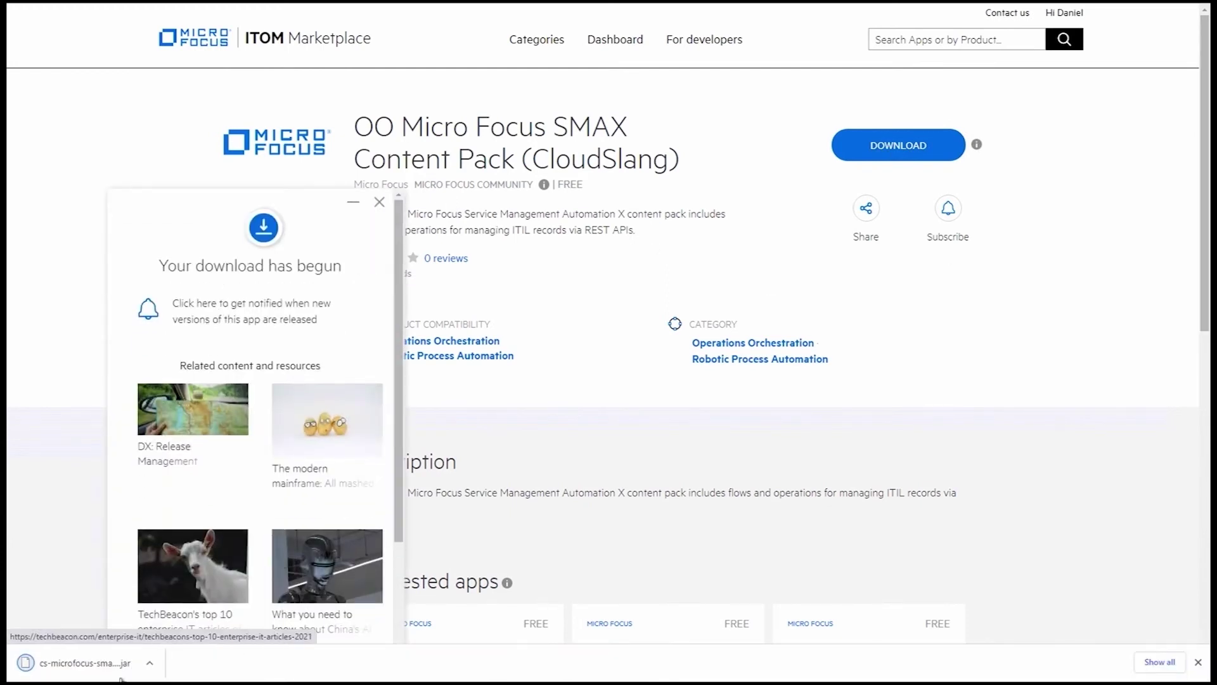
click(97, 664)
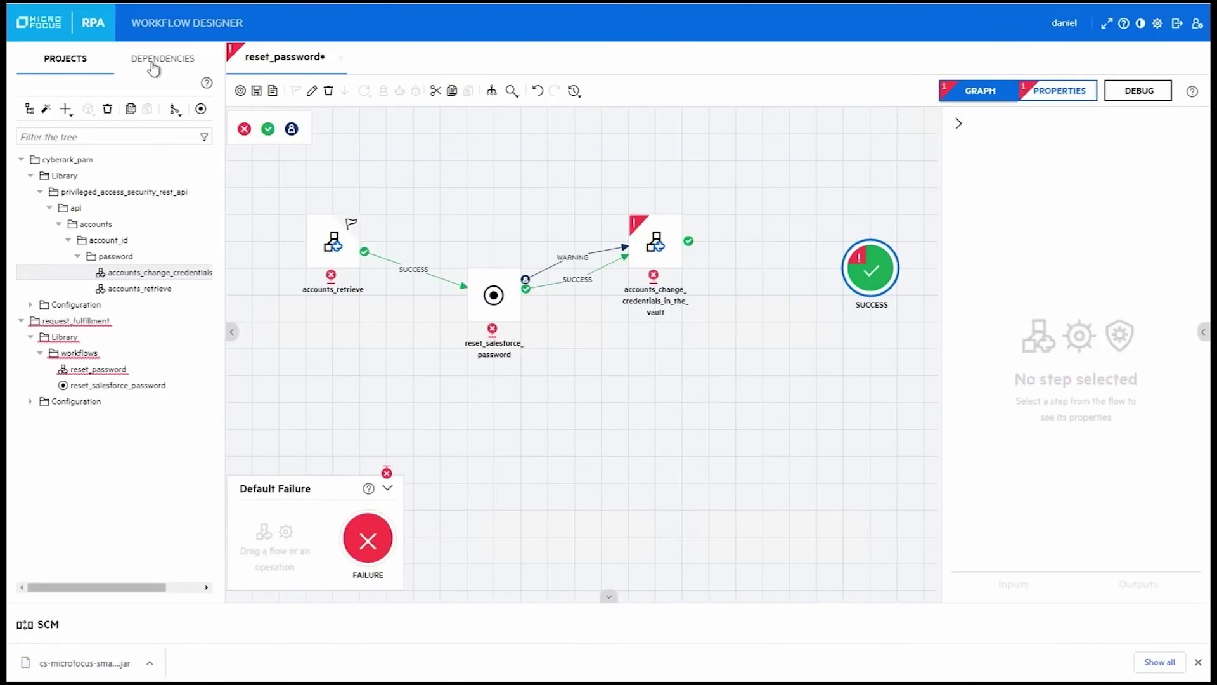
Import cs-microfocus-smax-cp-1.0.0.jar from Downloads as a dependency and expand Micro Focus SMAX.
click(153, 65)
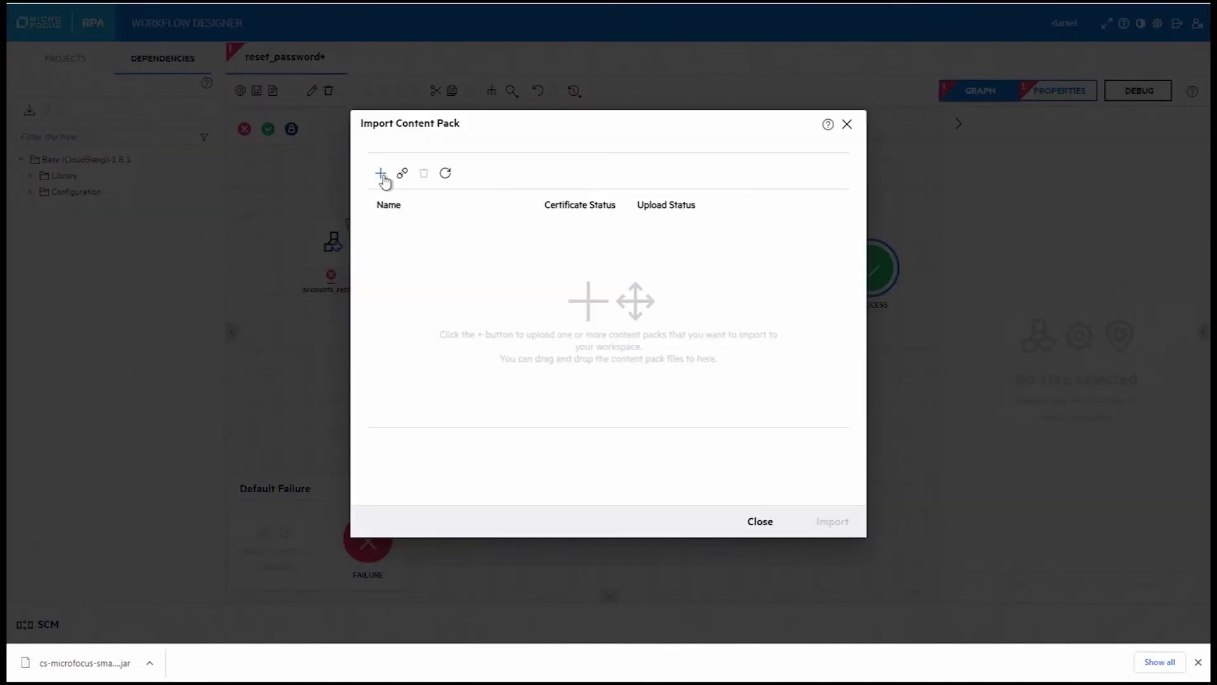
click(381, 174)
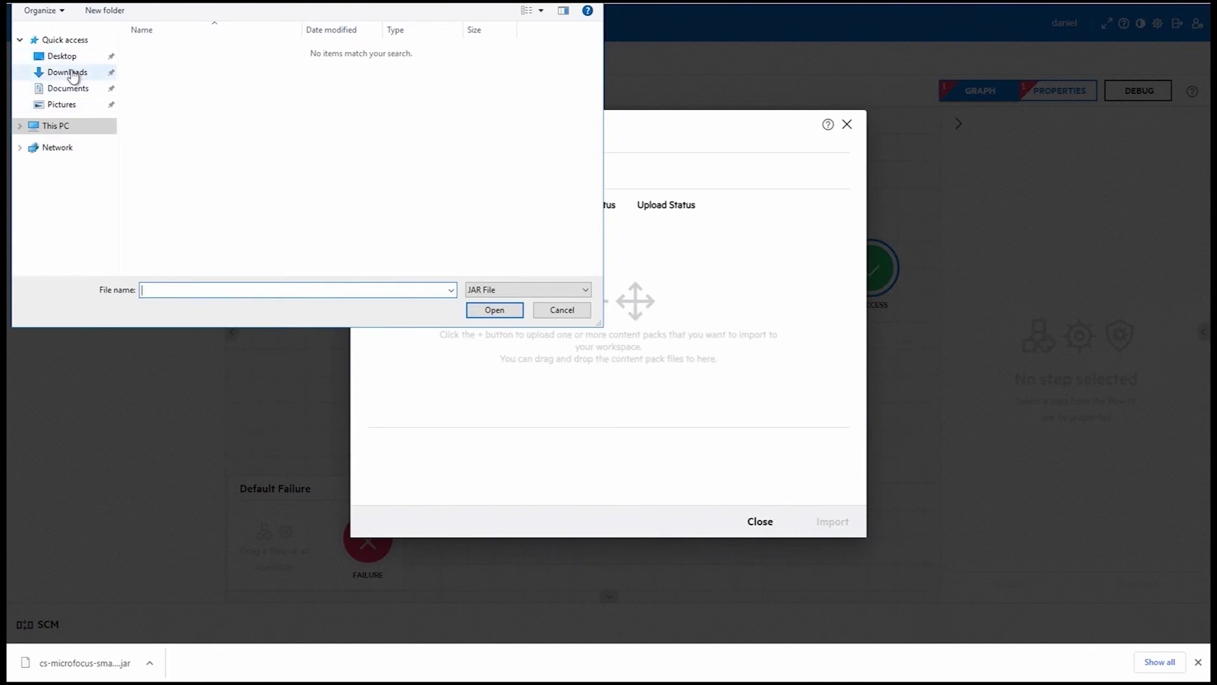
click(74, 73)
click(176, 50)
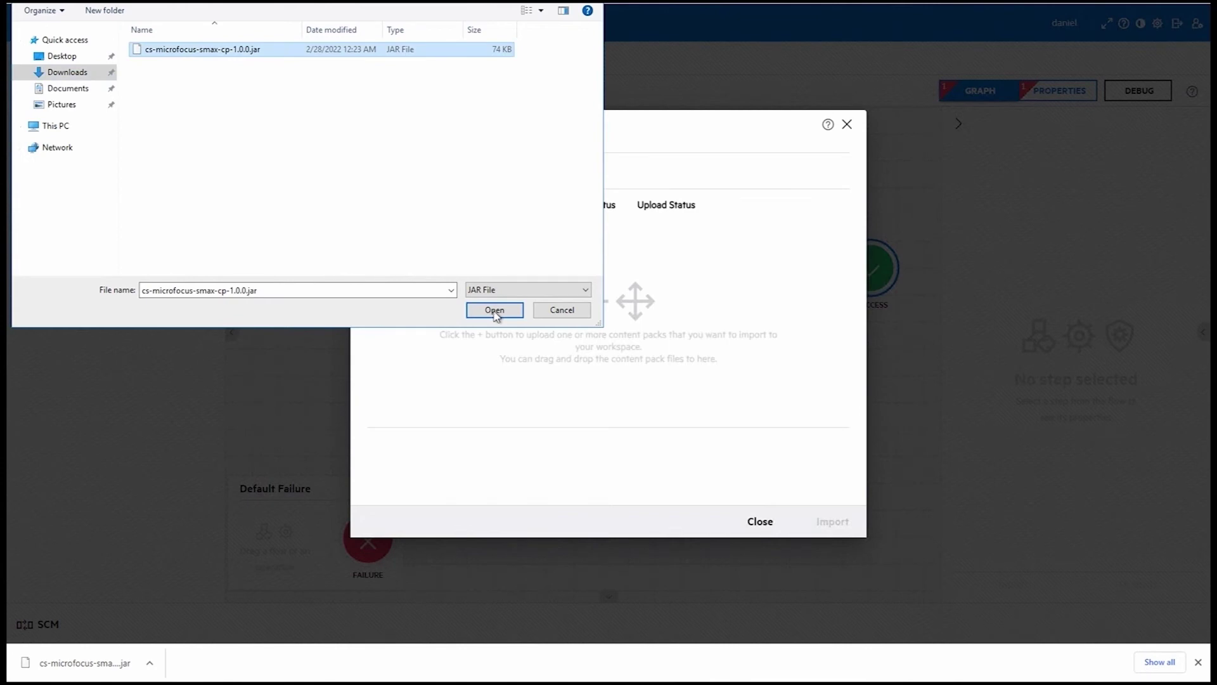
click(494, 310)
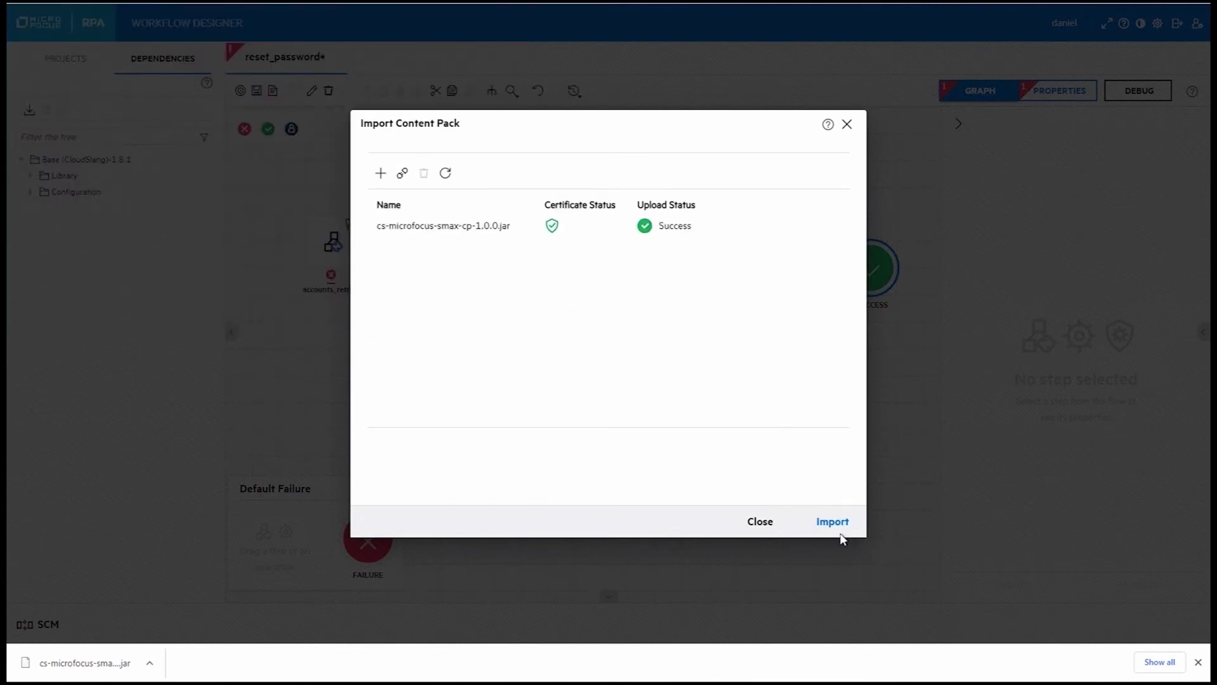
click(832, 522)
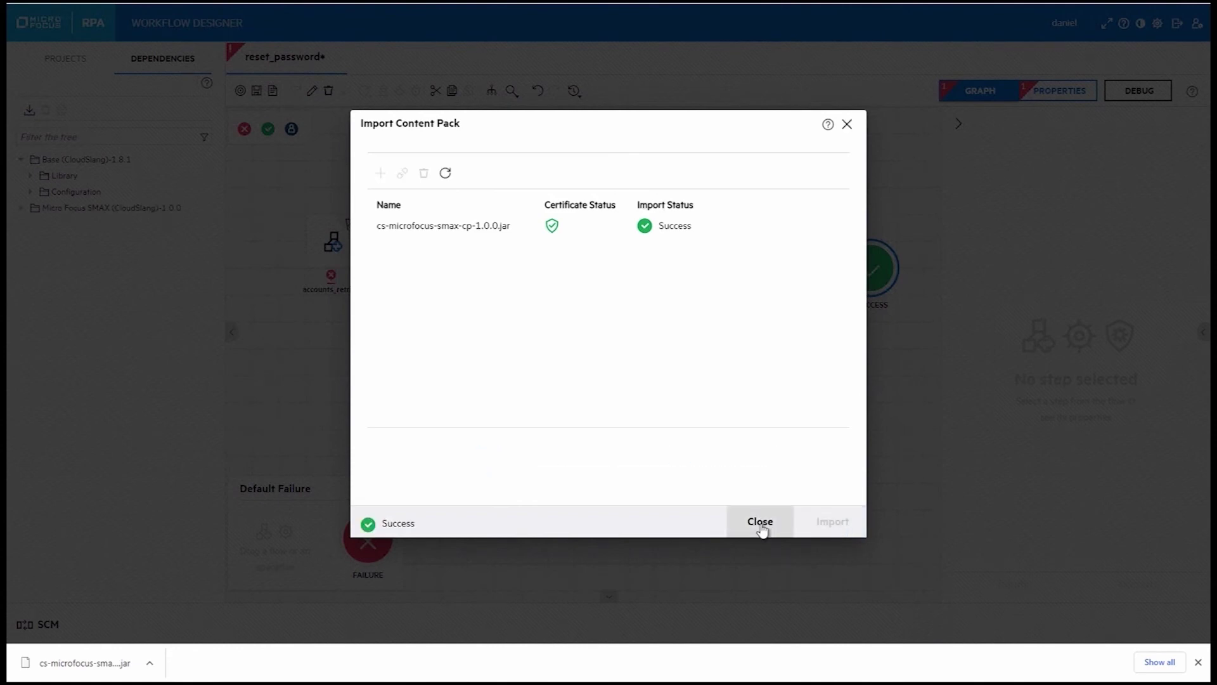
click(761, 524)
click(23, 208)
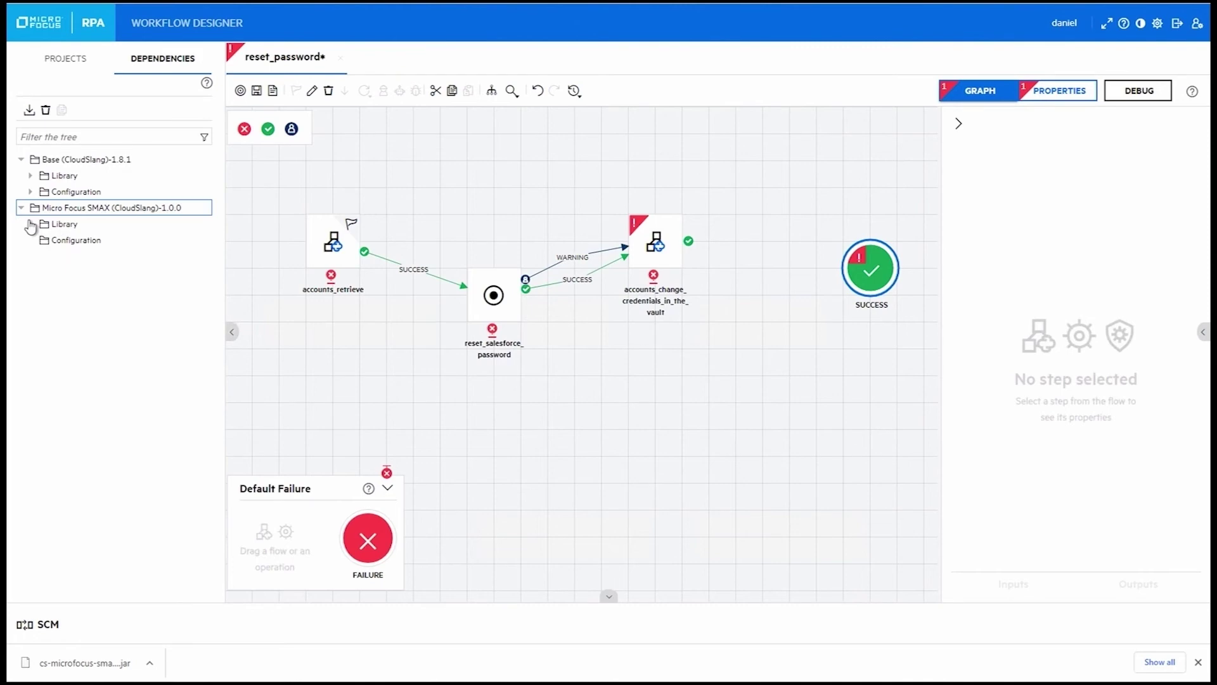
Add update_incident from the SMAX service_management_automation incidents library to the reset_password canvas.
click(30, 224)
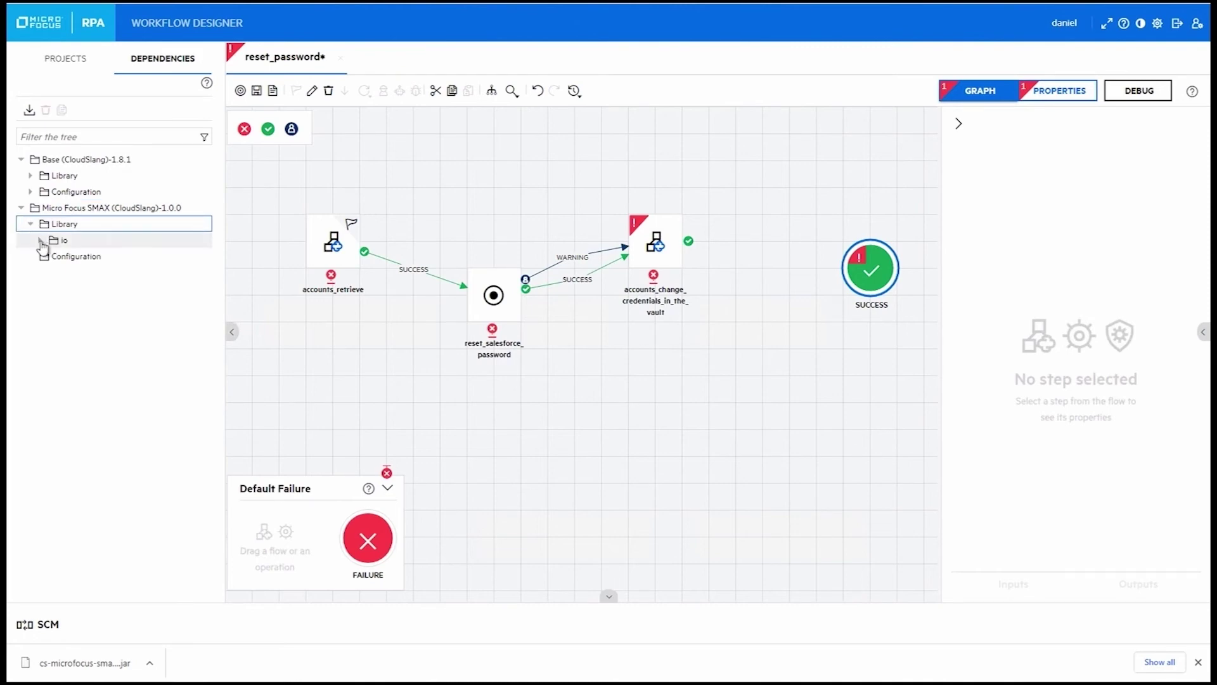
click(40, 241)
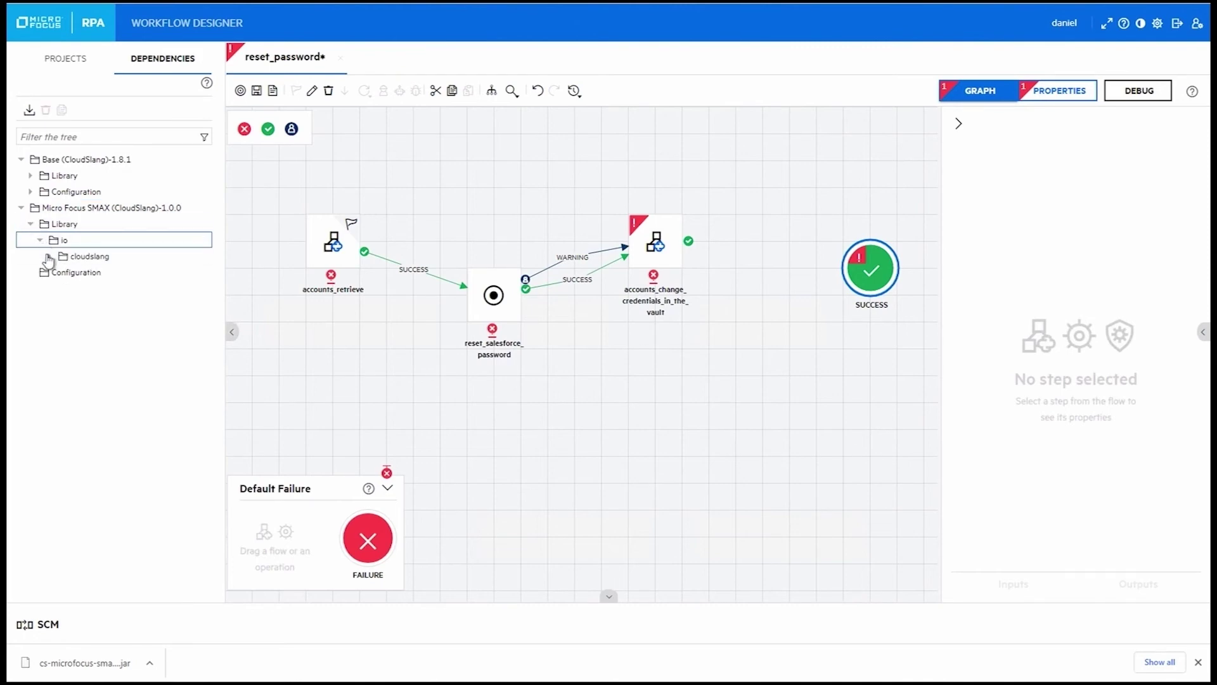
click(50, 256)
click(57, 273)
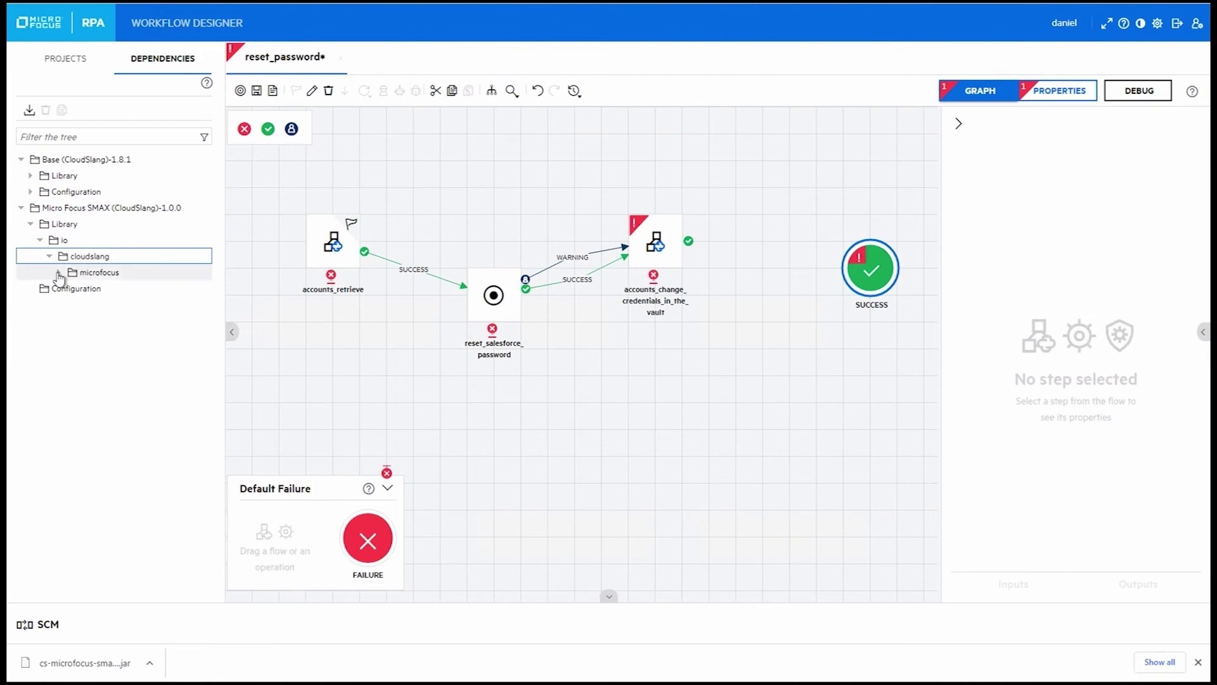
click(69, 289)
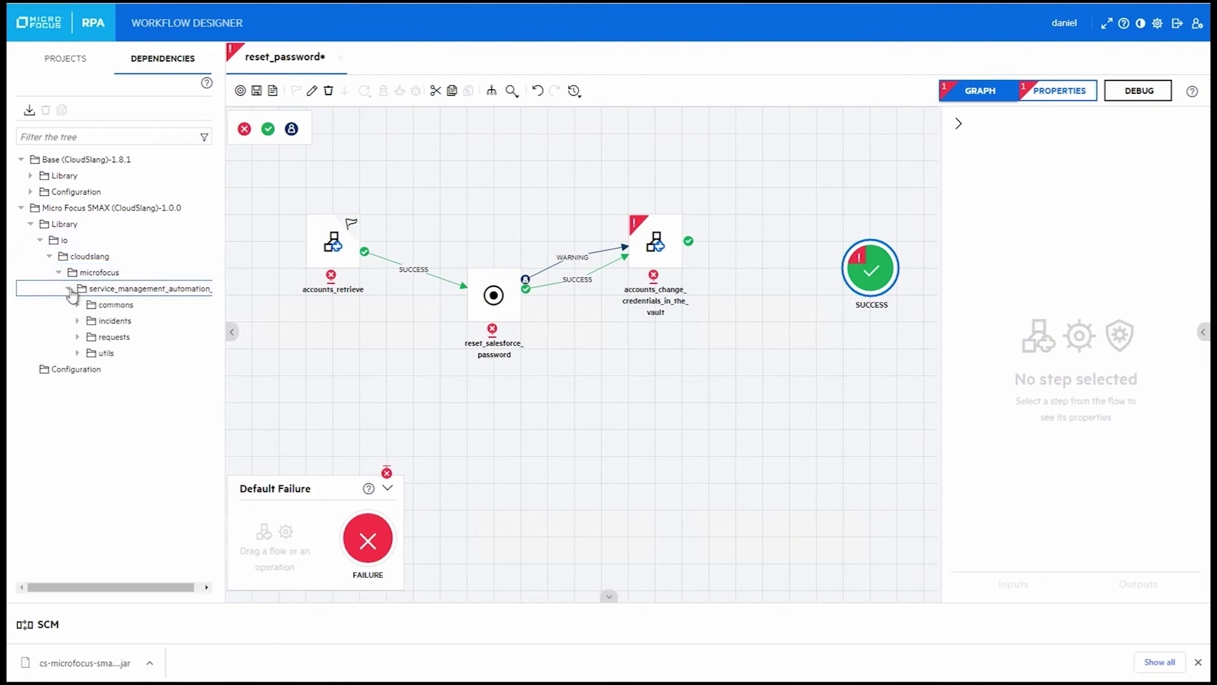
click(80, 322)
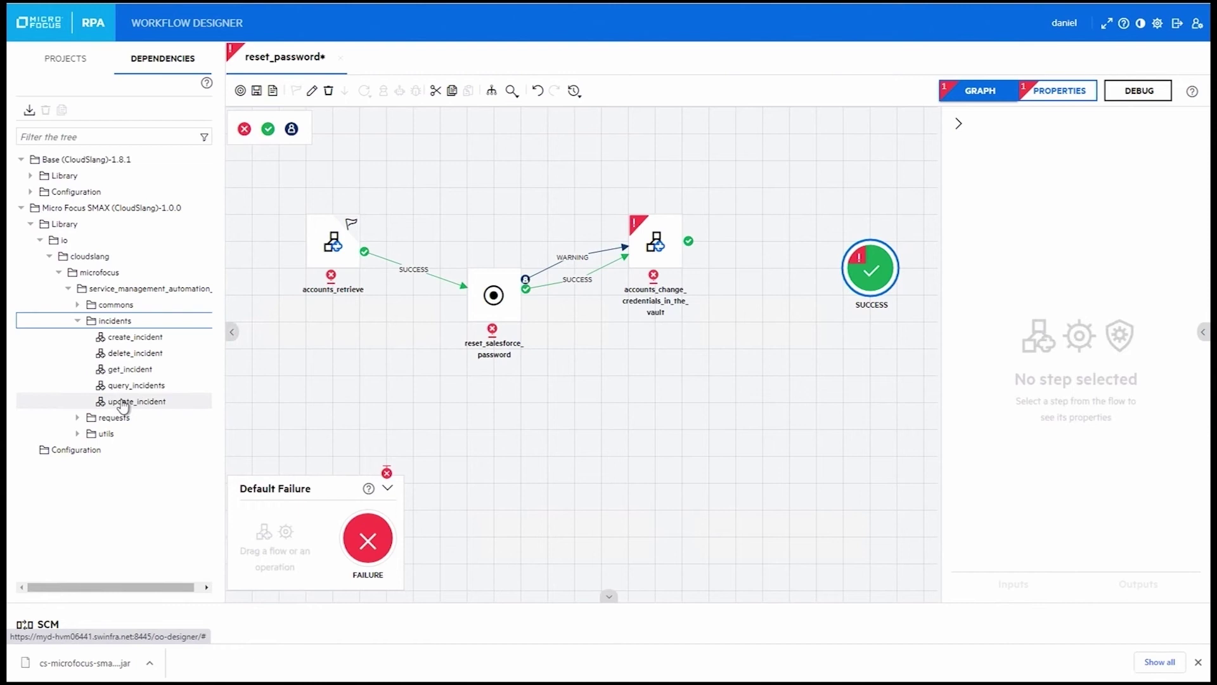
drag(123, 403, 765, 317)
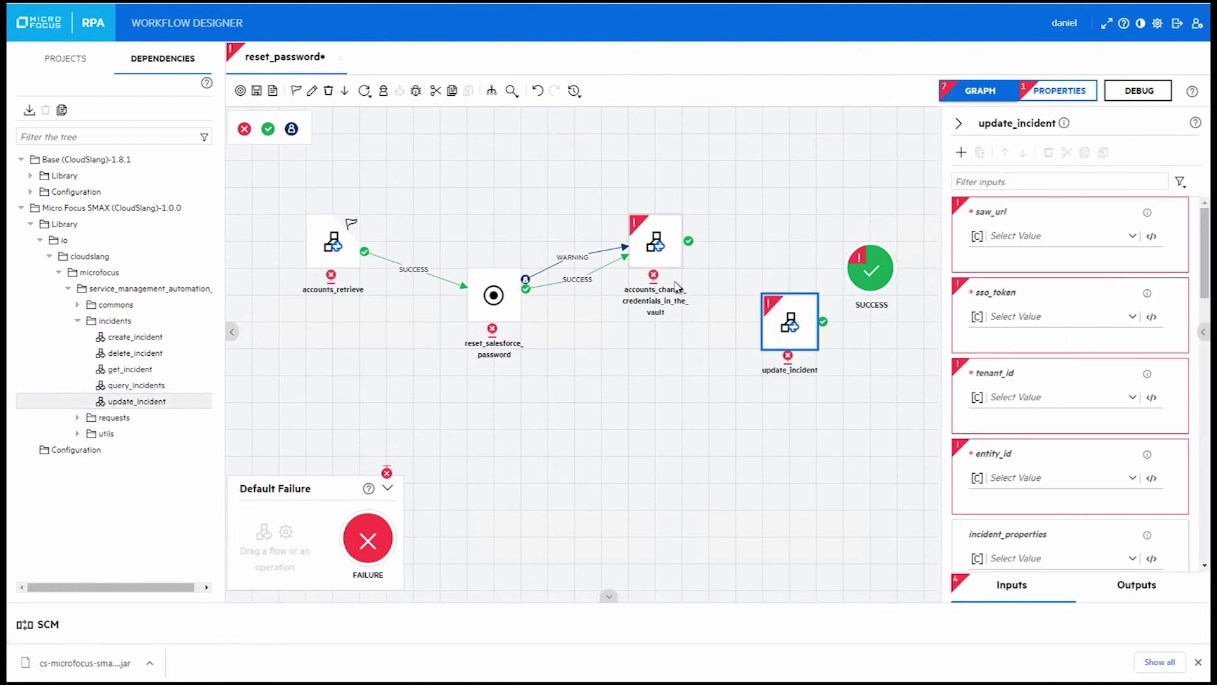
Set update_incident's saw_url, sso_token and tenant_id to the url, token and tenant_id system properties.
click(1133, 236)
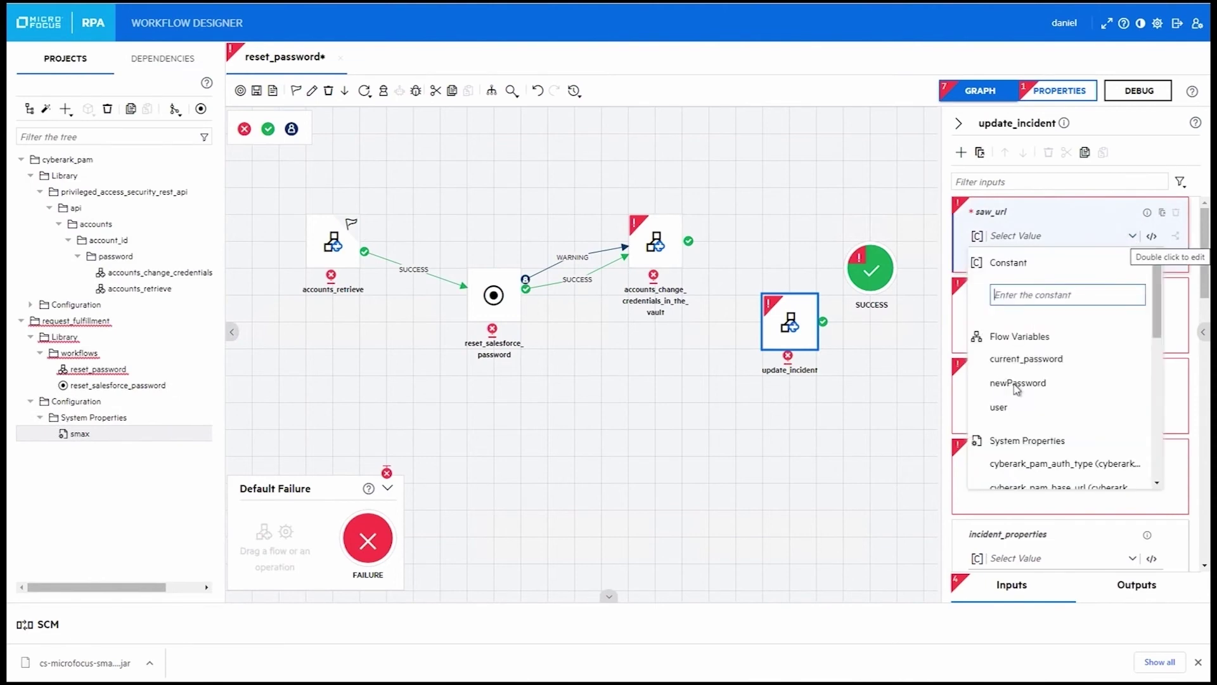
scroll(1064, 420, down, 5)
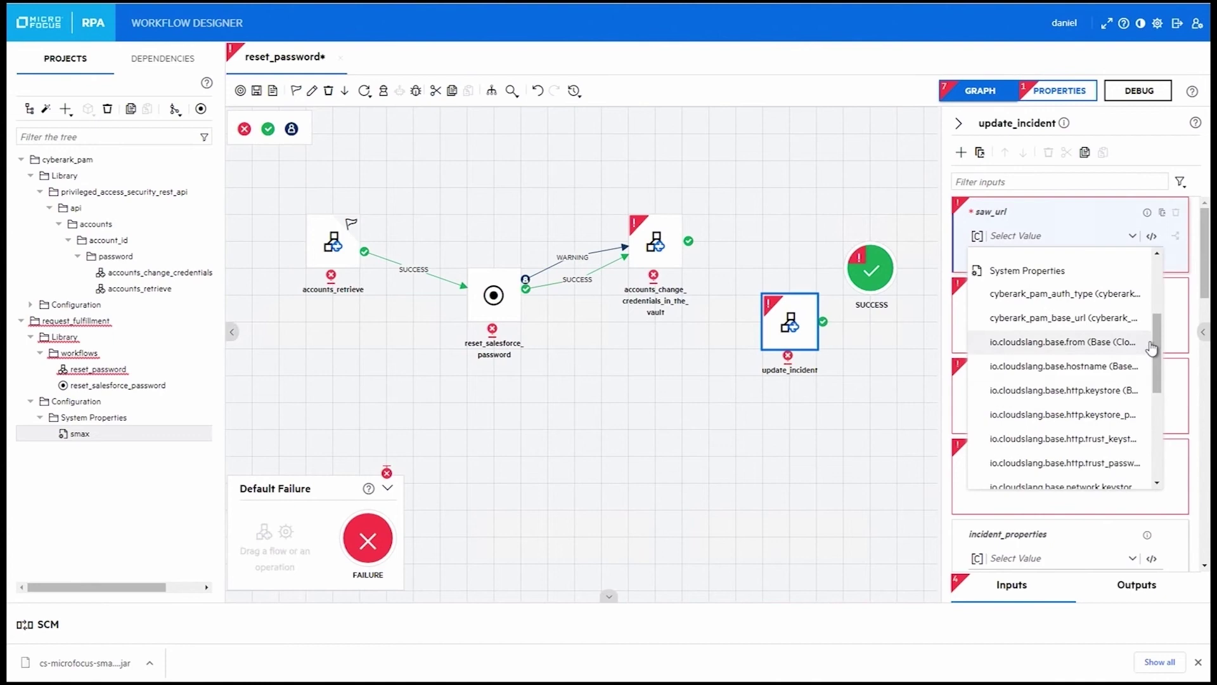
drag(1157, 372, 1155, 479)
click(1155, 486)
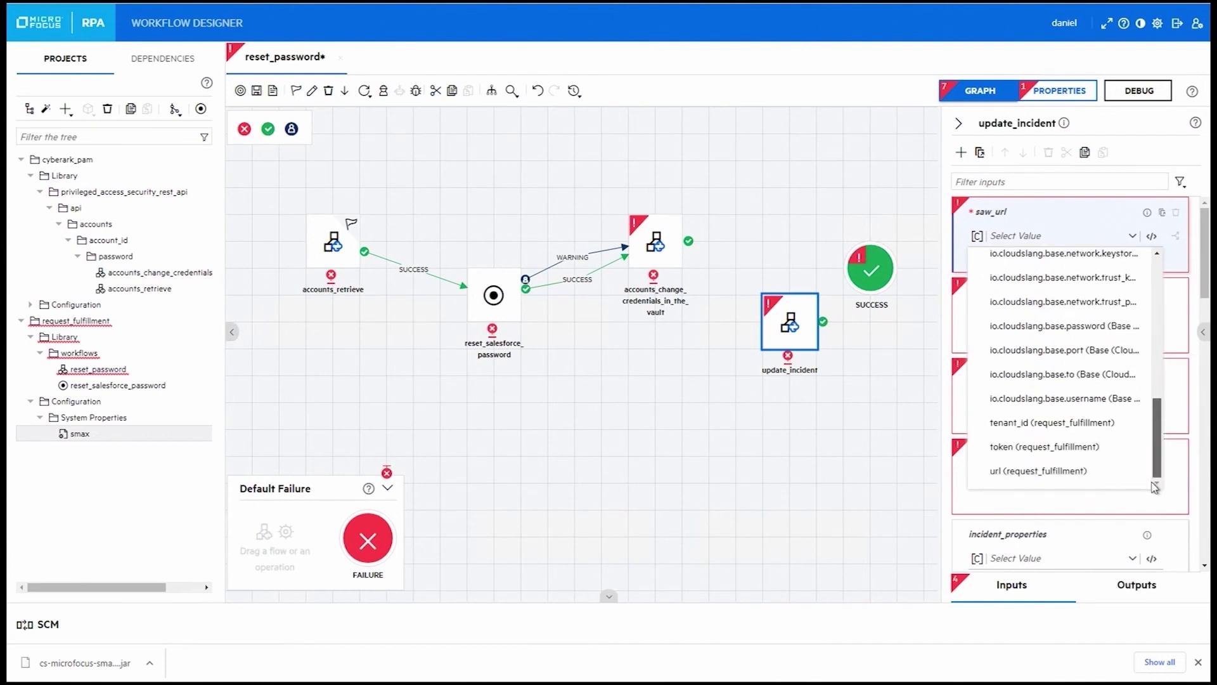
click(1026, 471)
click(1030, 316)
scroll(1156, 386, down, 5)
click(993, 528)
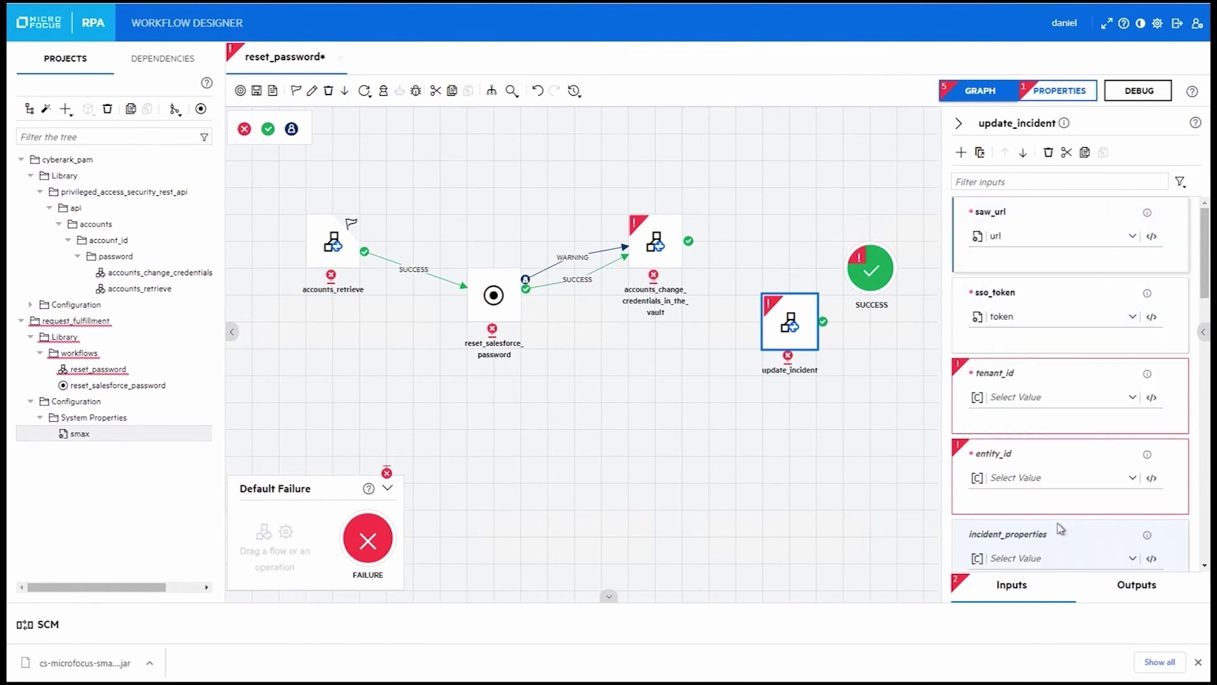
click(1132, 397)
drag(1151, 198, 1152, 413)
click(1141, 325)
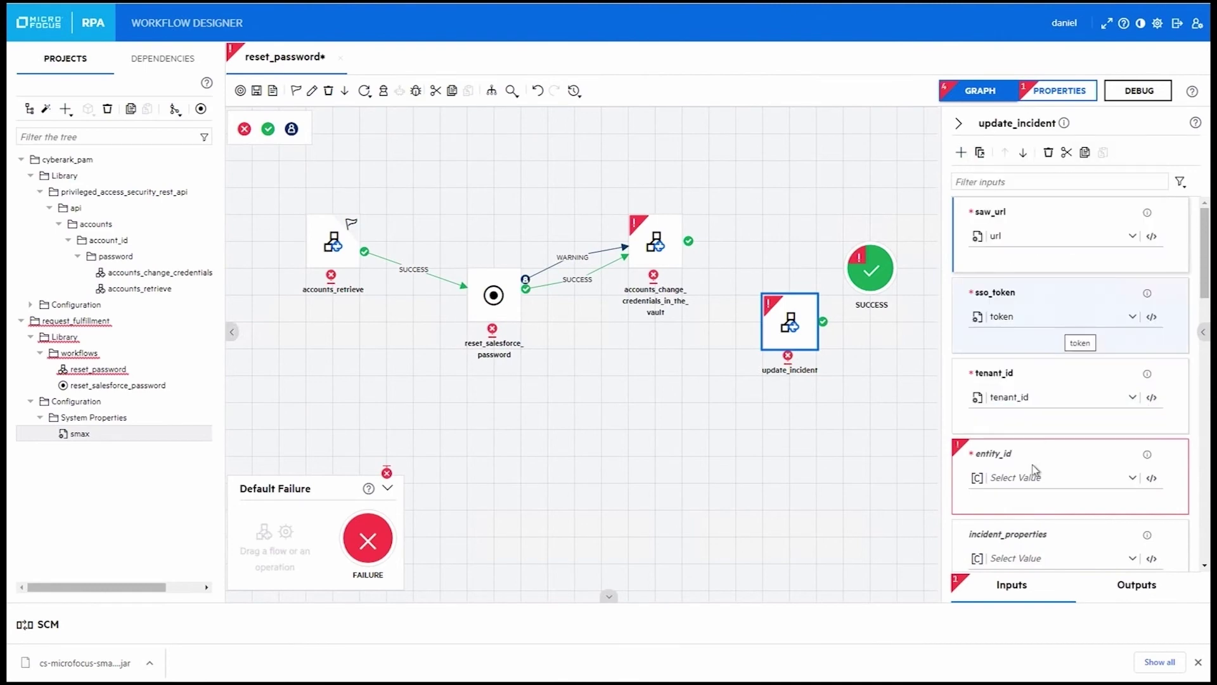
Enter entity_id constant '523129' and connect the vault step's success to update_incident.
click(1036, 476)
text(523129)
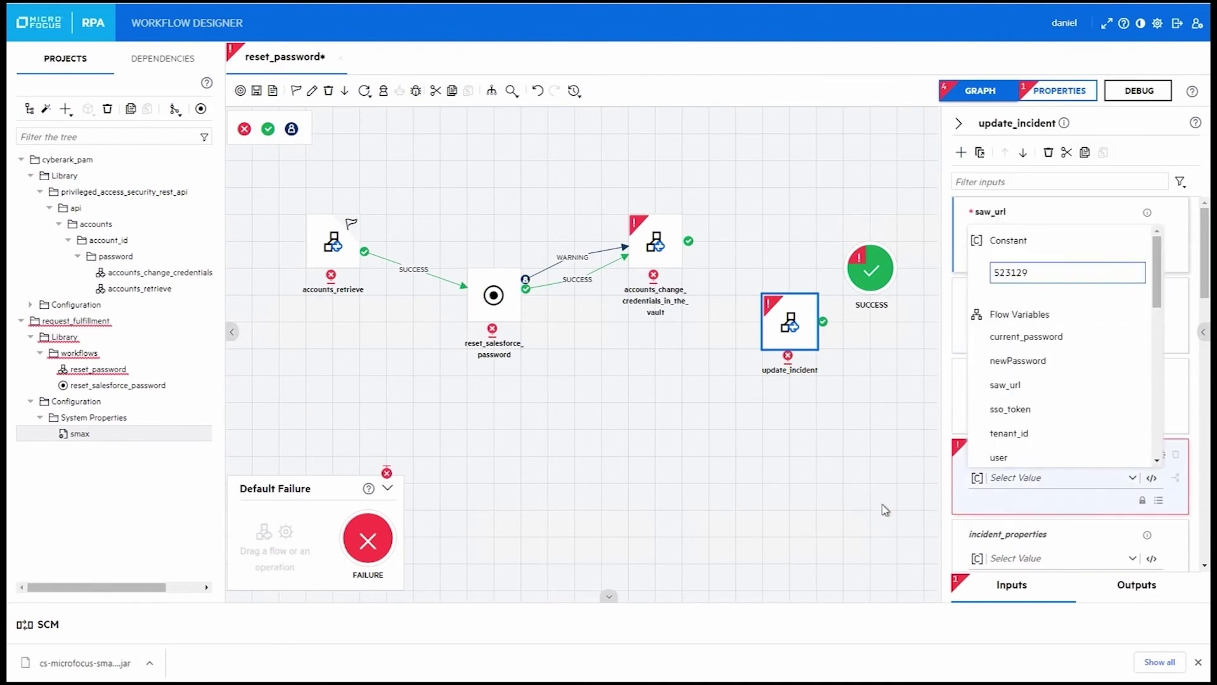
key(Return)
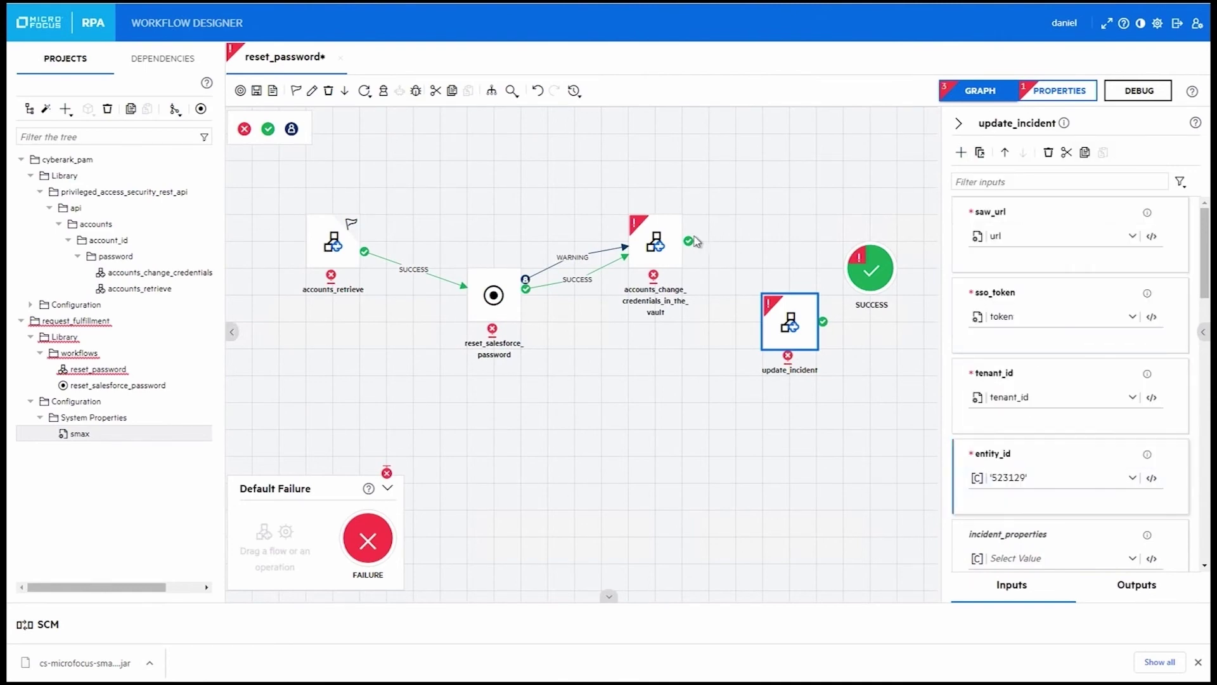
mouse_move(692, 243)
mouse_down()
mouse_move(750, 304)
mouse_move(802, 332)
mouse_move(827, 331)
mouse_move(876, 269)
mouse_up()
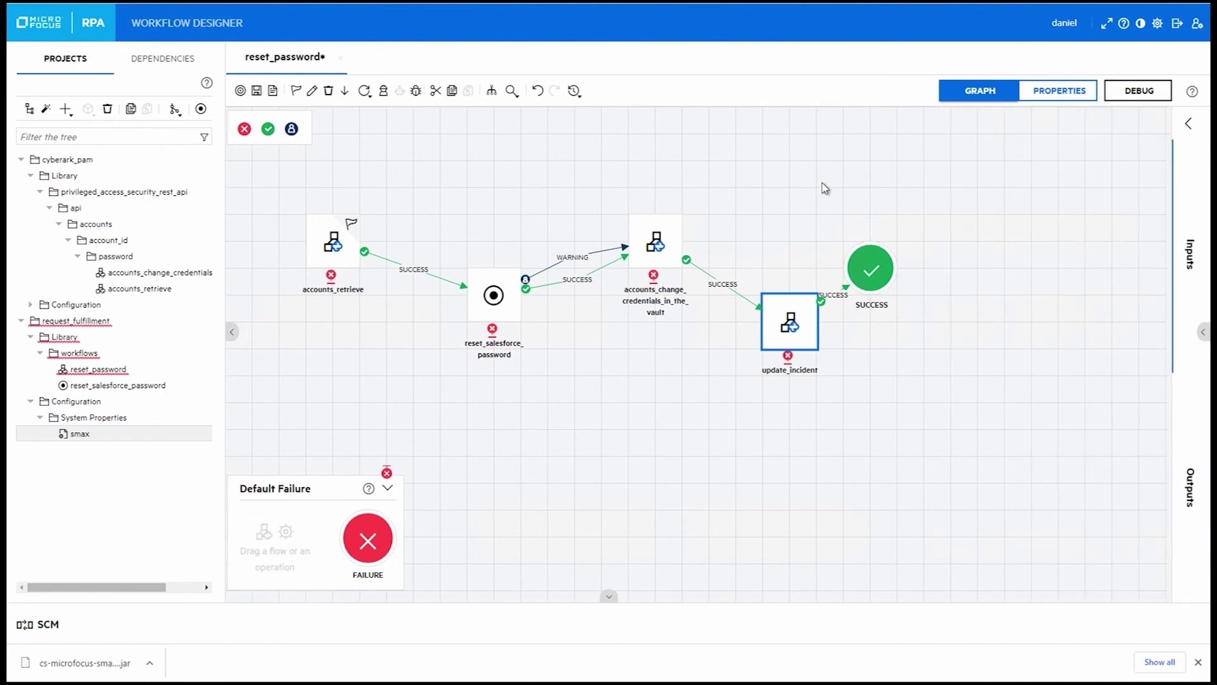
Save the completed reset_password workflow, then open and dismiss the request_fulfillment content pack options.
click(498, 188)
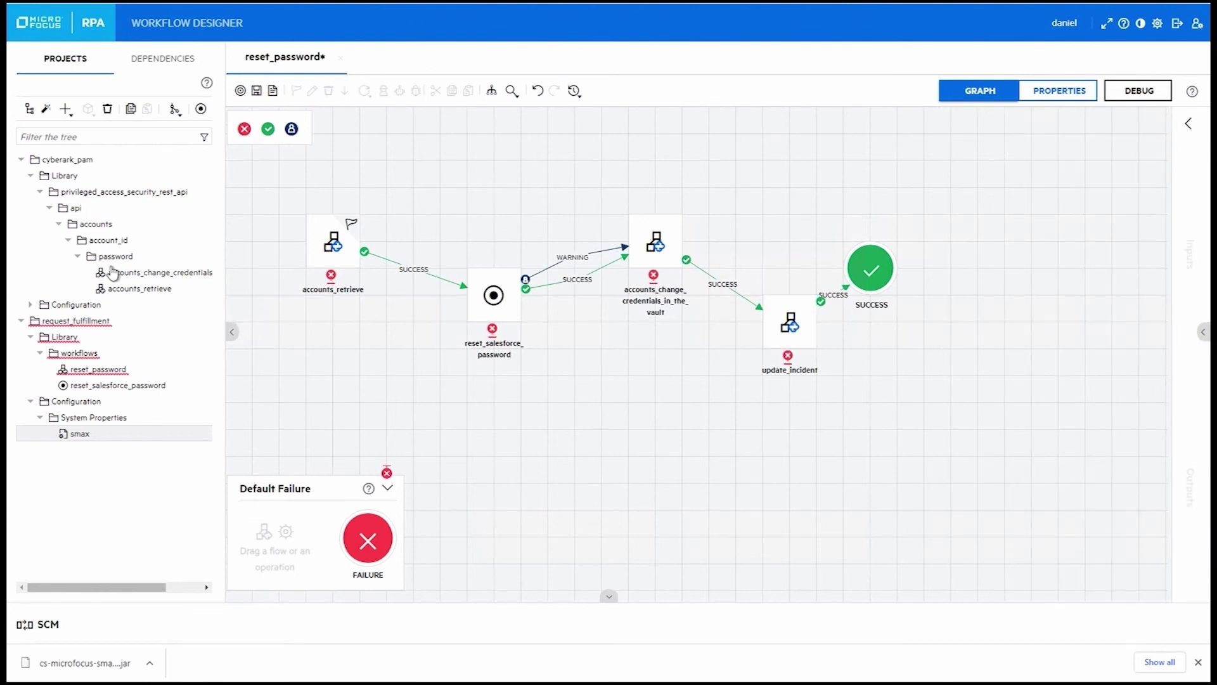
click(257, 92)
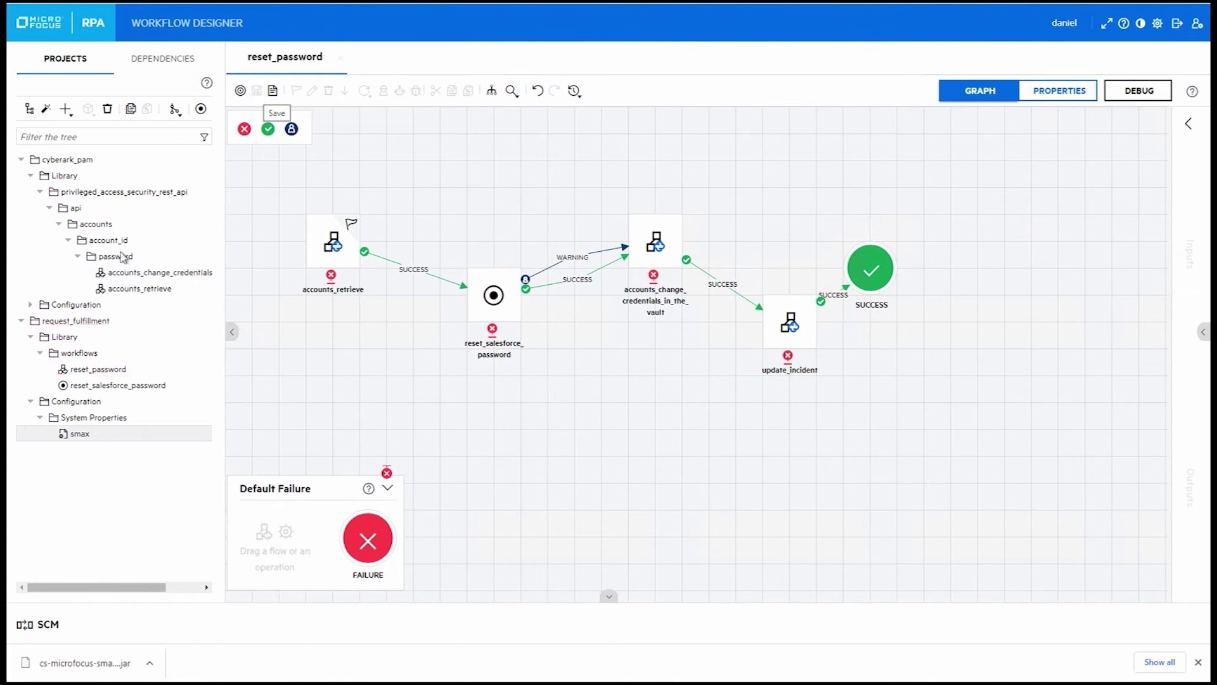
click(75, 320)
click(89, 109)
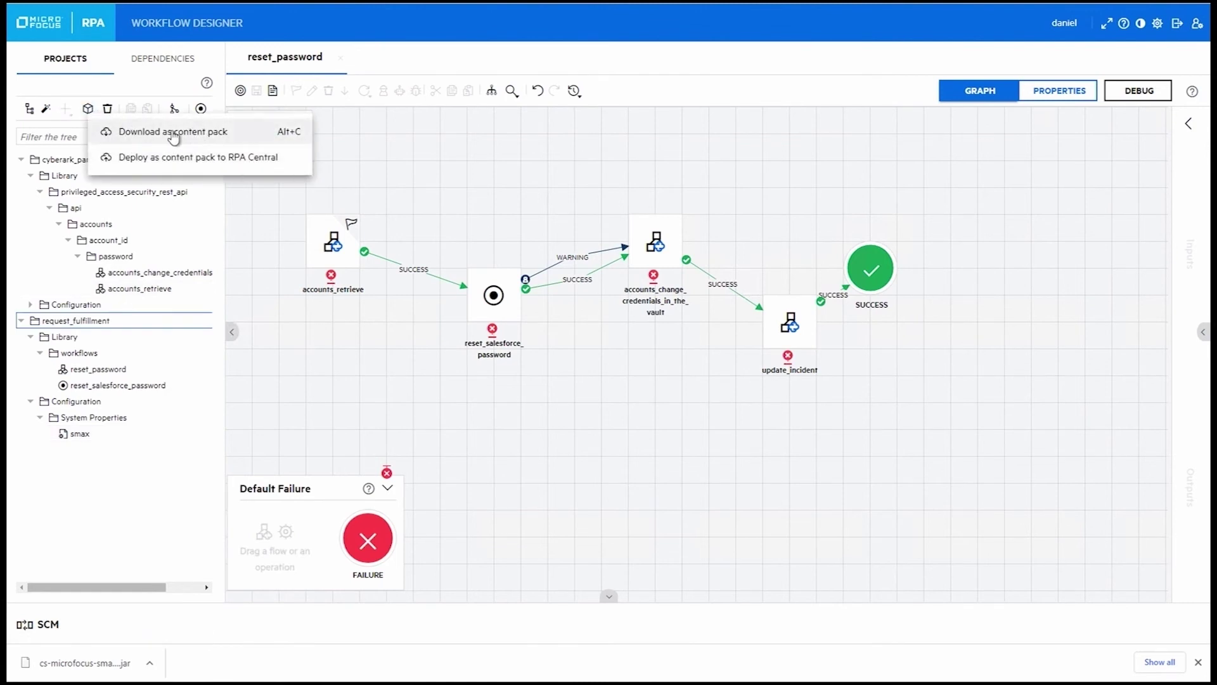
click(513, 166)
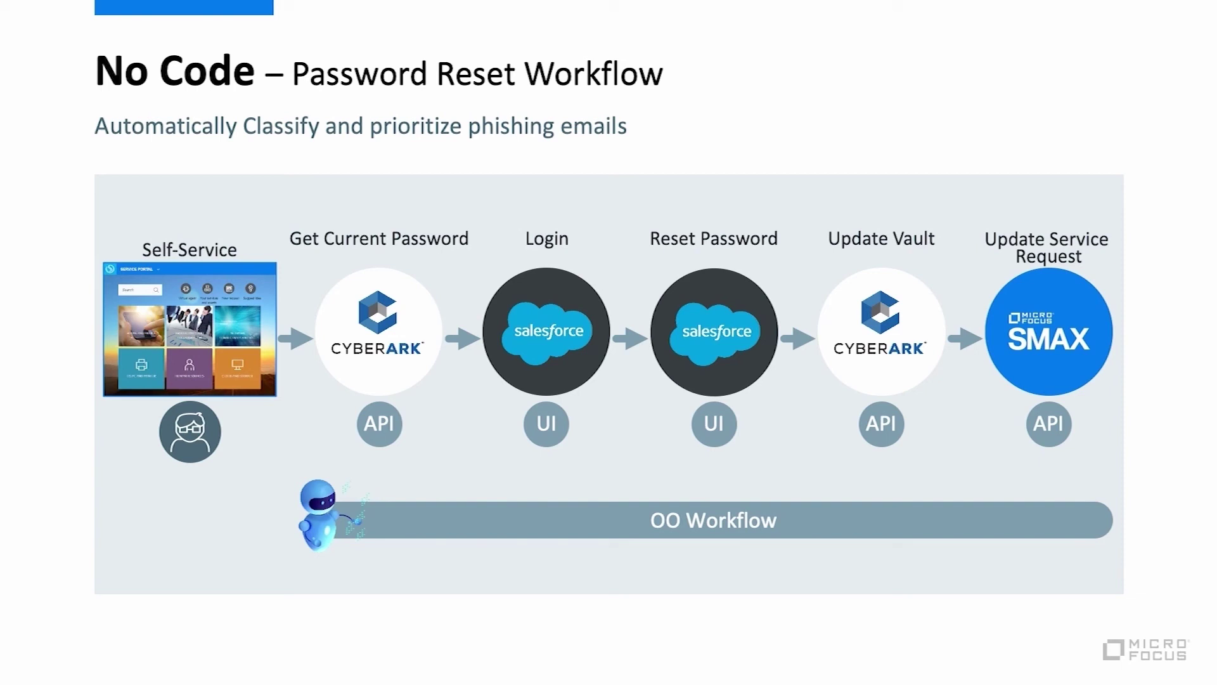
Advance to the 'Automation delivers ROI' slide with the TechValidate survey figures.
key(Right)
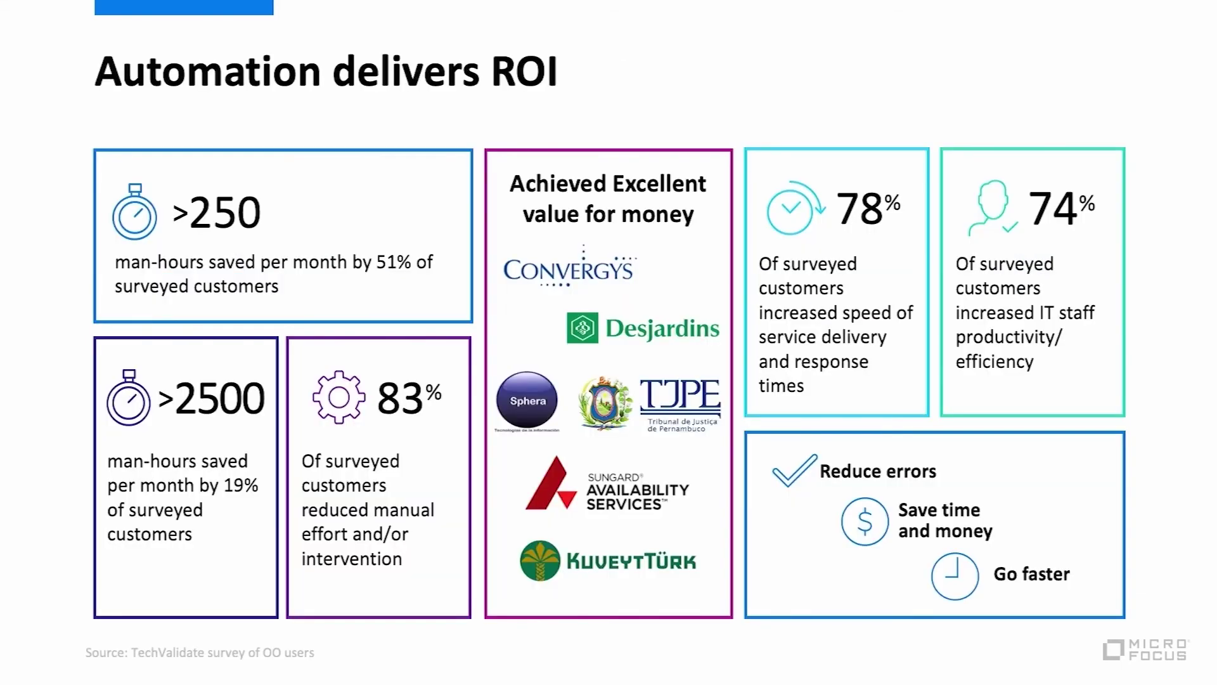
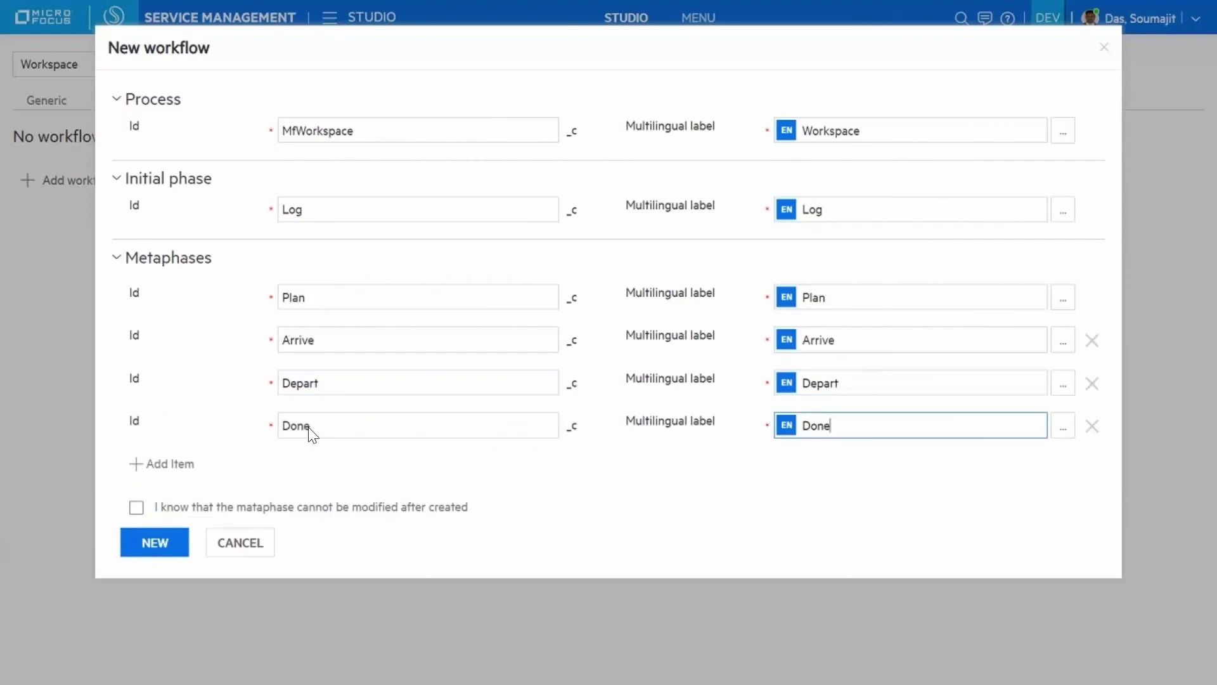
Accept the metaphase warning, then add Await Arrival after Log and PremiseCheckIn after Await Arrival.
click(136, 507)
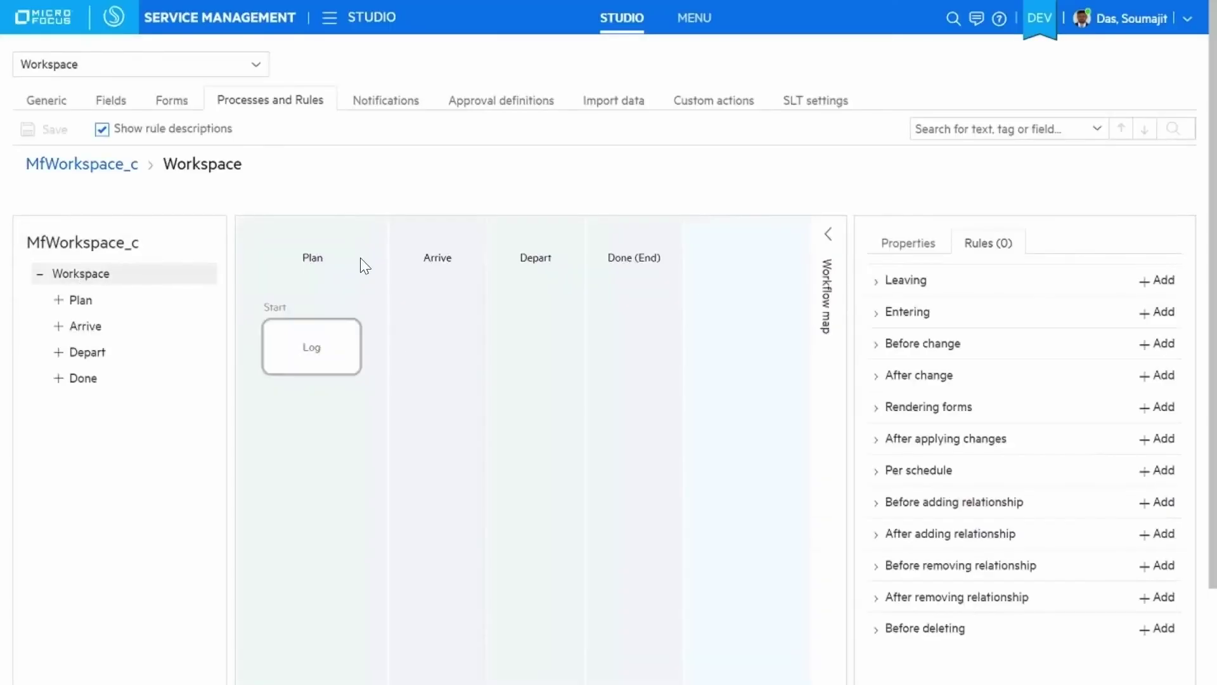
click(312, 356)
click(367, 299)
click(456, 359)
click(481, 299)
double_click(684, 120)
text(PremiseCheckIn)
click(680, 155)
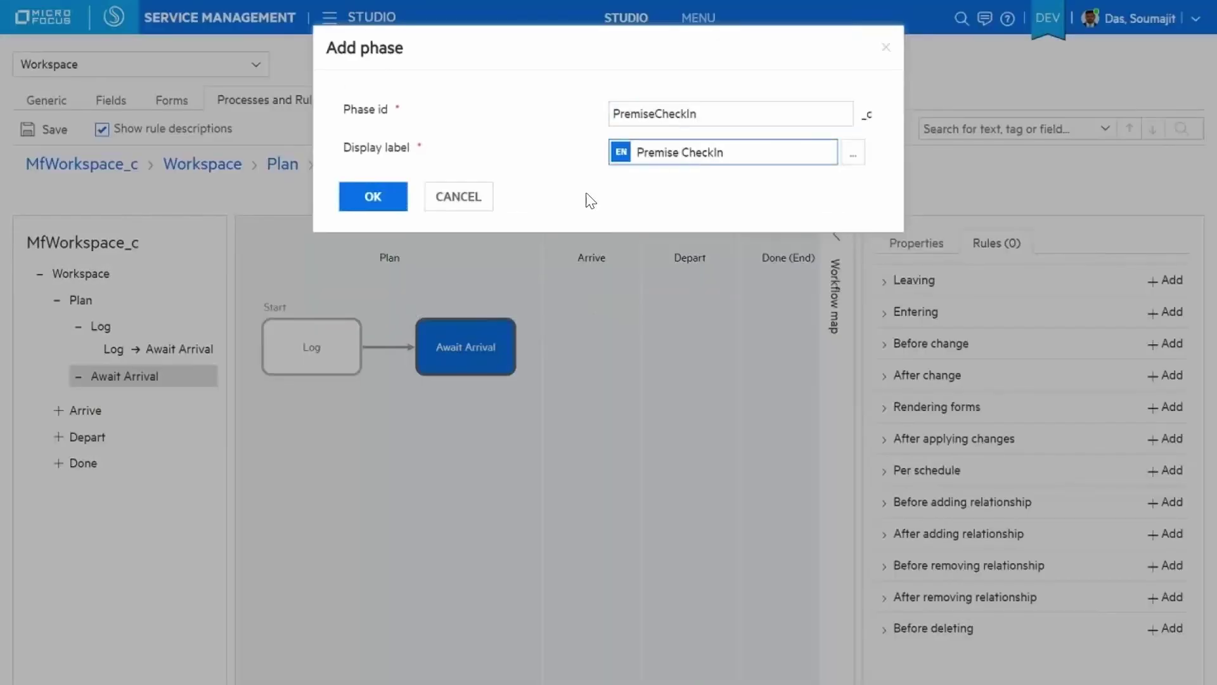
click(374, 197)
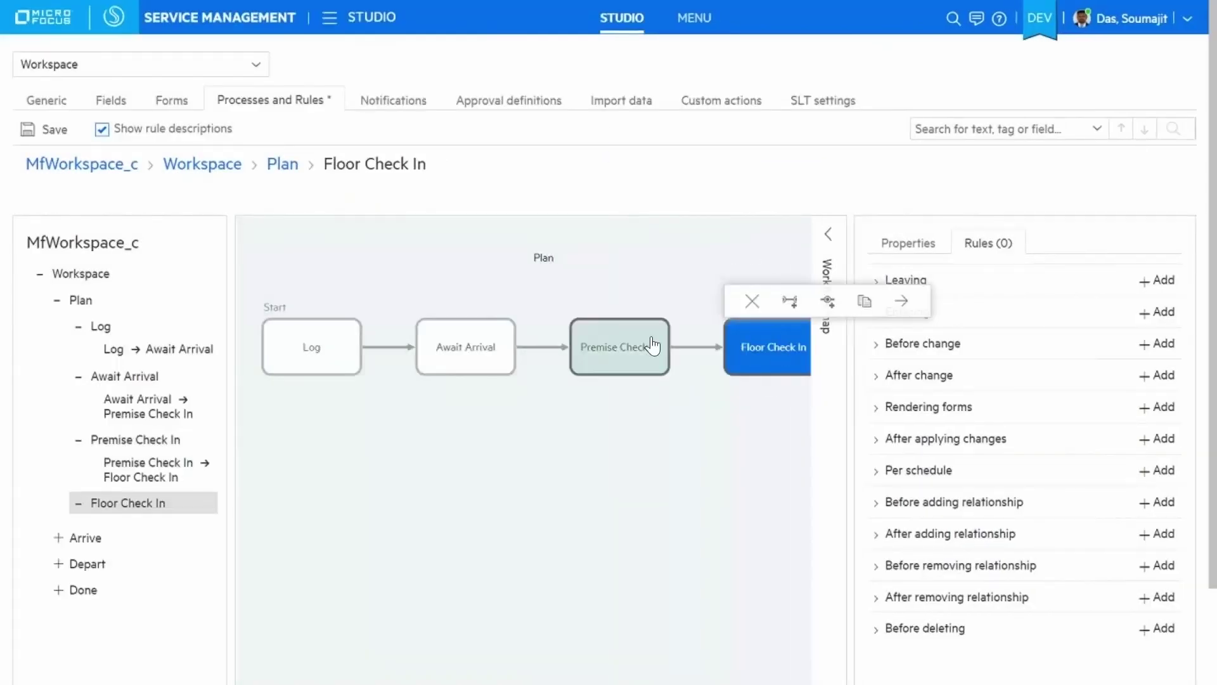
Move the Premise Check In and Floor Check In phases into the Arrive metaphase.
click(653, 345)
click(747, 301)
click(630, 109)
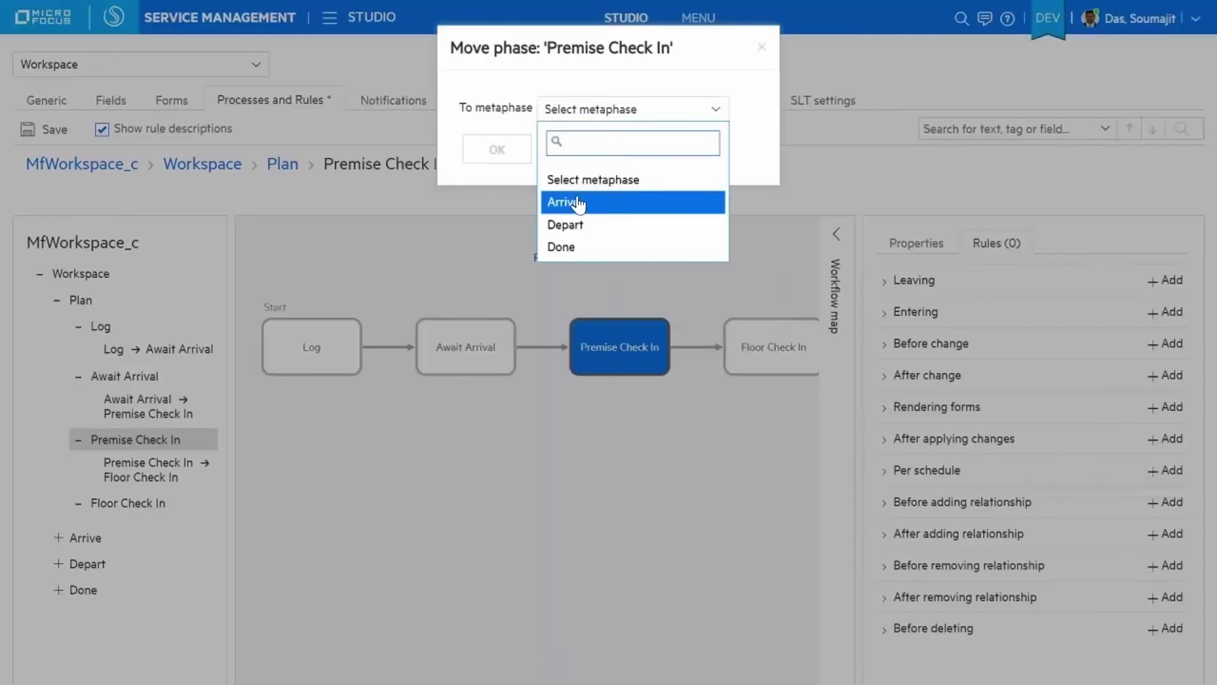
click(557, 198)
click(497, 149)
click(299, 438)
click(440, 398)
click(631, 109)
click(564, 201)
click(497, 149)
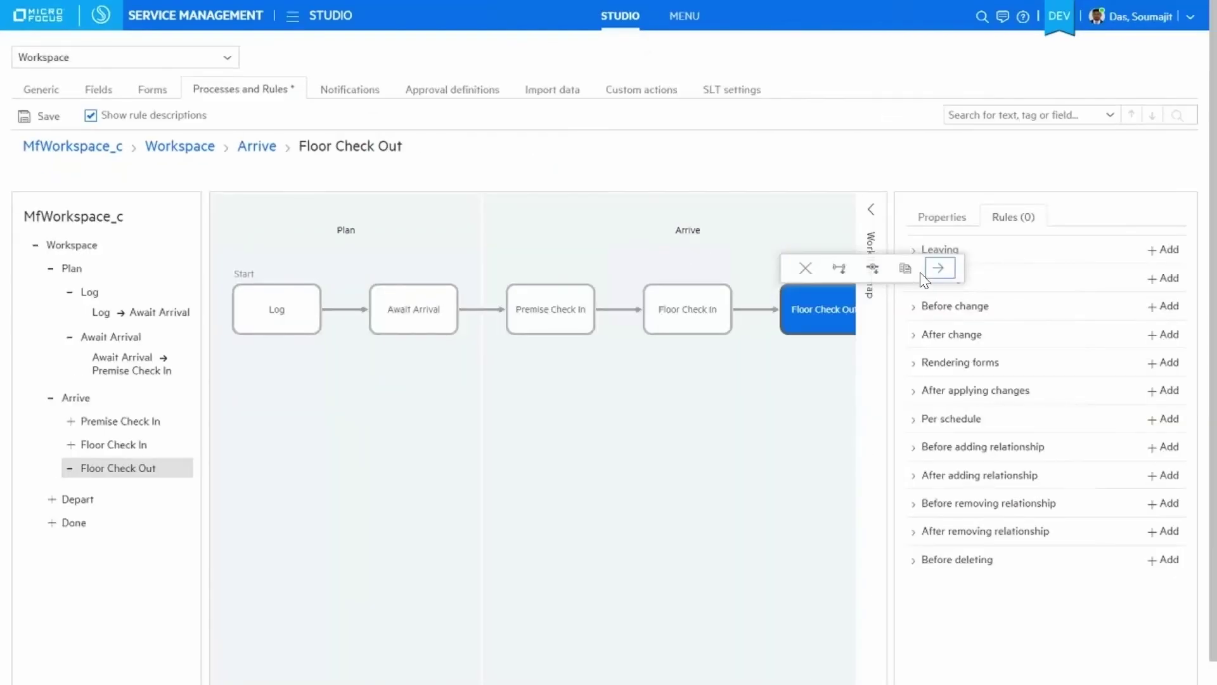
Move Floor Check Out into Depart and add a PremiseCheckOut phase after it.
click(938, 267)
click(631, 114)
click(564, 201)
click(503, 277)
click(838, 267)
text(PremiseCheckOut)
click(665, 145)
click(399, 177)
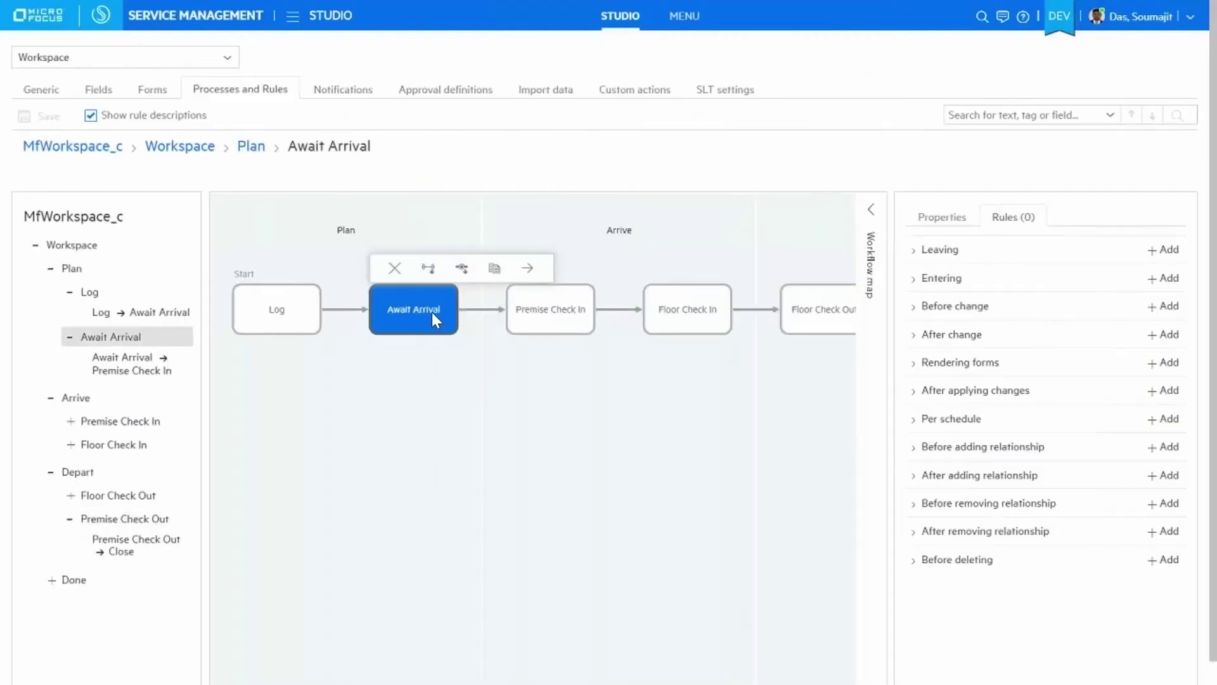
Add transitions Await Arrival to Close and Floor Check Out to Floor Check In, then view custom fields.
click(431, 266)
click(720, 97)
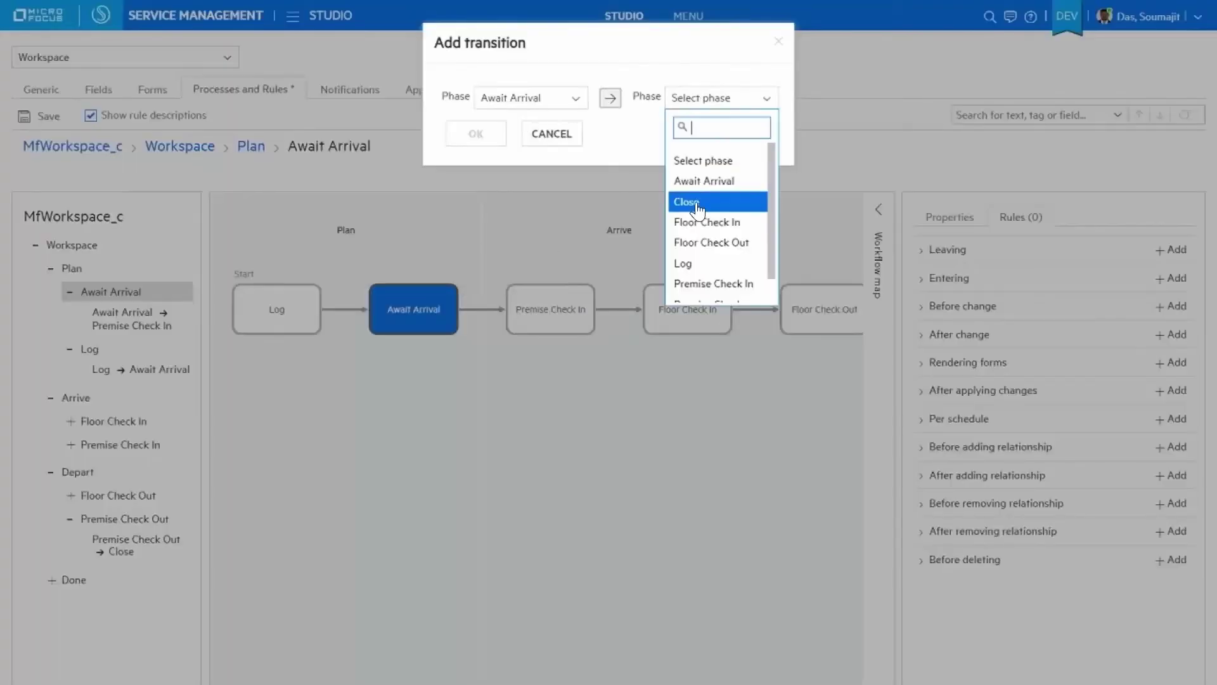
click(697, 203)
click(475, 133)
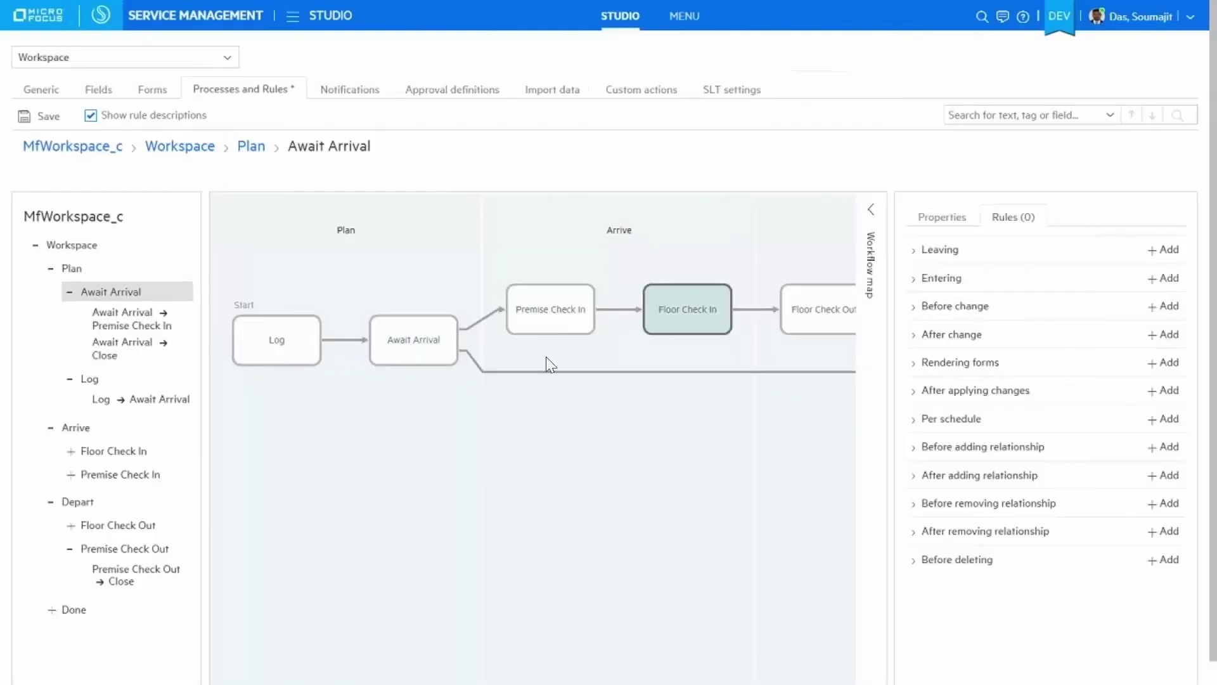
click(831, 321)
click(936, 268)
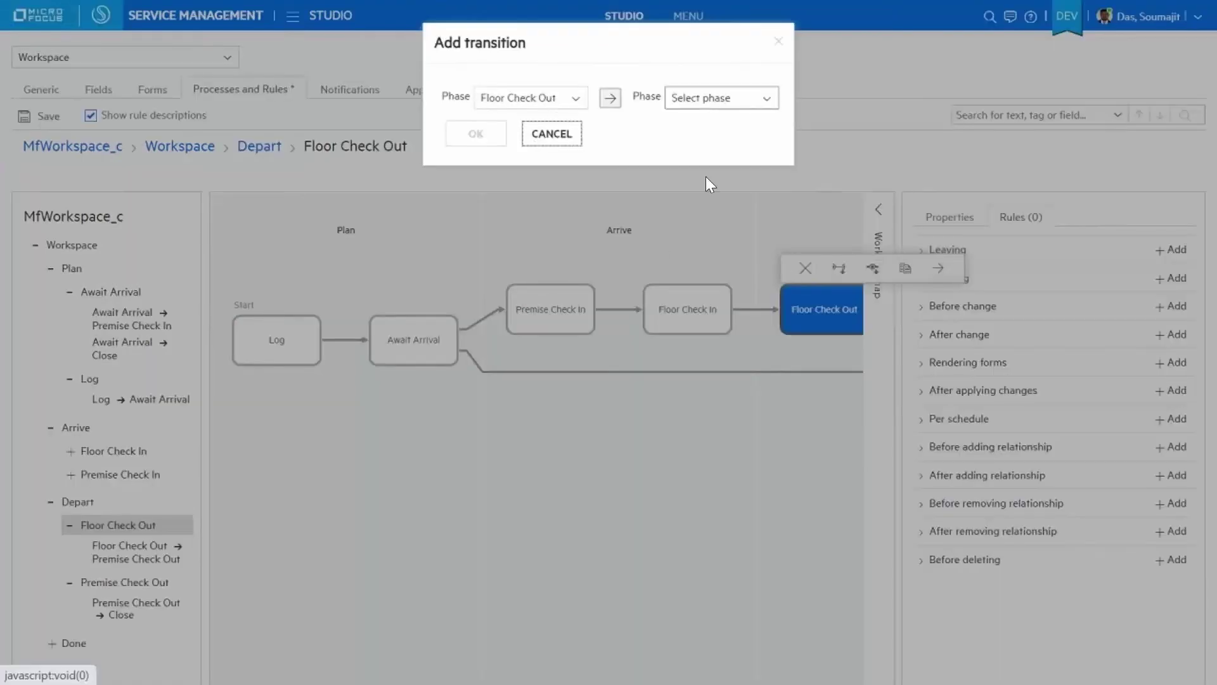
click(710, 99)
click(703, 222)
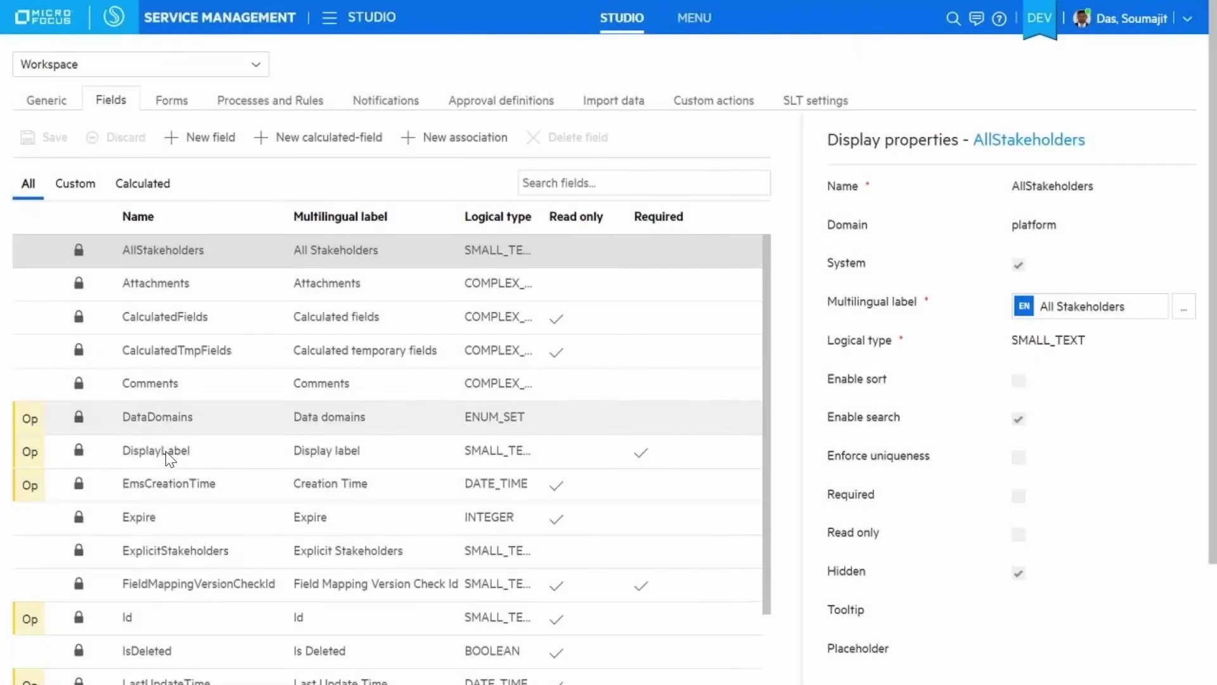
click(159, 419)
click(86, 189)
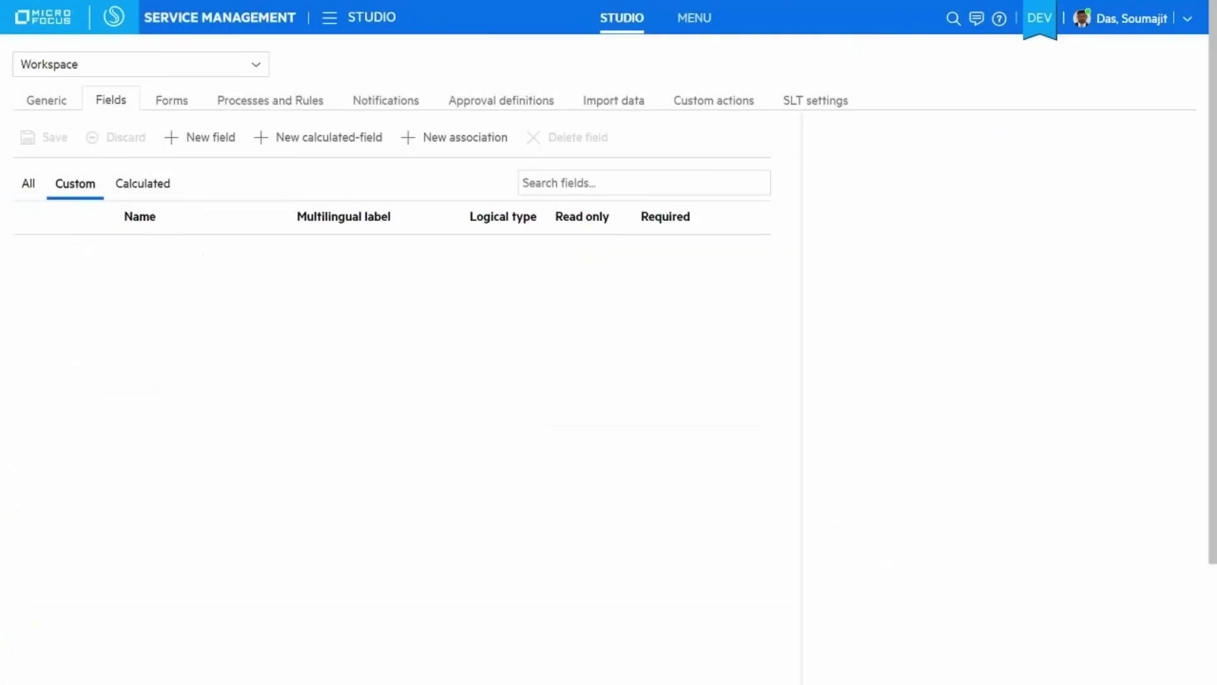
Add an Employee custom field of type ENTITY_LINK linked to Person and save it.
click(212, 137)
double_click(1087, 200)
text(Em)
double_click(1087, 199)
click(1109, 311)
click(1103, 344)
click(1085, 413)
click(1126, 575)
text(person)
click(1052, 509)
key(ctrl+s)
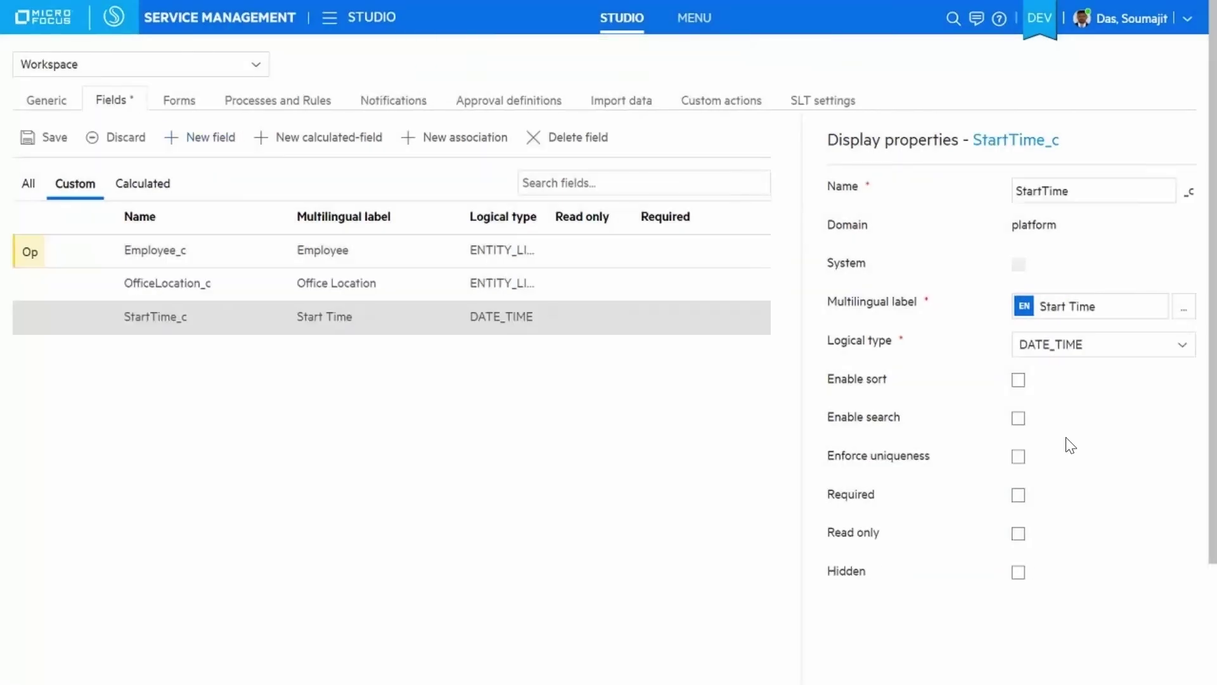
Add an EndTime field of type DATE_TIME and a Has Travelled? field of type BOOLEAN.
click(200, 137)
double_click(1128, 192)
text(EndTime)
double_click(1108, 309)
text(EndTime)
key(Left)
key(Left)
key(Left)
key(Left)
click(1110, 352)
text(da)
click(1086, 433)
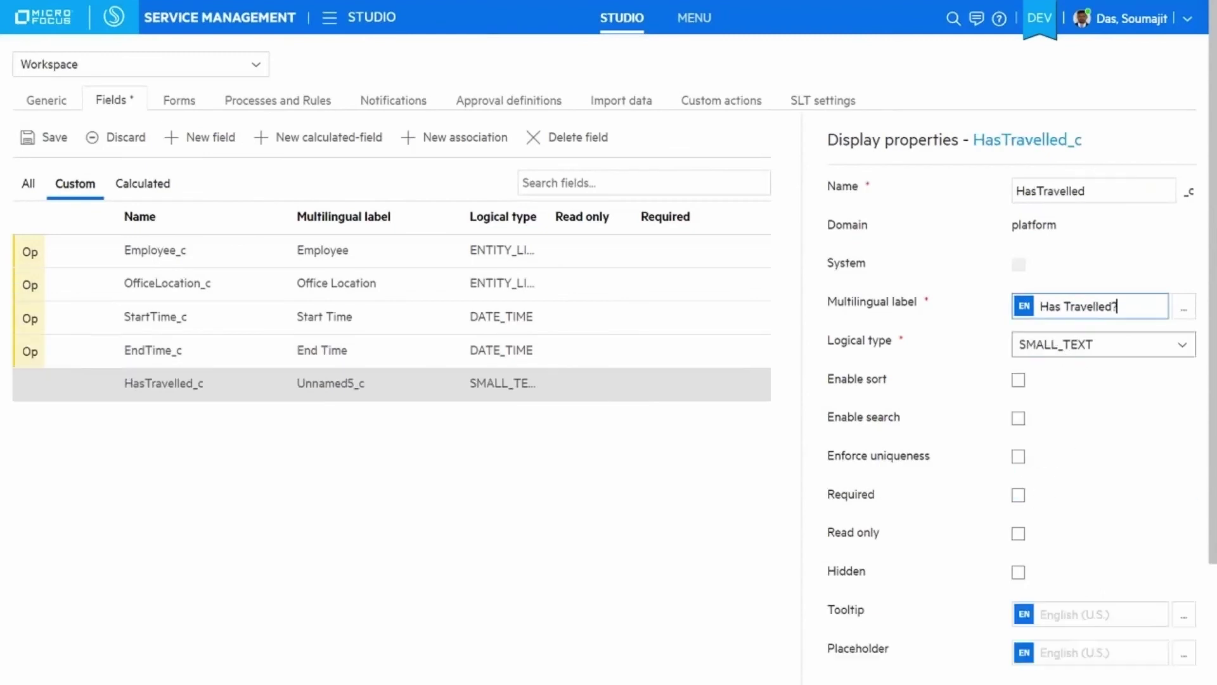
text(?)
click(1103, 344)
text(boo)
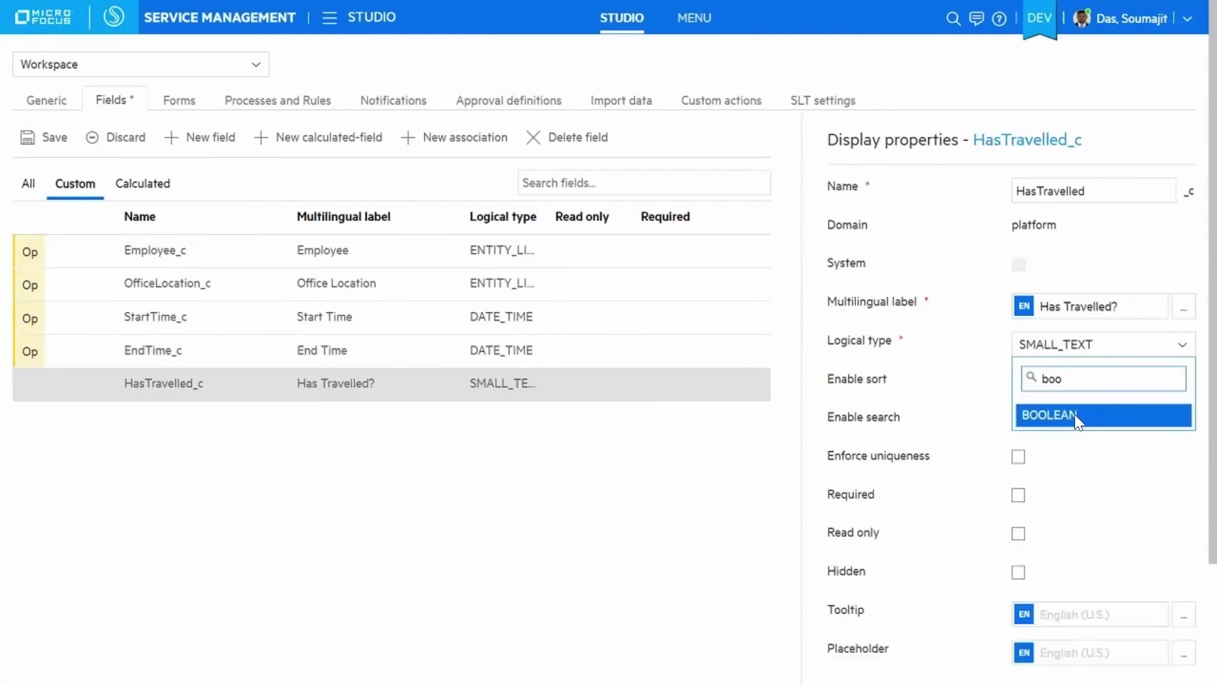
click(1075, 413)
Add a TravelHistory custom field of type RICH_TEXT.
click(201, 137)
double_click(1091, 193)
text(TravelHistory)
key(ctrl+a)
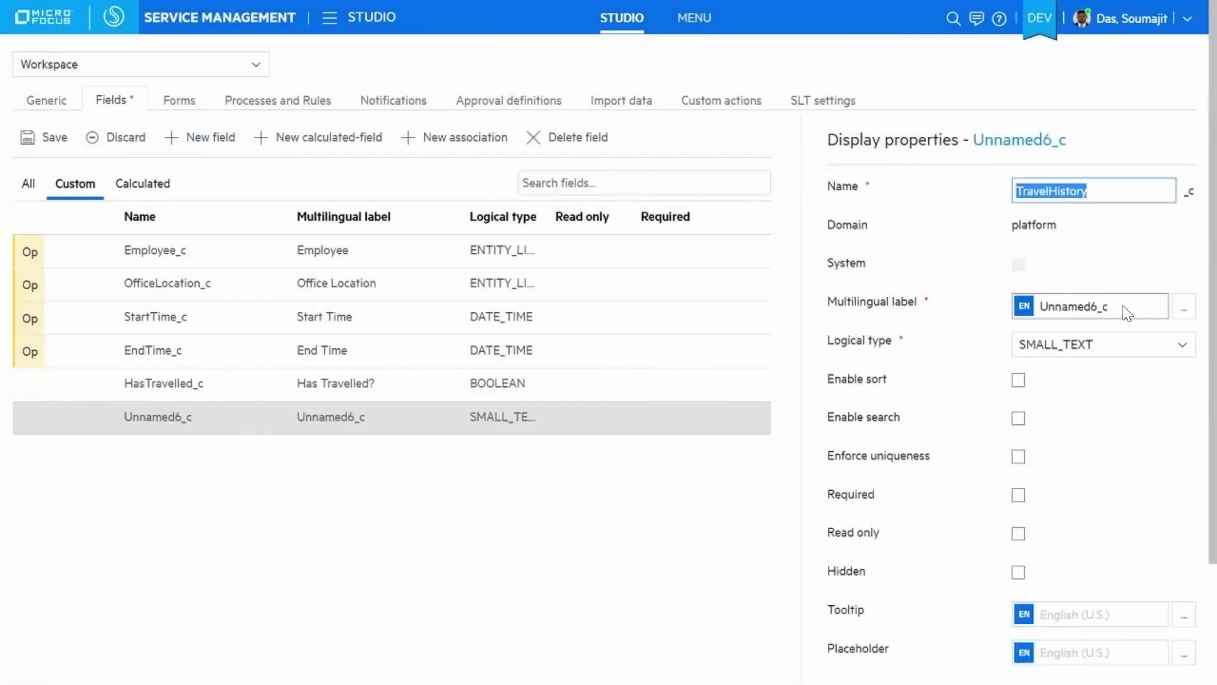
click(1123, 322)
click(1103, 344)
text(ri)
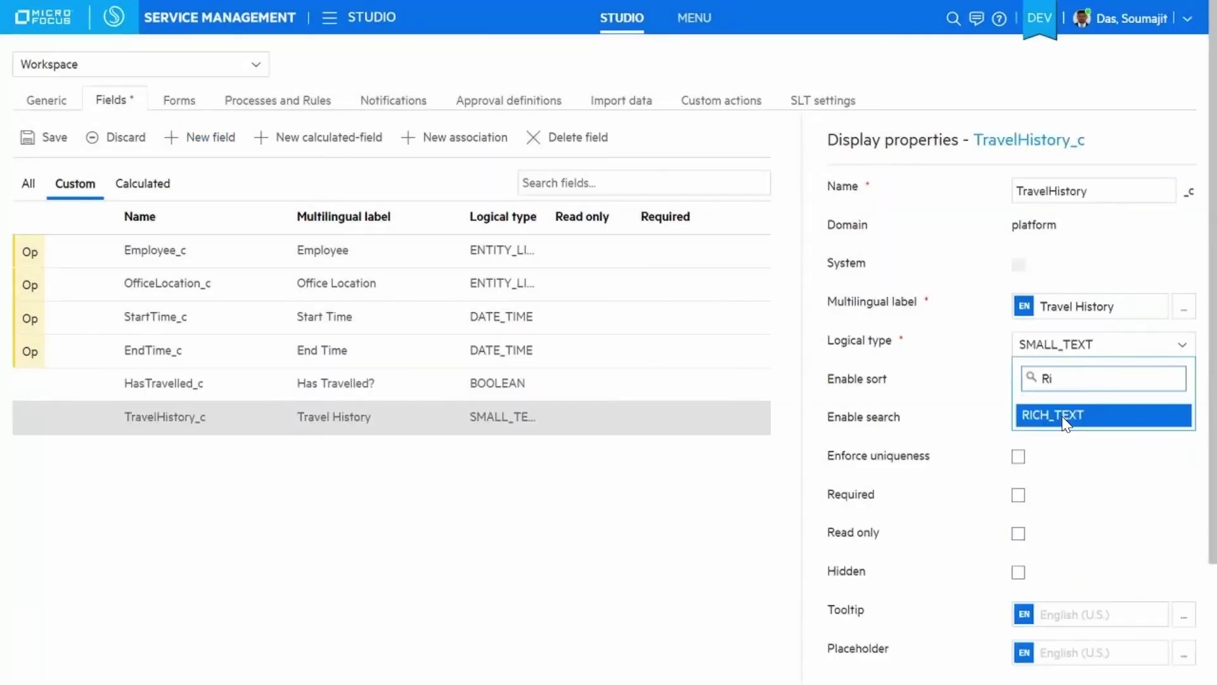
click(1063, 416)
Add a RequireParking BOOLEAN field and save all the new custom fields.
click(197, 135)
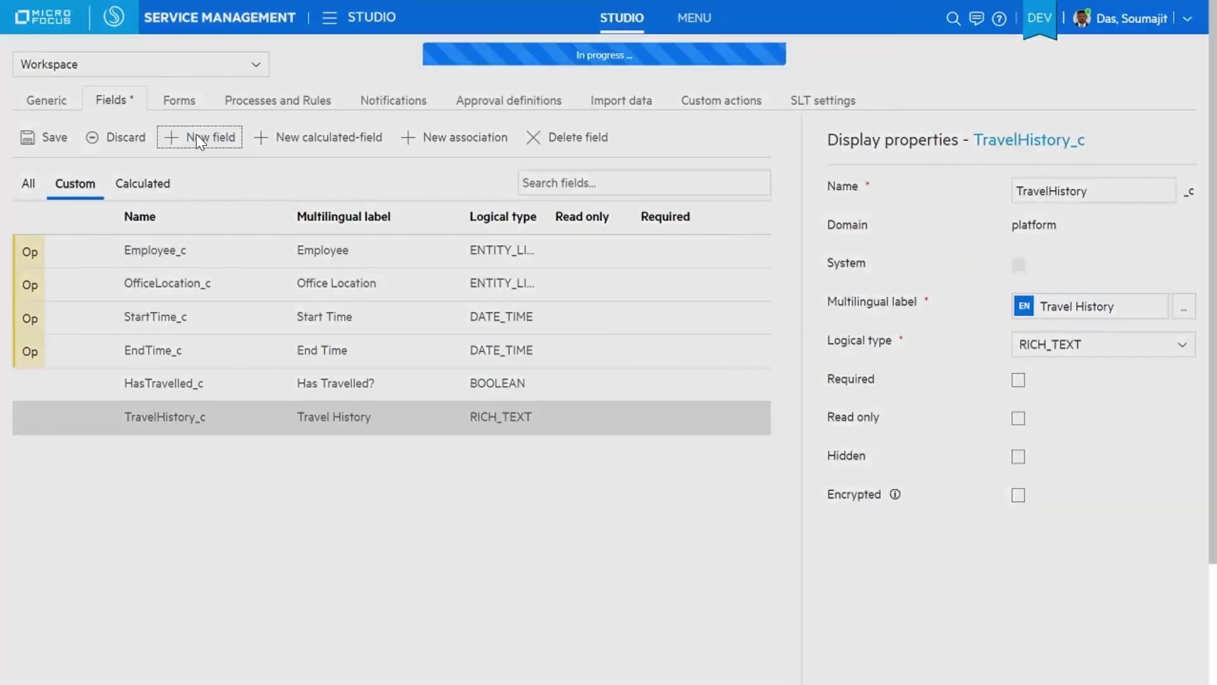
click(1091, 193)
key(ctrl+a)
text(RequireParking)
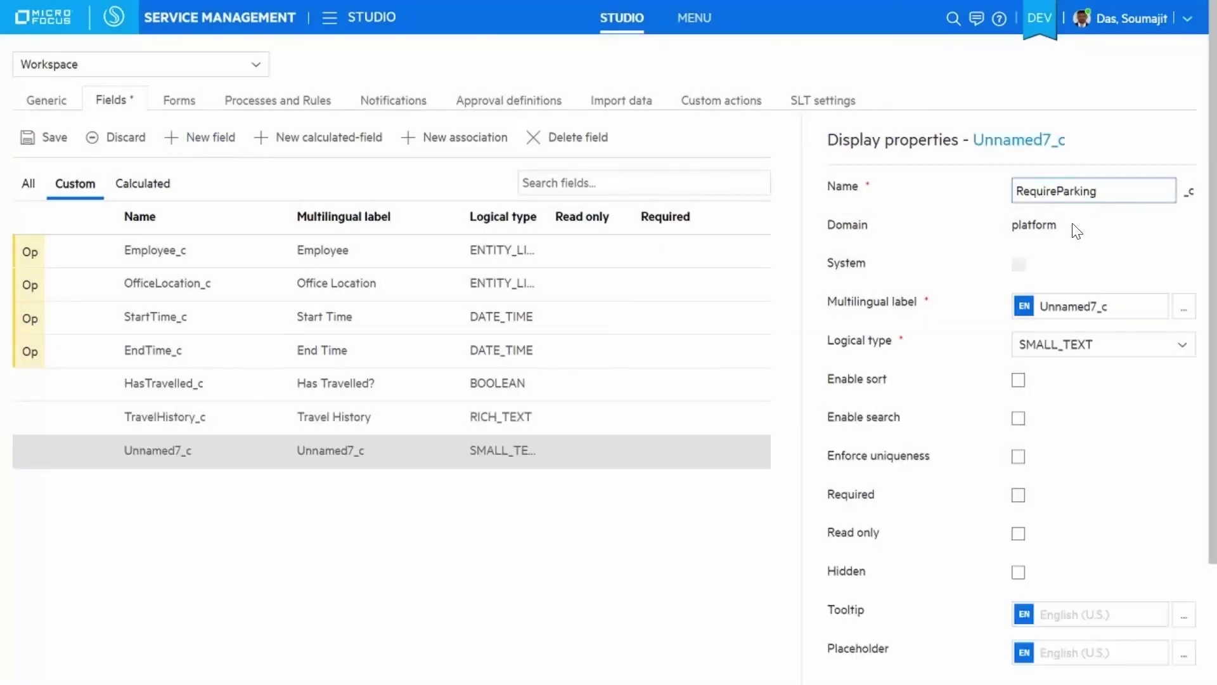
click(1086, 309)
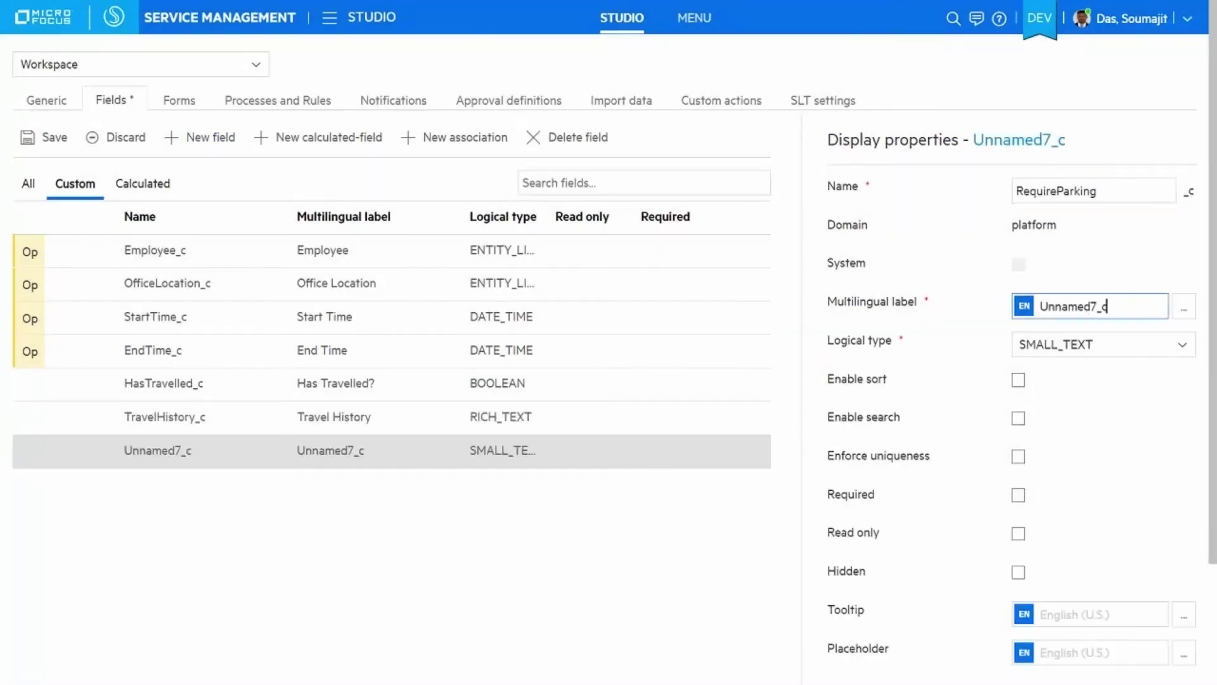
click(1085, 353)
text(boo)
click(1062, 415)
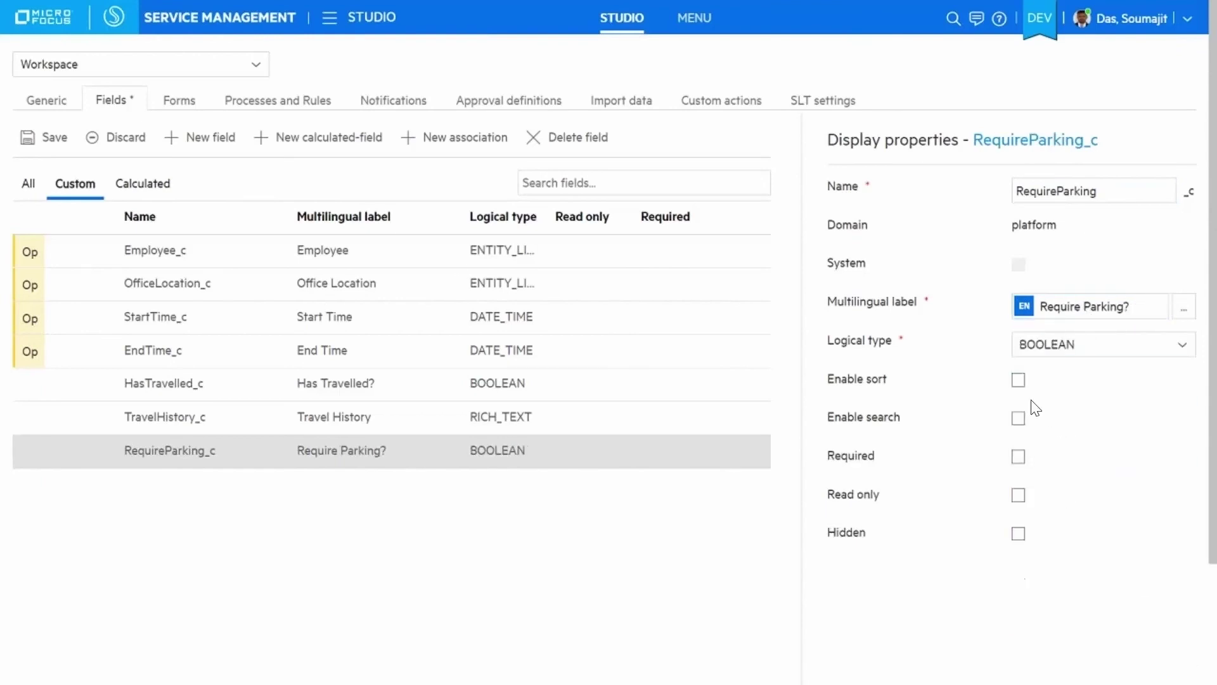
click(33, 152)
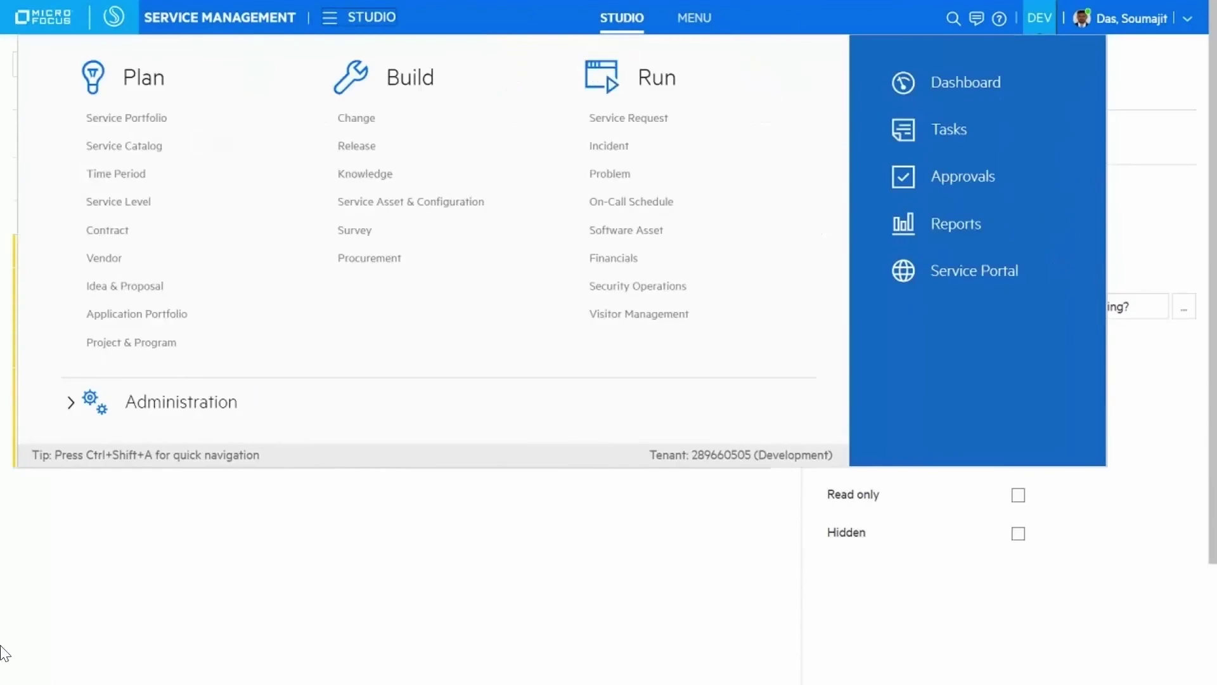
Under Administration > Lists, create a list named VehicleType with display name Vehicle Type.
click(152, 401)
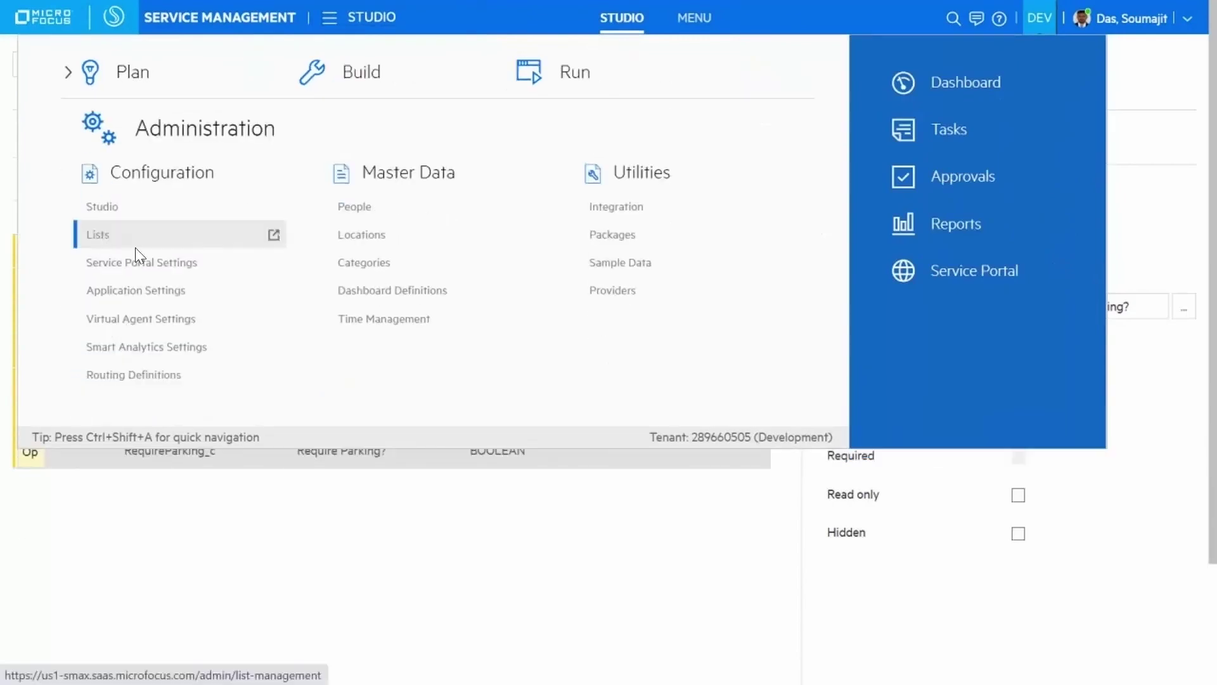
click(269, 241)
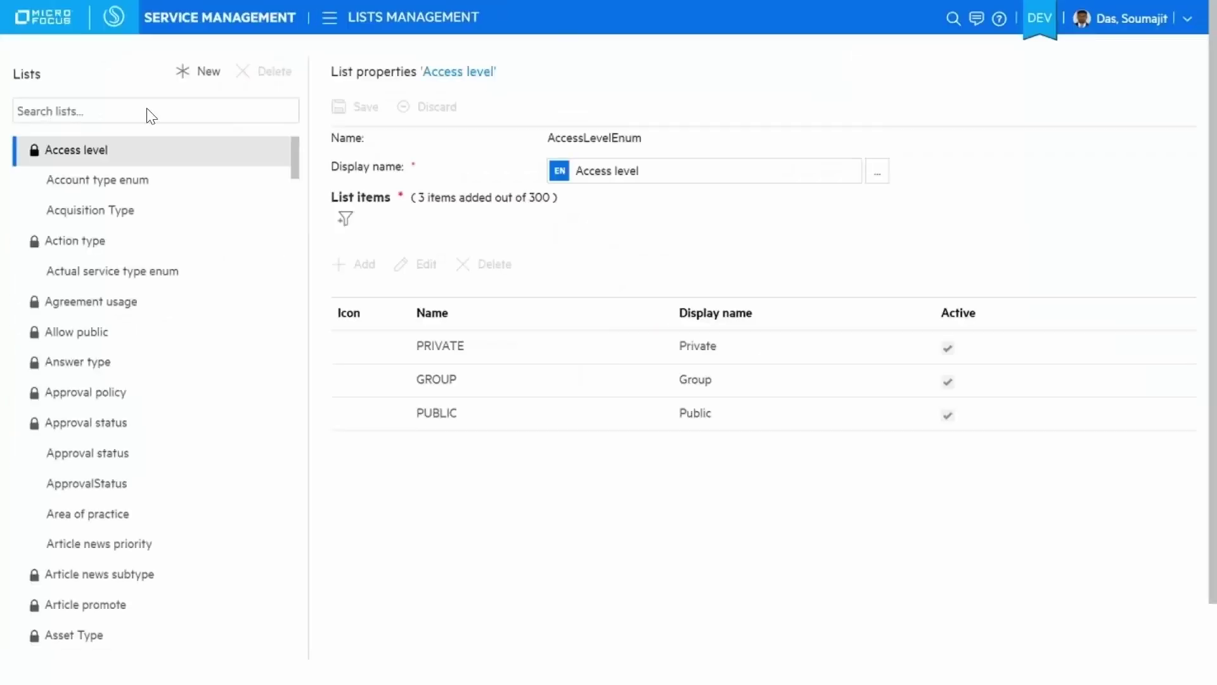
click(204, 71)
text(VehicleType)
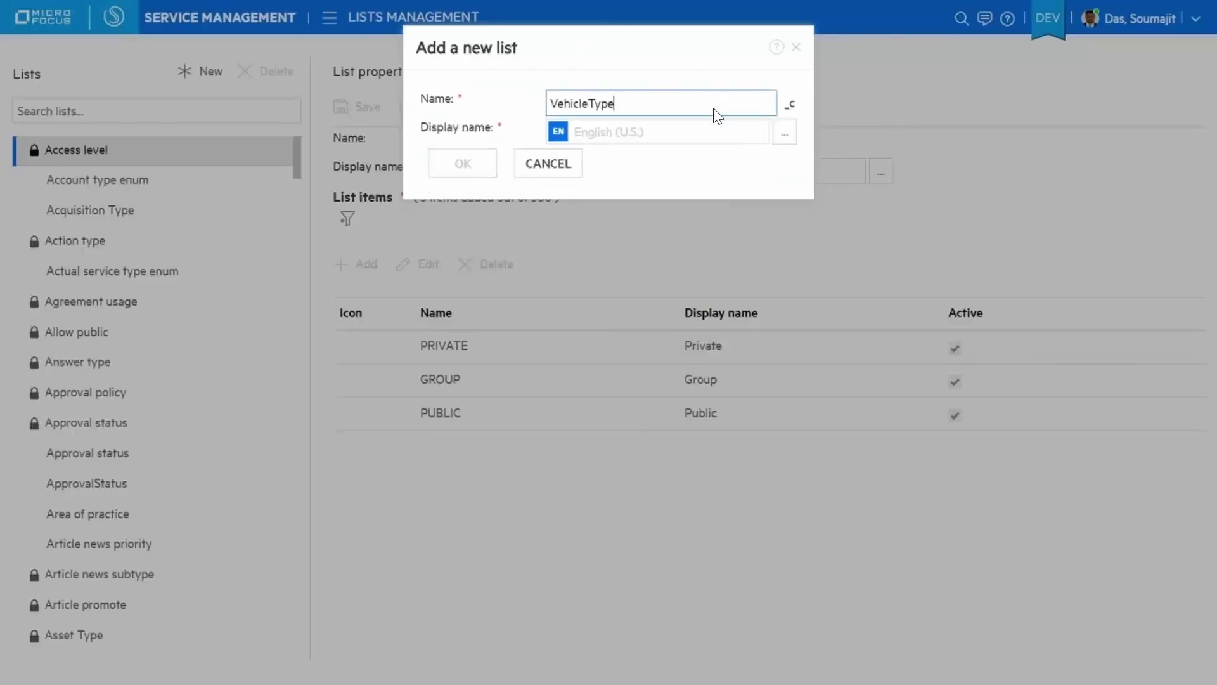
double_click(566, 101)
key(ctrl+c)
click(608, 137)
key(ctrl+v)
click(606, 133)
click(442, 170)
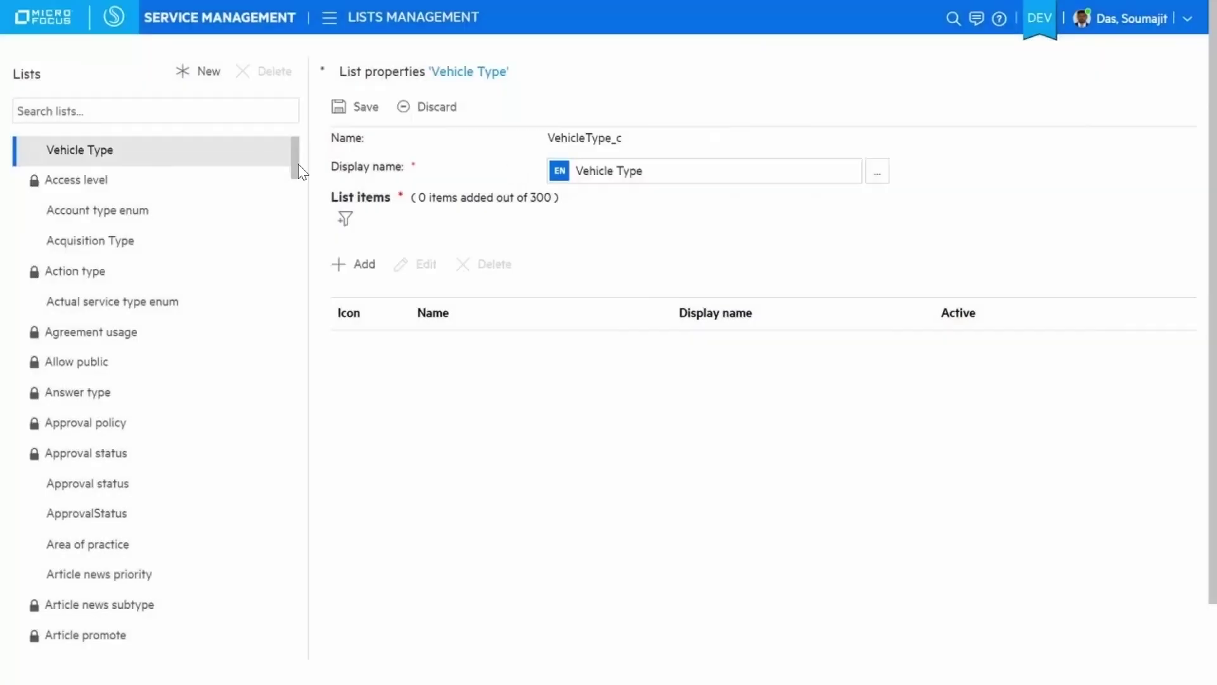
Add list items Bike (2 Wheeler) and Car (4 Wheeler) to Vehicle Type.
click(355, 264)
text(Bike)
click(607, 132)
text(2 Wheeler)
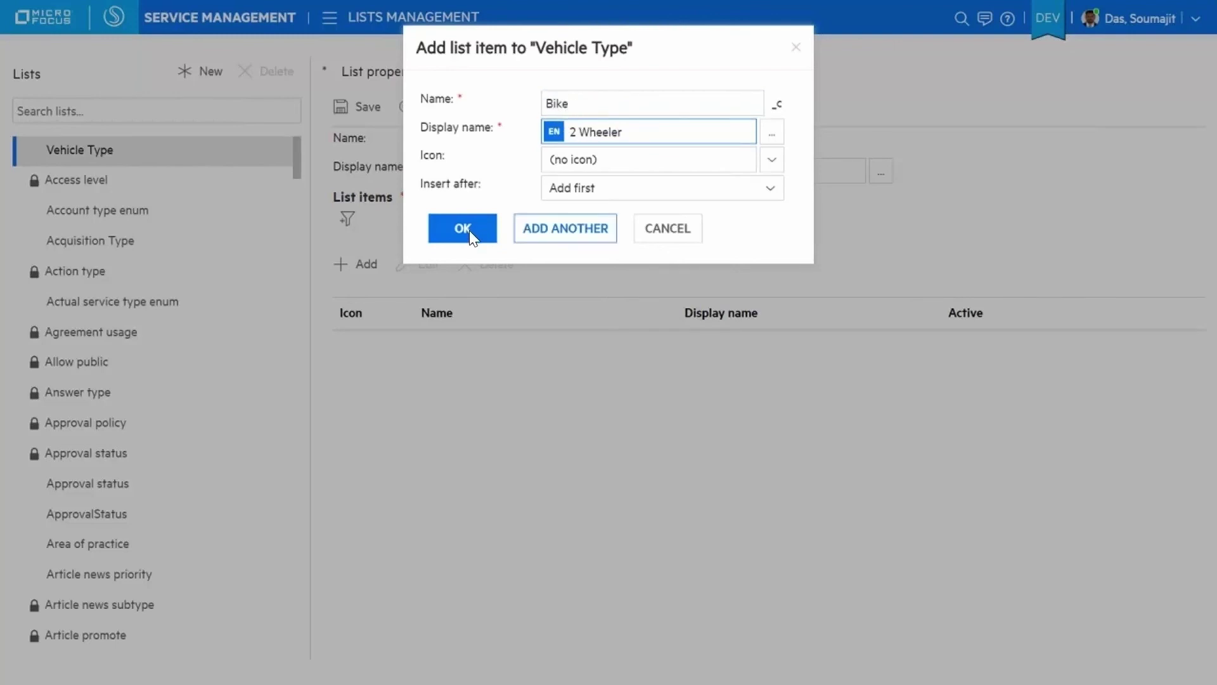
click(556, 235)
text(Car)
click(587, 135)
text(4 Wheeler)
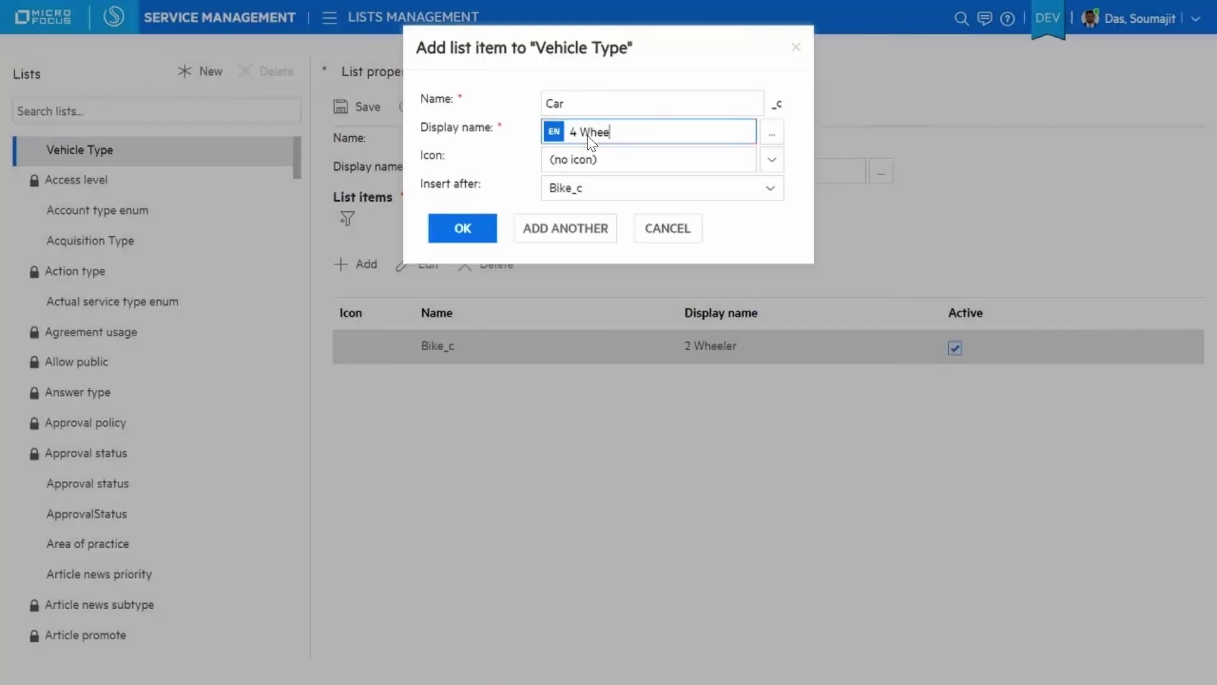
click(462, 228)
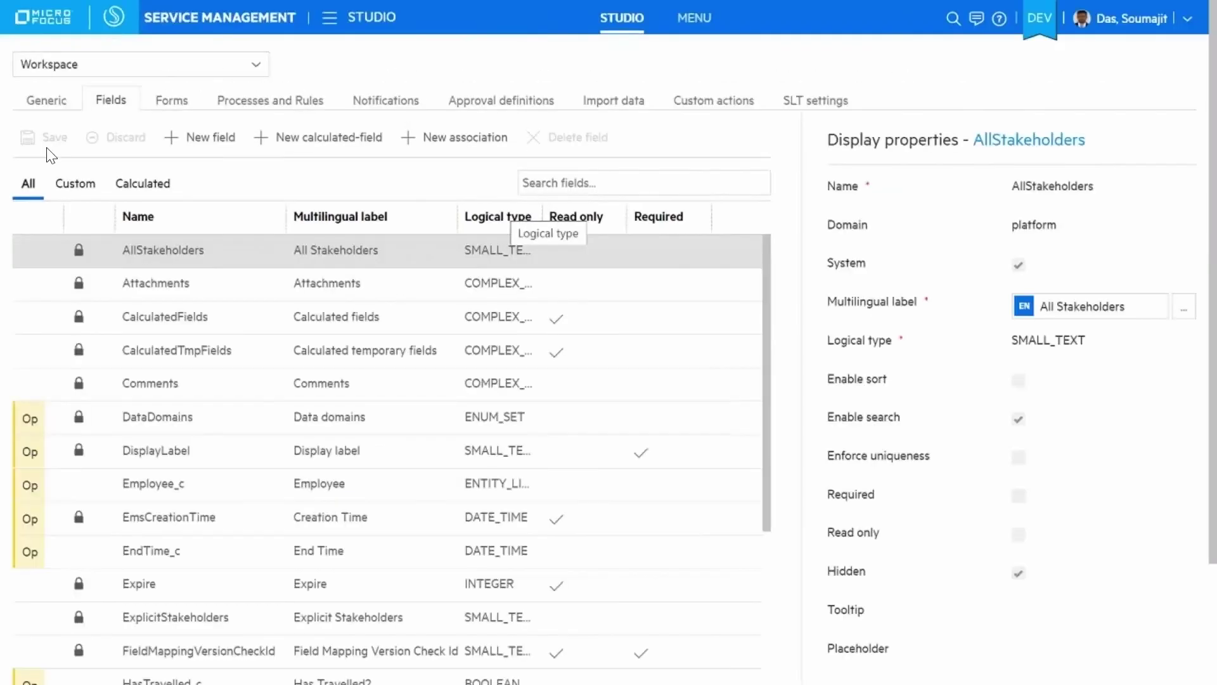
Add a VaccinationStatus custom field of type ENUM referencing the Vaccination Status list.
click(74, 183)
click(201, 137)
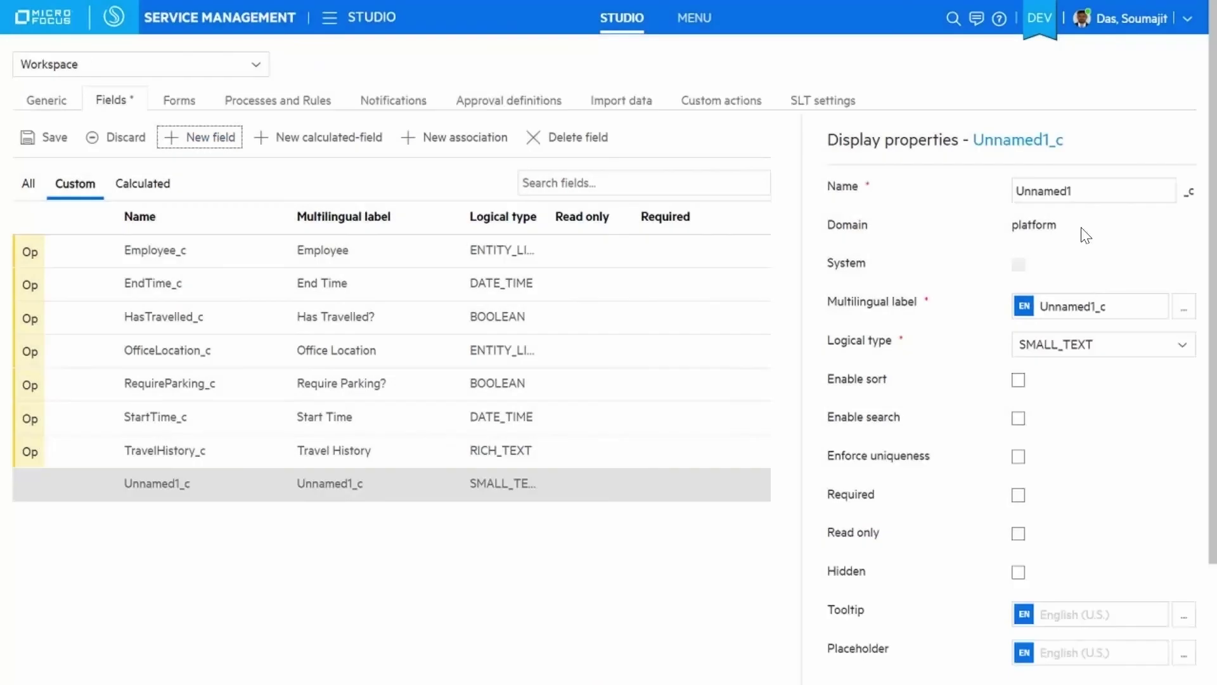
text(VaccinationStatus)
key(ctrl+a)
click(1105, 303)
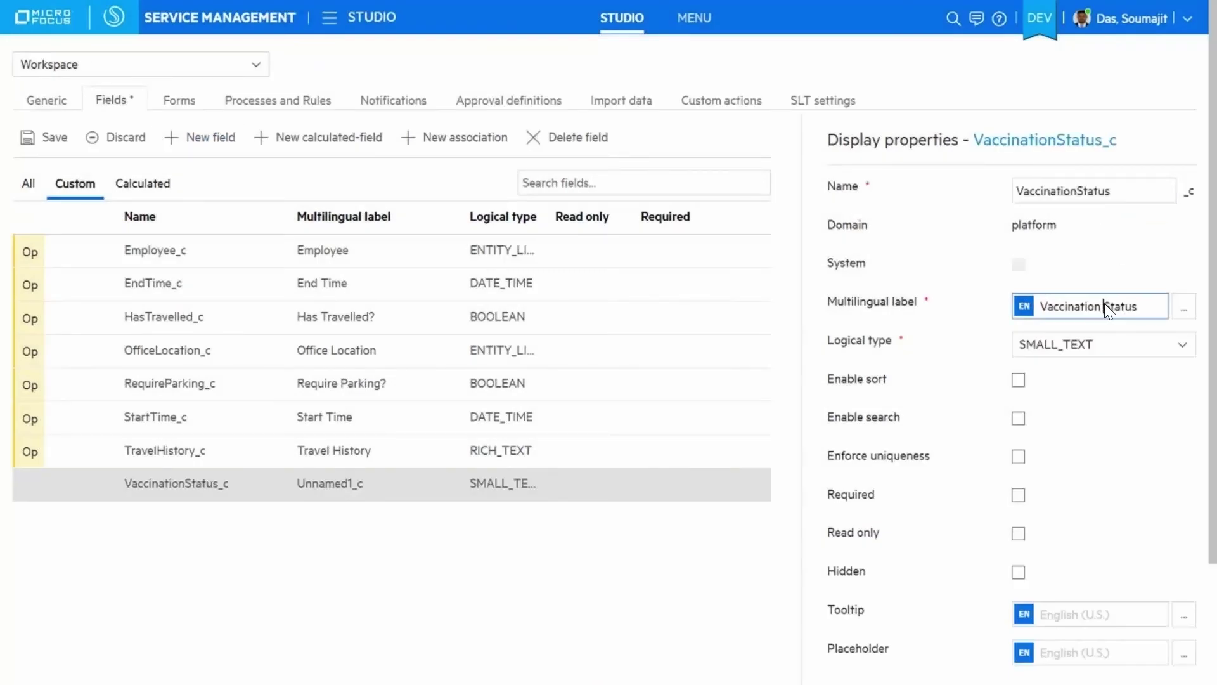
click(1101, 347)
text(en)
key(Return)
click(1088, 614)
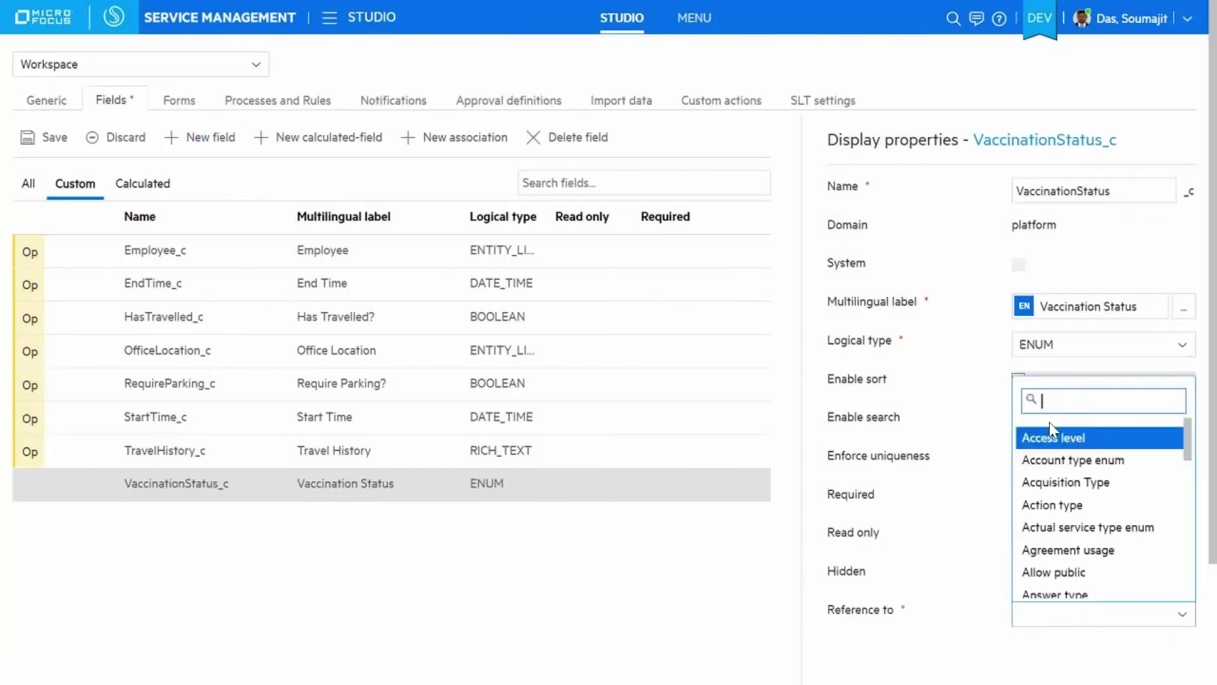
text(vacc)
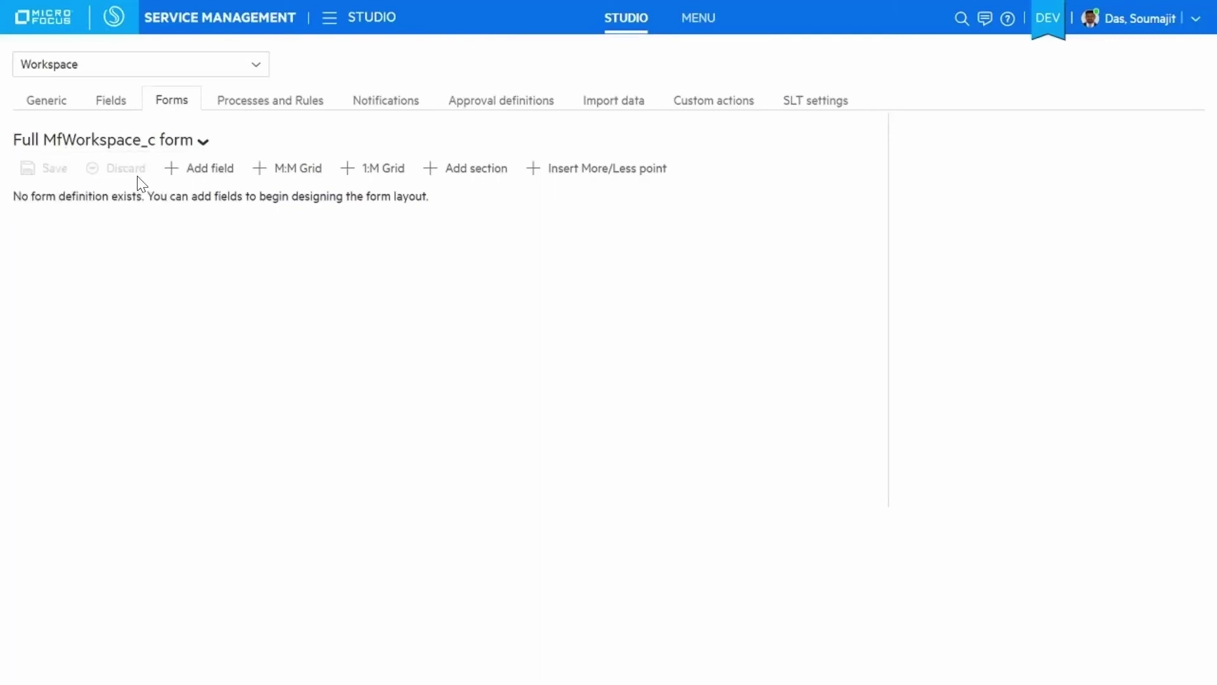
Add a new section to the Workspace form and rename its header to General.
click(477, 175)
click(297, 213)
double_click(1097, 234)
text(General)
double_click(1097, 264)
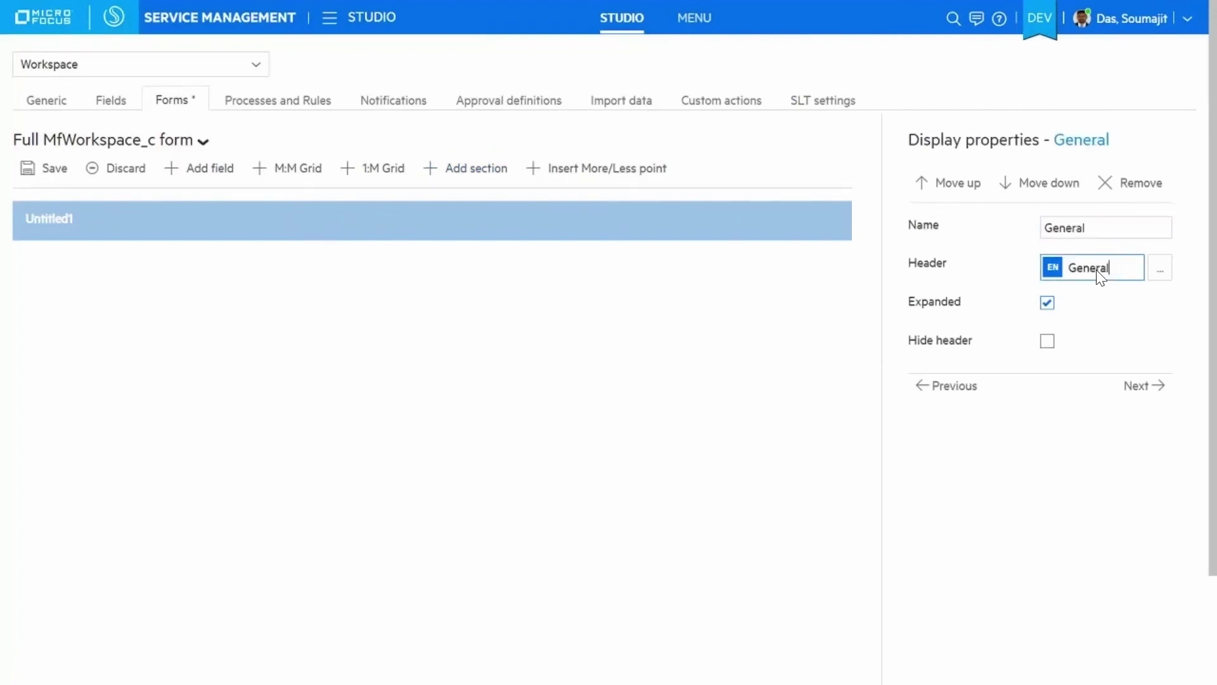
text(General)
click(179, 280)
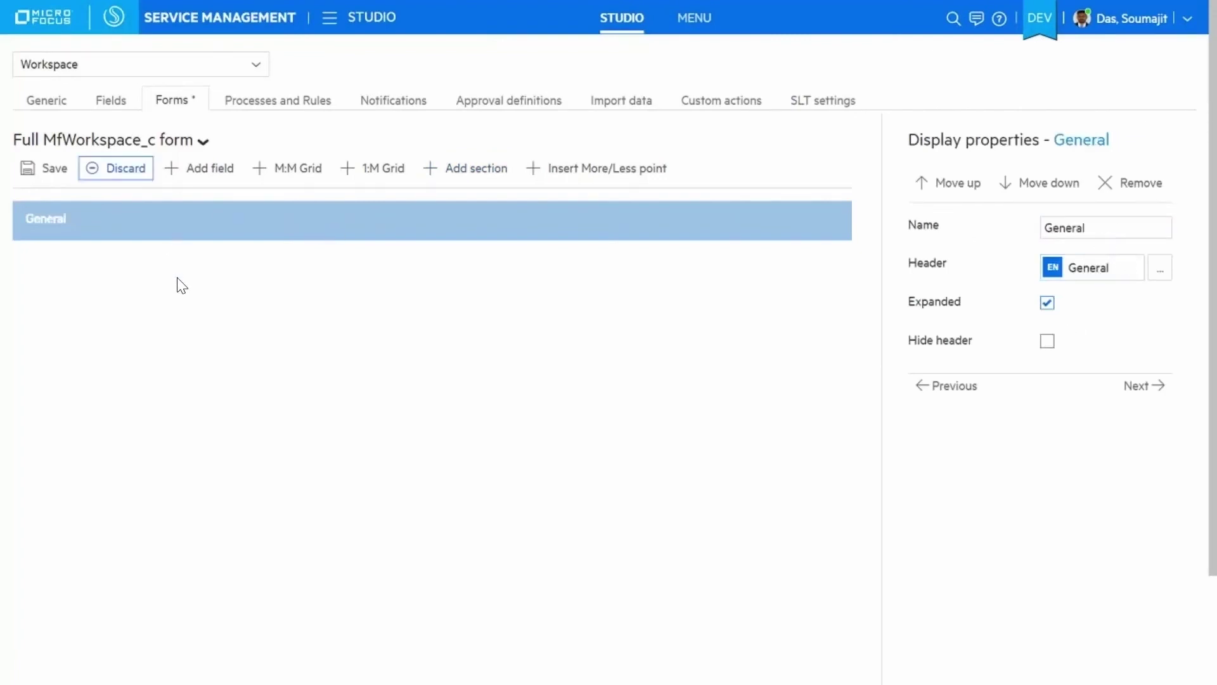
Add Display label, Travel History, Start Time, Vaccination Status, Require Parking?, Office Location, Employee, Vehicle Type, Has Travelled?, End Time to General.
click(214, 169)
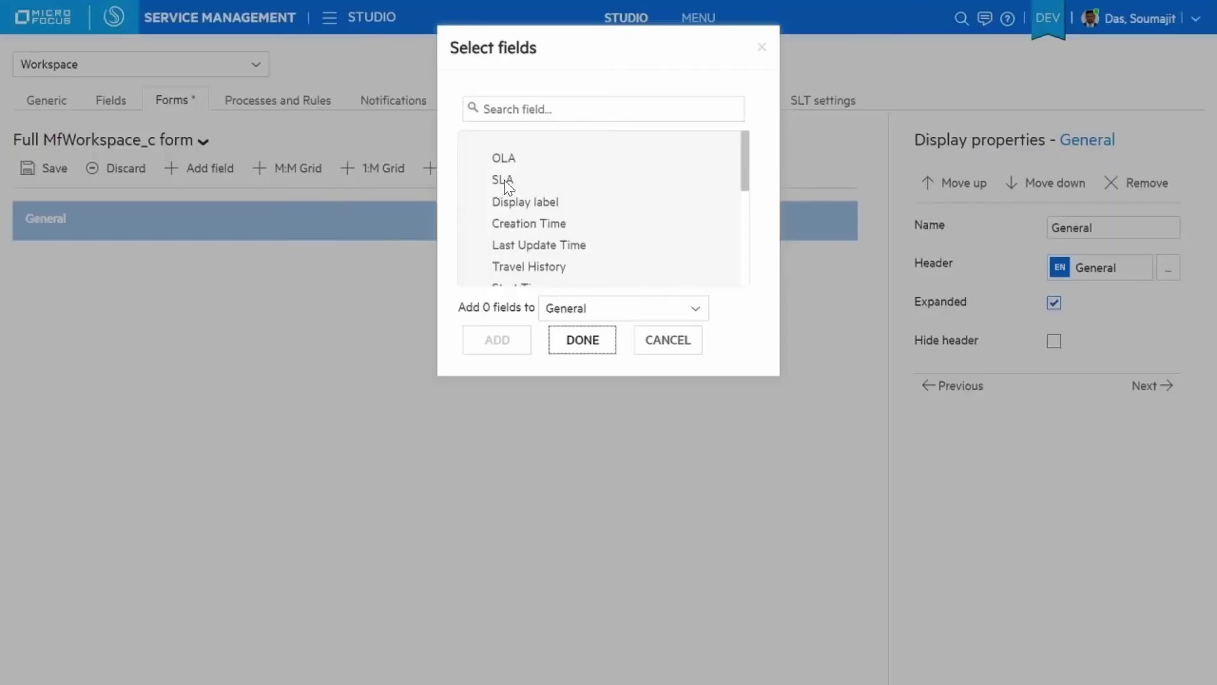
click(512, 203)
scroll(511, 203, down, 3)
click(512, 171)
click(513, 193)
click(512, 215)
click(512, 258)
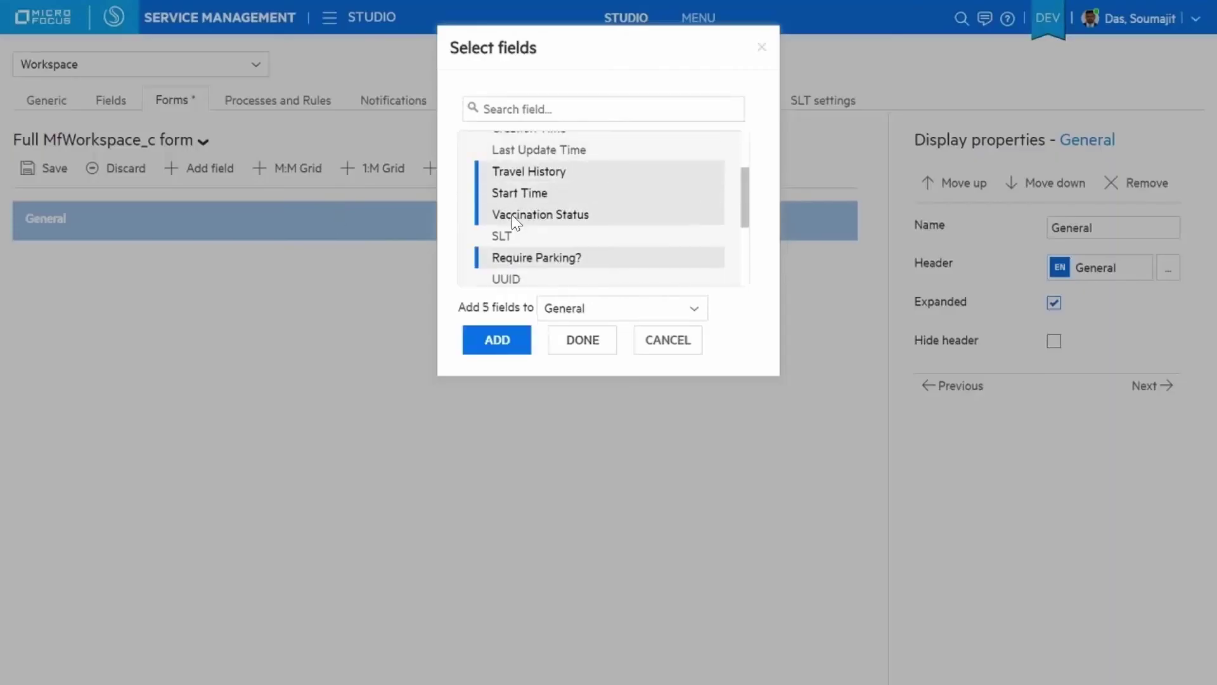
scroll(519, 266, down, 3)
click(513, 206)
click(515, 227)
click(520, 249)
click(523, 271)
scroll(523, 272, down, 2)
click(515, 237)
click(497, 339)
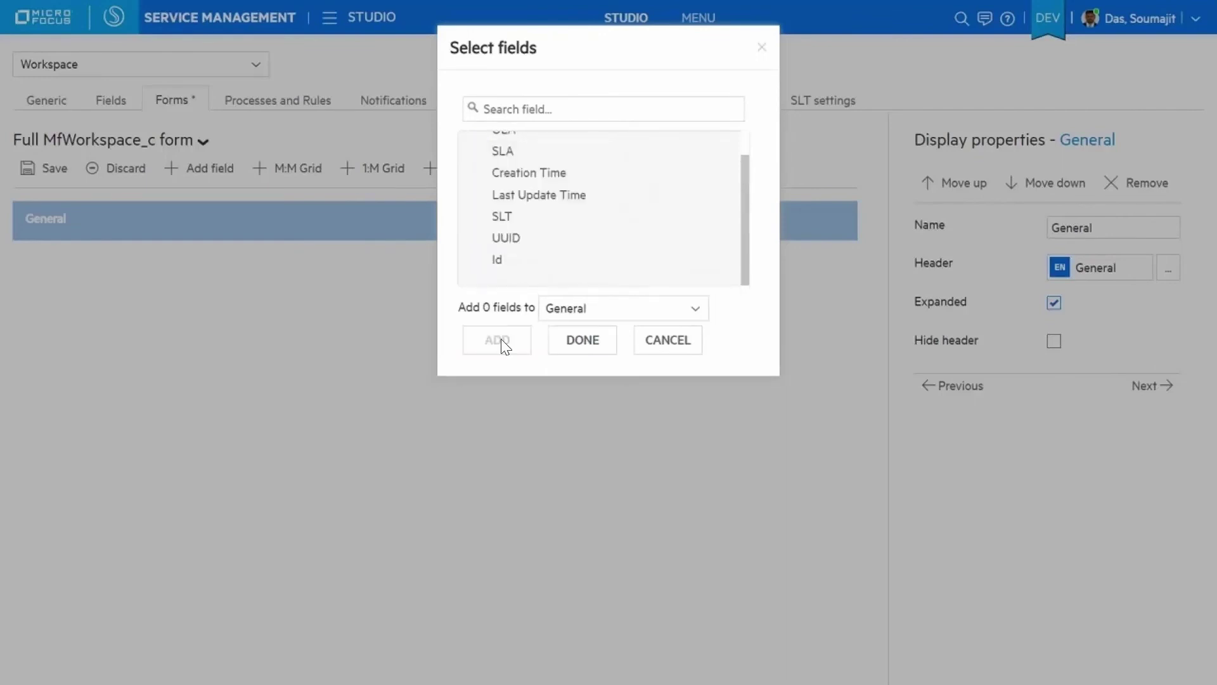
click(577, 348)
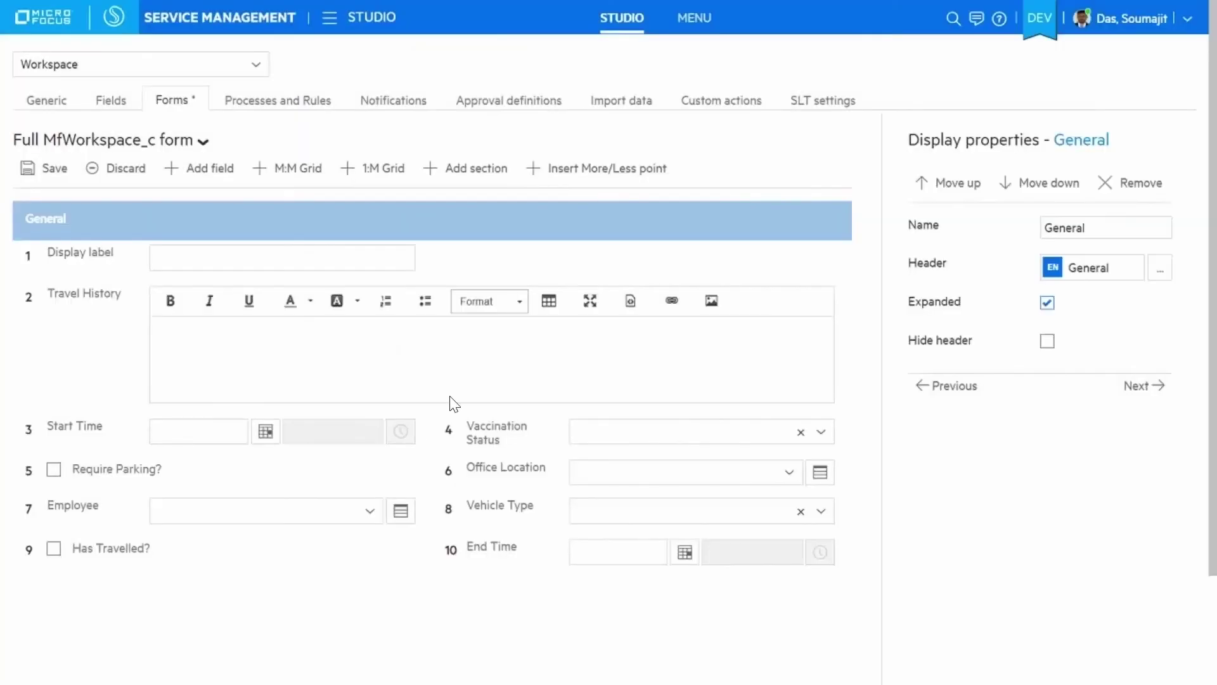
Move Travel History to the last position and Start Time three places later.
click(351, 364)
click(1043, 183)
click(1043, 184)
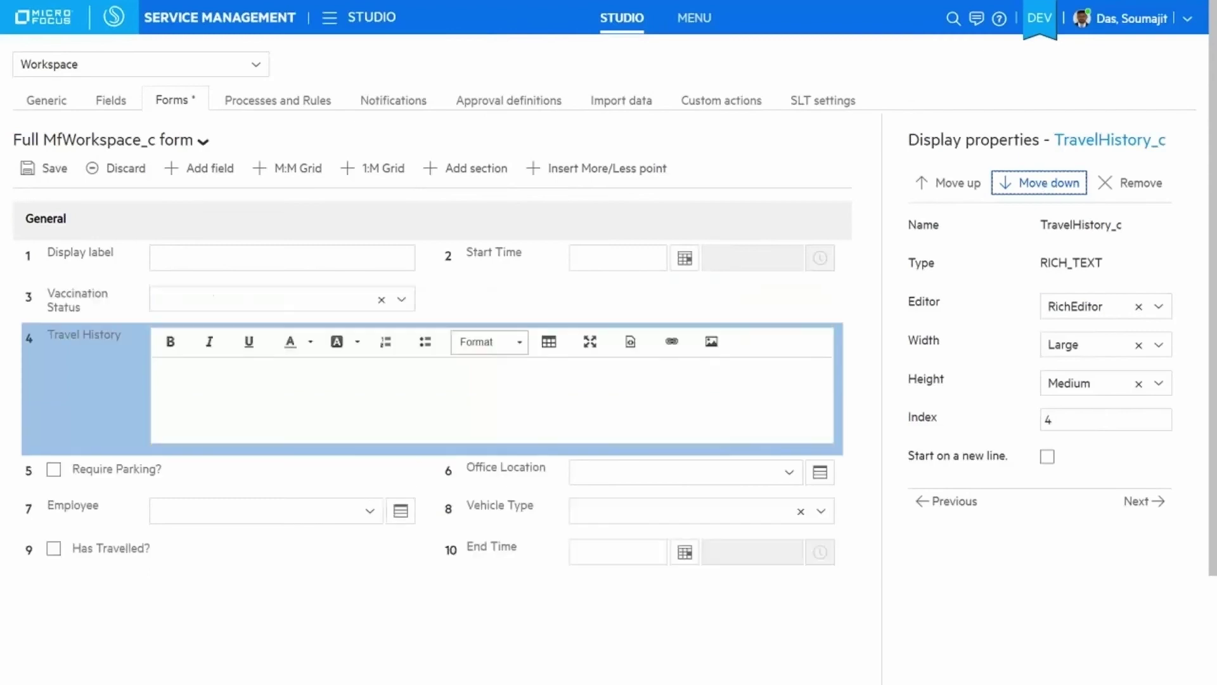
click(1043, 183)
click(1042, 183)
click(1043, 184)
click(1042, 183)
click(1042, 184)
click(1043, 183)
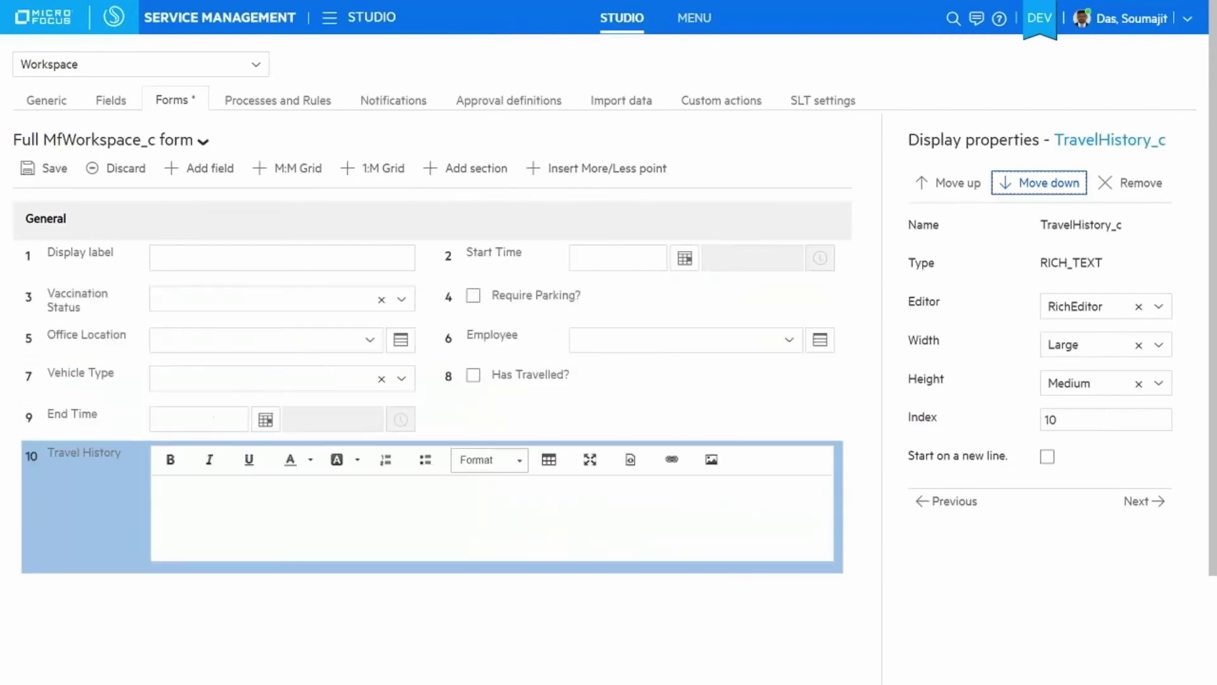
click(493, 252)
click(1043, 184)
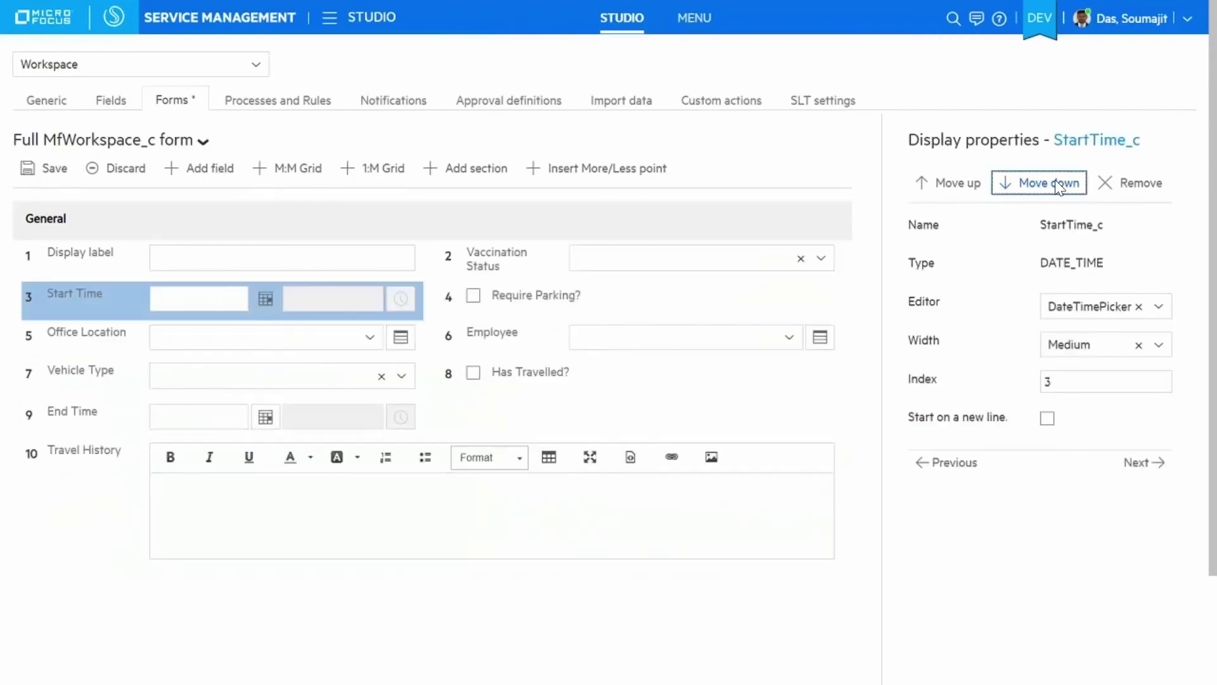
click(1057, 185)
click(1056, 186)
click(1057, 186)
click(1057, 186)
click(1057, 186)
click(1057, 186)
Move Has Travelled? later, Employee to second, and Office Location up two places, then save.
click(190, 380)
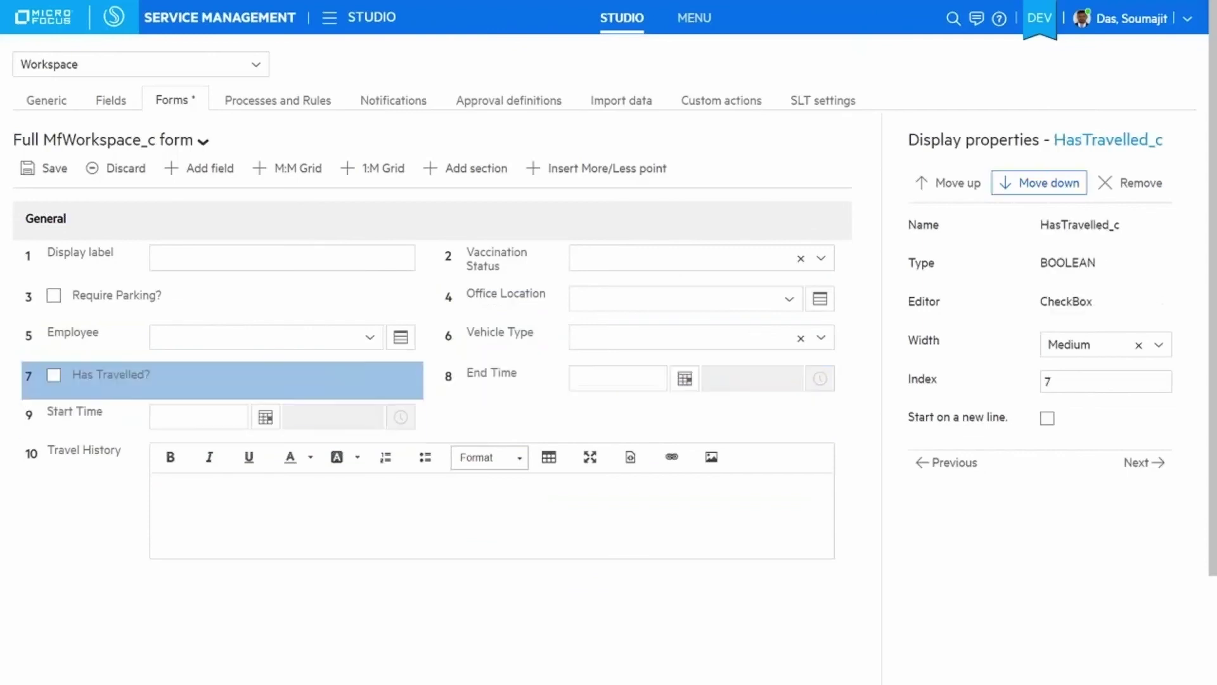
click(1049, 182)
click(1049, 183)
click(76, 336)
click(949, 183)
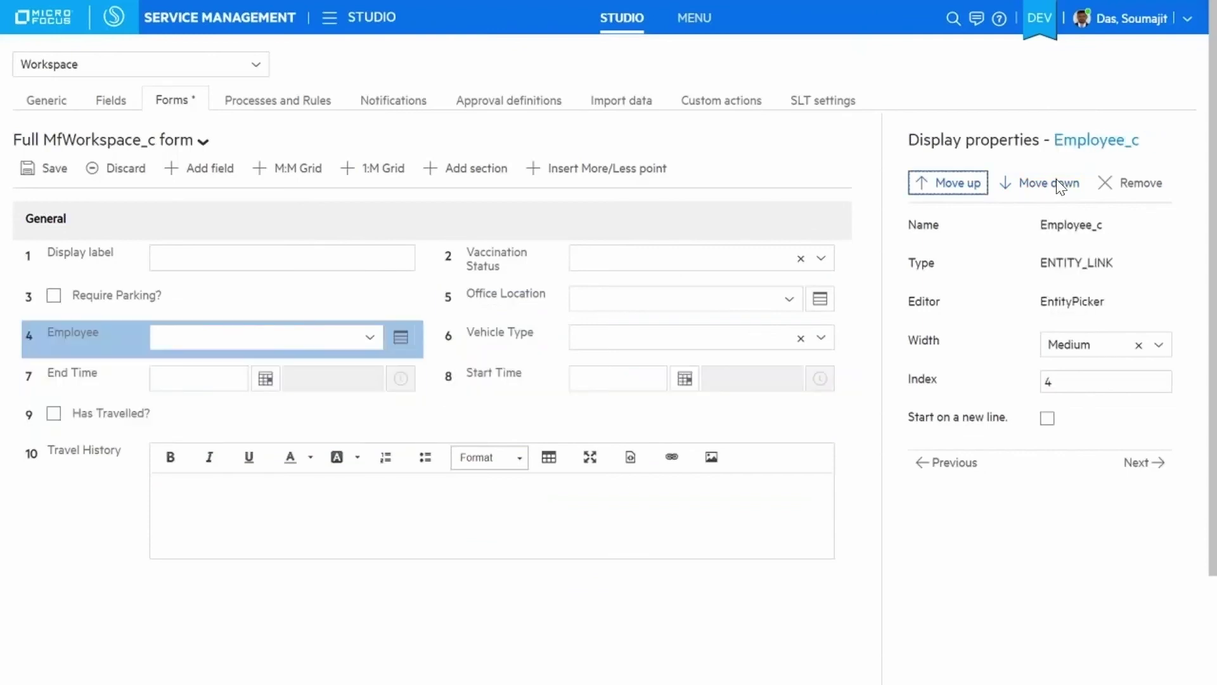
click(976, 186)
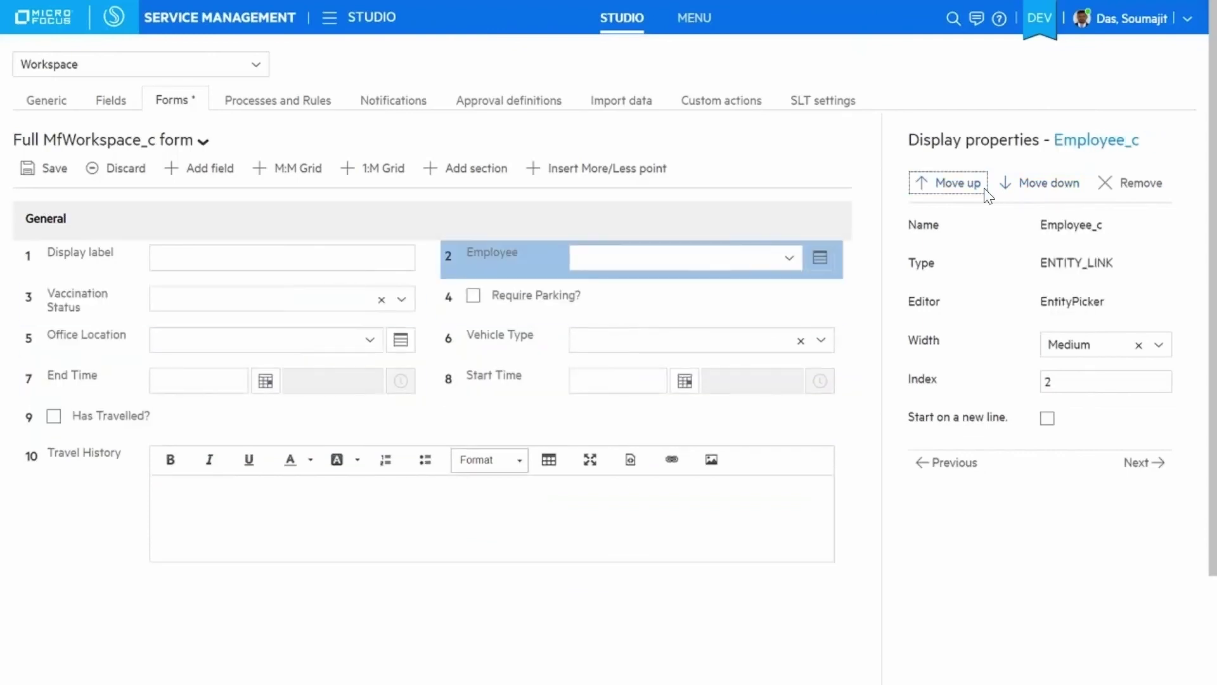
click(88, 339)
click(958, 218)
click(959, 218)
key(ctrl+s)
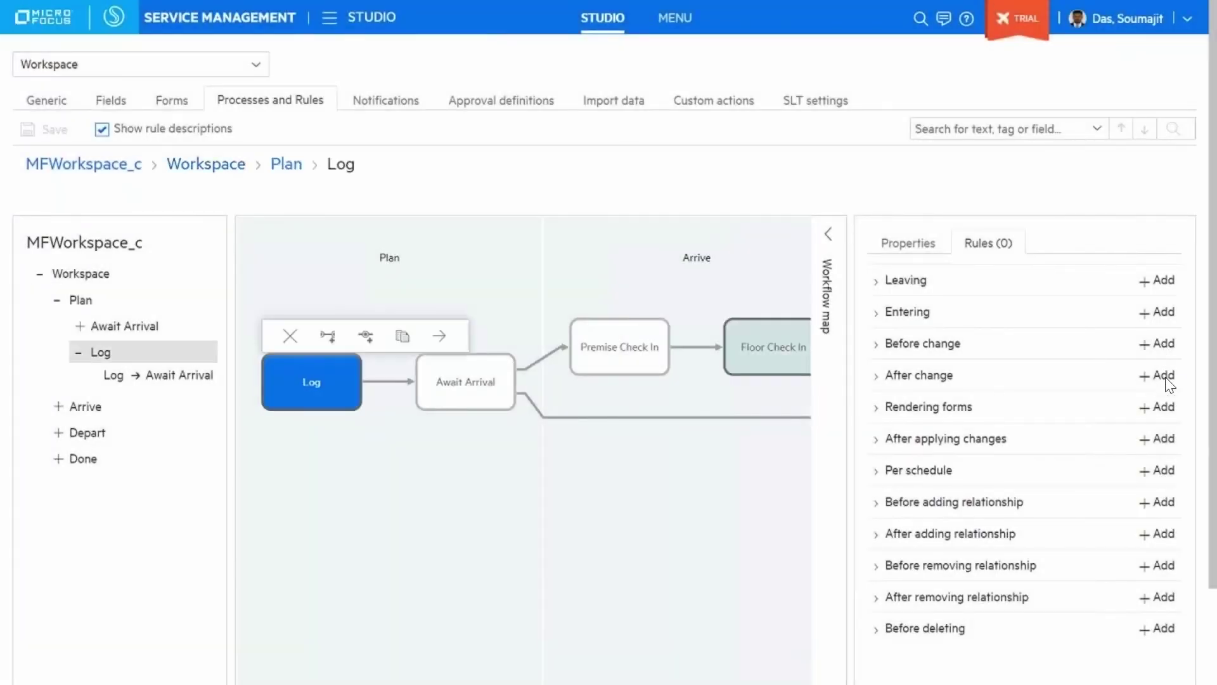
Add a simple After change rule to Log that makes Purpose mandatory.
click(1163, 375)
click(1081, 404)
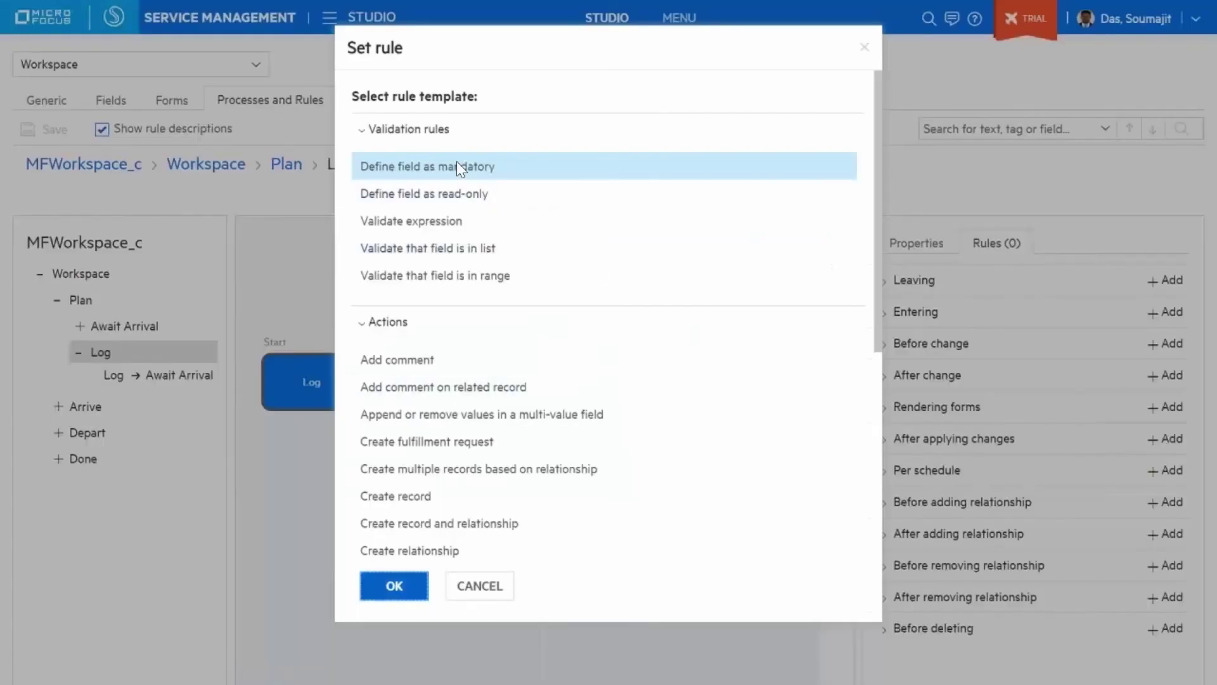
click(395, 584)
click(971, 412)
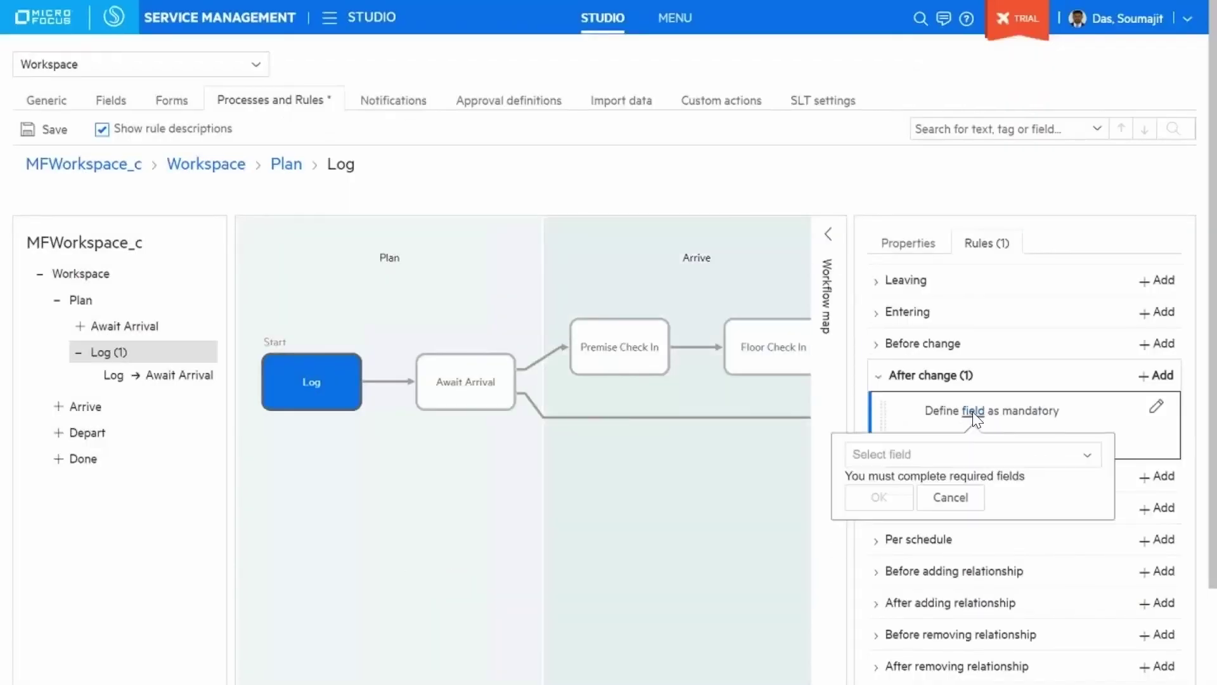
click(938, 317)
text(pur)
key(Return)
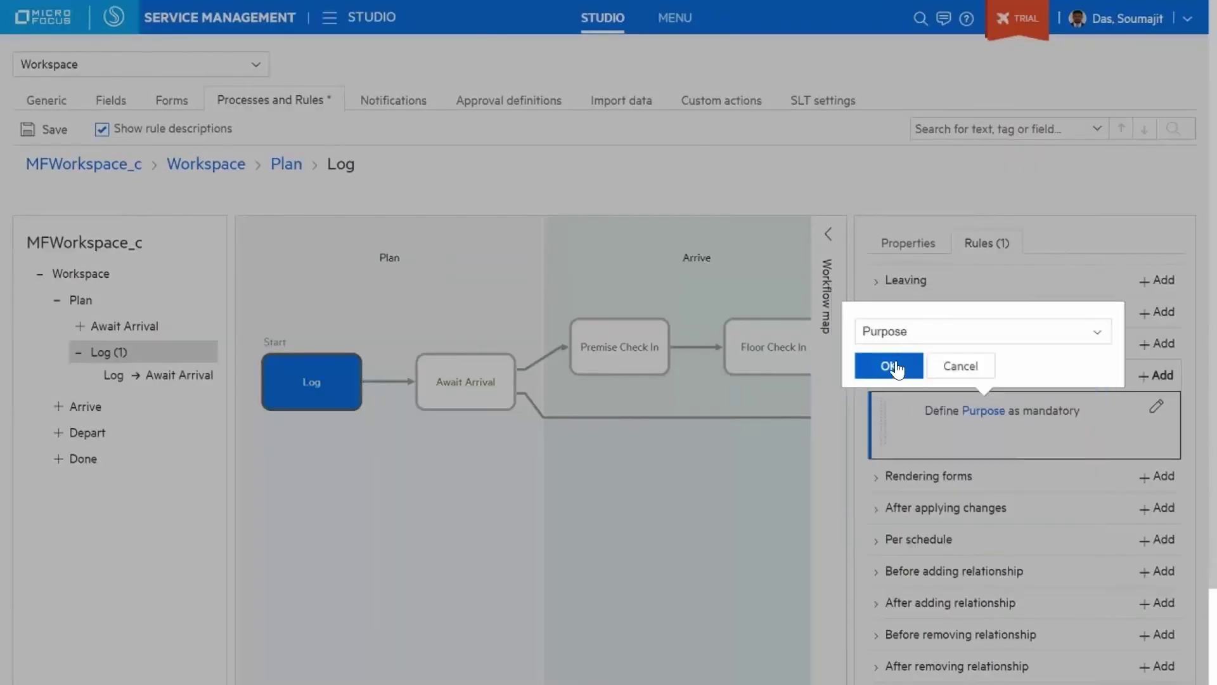
click(890, 367)
Add an If..Then rule making Vehicle Type mandatory when ${entity.RequireParking_c==true}.
click(1160, 374)
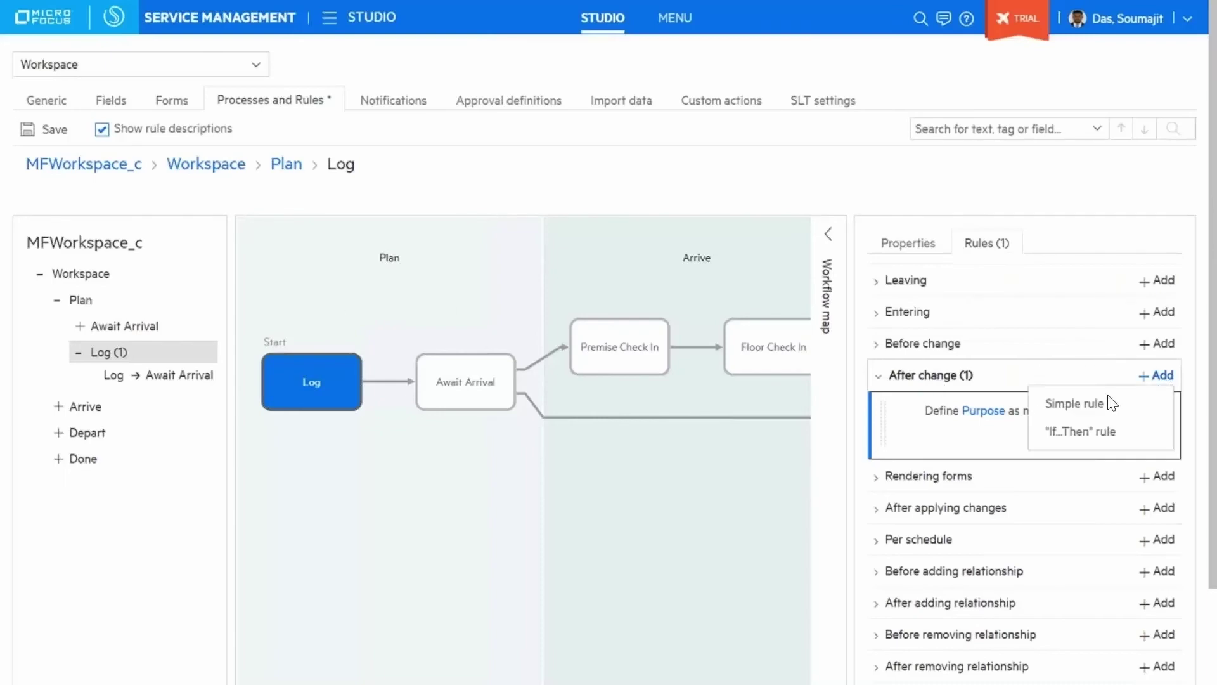
click(1078, 436)
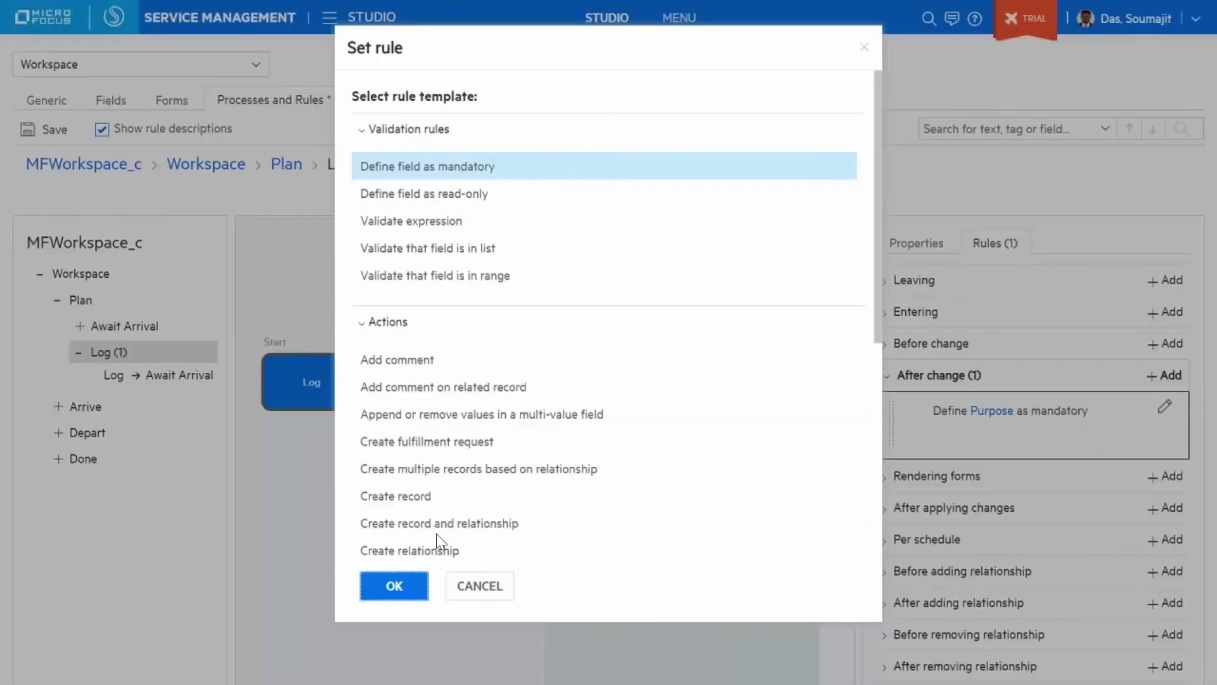
click(395, 585)
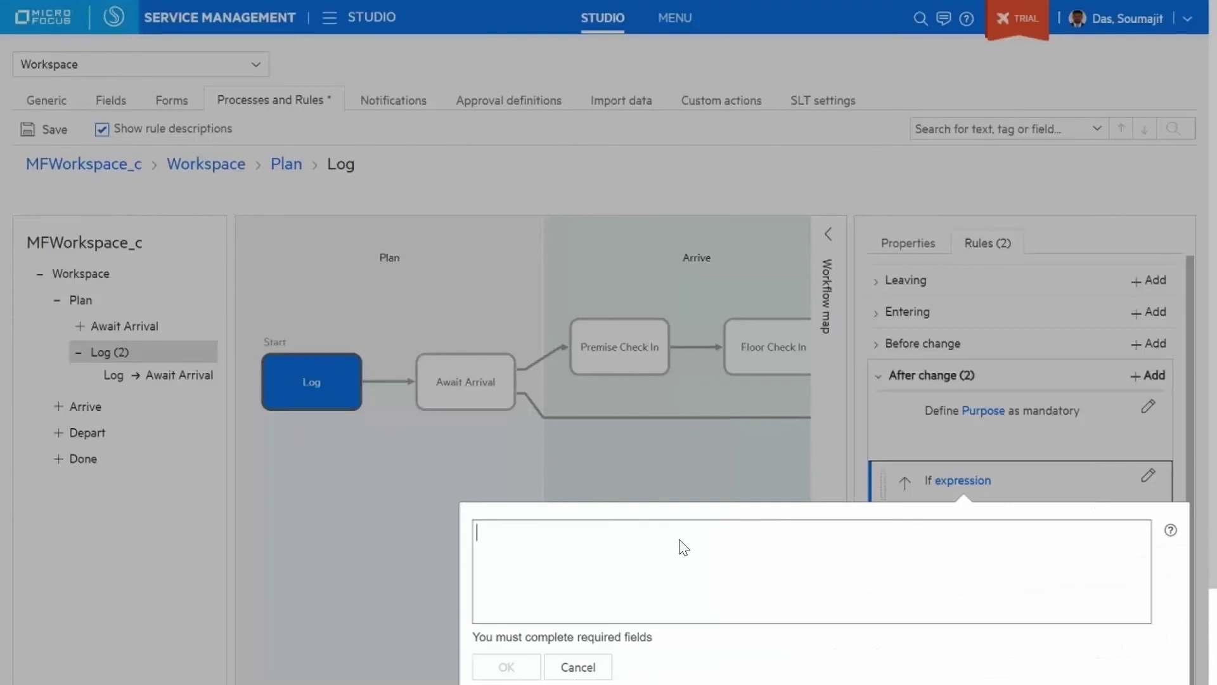
text(entity.re)
click(558, 576)
text(==)
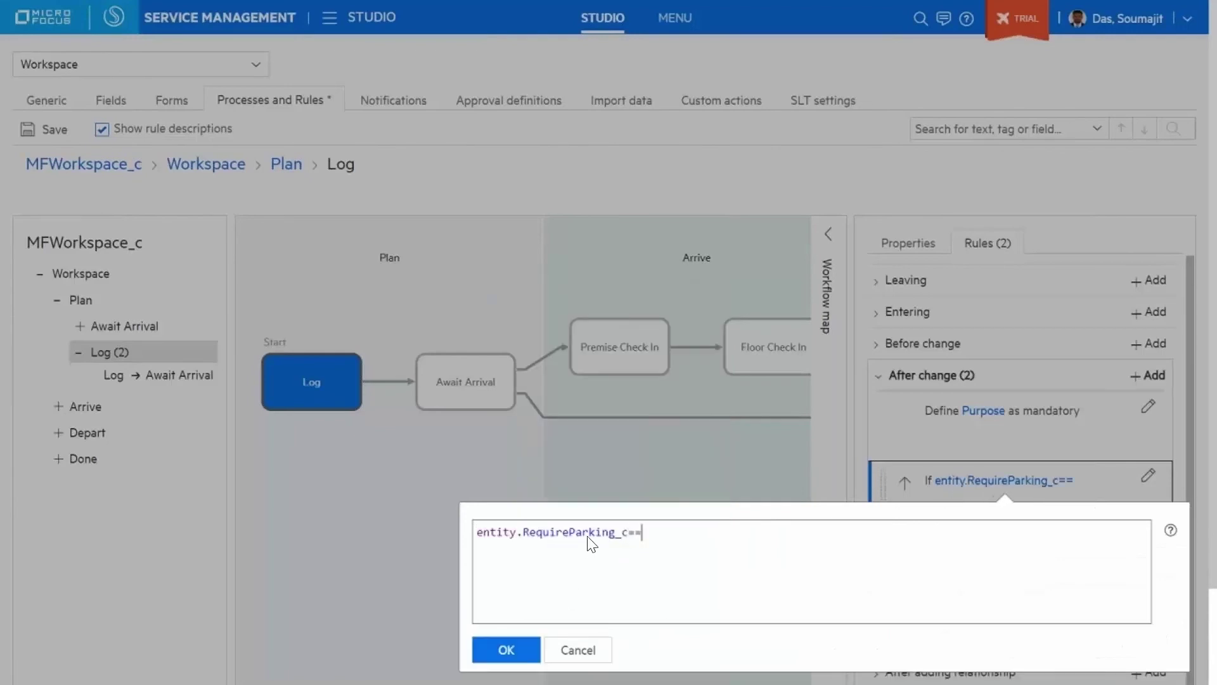
text(true)
click(505, 649)
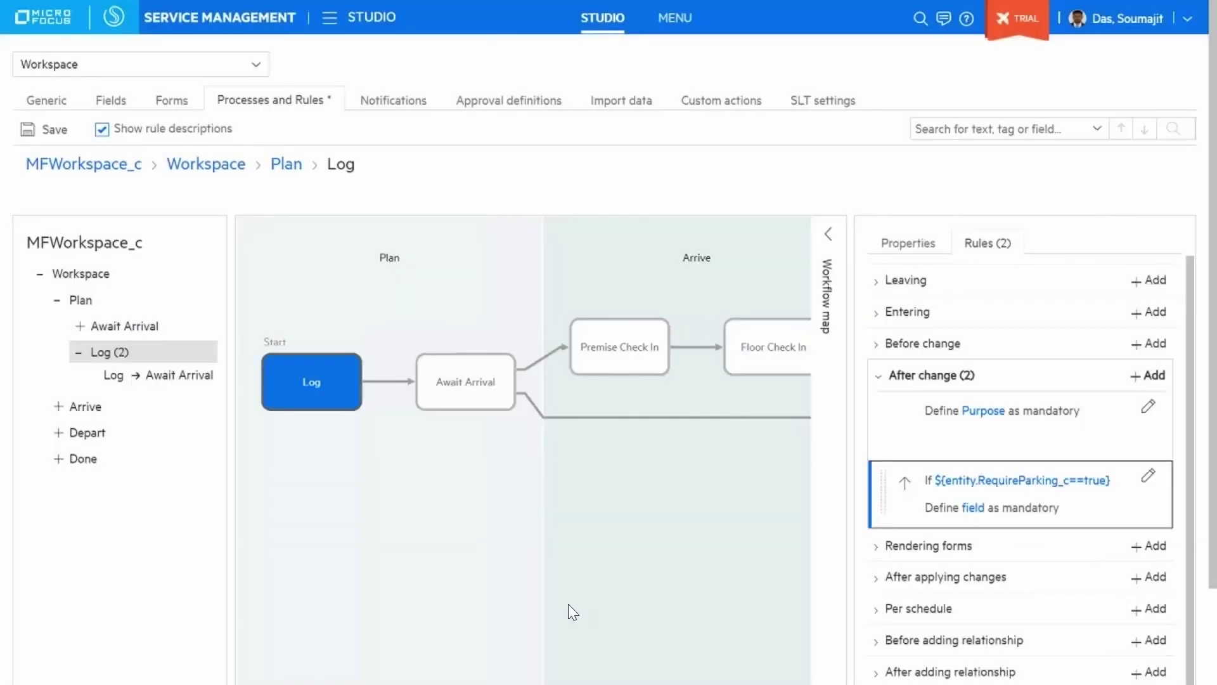
click(973, 507)
click(951, 409)
text(vehi)
click(913, 481)
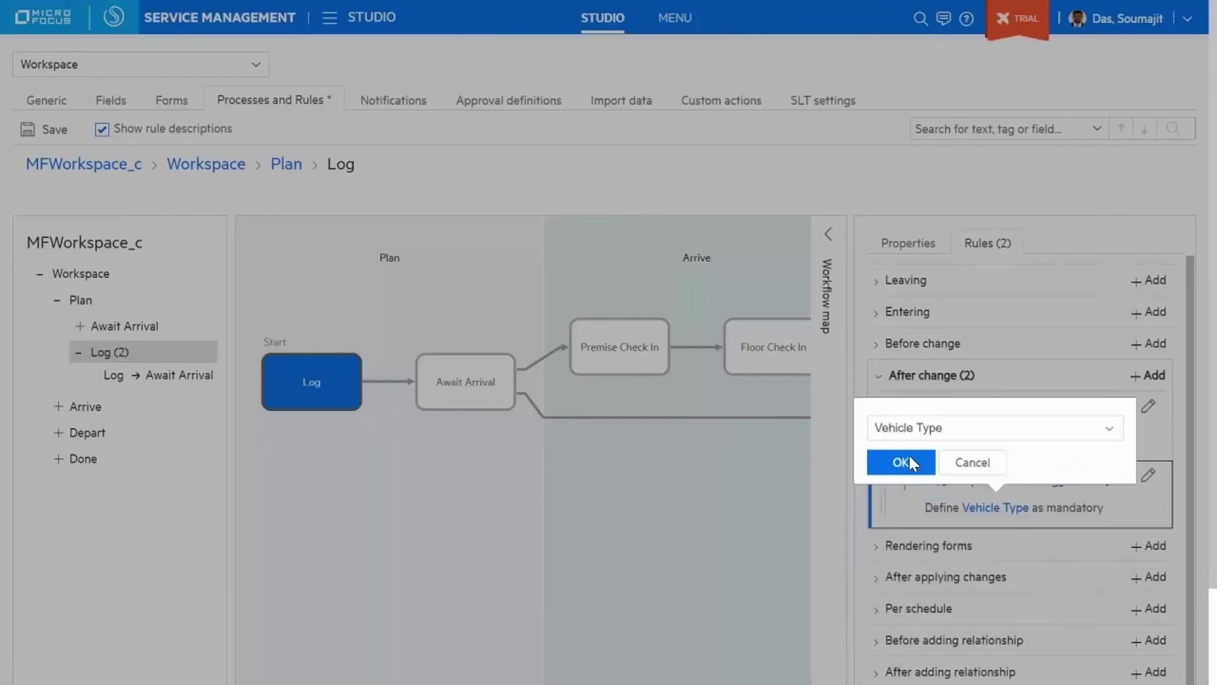
click(896, 462)
click(1148, 342)
Create a Before change If..Then Set multiple fields rule with condition entity.Employee_c != null.
click(1106, 399)
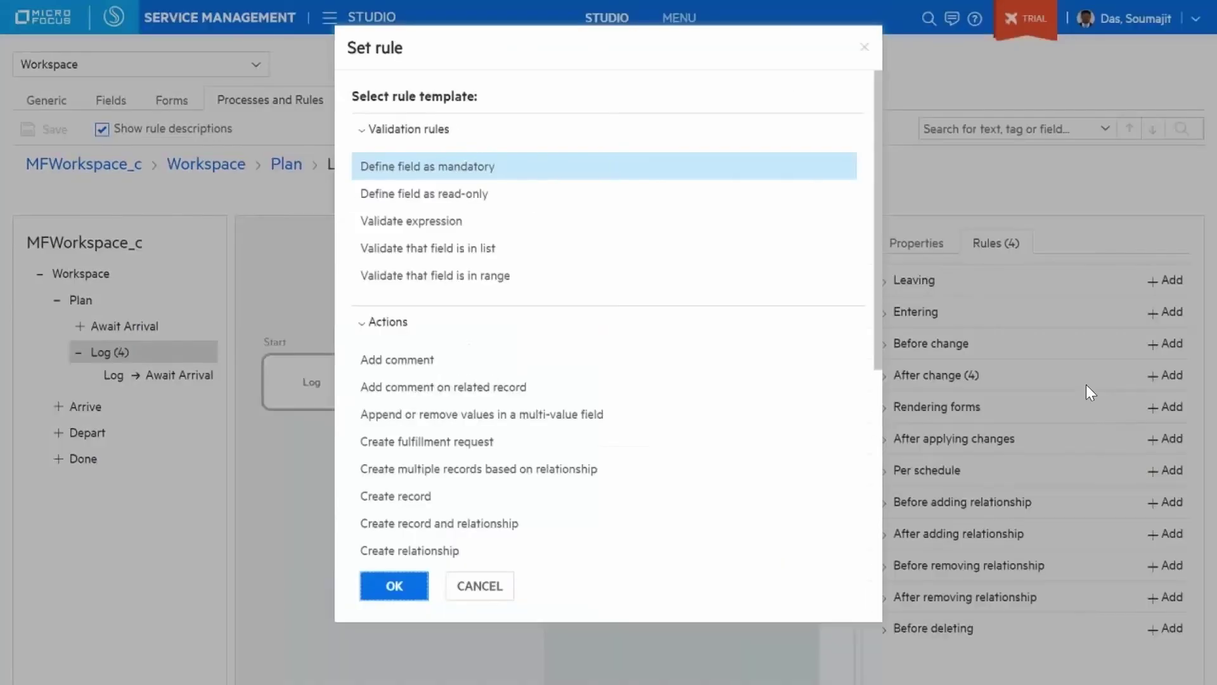
scroll(497, 301, down, 5)
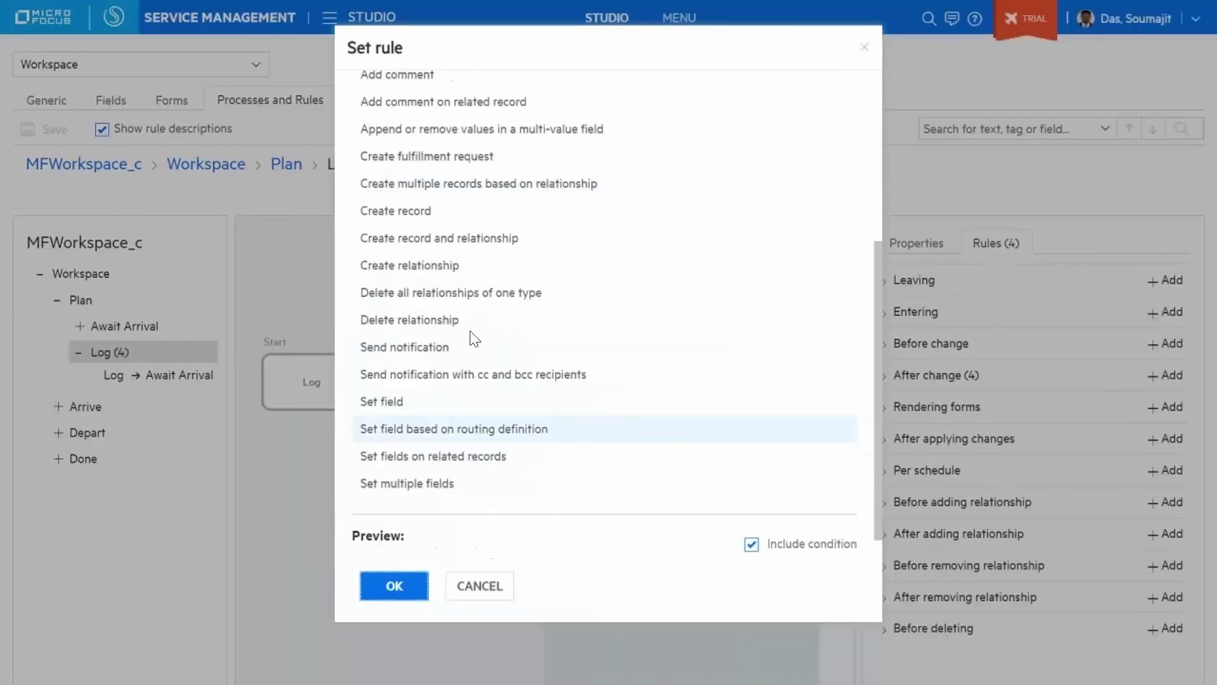
click(403, 485)
click(389, 587)
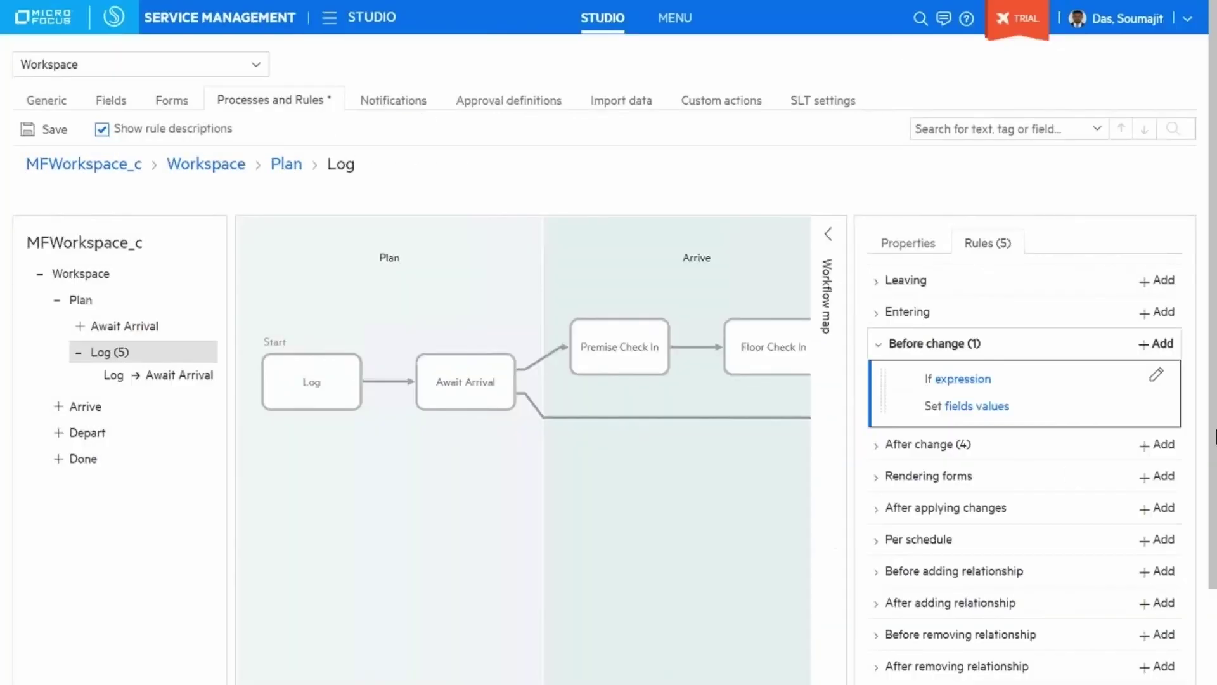
click(964, 380)
click(821, 477)
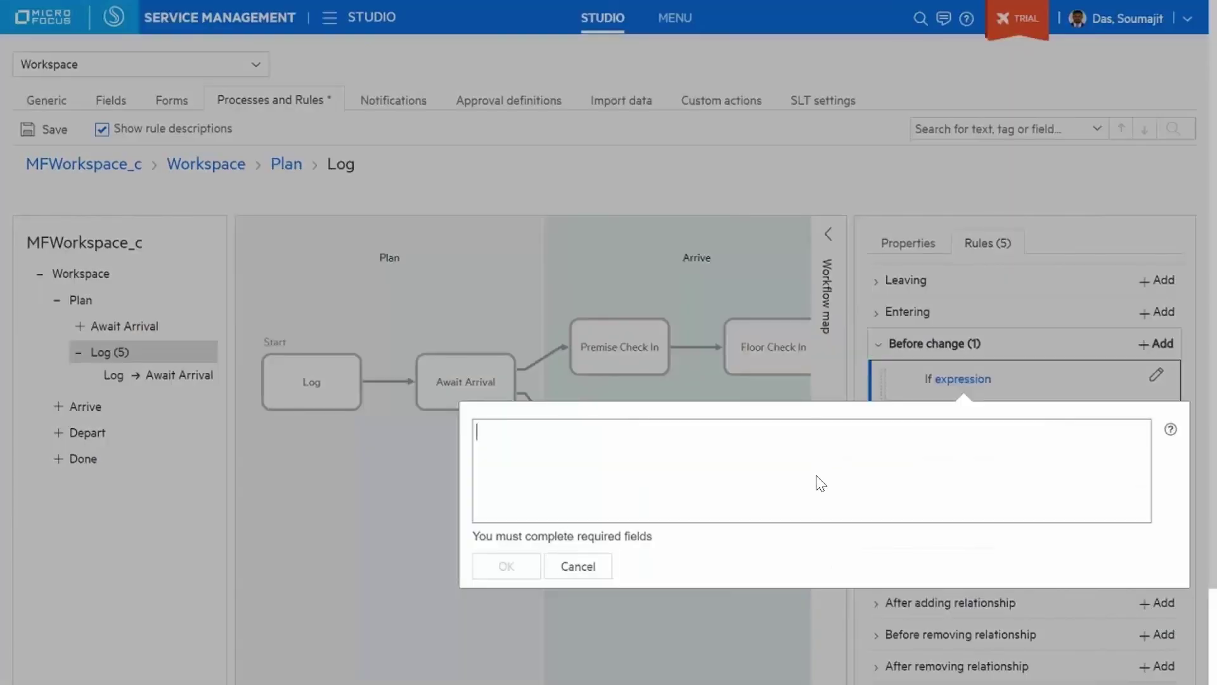
text(entity.emp)
click(571, 468)
text(!=null)
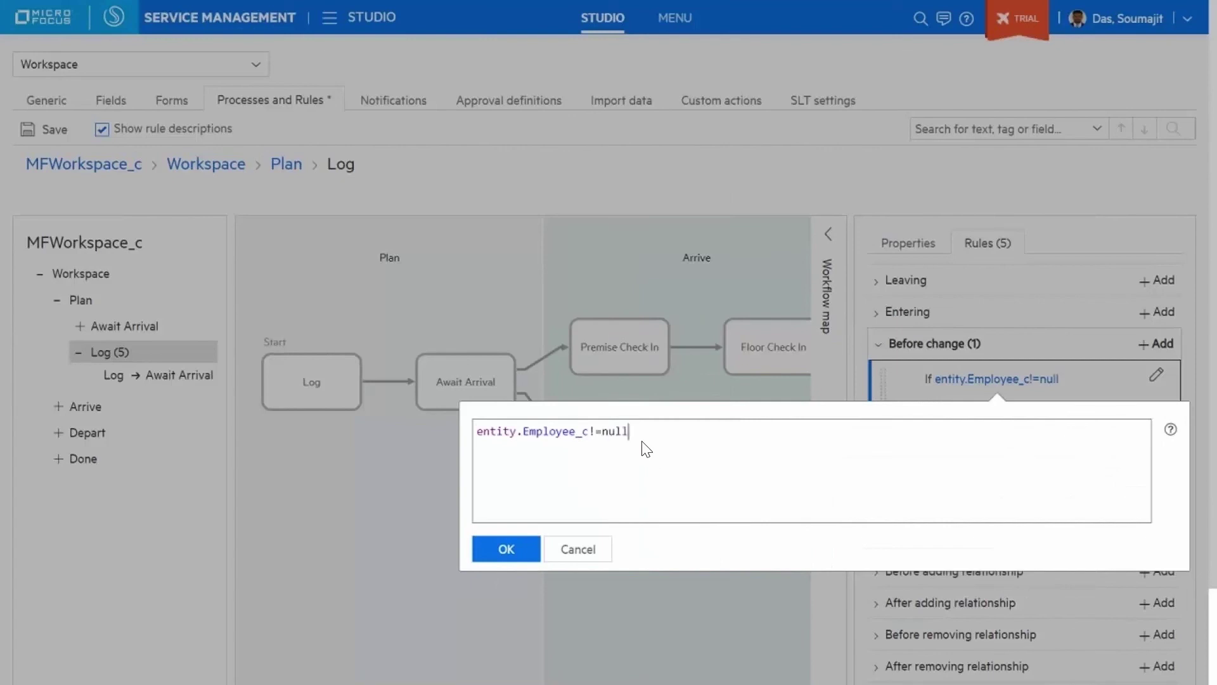
click(524, 549)
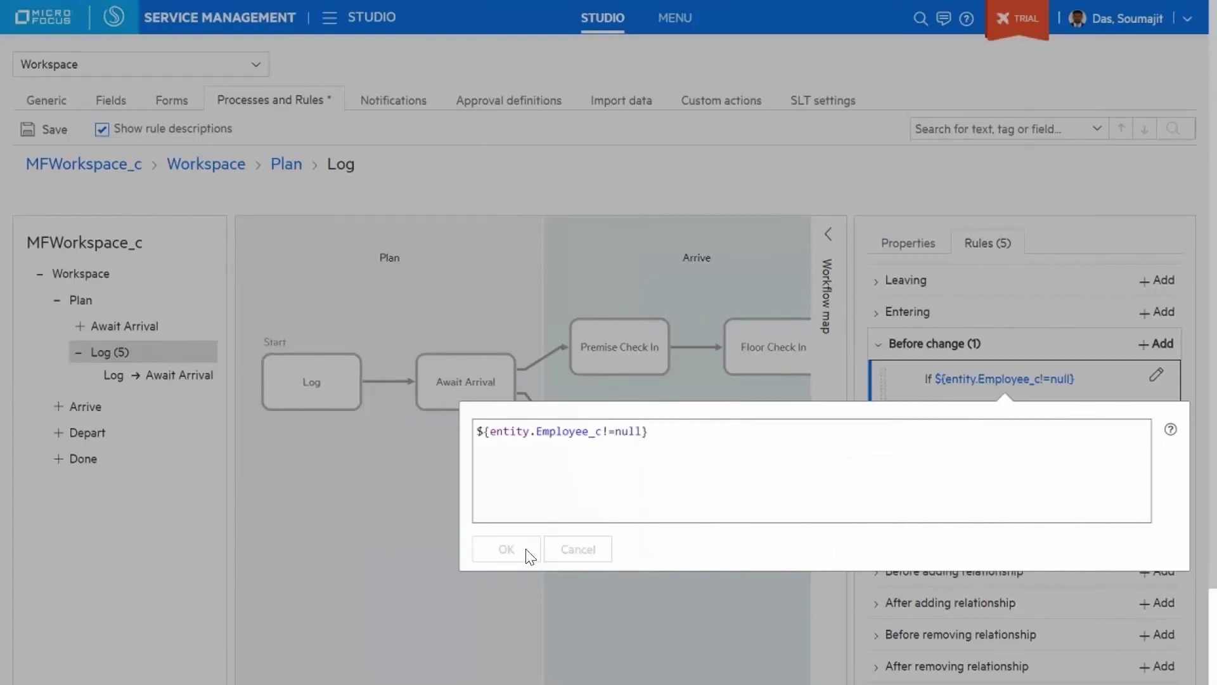
Have the rule set Office Location to the expression entity.Employee_c.Location.
click(977, 409)
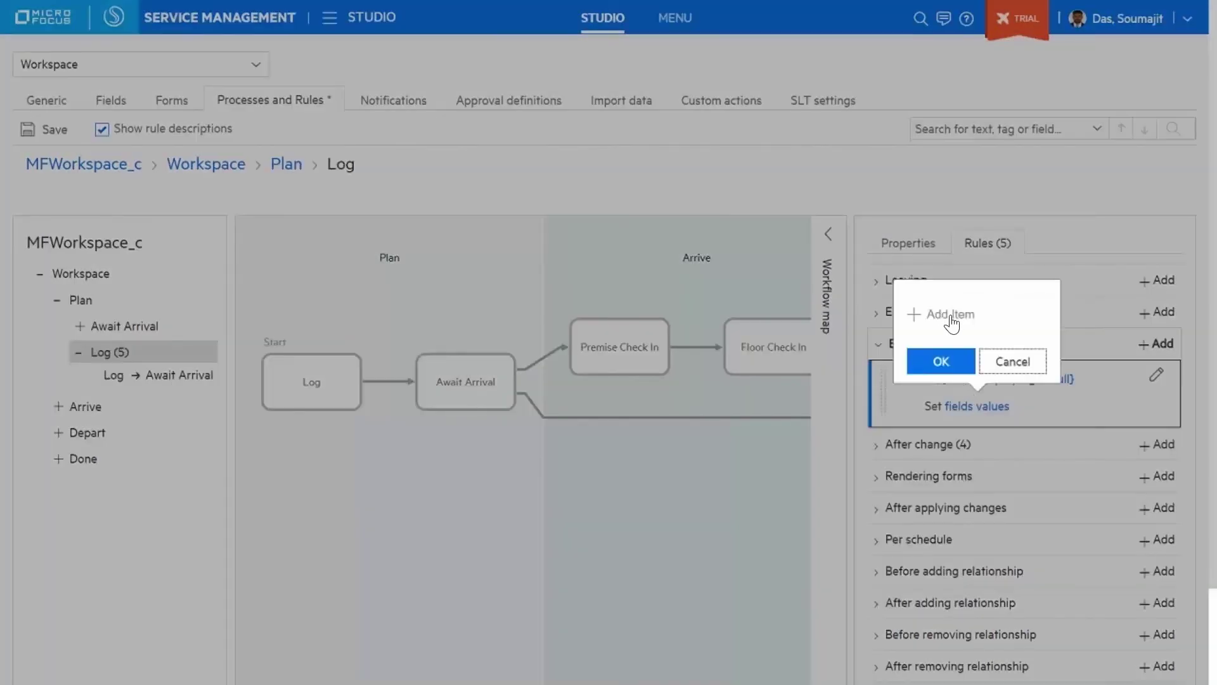
click(949, 315)
click(900, 260)
text(loca)
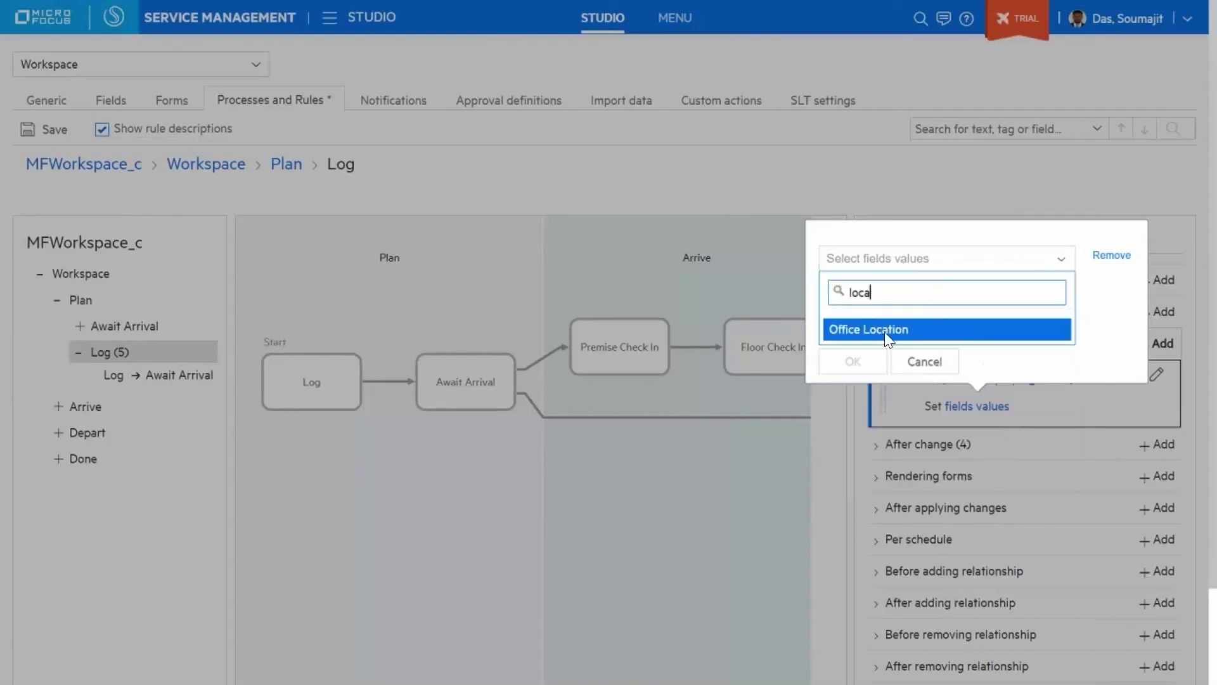
click(887, 336)
click(937, 250)
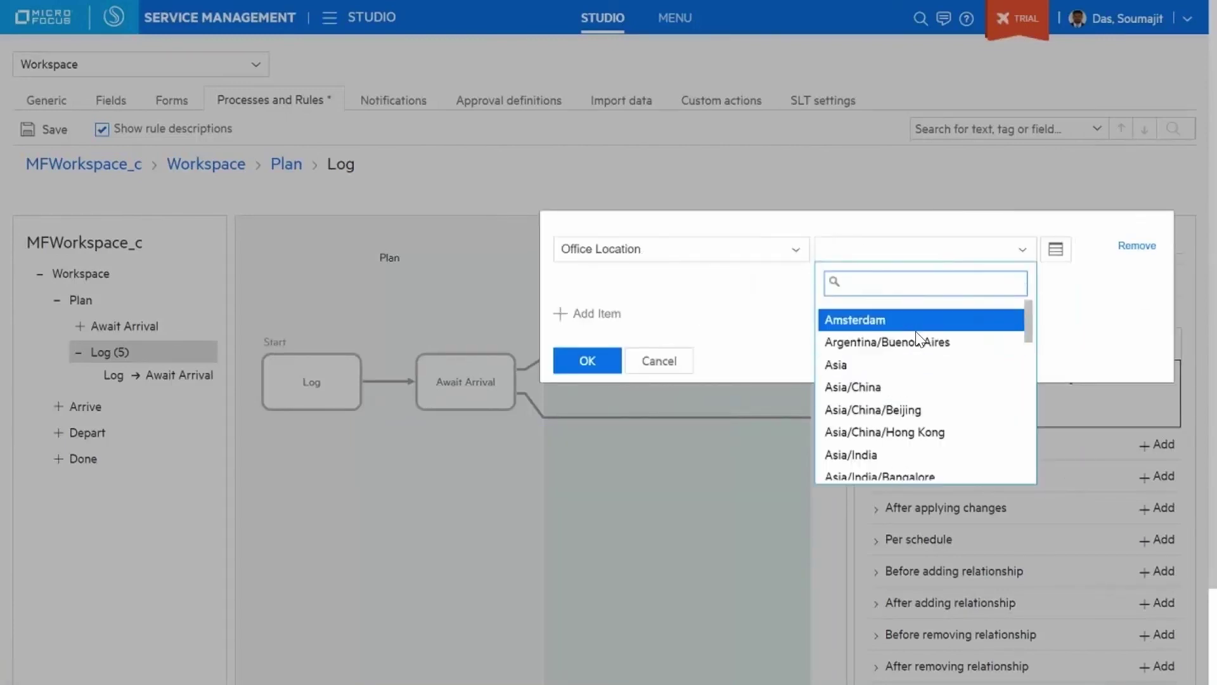
click(910, 257)
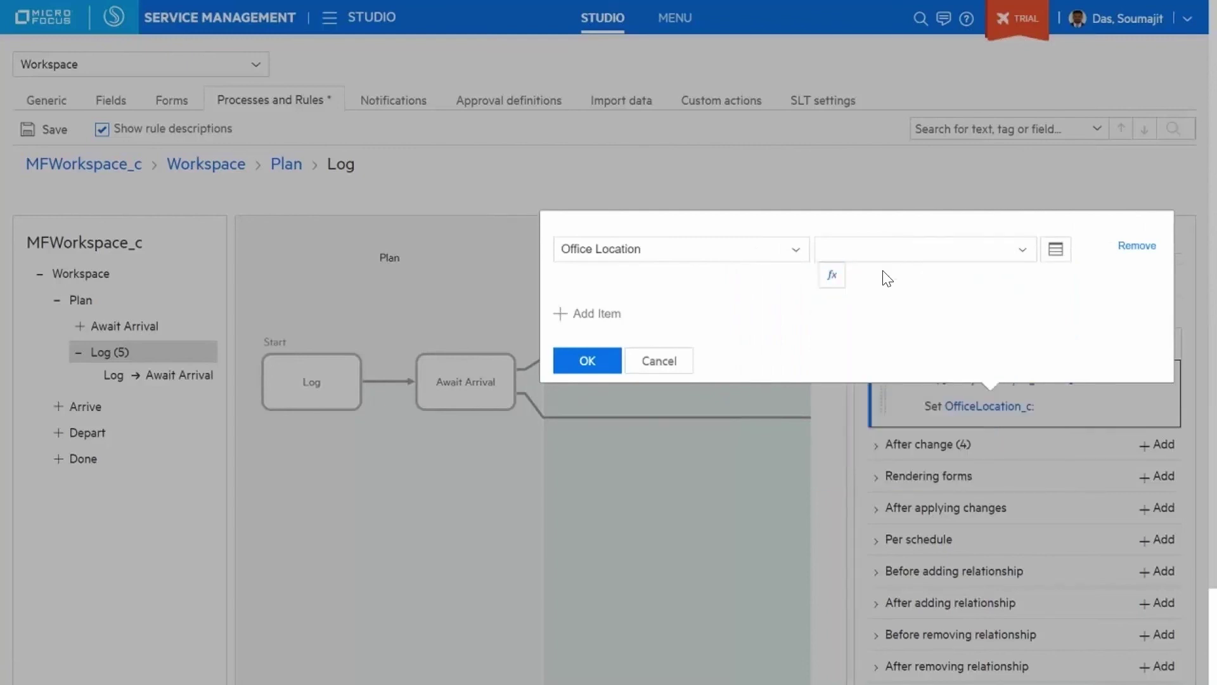
click(833, 277)
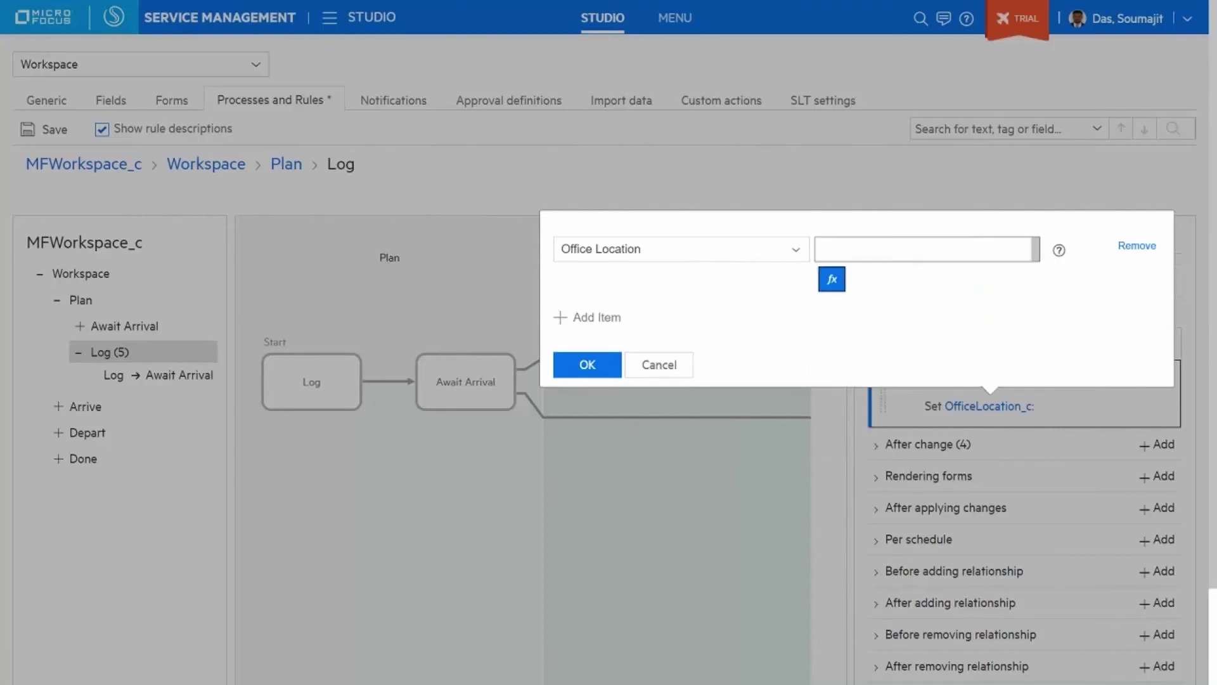
click(843, 241)
text(entity.emp)
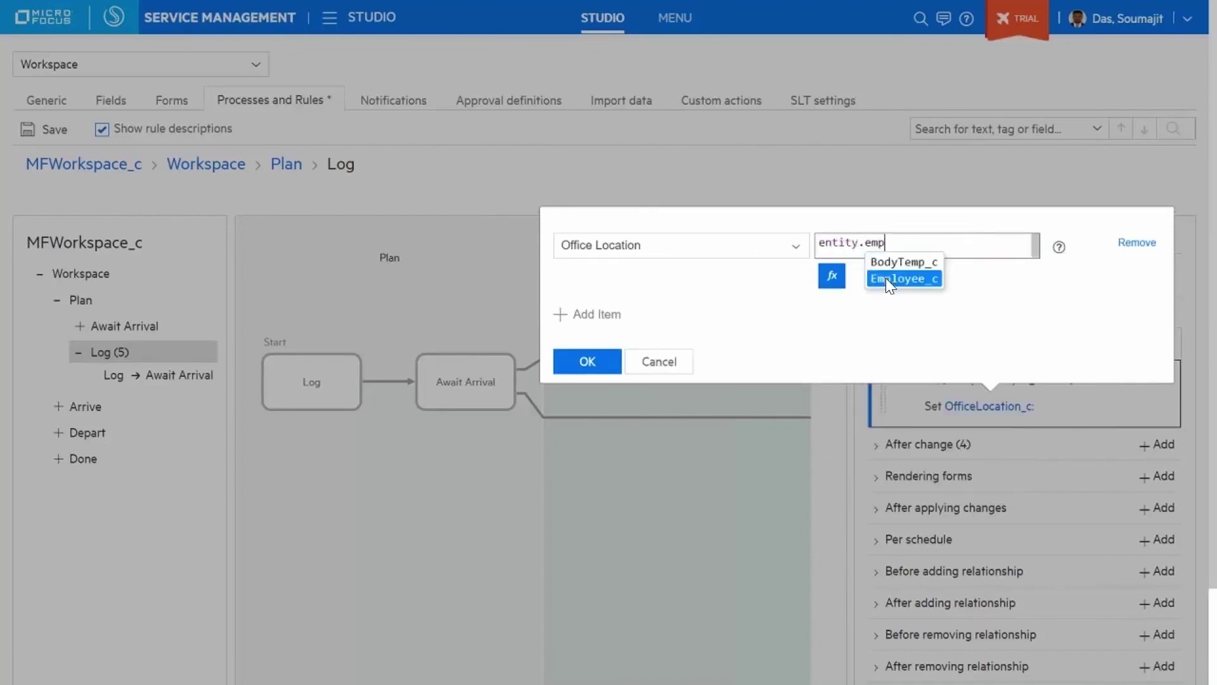
click(885, 278)
text(loca)
key(Down)
key(Down)
key(Down)
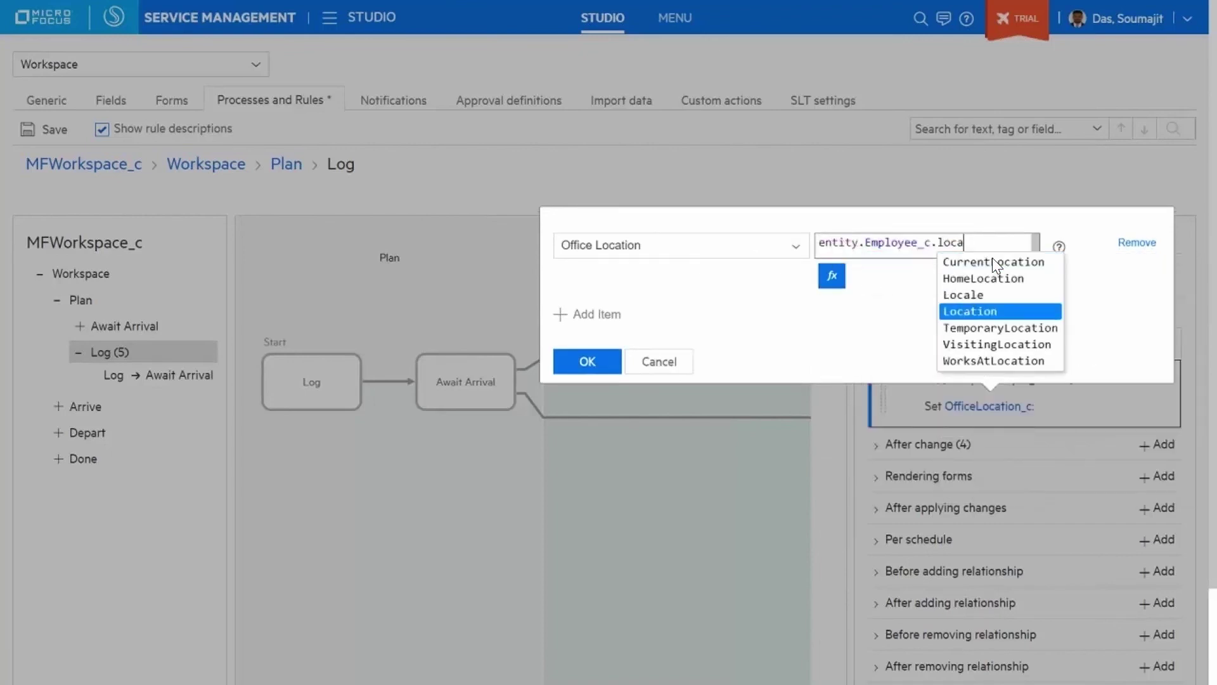
key(Return)
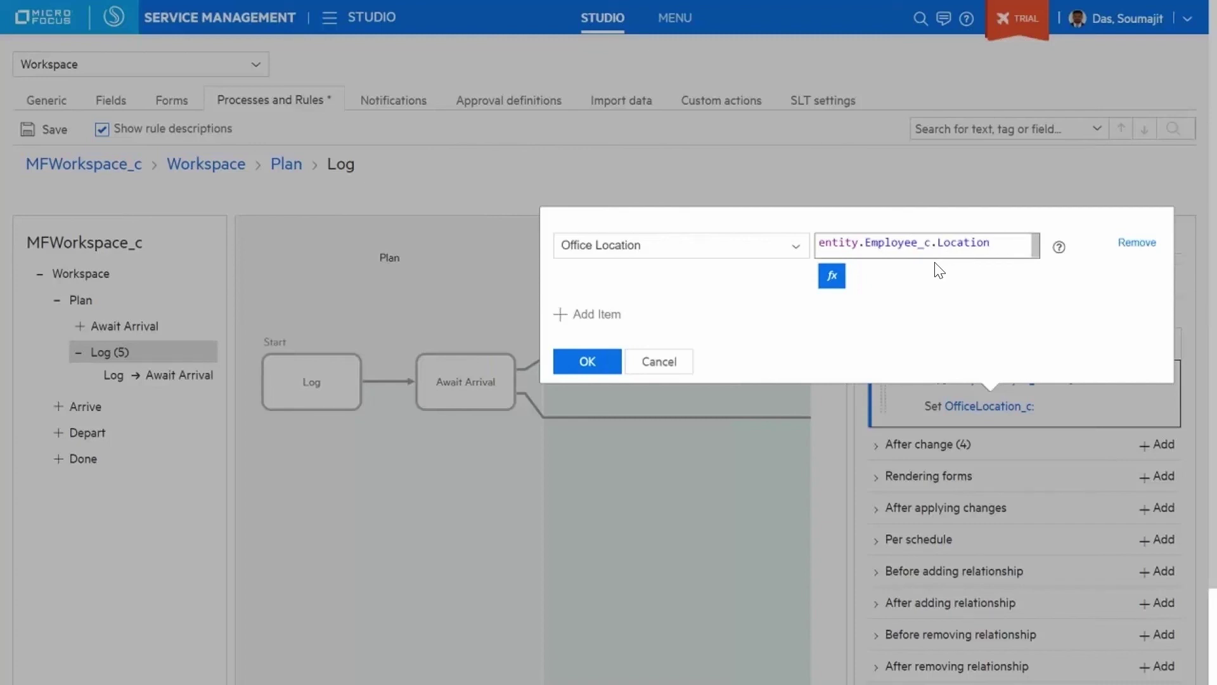
click(831, 275)
click(587, 361)
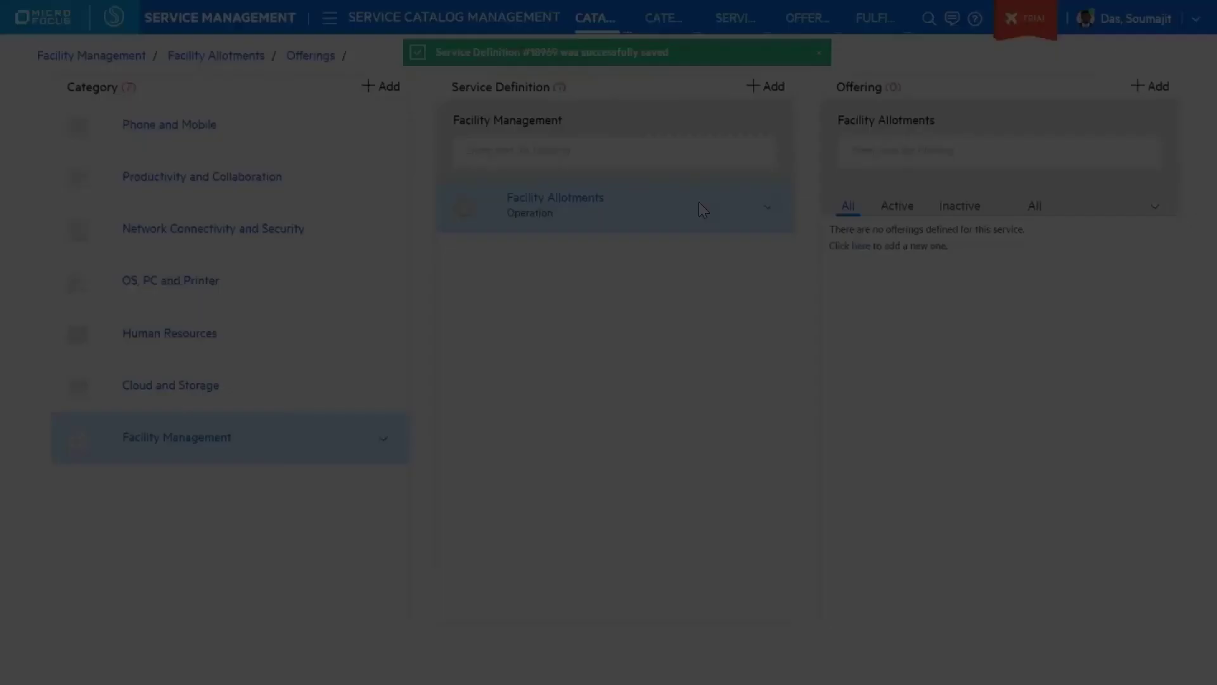
Start a new Facility Allotments offering described as booking a seat, parking and required access.
click(1161, 92)
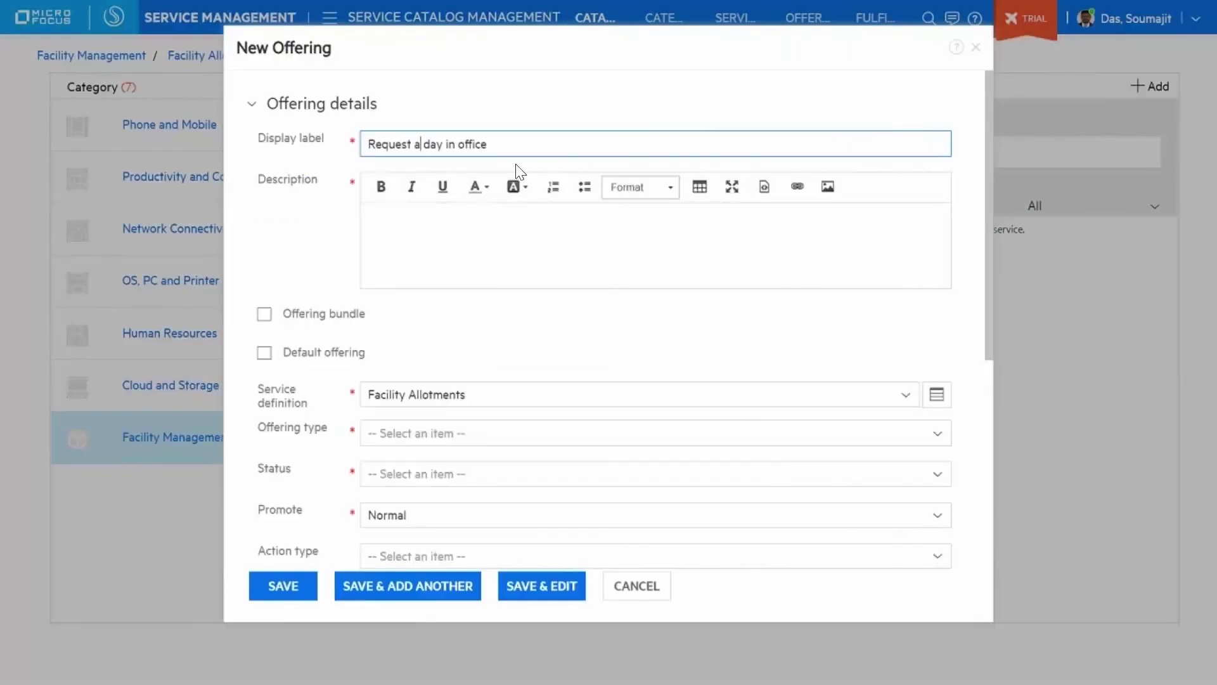
click(452, 240)
text(This offering facilitates booking a seat, parking and required access when you need to work from office.)
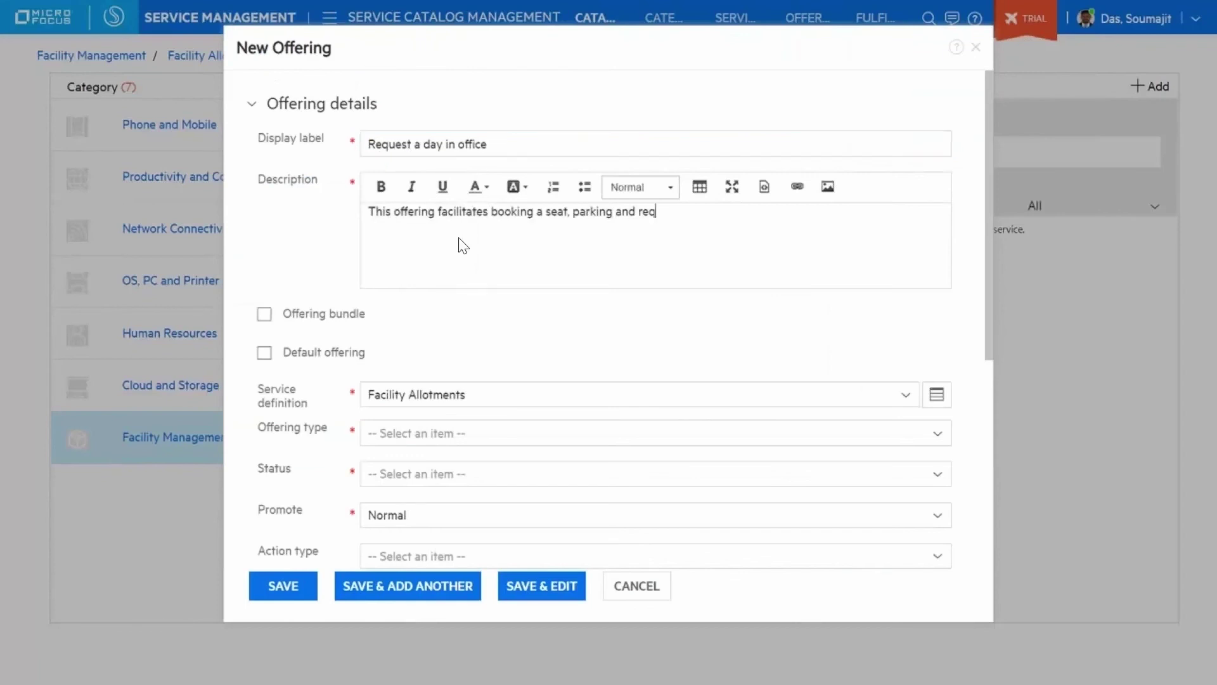
Make it an Active Service Offering with Normal promotion, save, and open the new offering.
click(399, 434)
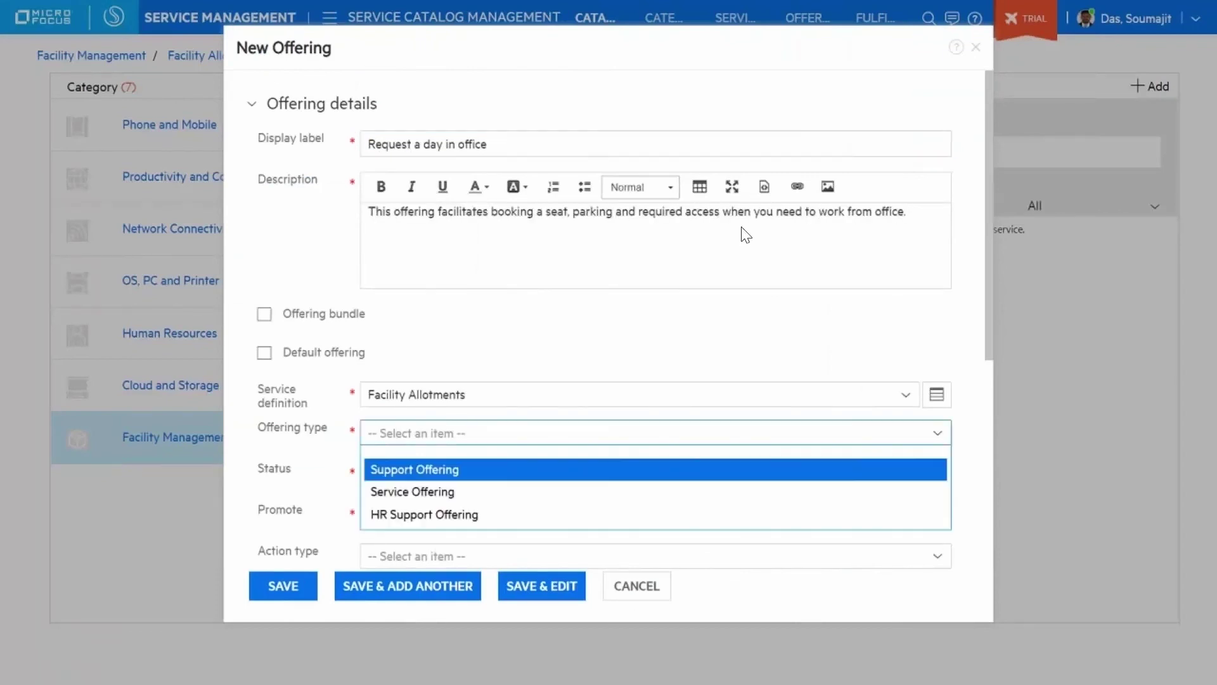
click(391, 489)
click(412, 475)
click(397, 511)
click(395, 515)
click(394, 576)
click(283, 585)
click(932, 234)
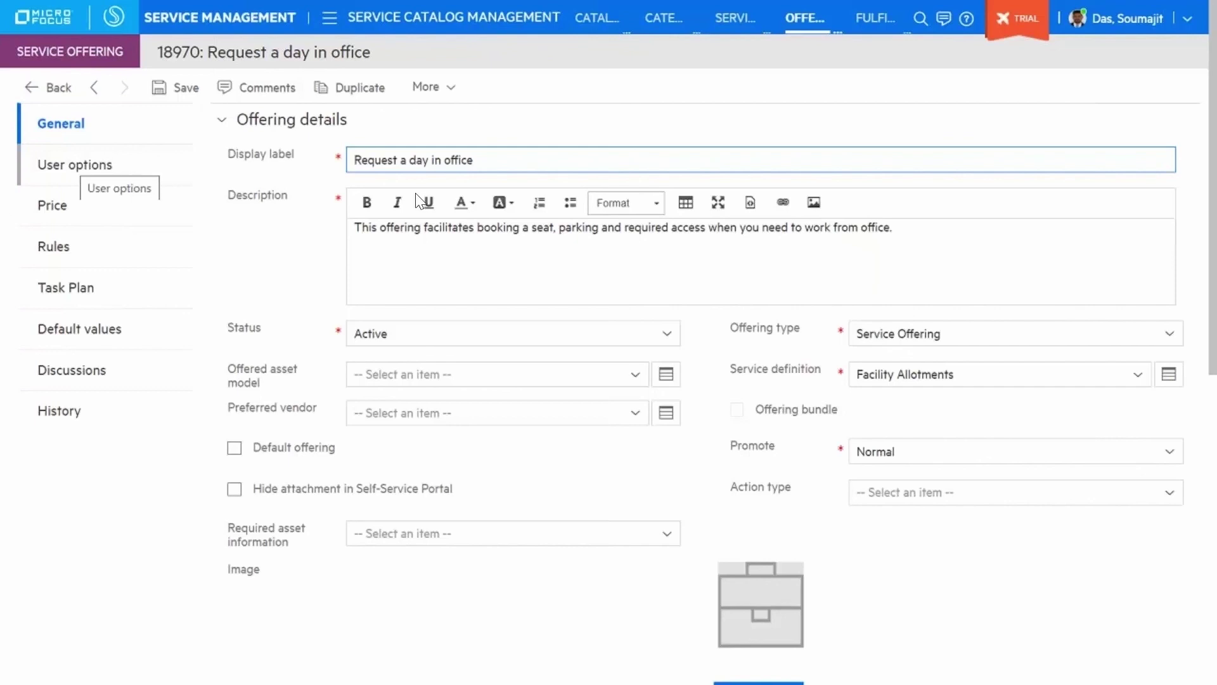
Add an Employee user option as an Entity Link to Person.
click(46, 169)
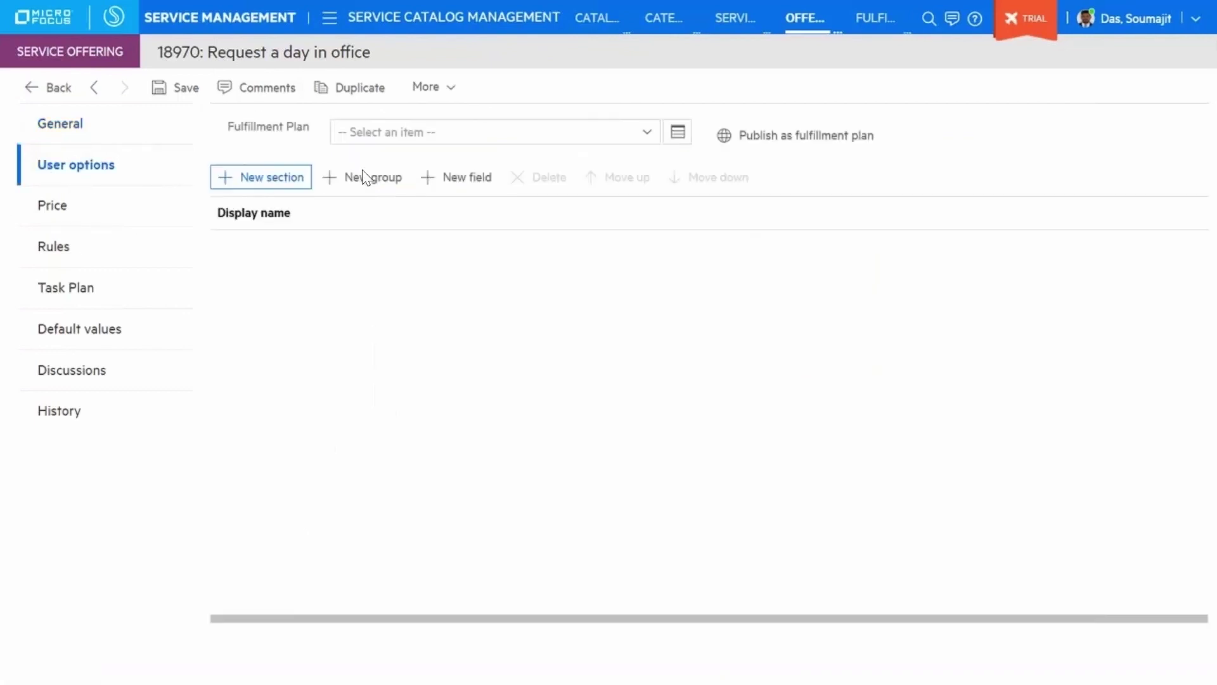
click(441, 188)
double_click(970, 241)
text(Employee)
double_click(983, 268)
text(Employee)
click(951, 301)
text(ent)
click(957, 368)
click(922, 530)
text(person)
key(Return)
Add a Purpose user option as an Entity Link to Visit Purpose.
click(457, 176)
click(494, 140)
text(Purpose)
double_click(979, 268)
text(Purpose)
click(951, 300)
text(en)
click(938, 392)
click(950, 532)
click(936, 485)
Add a DateOfVisit user option displayed as 'Date Of Visit', typed Date.
click(451, 180)
double_click(964, 235)
text(DateOfVisit)
key(ctrl+a)
key(ctrl+c)
key(Tab)
key(ctrl+v)
key(Left)
key(Left)
key(Left)
key(Left)
key(Left)
key(Left)
key(Left)
key(Right)
key(Right)
click(956, 303)
click(916, 505)
Add a RequireParking Boolean user option displayed as 'Require Parking?'.
click(455, 177)
click(498, 138)
double_click(951, 237)
text(RequireParking)
key(Tab)
text(Require Parking?)
click(956, 303)
click(925, 417)
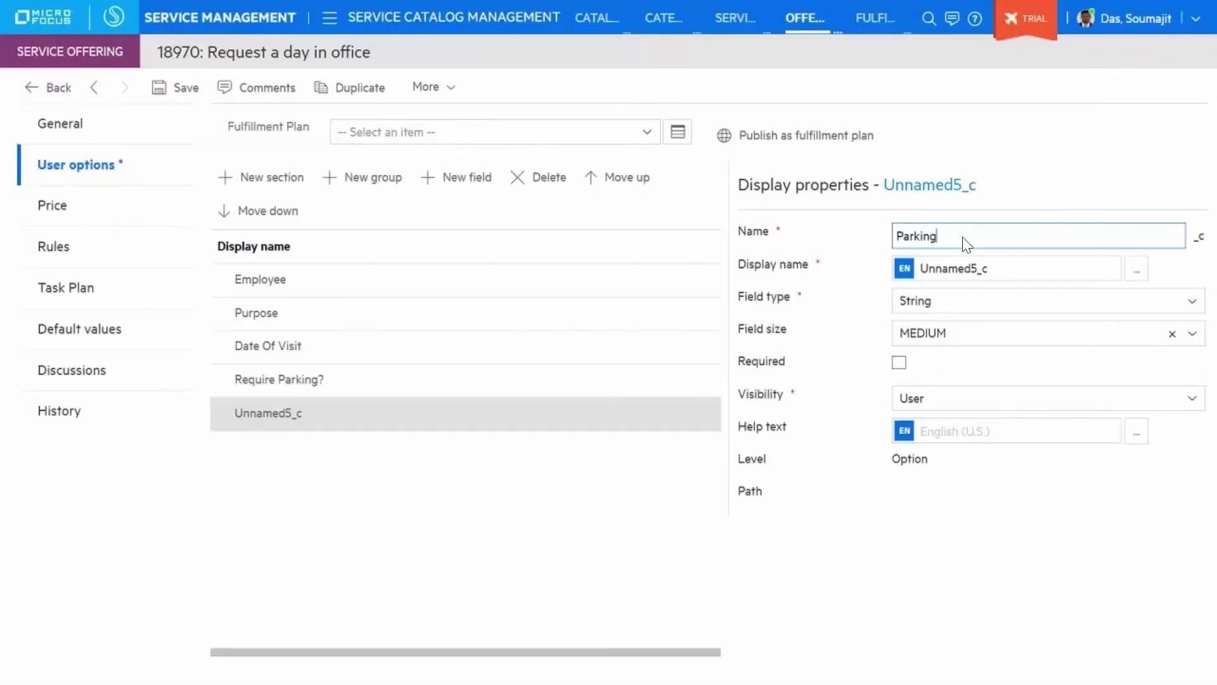
Add a VehicleType user option displayed as 'Vehicle Type', a List using the Vehicle Type list.
text(Type)
drag(937, 236, 895, 236)
text(Vehicle)
key(ctrl+a)
key(ctrl+c)
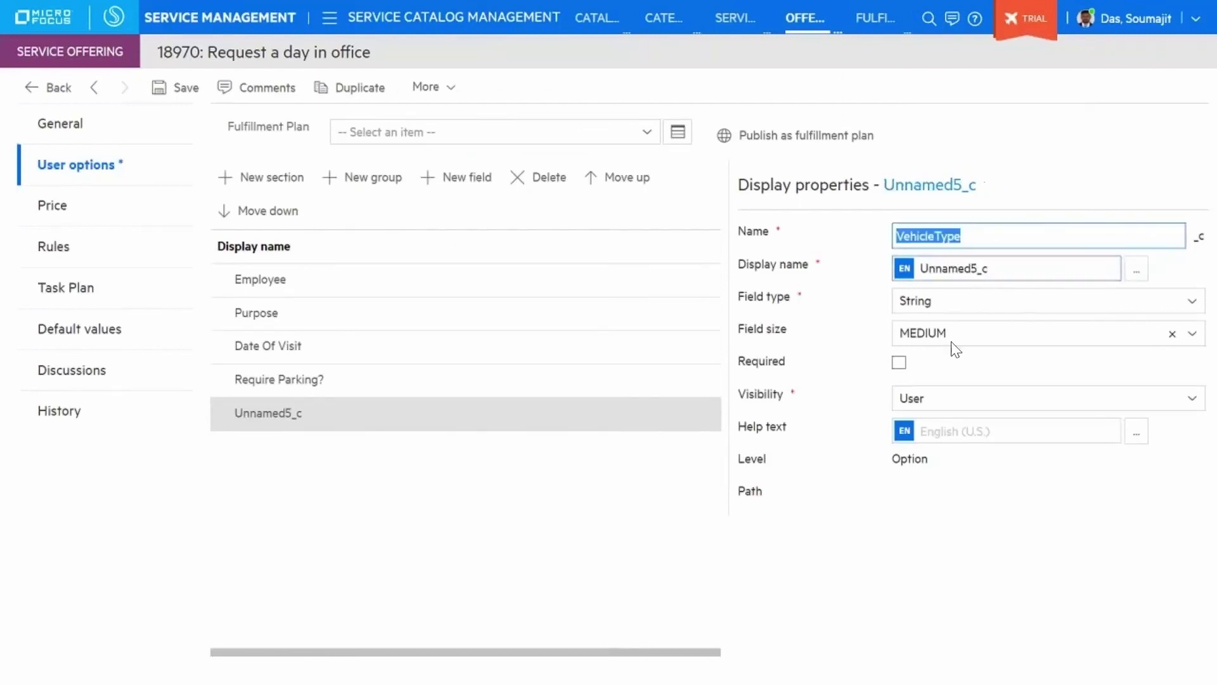
double_click(953, 268)
key(ctrl+v)
click(960, 268)
click(951, 300)
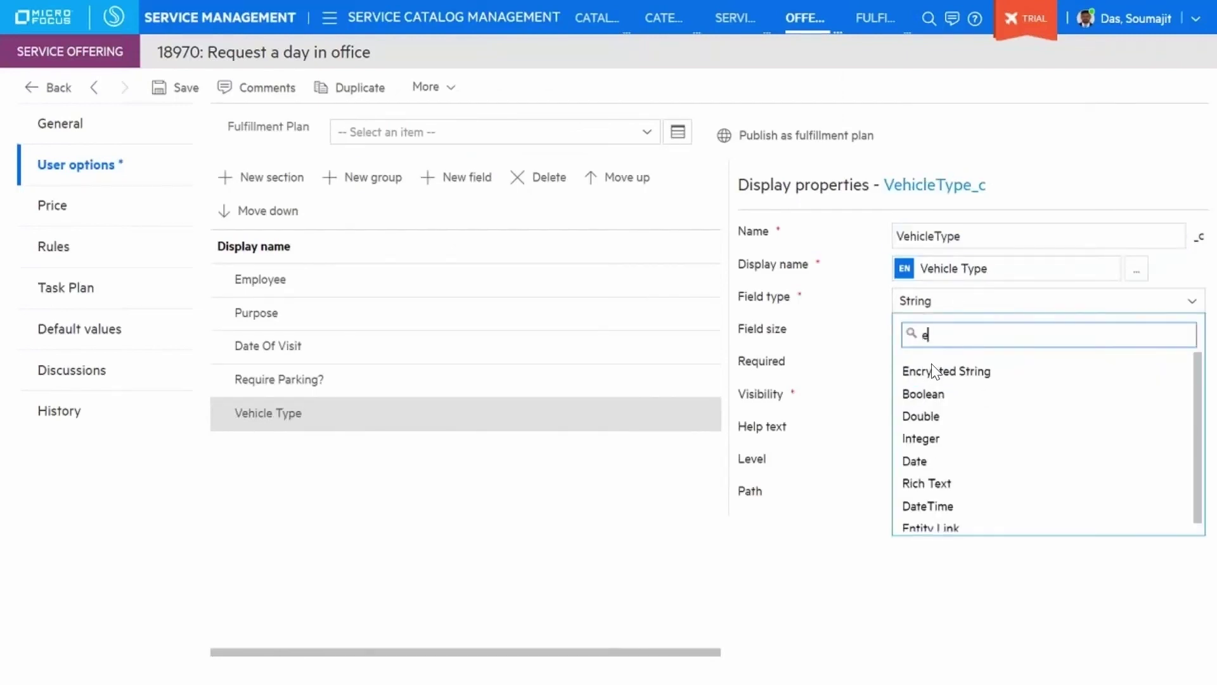
text(l)
click(922, 411)
text(ve)
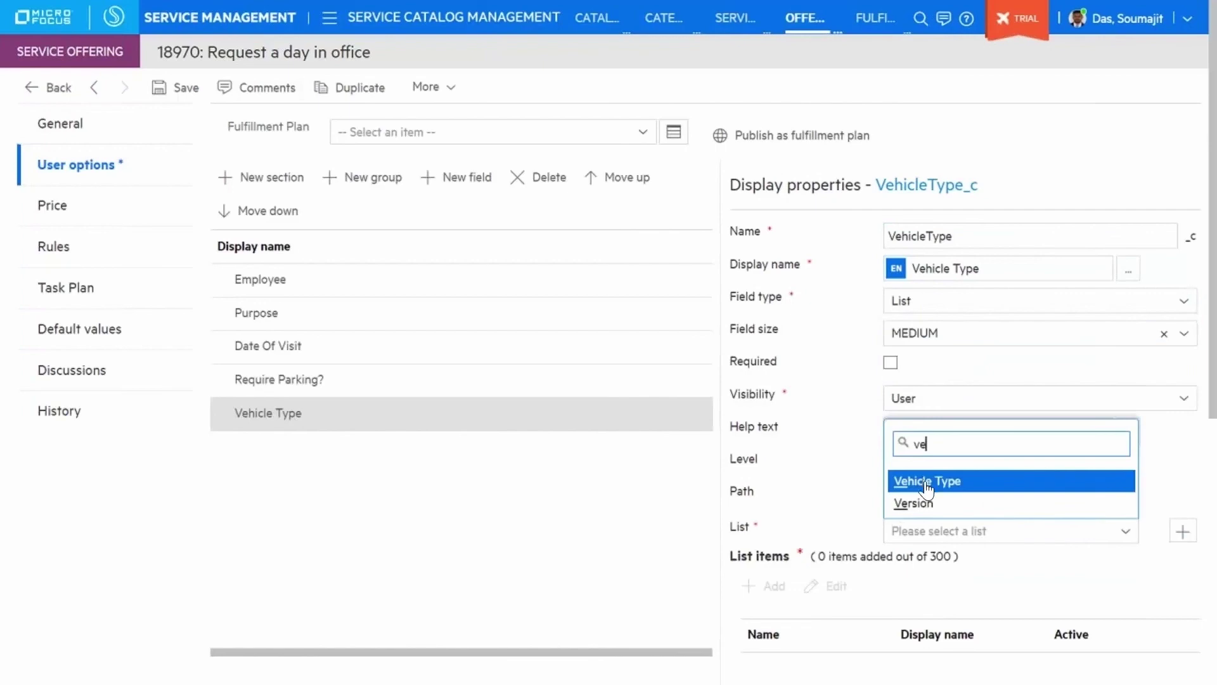
click(926, 482)
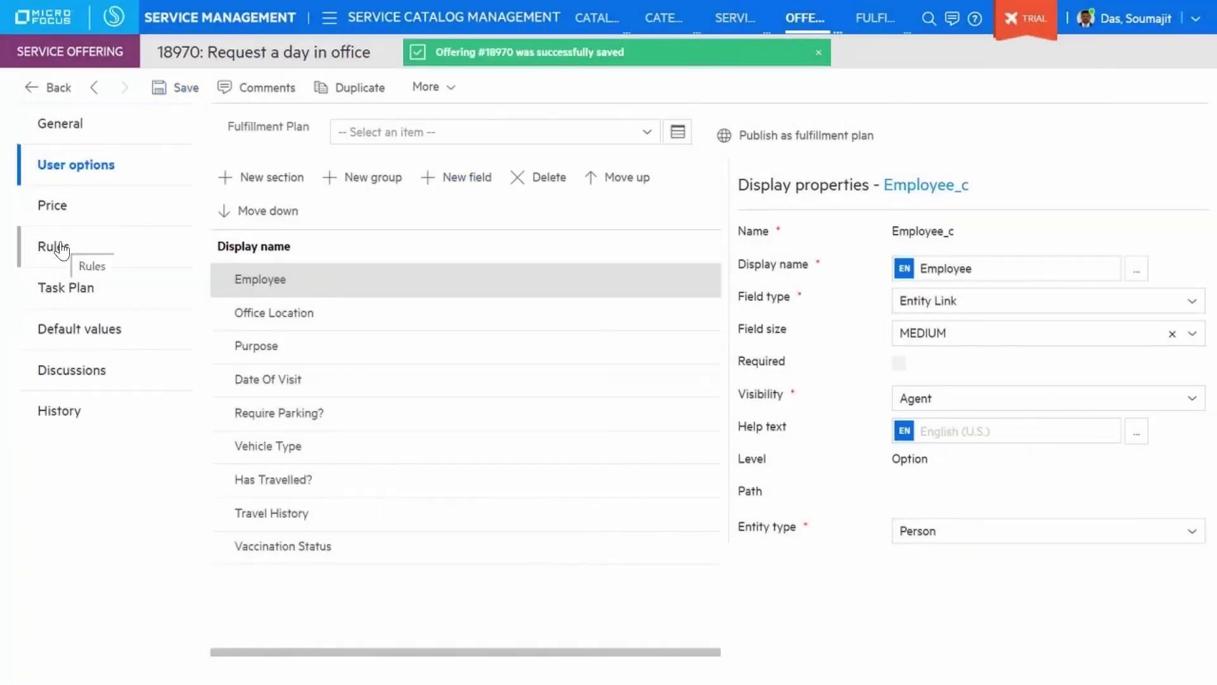
Add a Before change If..Then rule that sets multiple fields.
click(55, 247)
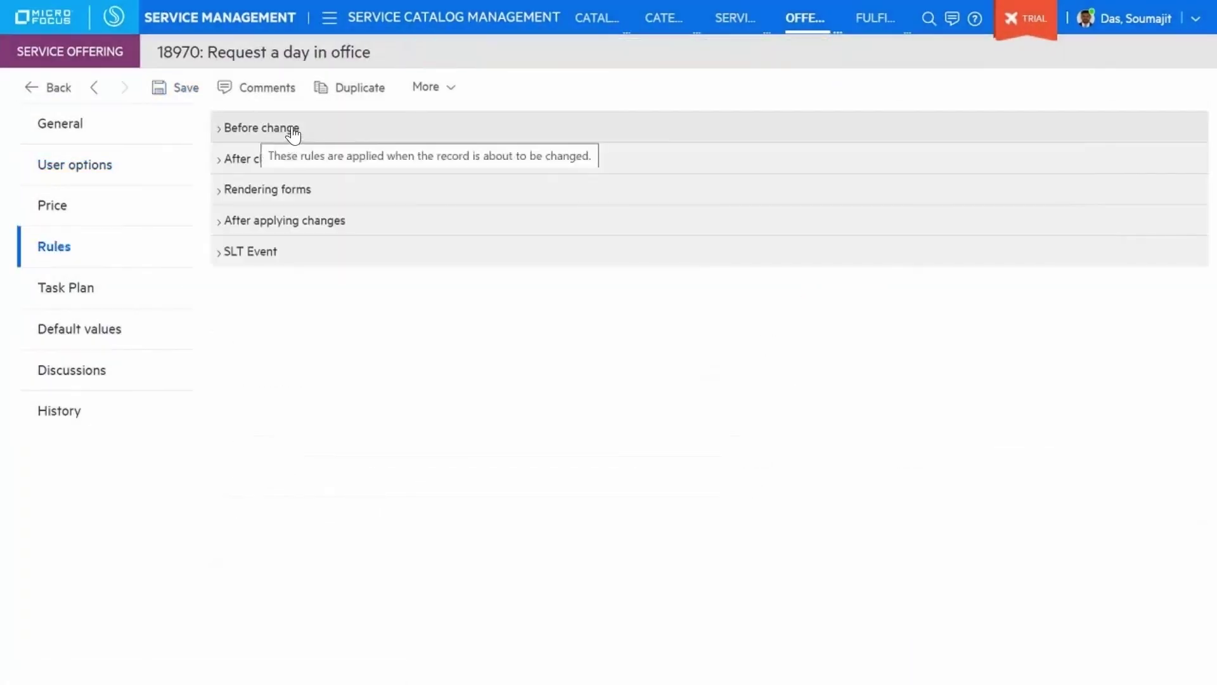
click(293, 128)
click(739, 174)
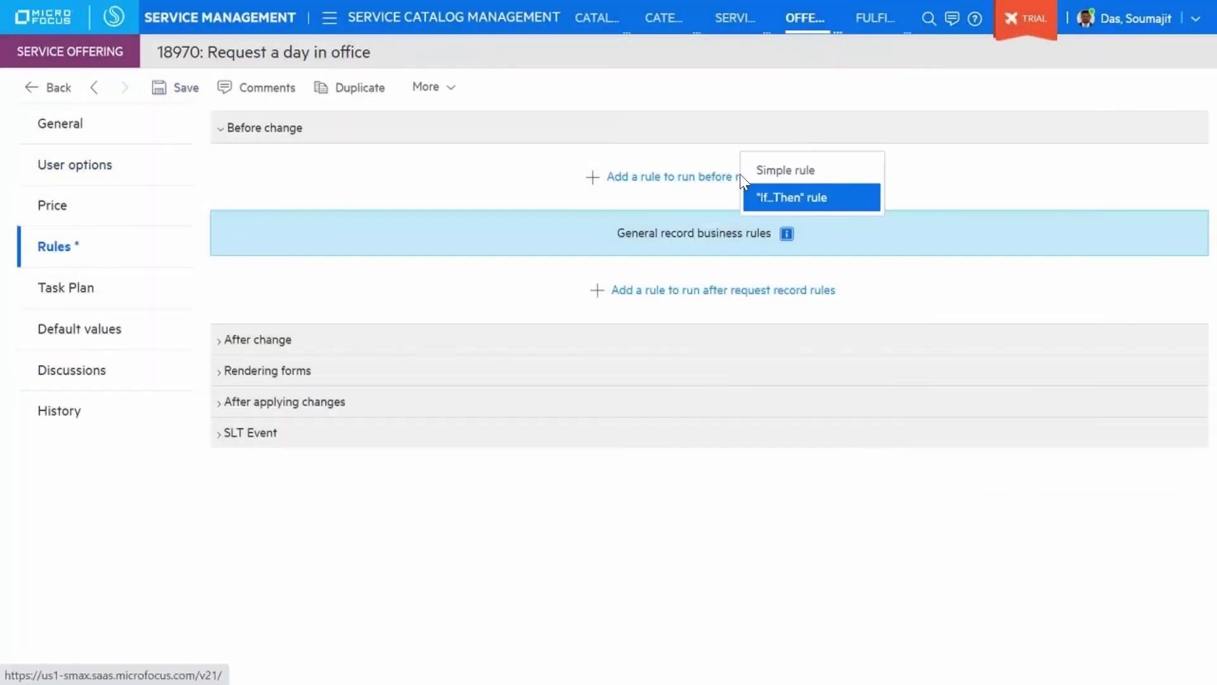
click(805, 196)
scroll(570, 285, down, 5)
click(399, 434)
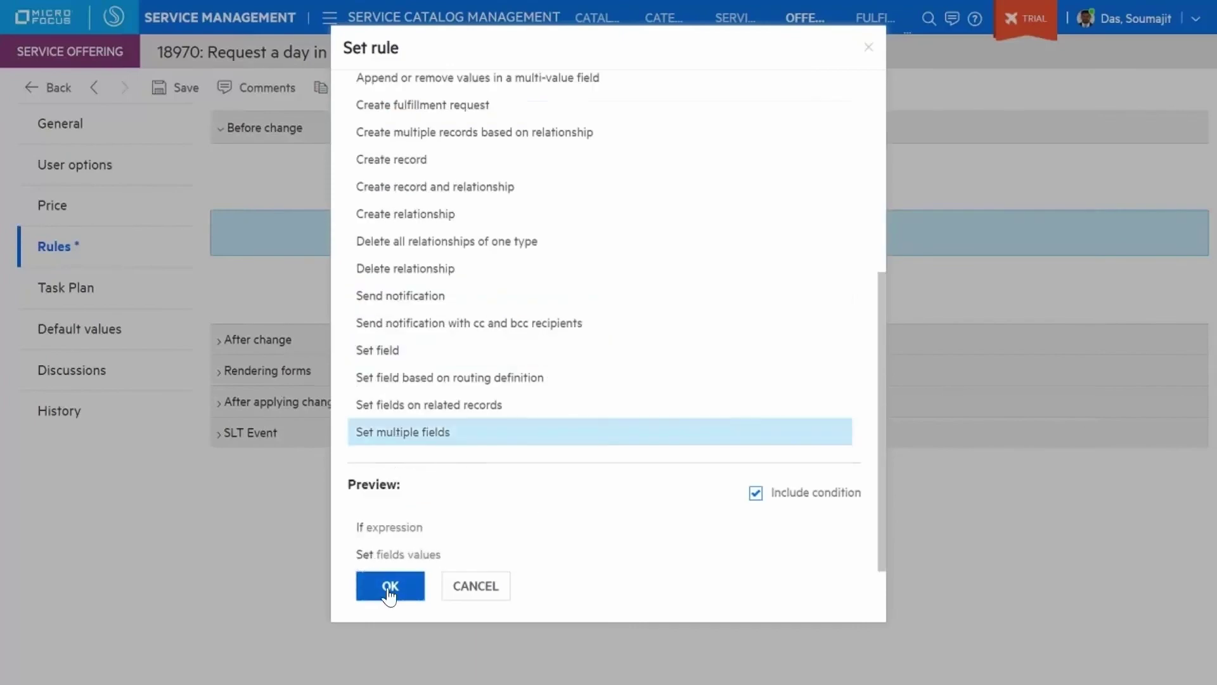
click(388, 582)
Make the rule's condition fire when Employee_c is null or has changed.
click(307, 231)
text(entity.UserOptionsName)
key(BackSpace)
key(BackSpace)
key(BackSpace)
key(BackSpace)
key(Tab)
key(Return)
key(Return)
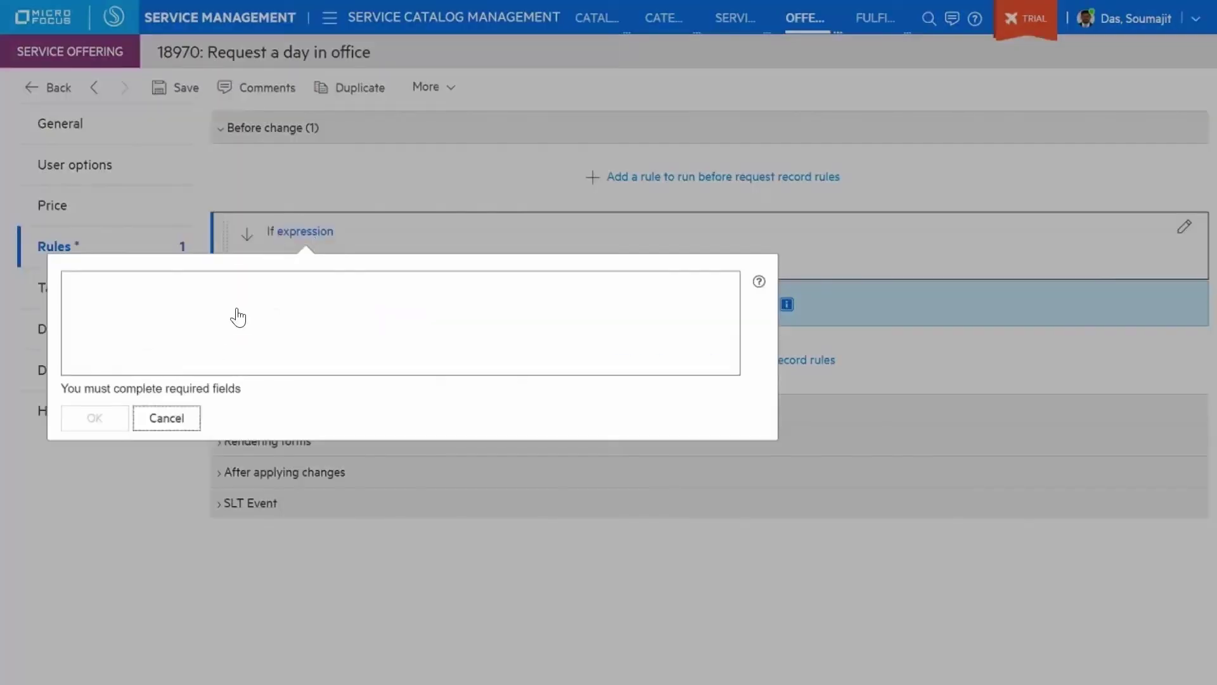
text(entity.UserOptions.Employee_c==null )
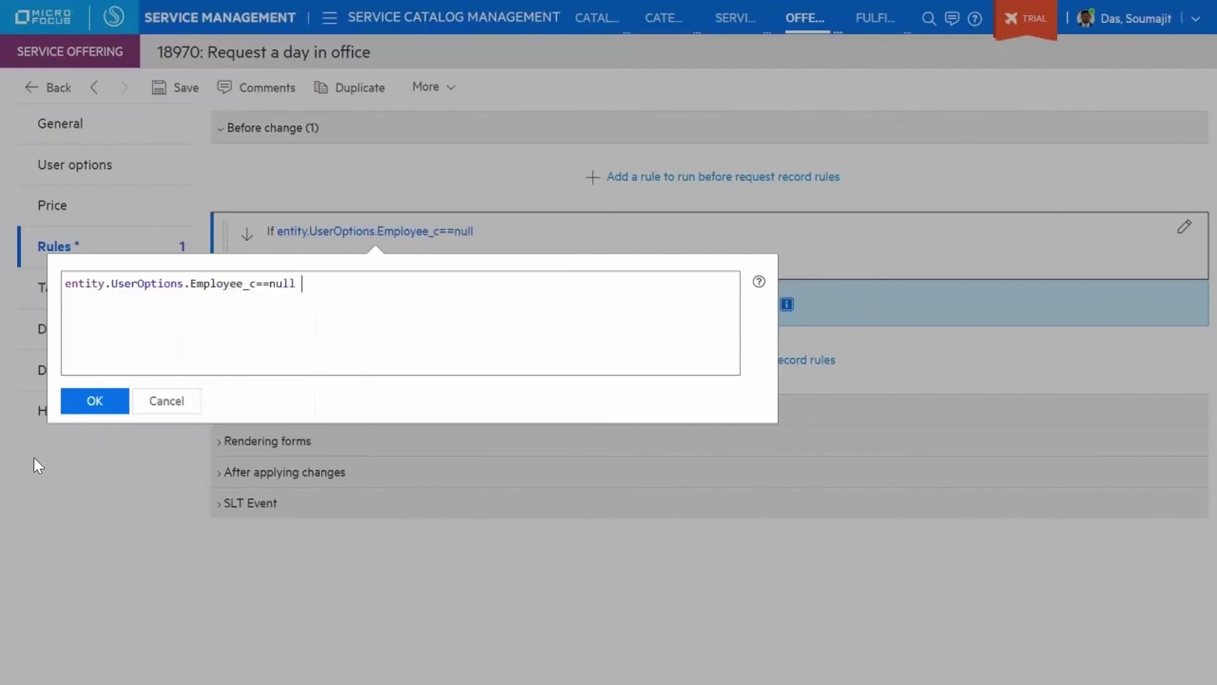
text(|| current_update.UserOptions.Employee_c.IsChanged==true)
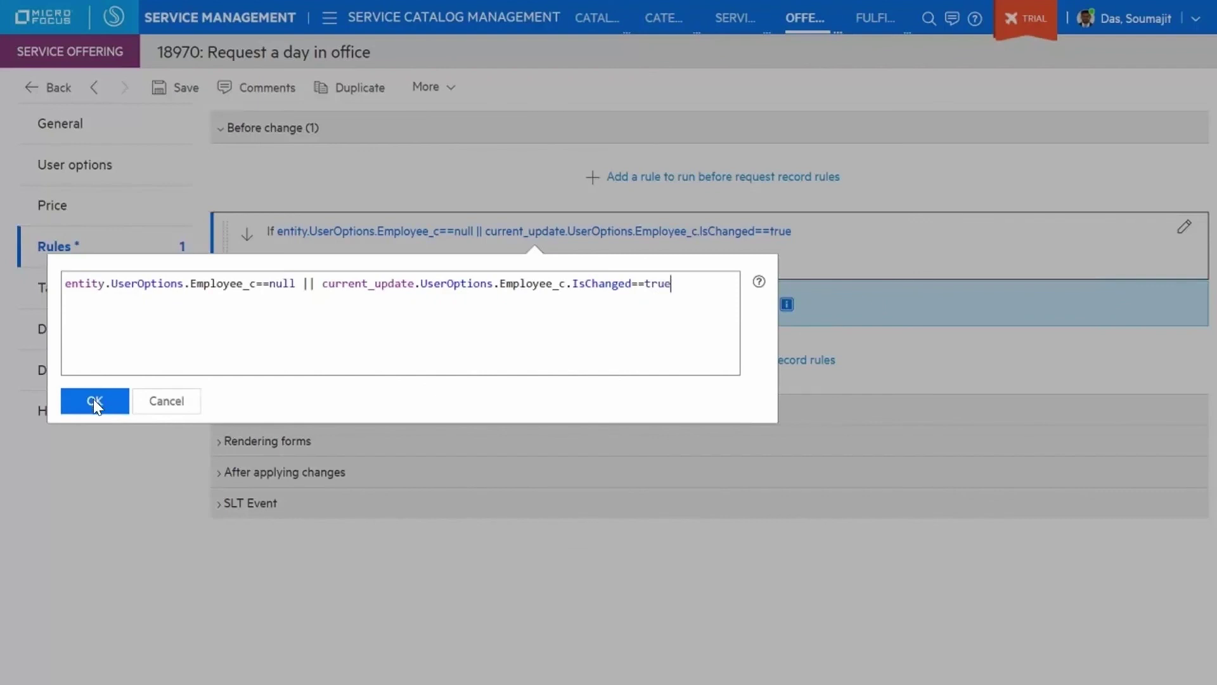
click(112, 399)
Have the rule set Employee to ${current_user}.
click(317, 260)
click(297, 319)
text(em)
click(207, 388)
click(348, 322)
text(${current_user})
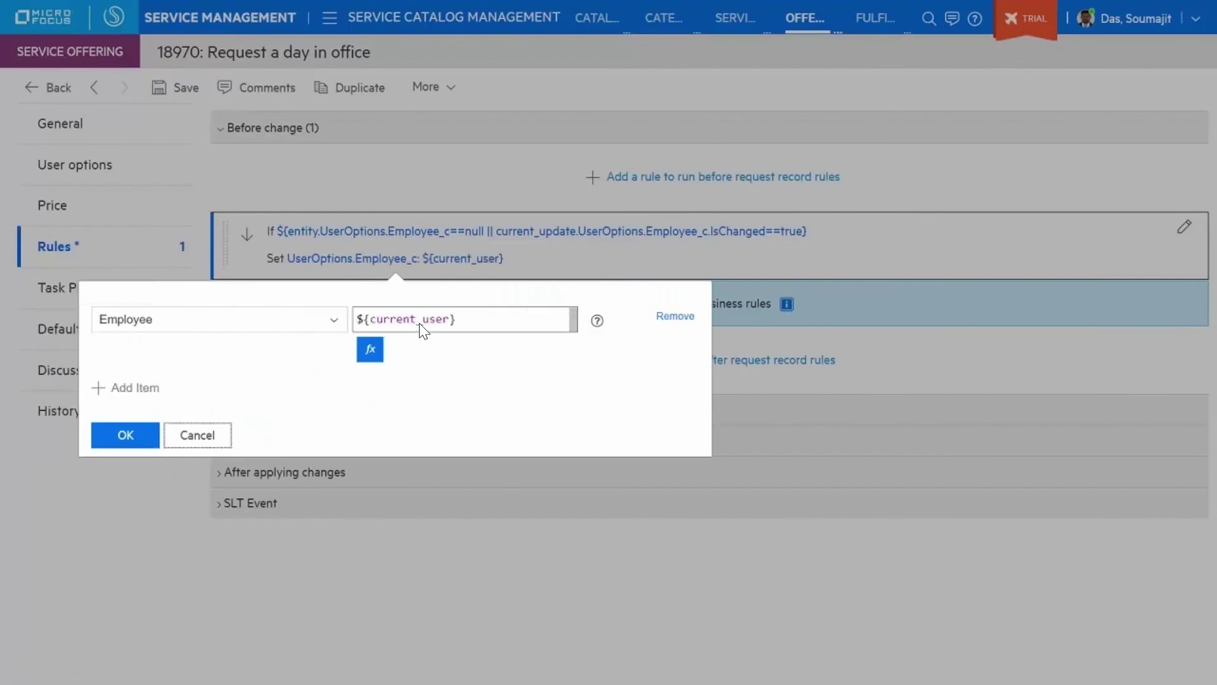
Set Office Location to current_user.TemporaryLocation.Id and save the offering.
click(130, 387)
click(142, 391)
click(142, 466)
click(407, 419)
text(current_user.tem)
key(Down)
key(Down)
key(Return)
text(.id)
key(Return)
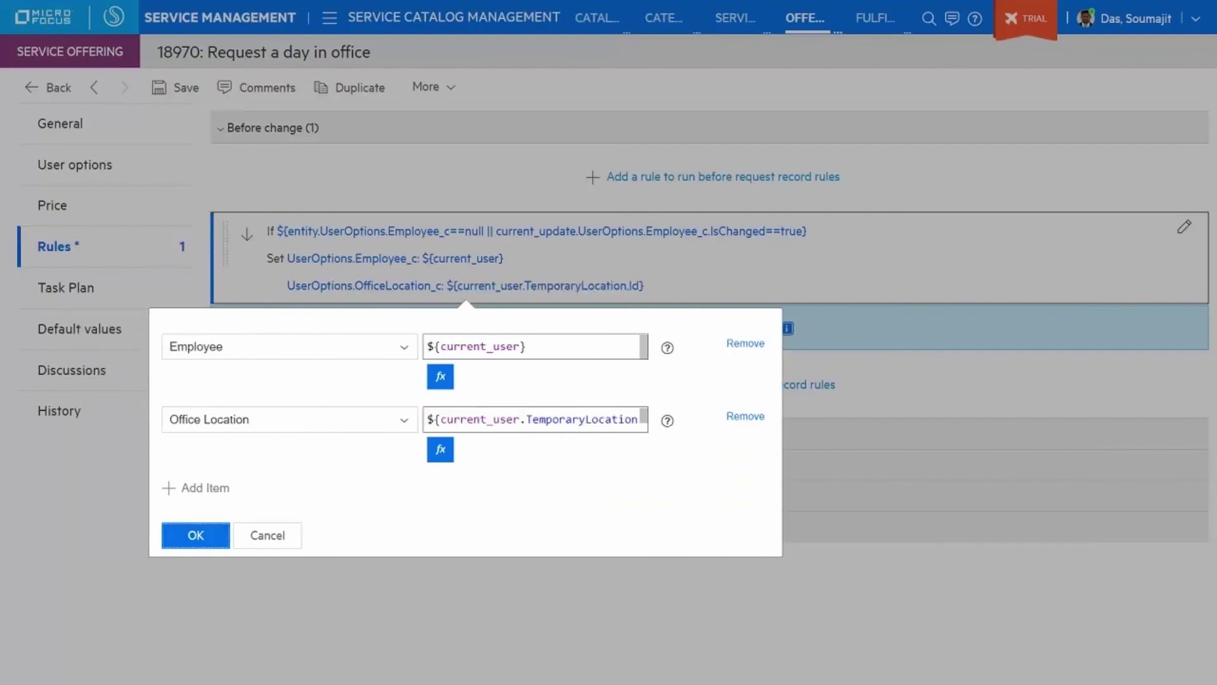
click(193, 536)
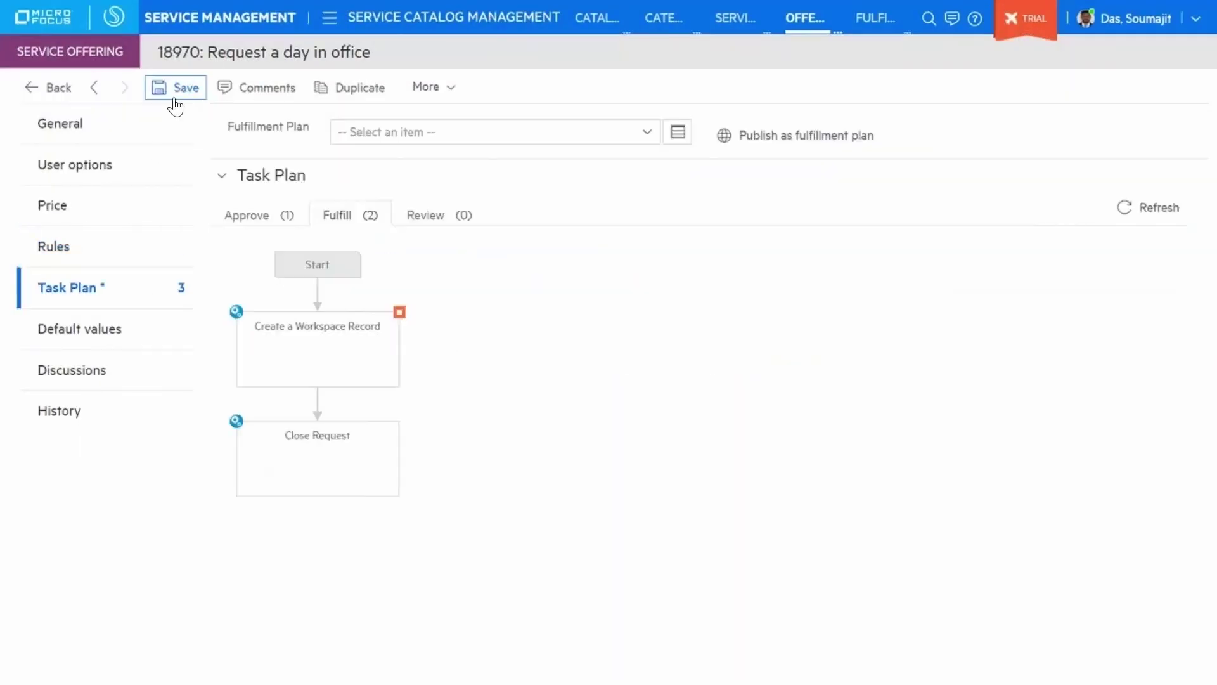
click(184, 88)
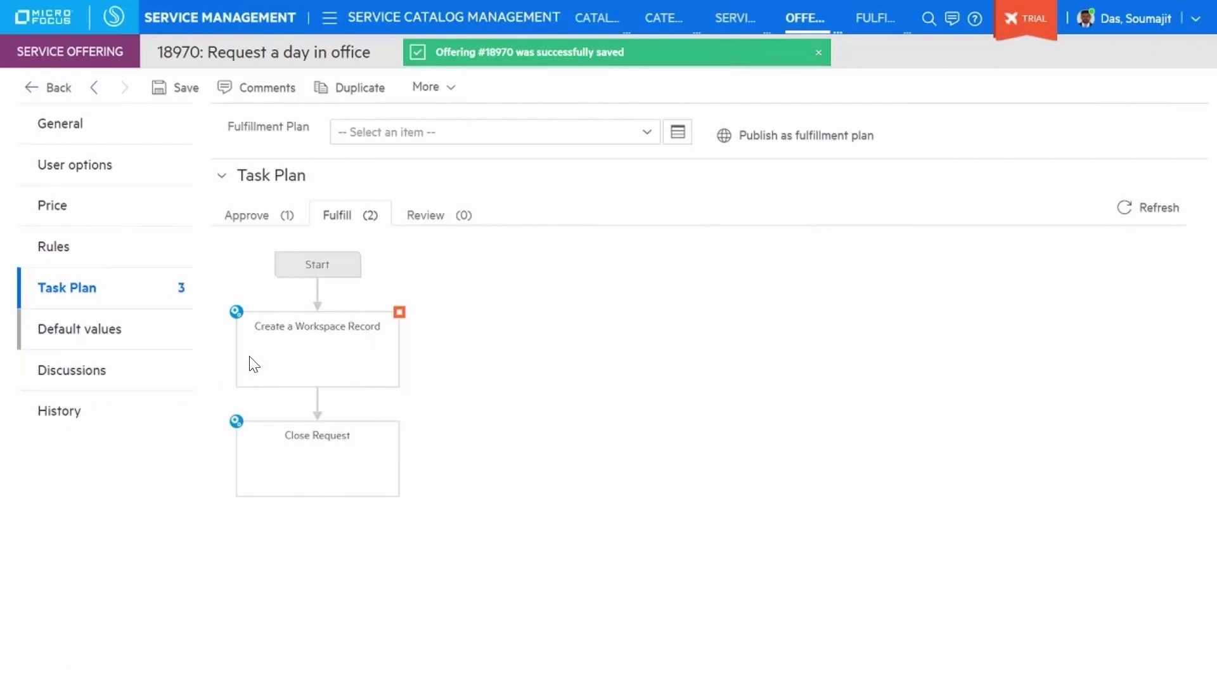
Default to skipping end user acceptance, Service Desk group, Single user impact, 'This issue disrupts my work' urgency.
click(85, 331)
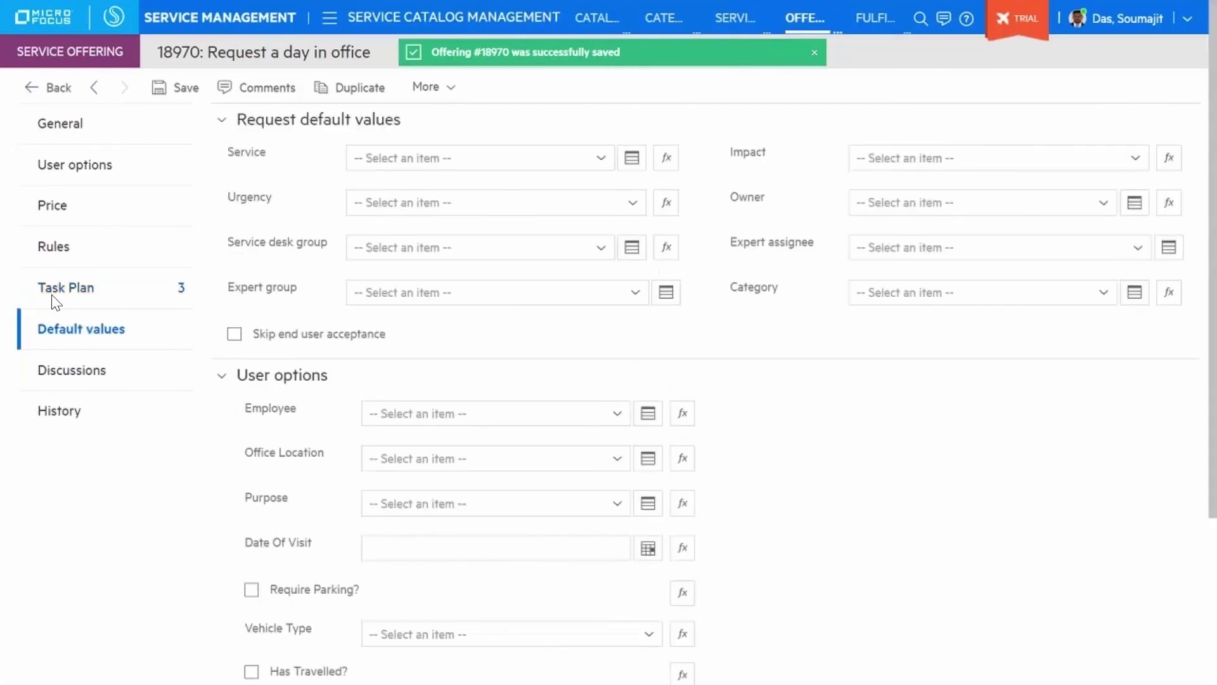
click(234, 335)
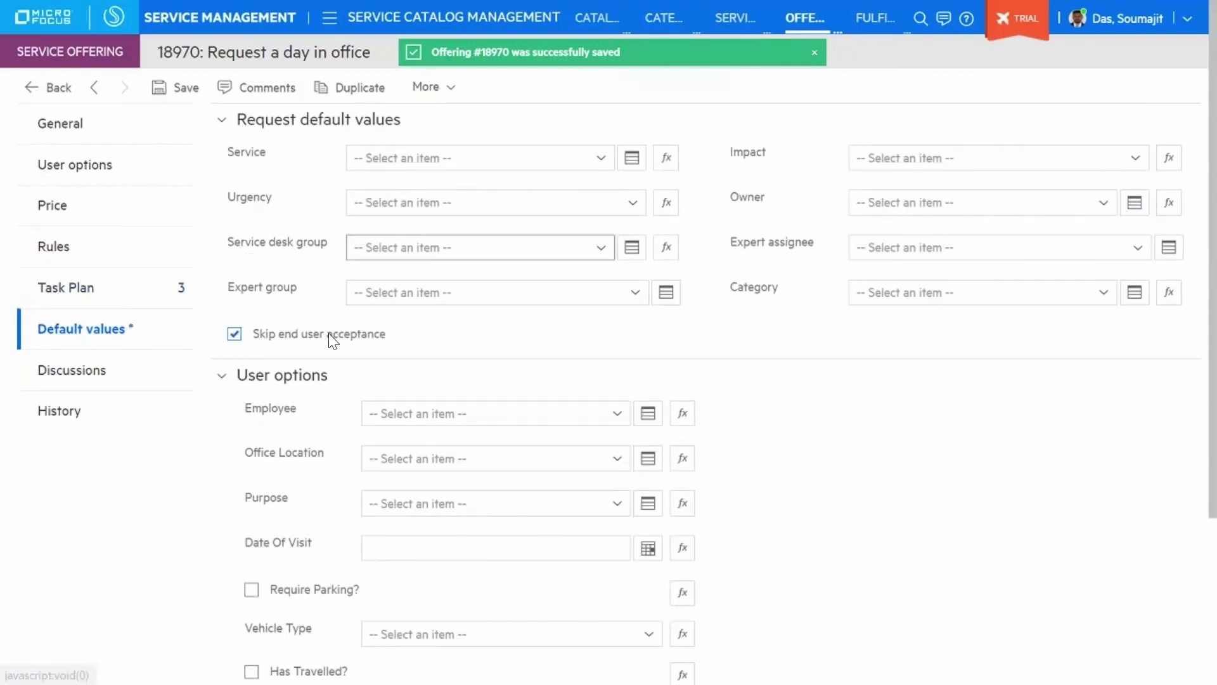
click(501, 250)
text(service)
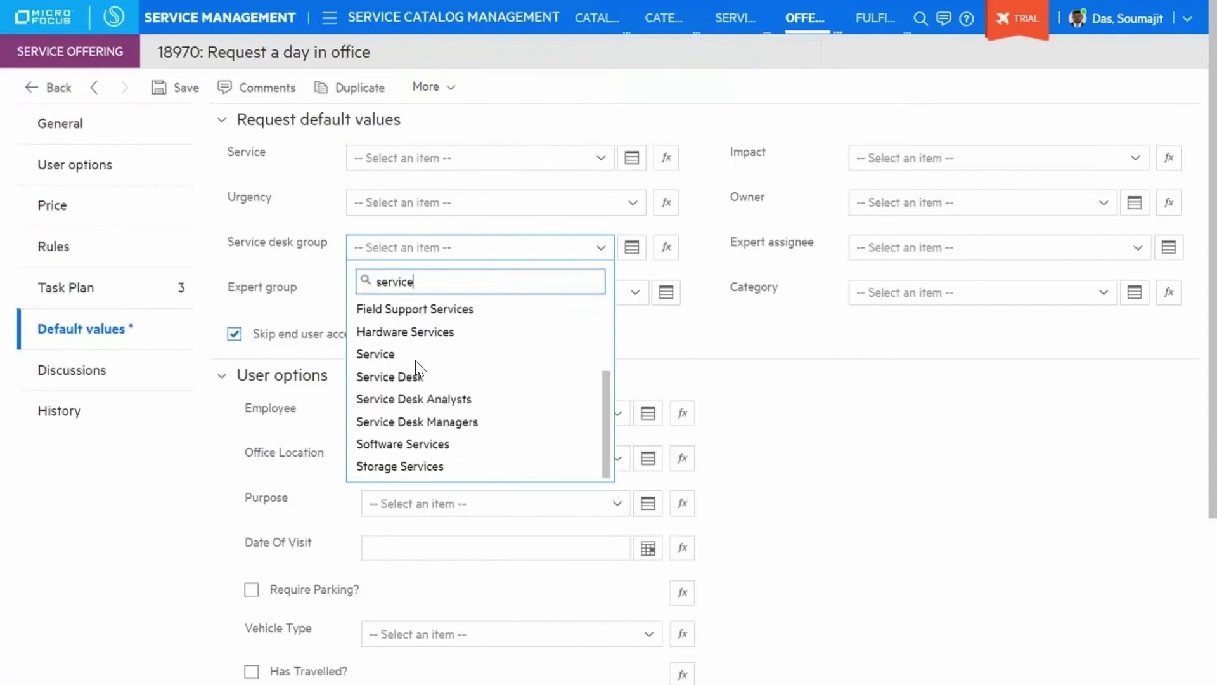
click(406, 374)
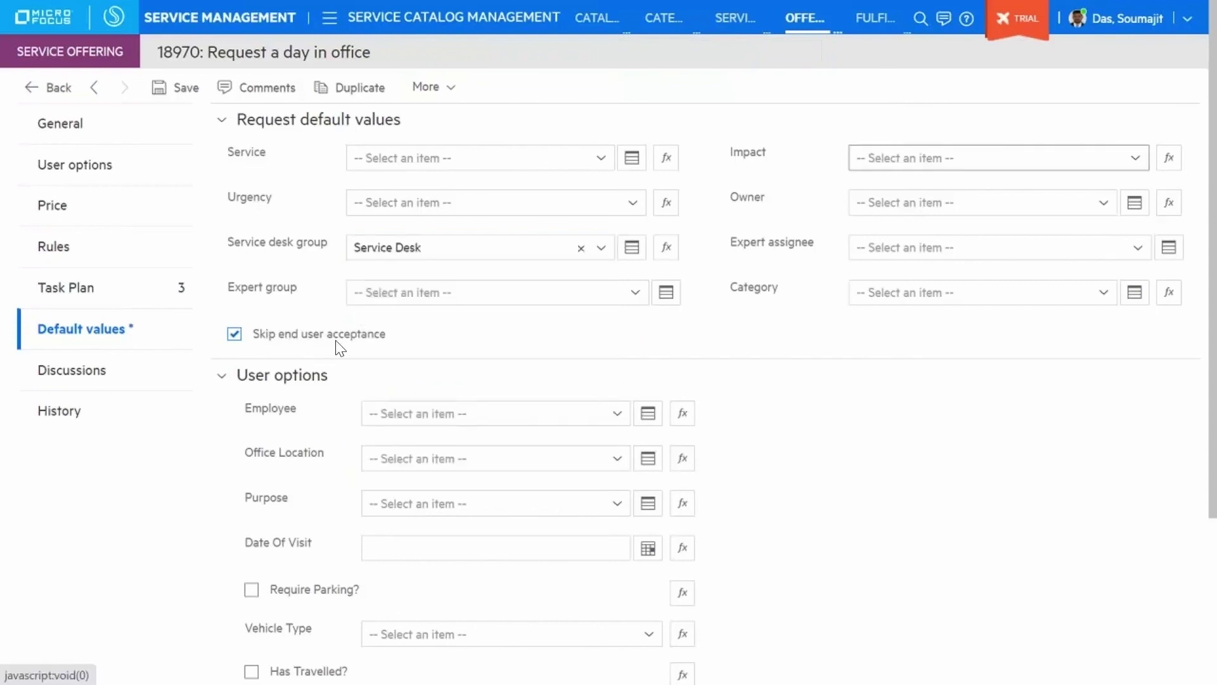
key(Down)
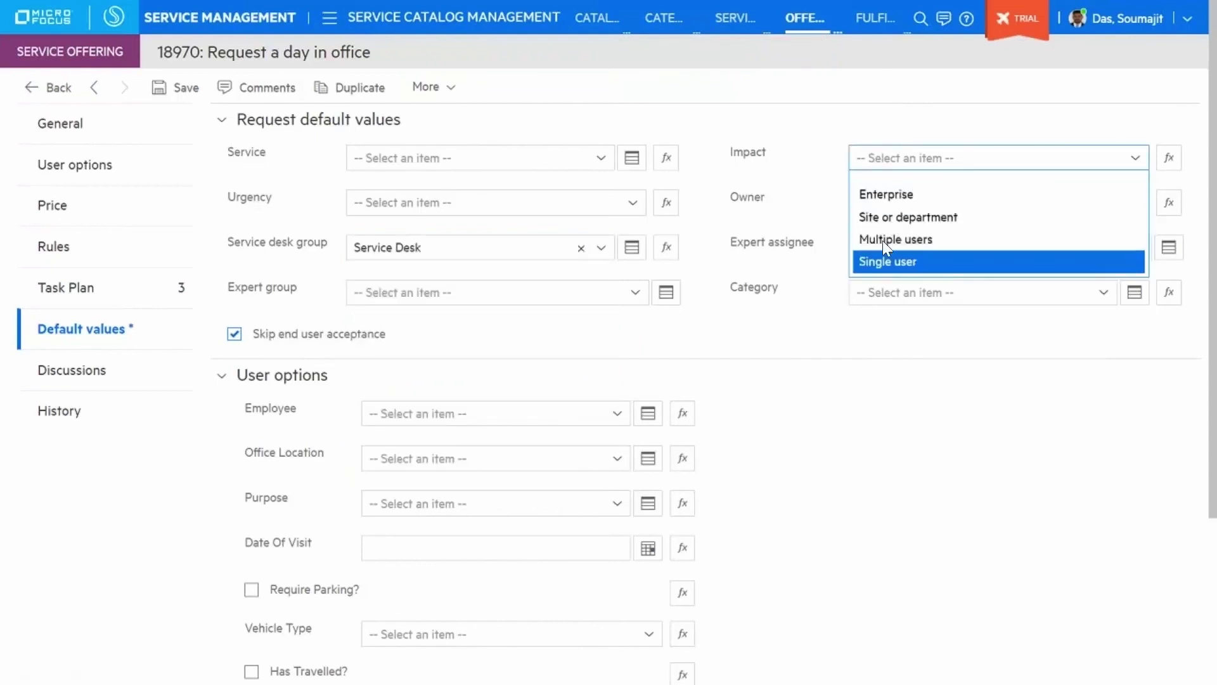
click(884, 261)
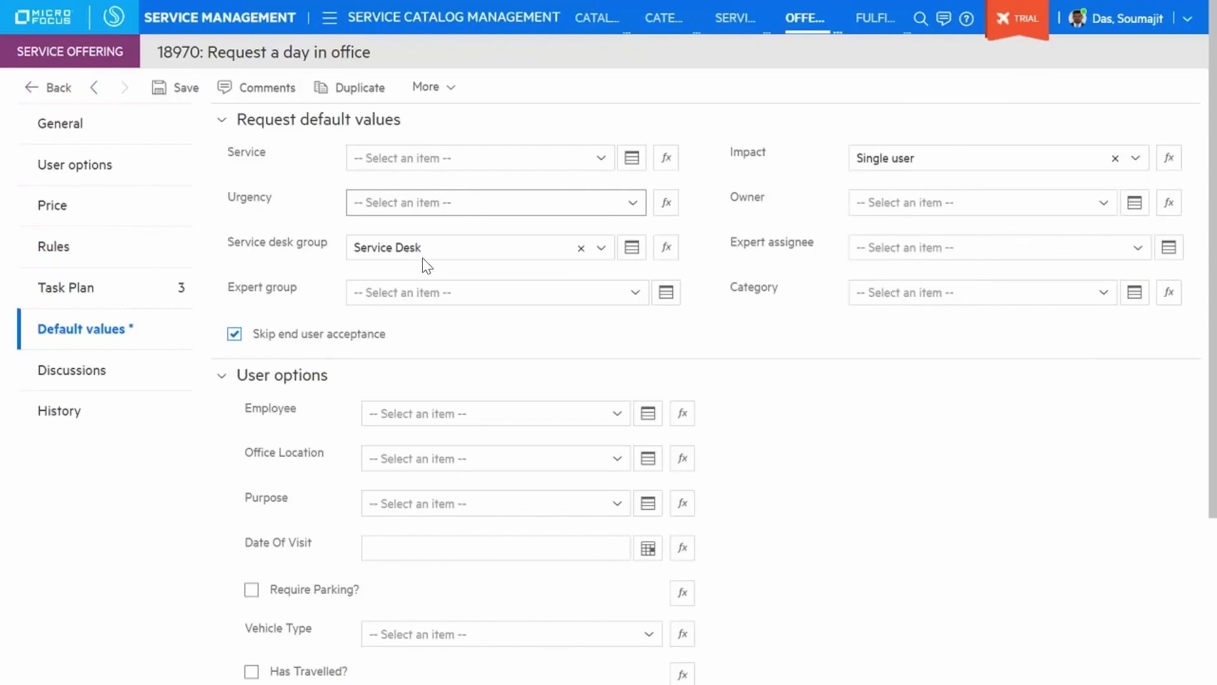
click(431, 207)
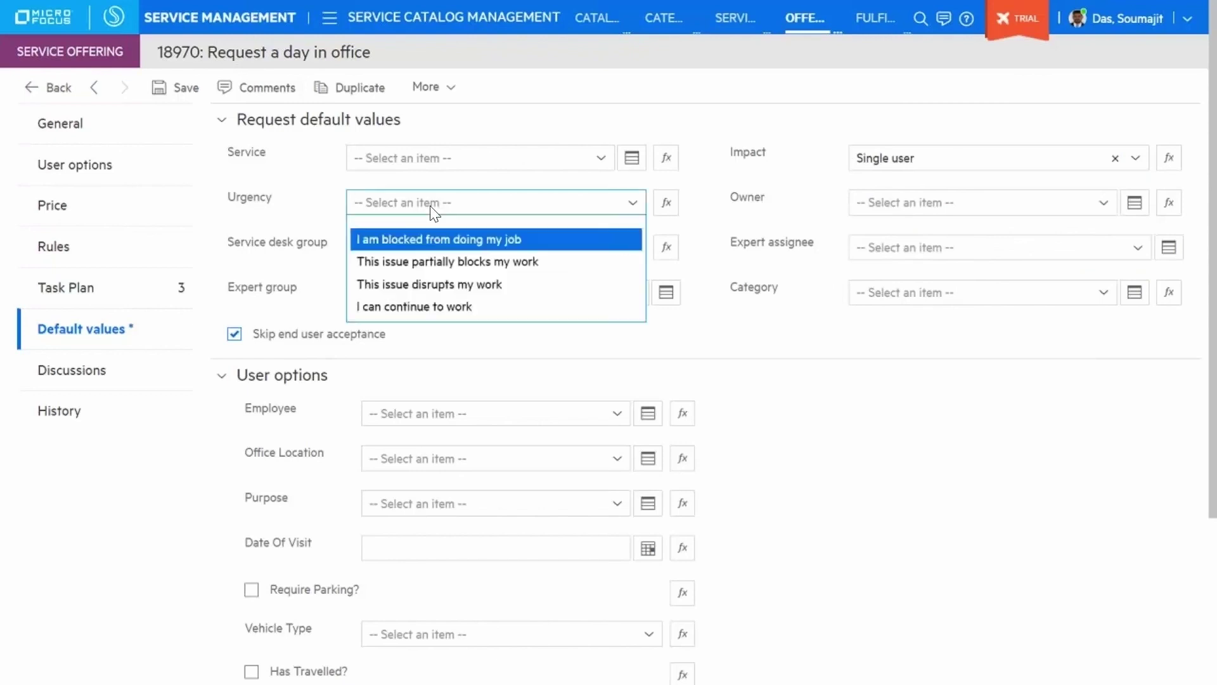
click(393, 286)
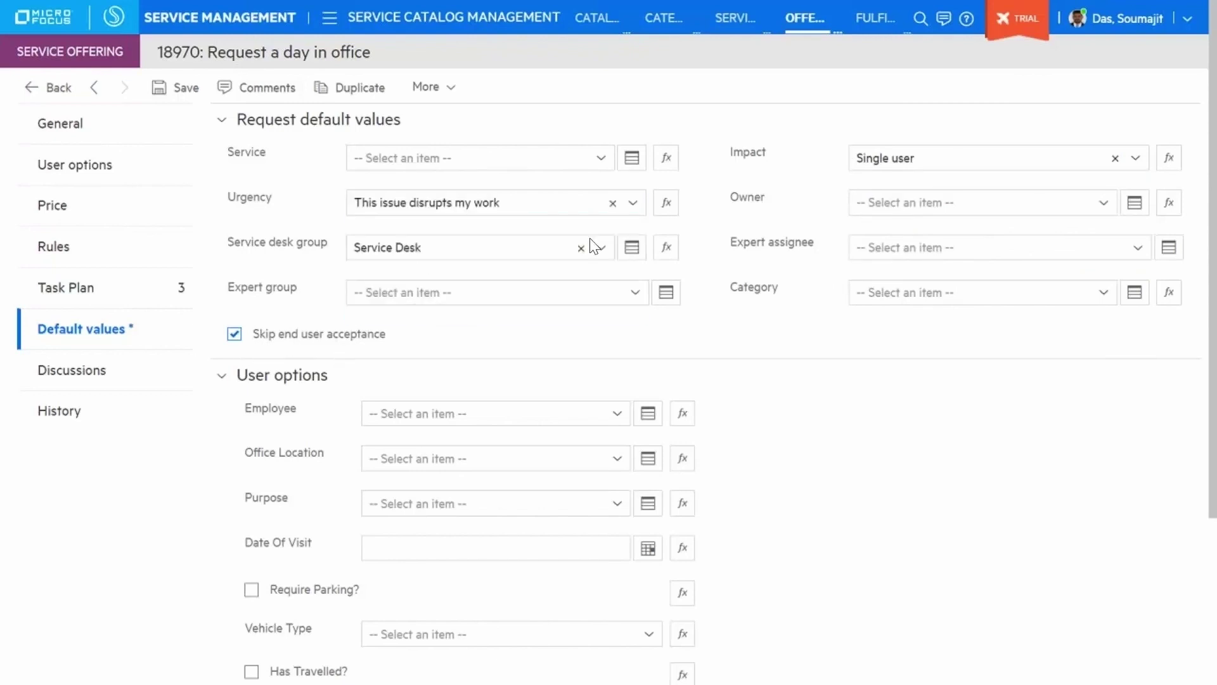